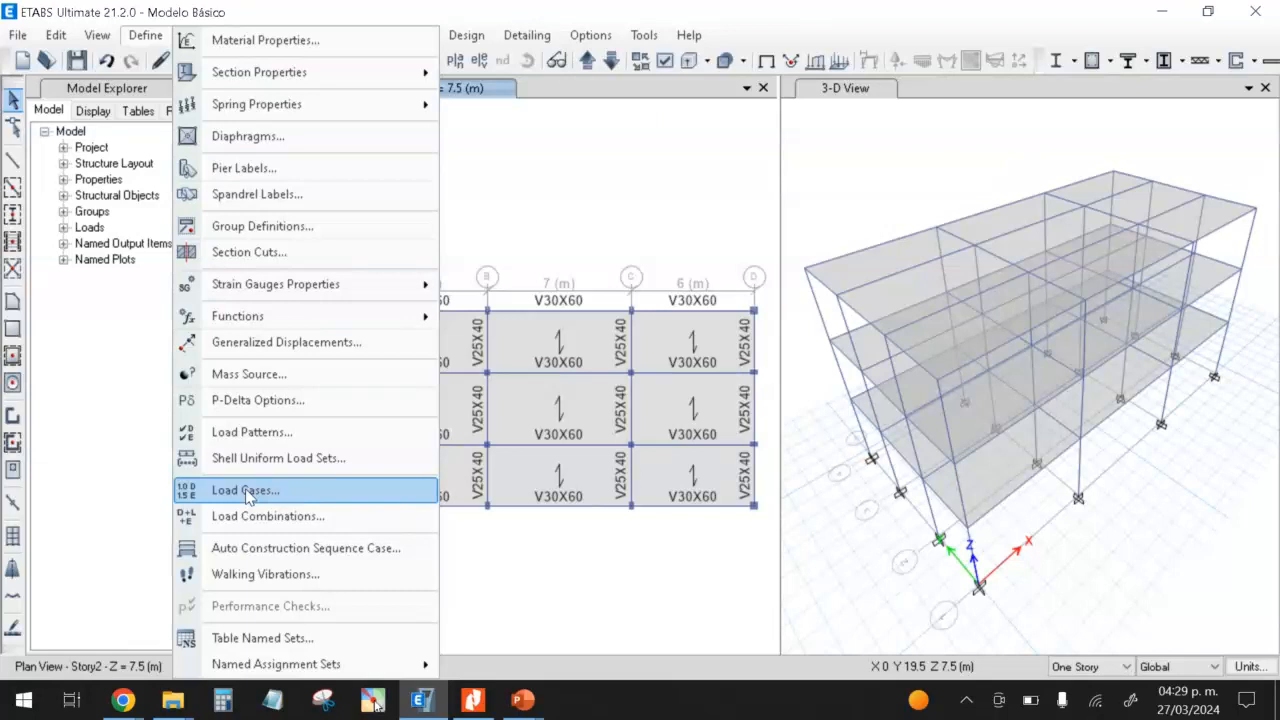
Step: Open the load pattern definitions and enter SFEE as the name for a new load pattern
click(252, 436)
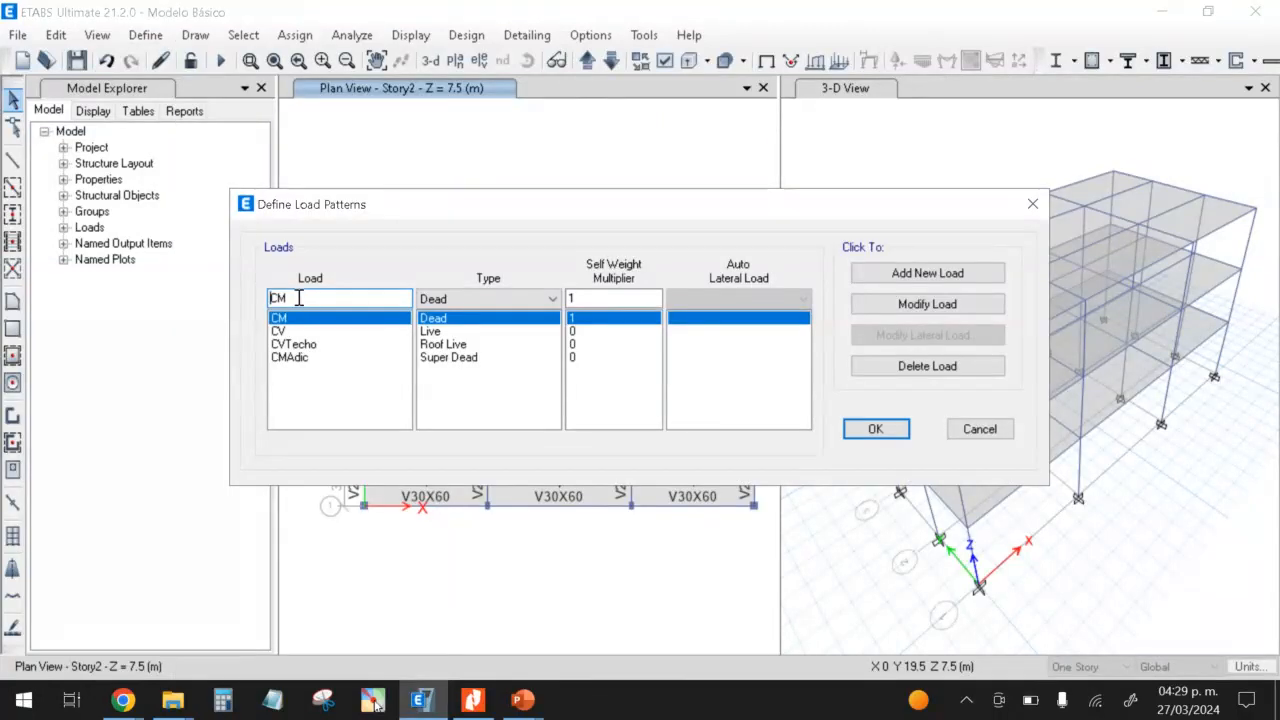
drag(295, 298, 268, 302)
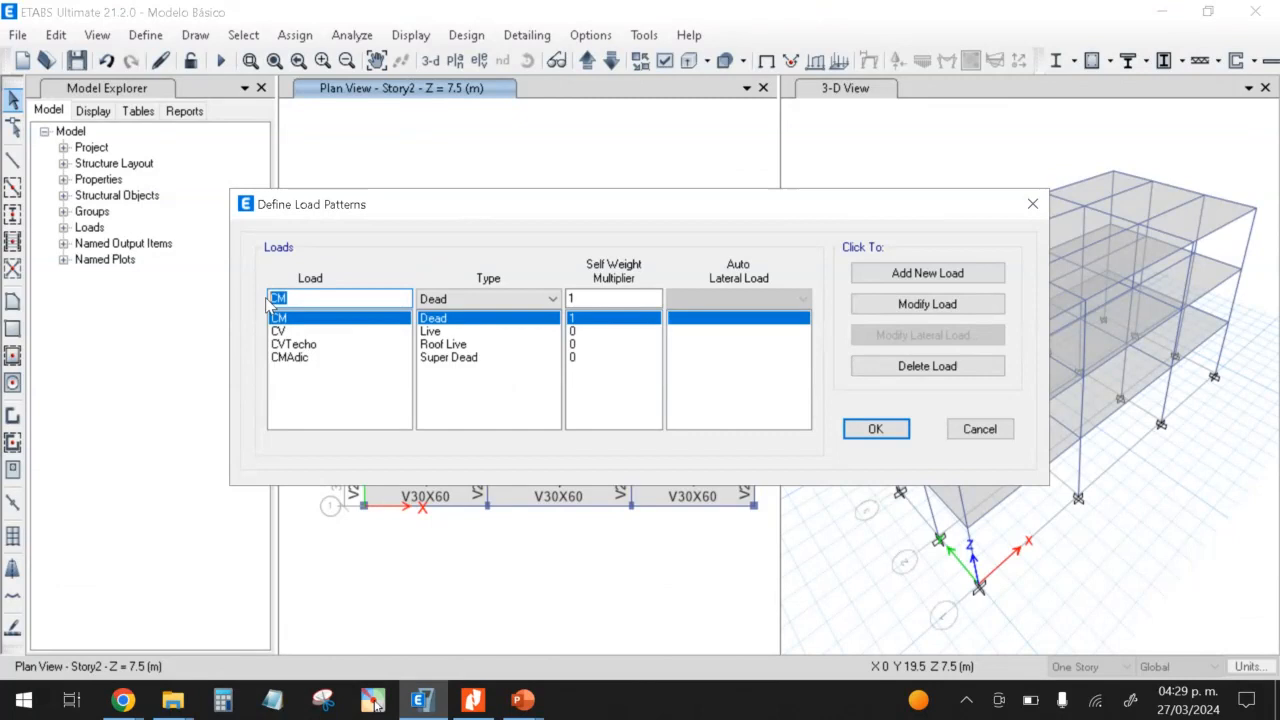
text(SF)
key(BackSpace)
text(E)
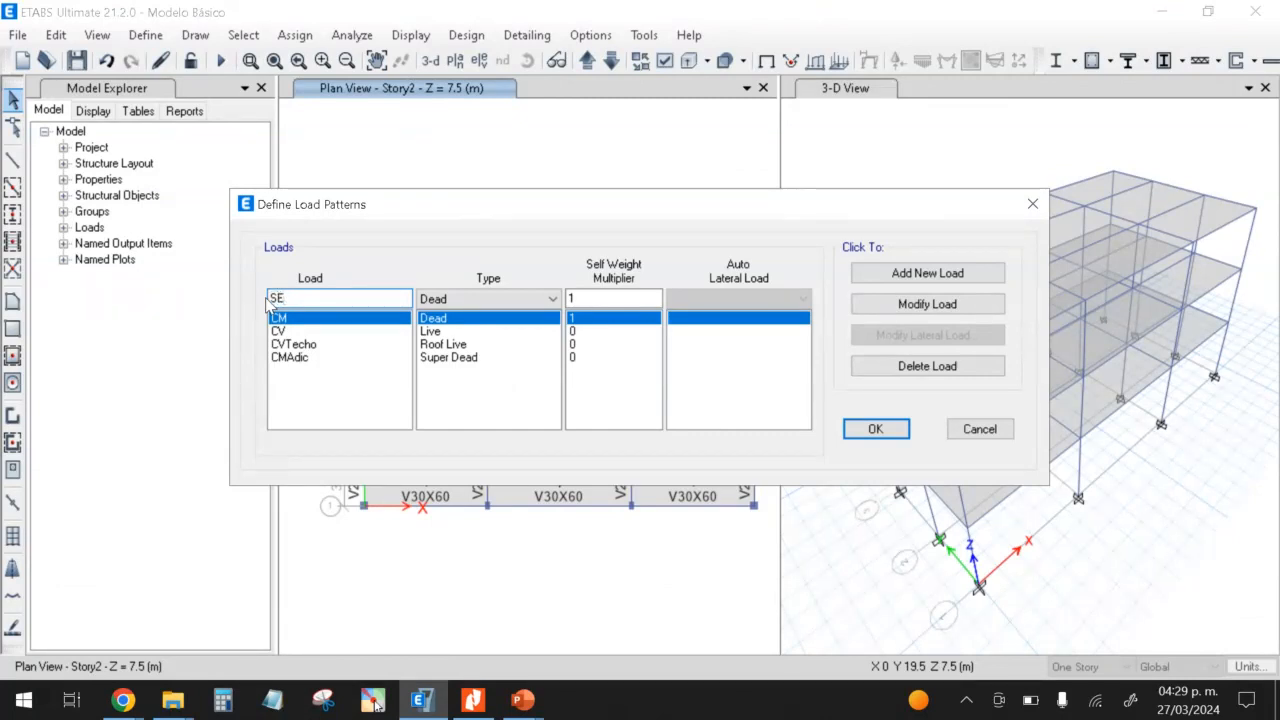
key(BackSpace)
key(BackSpace)
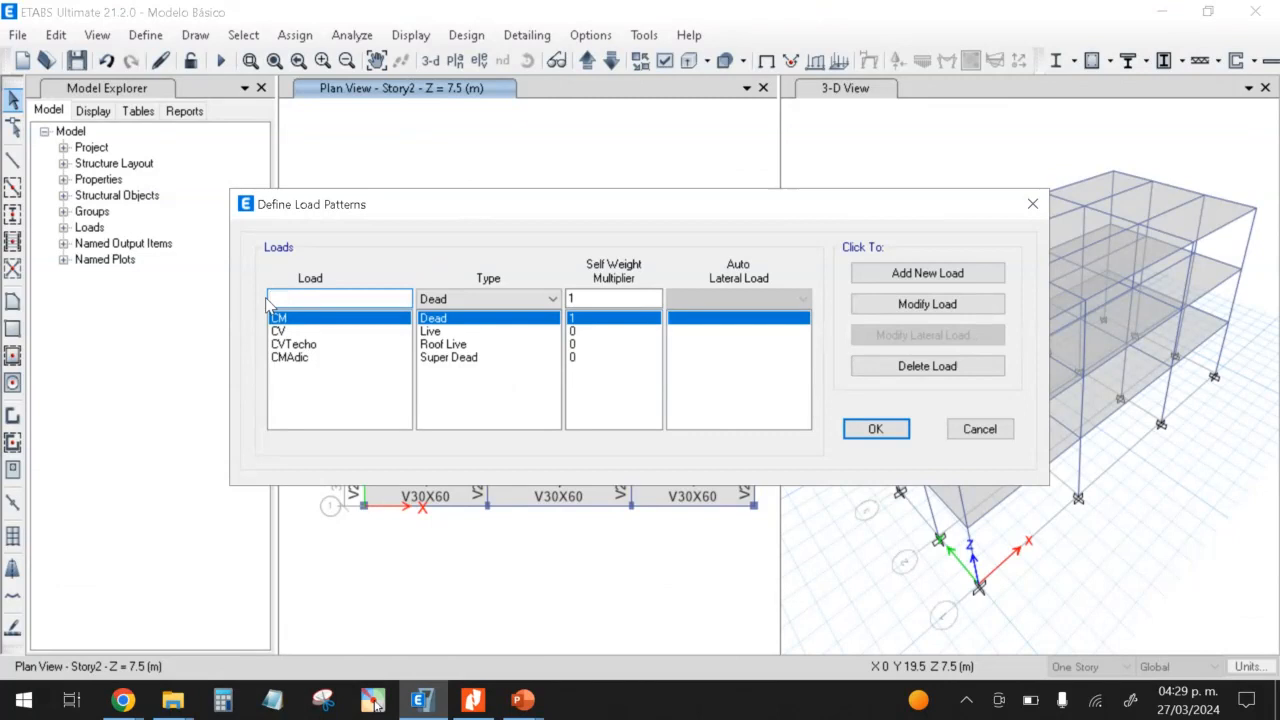
text(SFE)
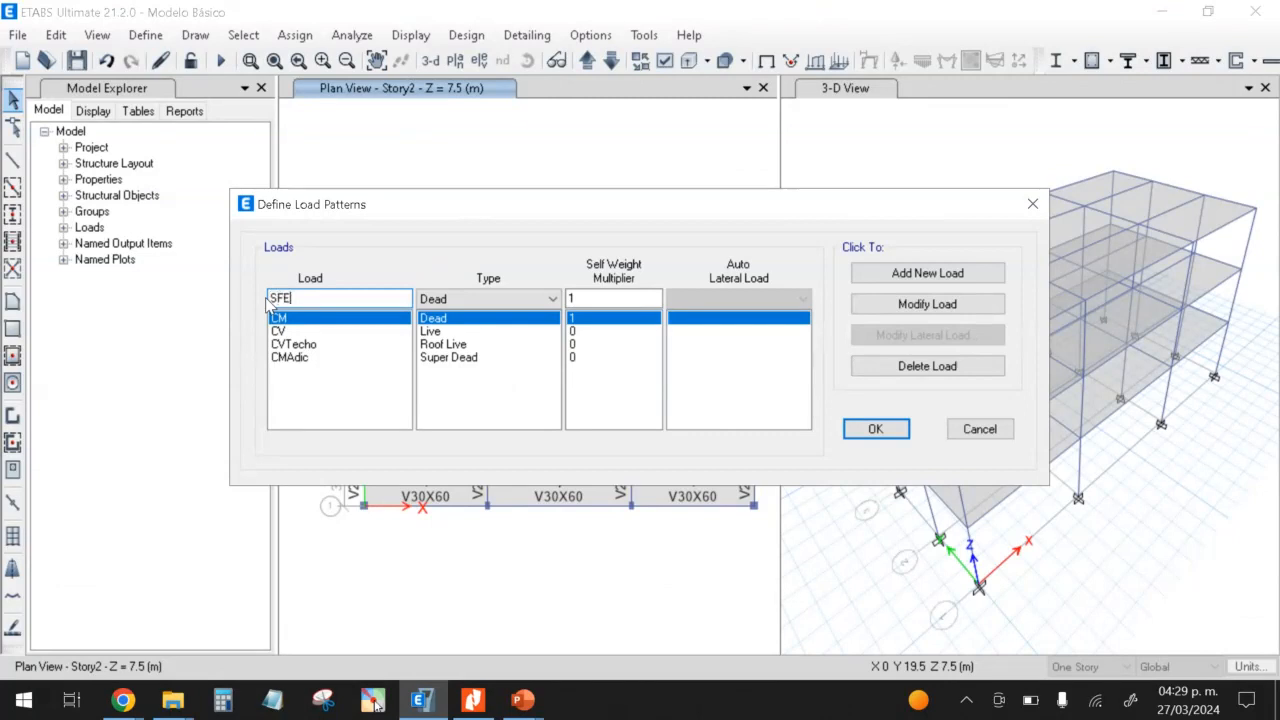
text(E)
key(BackSpace)
key(BackSpace)
key(BackSpace)
key(BackSpace)
text(S)
text(FE)
text(E)
double_click(334, 299)
text(ESTATA)
key(BackSpace)
text(I)
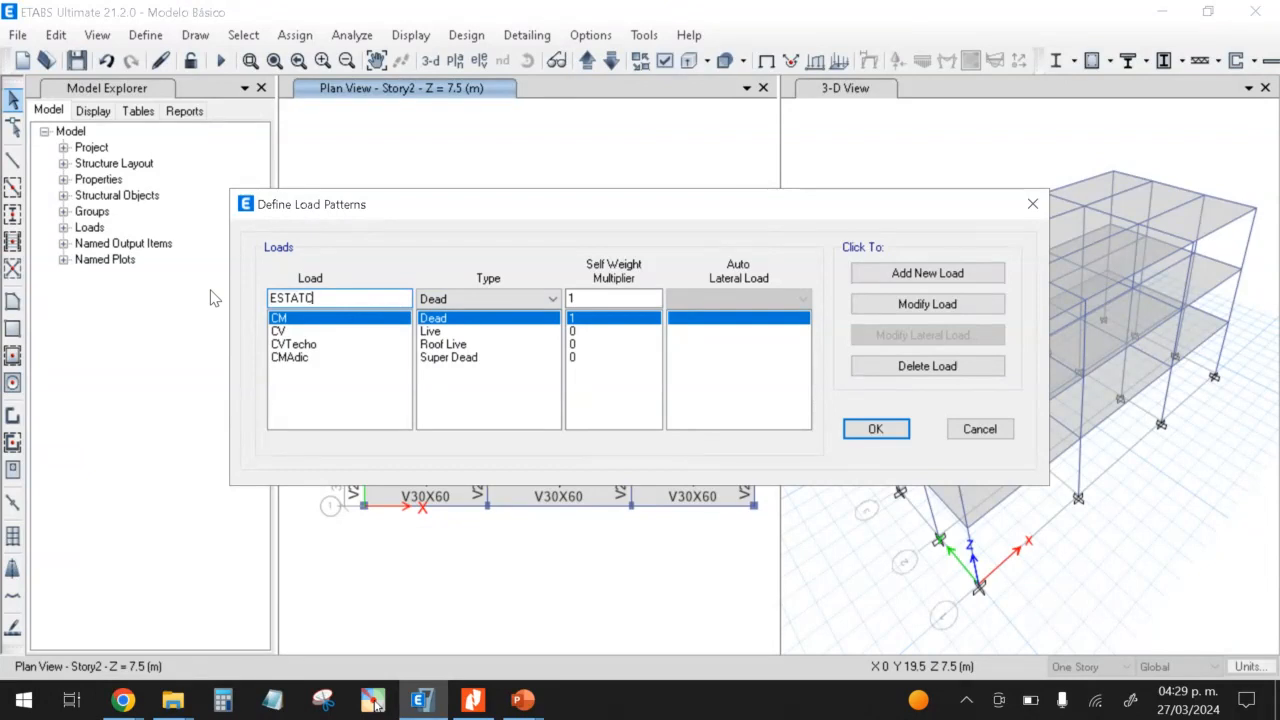
text(CA)
key(BackSpace)
key(BackSpace)
key(BackSpace)
key(BackSpace)
key(BackSpace)
key(BackSpace)
key(BackSpace)
key(BackSpace)
text(SFEE)
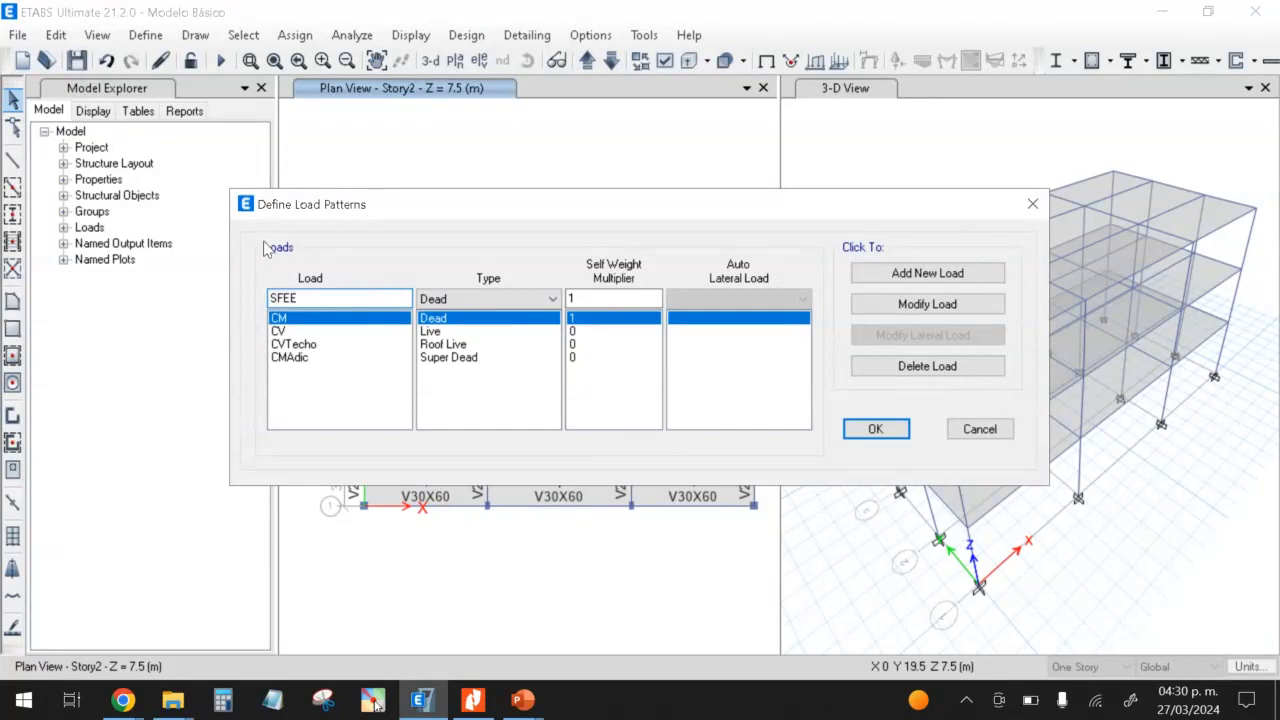
Step: Add the SFEE load pattern with type Seismic, self weight multiplier 0 and User Coefficient as its auto lateral load
click(553, 302)
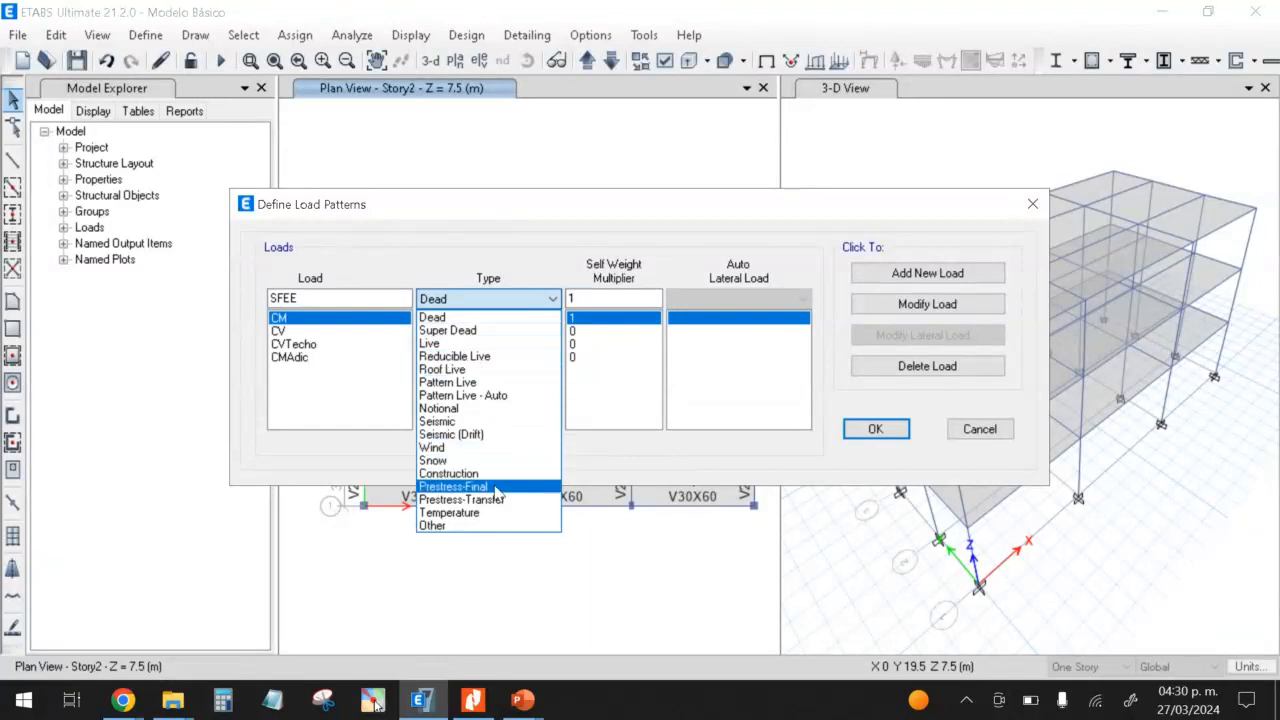
click(466, 422)
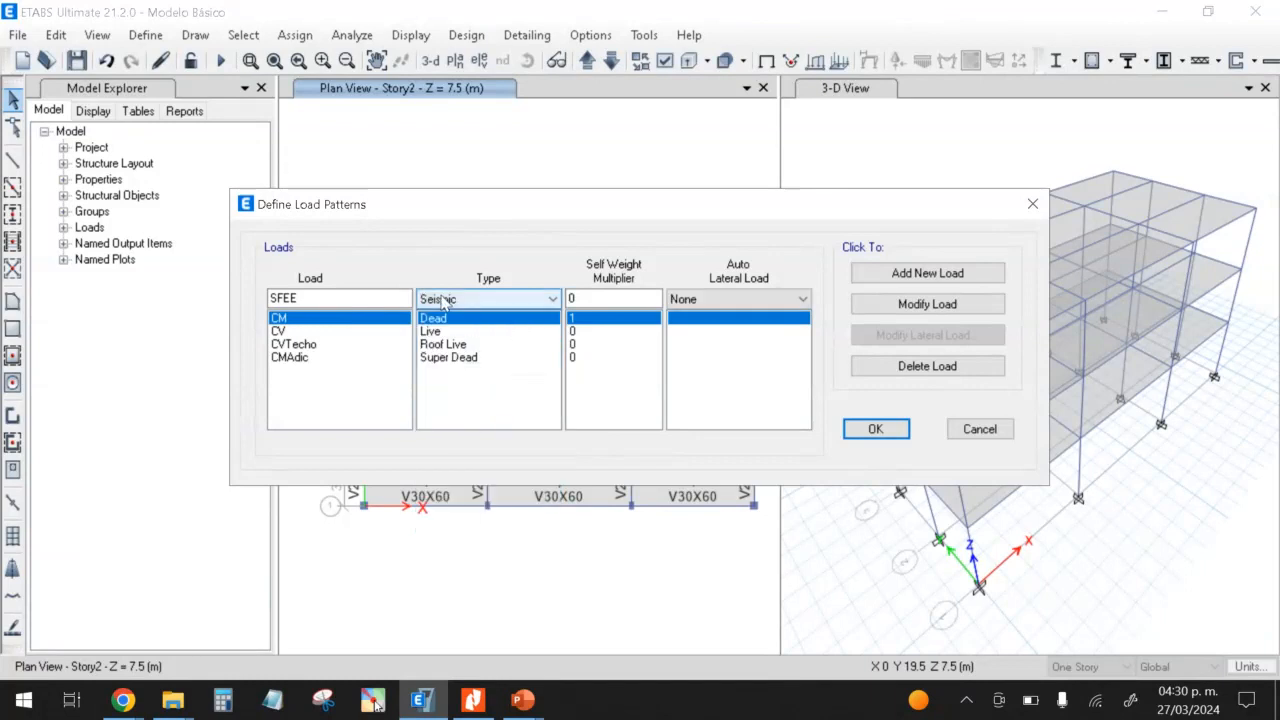
click(576, 298)
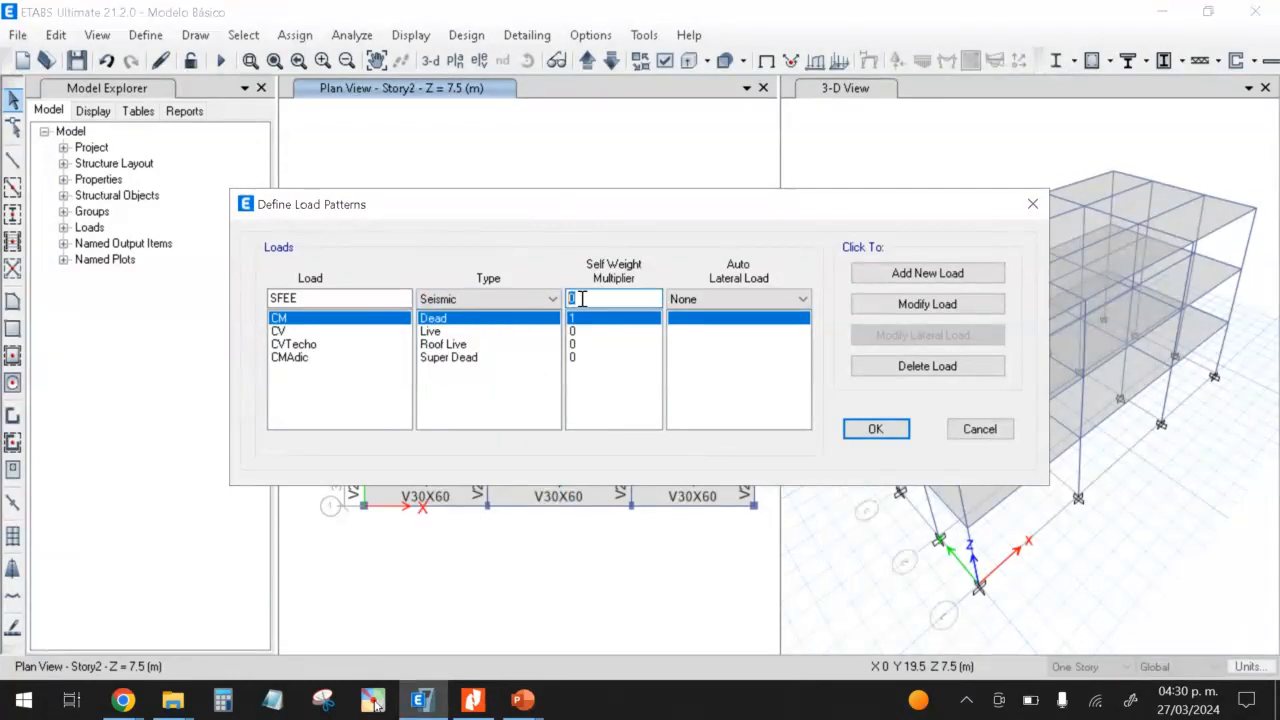
double_click(574, 298)
text(0)
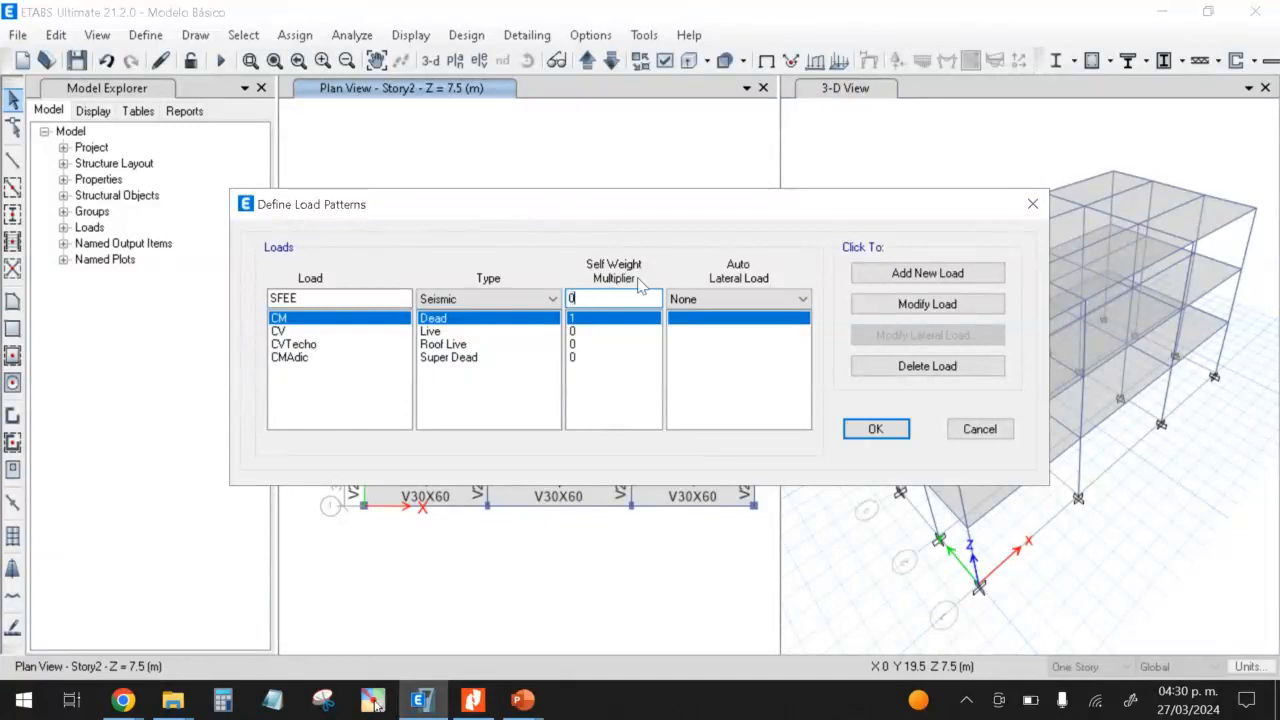
click(724, 306)
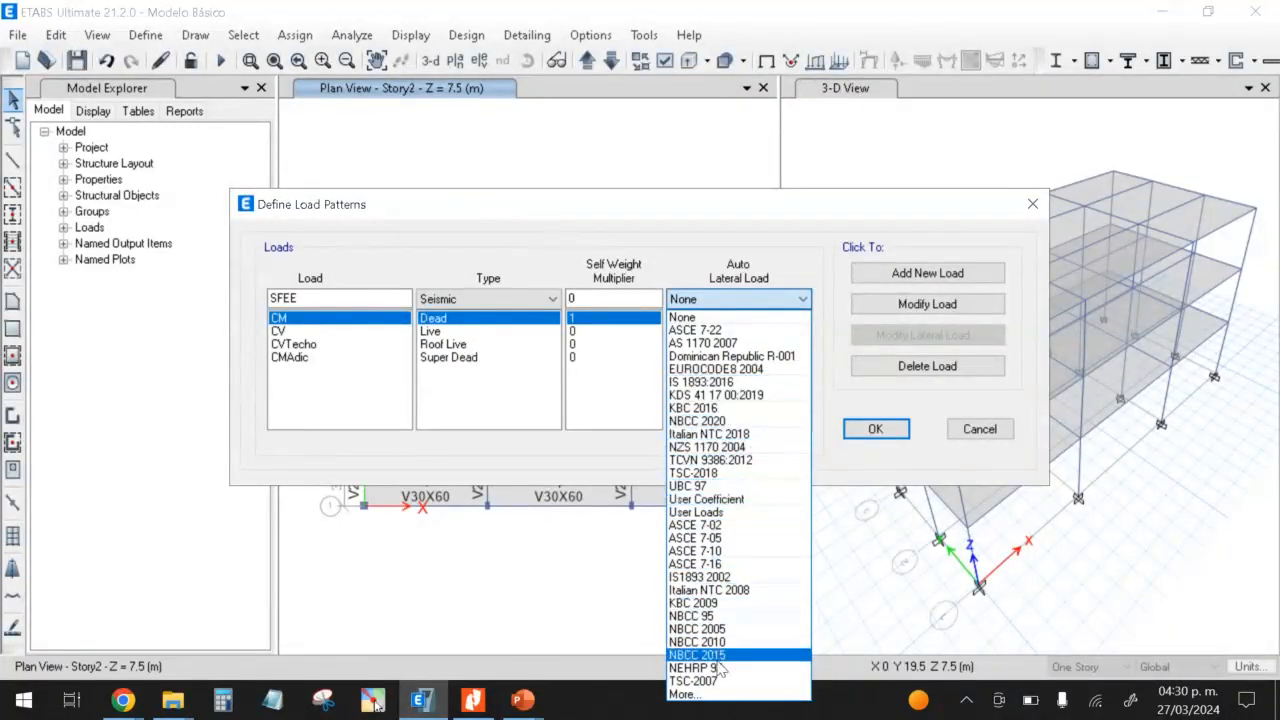
click(735, 500)
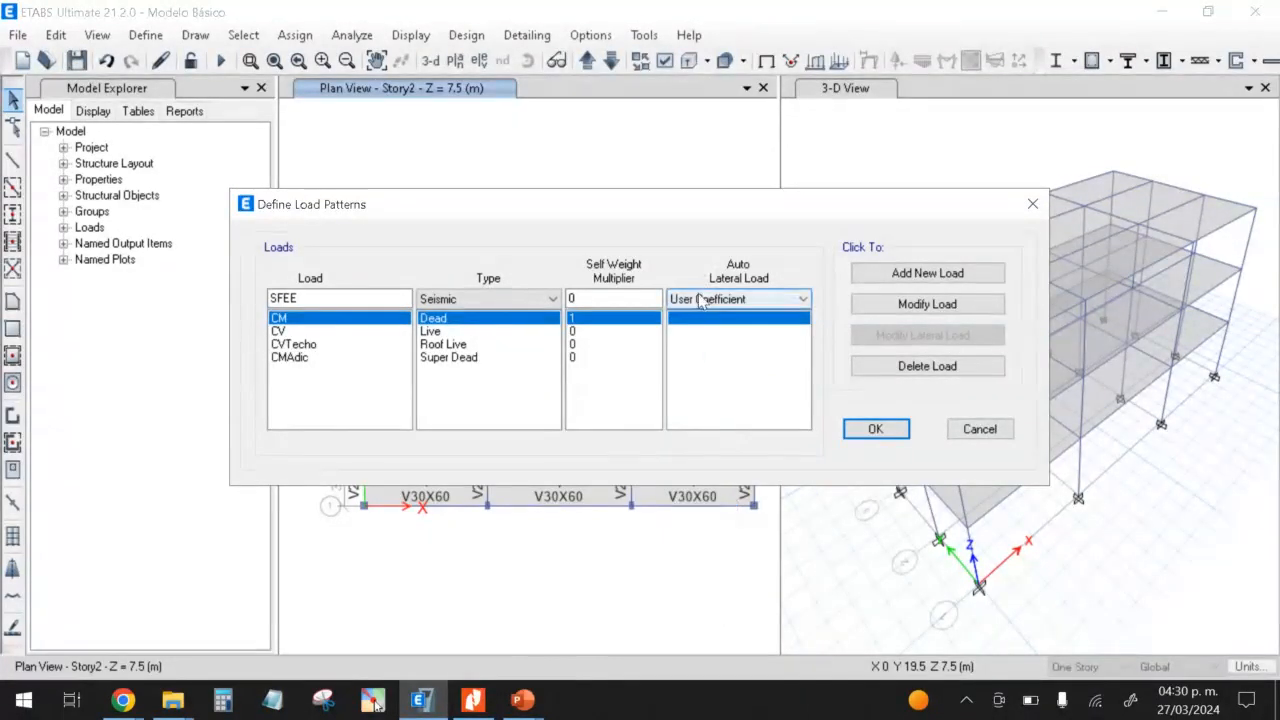
click(886, 272)
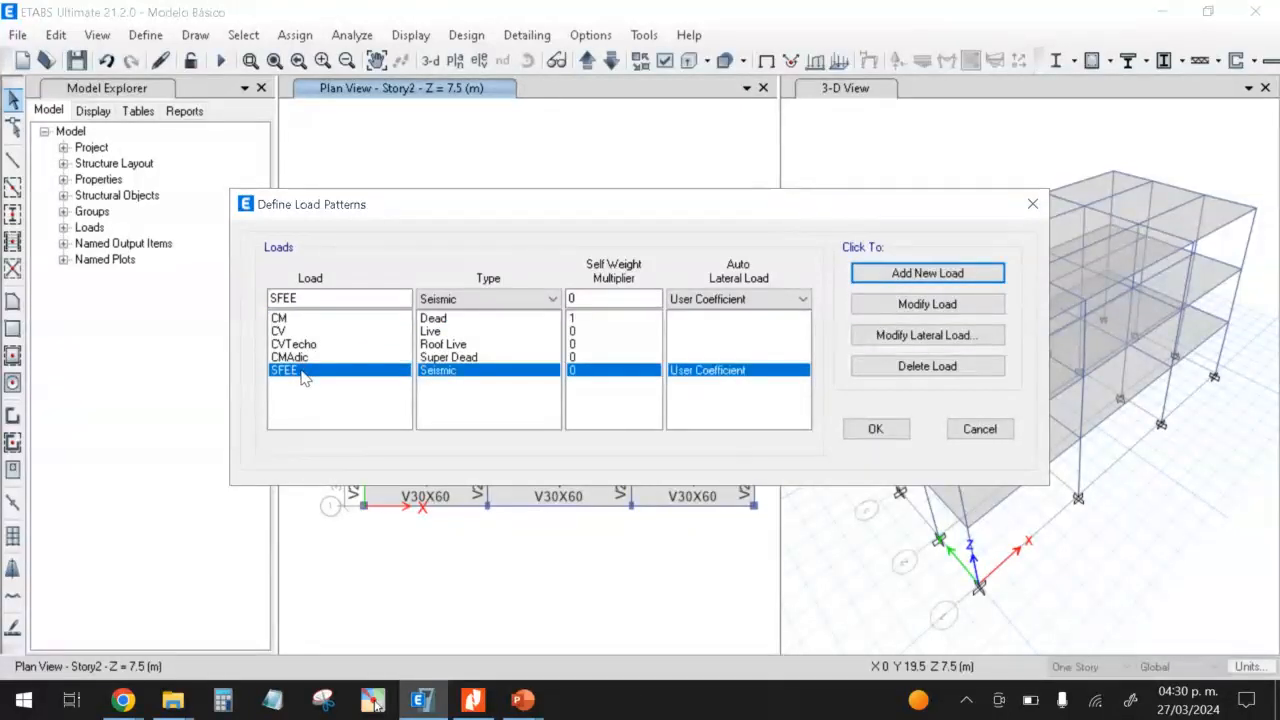
Step: Rename the SFEE load pattern as SFEEX
click(314, 300)
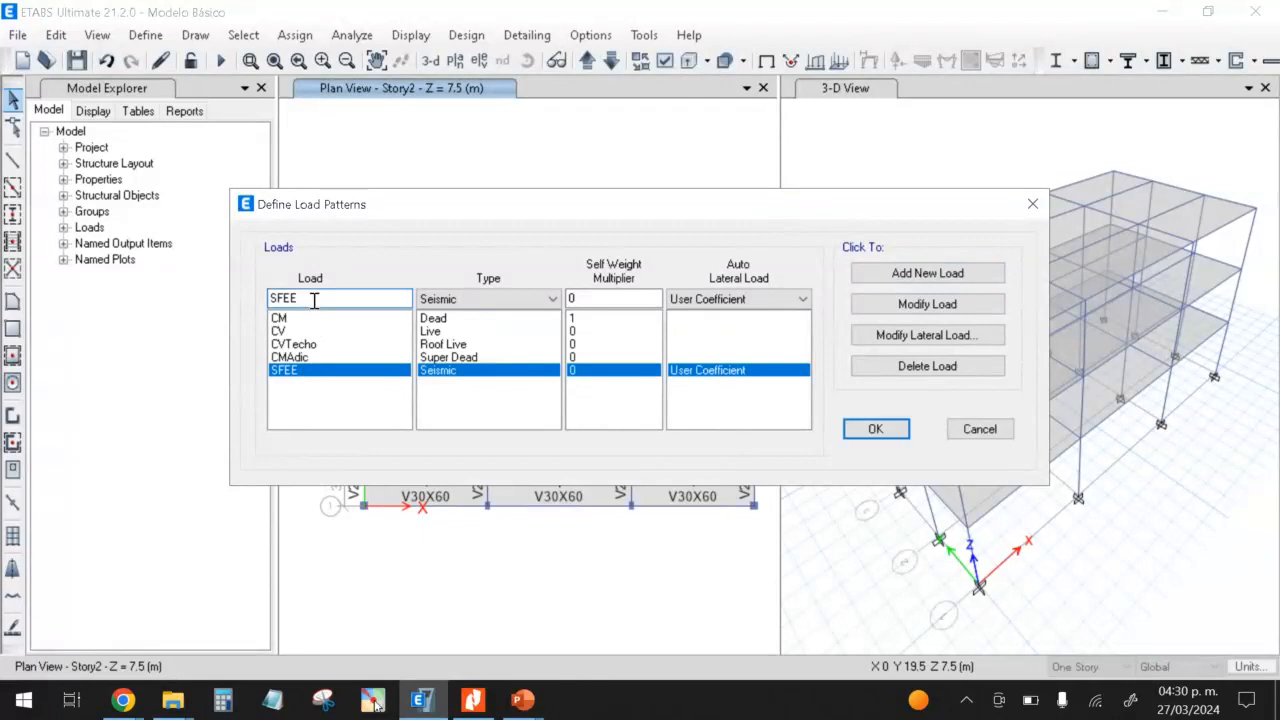
text(x)
key(BackSpace)
text(X)
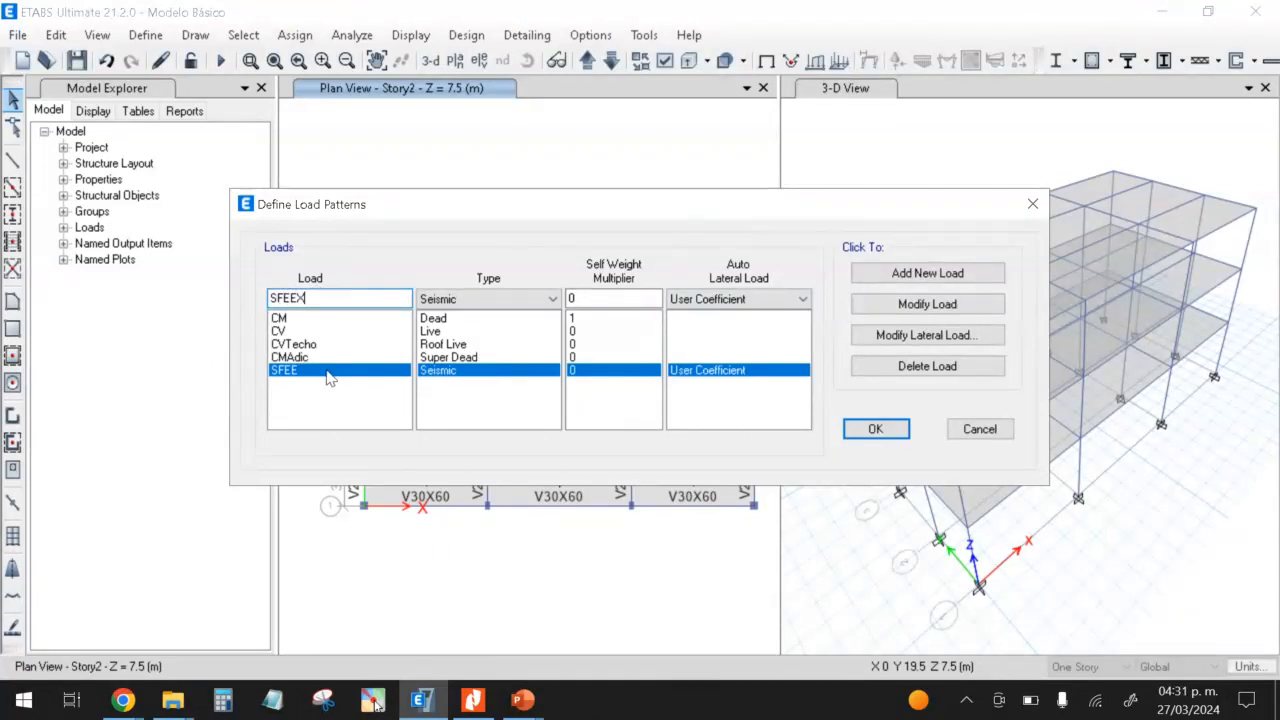
key(BackSpace)
text(X)
click(953, 311)
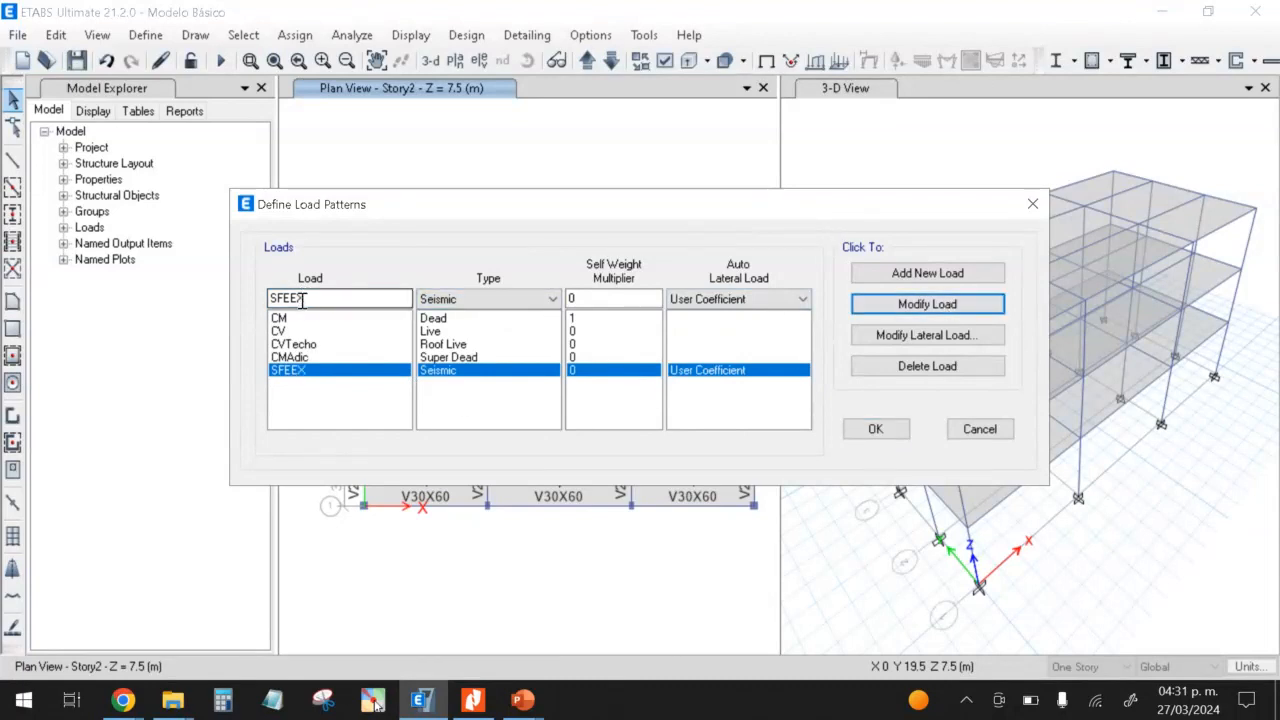
Step: Add a second seismic load pattern named SFEEY with the same type, multiplier and auto lateral load as SFEEX
drag(306, 298, 299, 298)
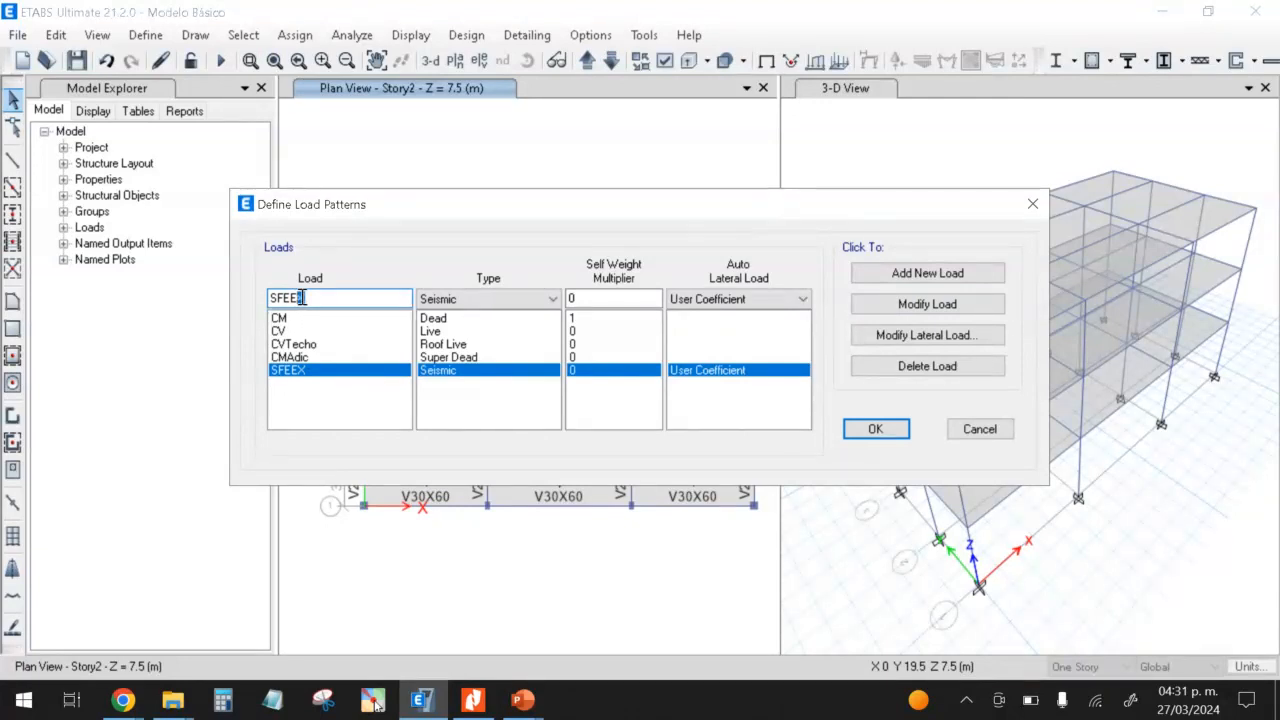
text(Y)
click(930, 273)
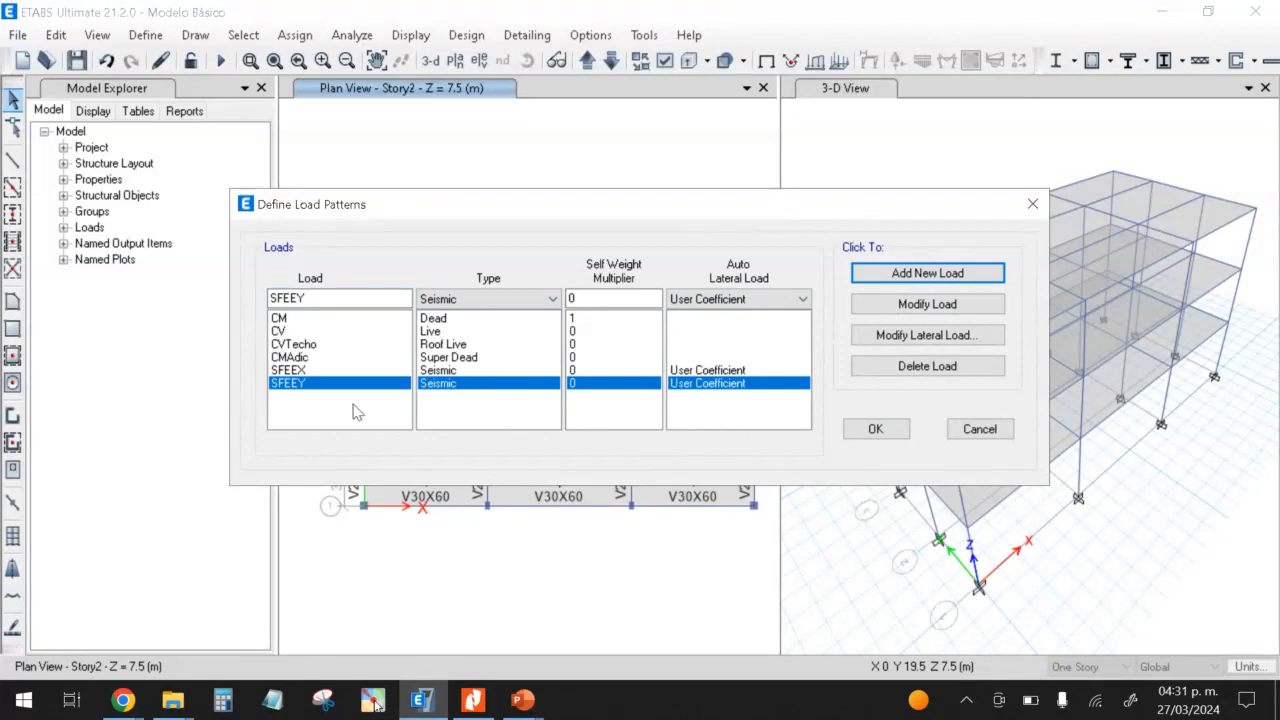
Step: Edit the lateral load of SFEEX so that only X Dir stays enabled, without Y Dir or any eccentricity options
click(326, 370)
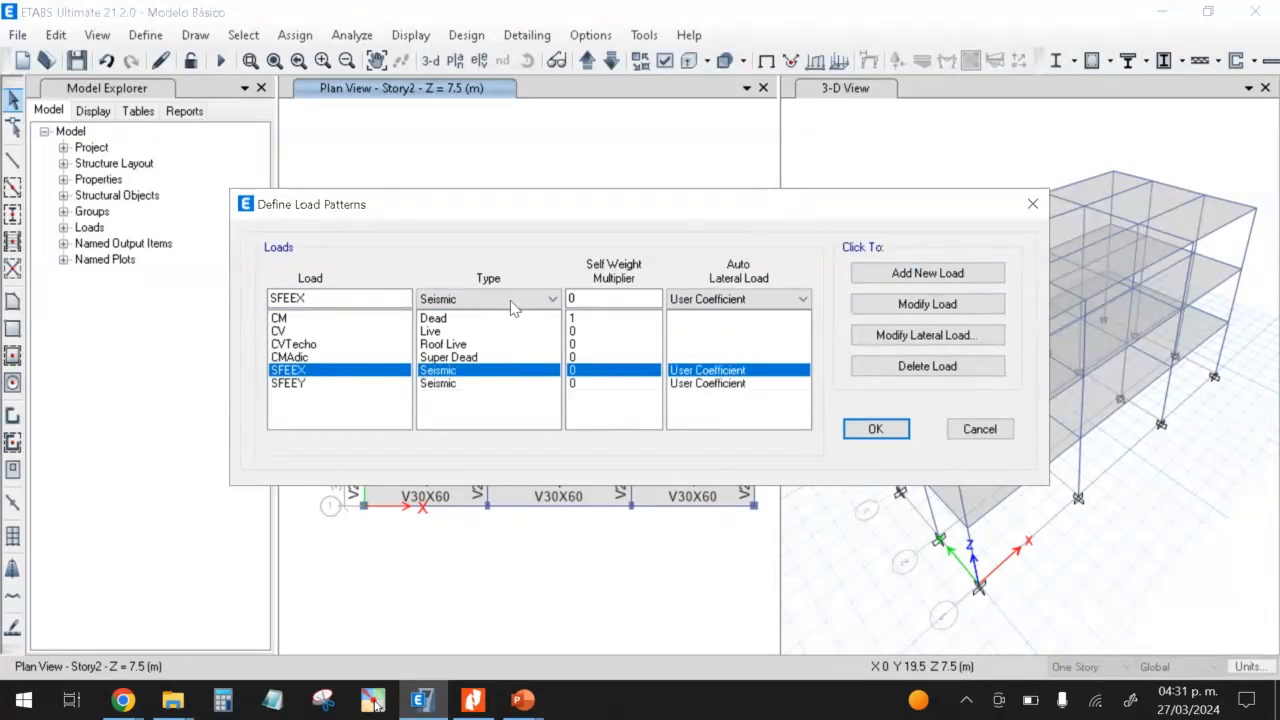
click(930, 342)
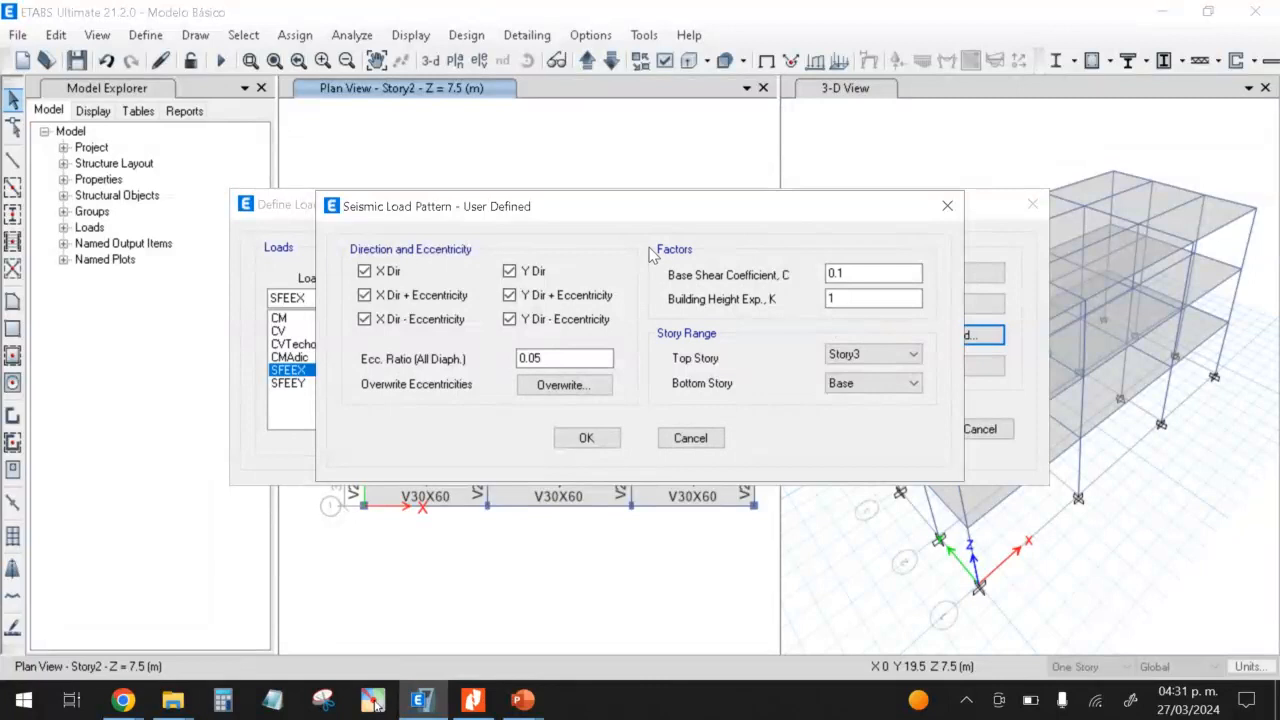
click(364, 295)
click(364, 319)
click(509, 295)
click(509, 319)
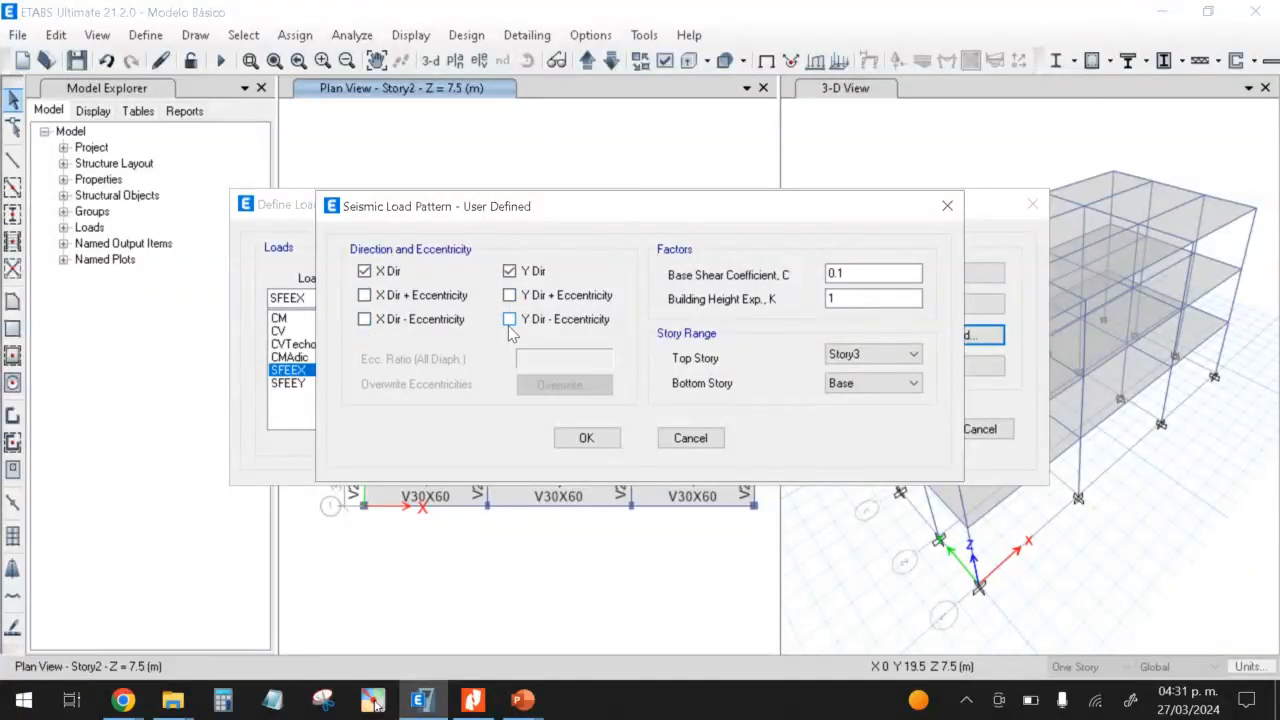
drag(446, 207, 633, 205)
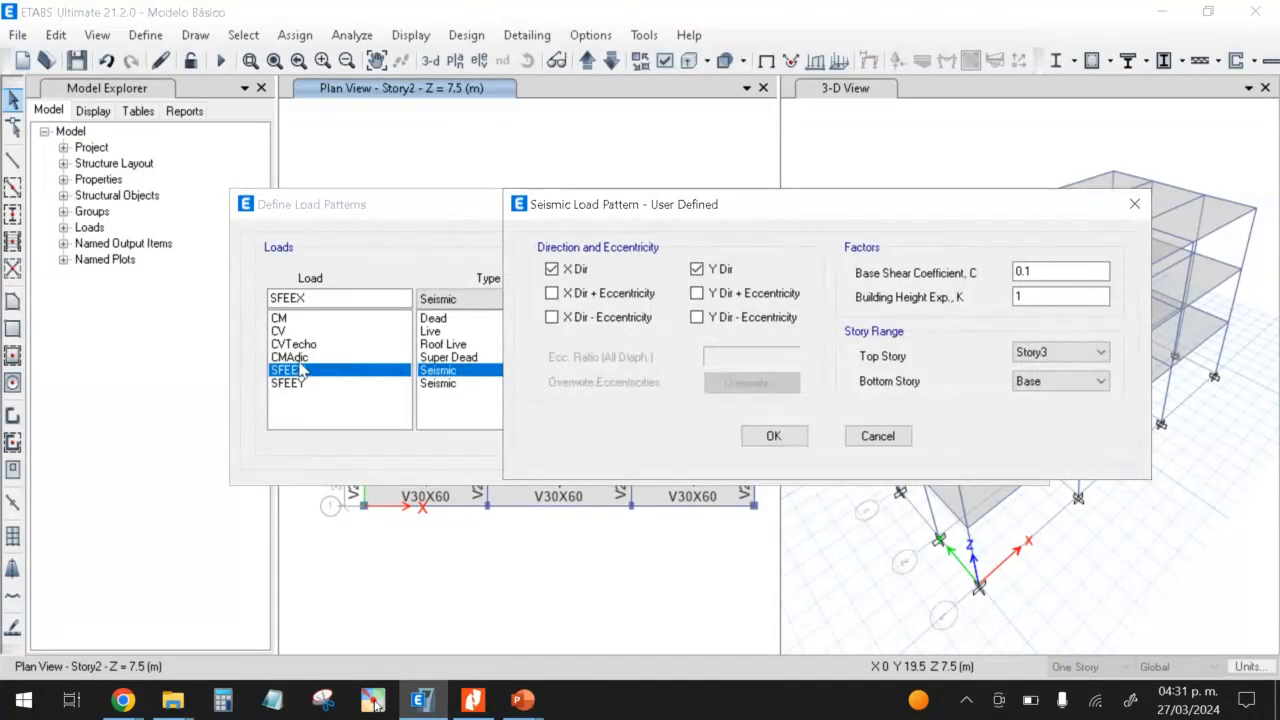
click(697, 270)
drag(724, 204, 620, 198)
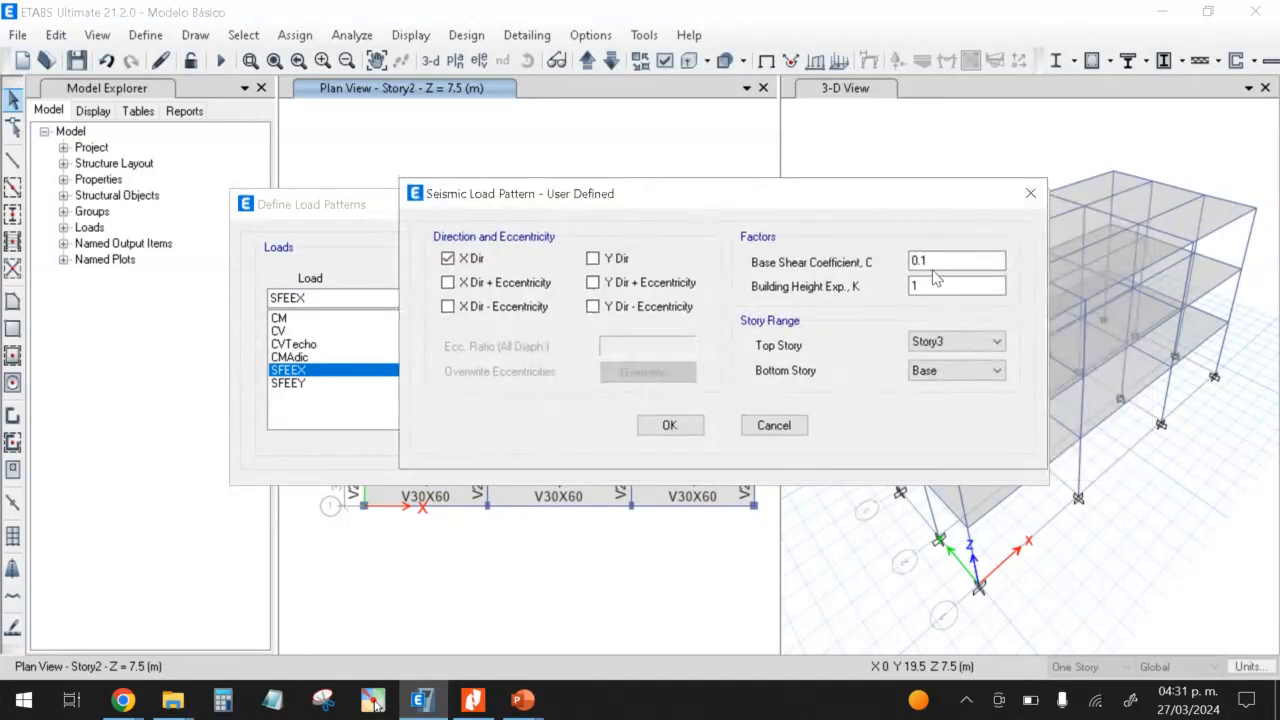
Step: Set the base shear coefficient C of SFEEX to 0.45*1*2.5*1/8
drag(942, 262, 892, 260)
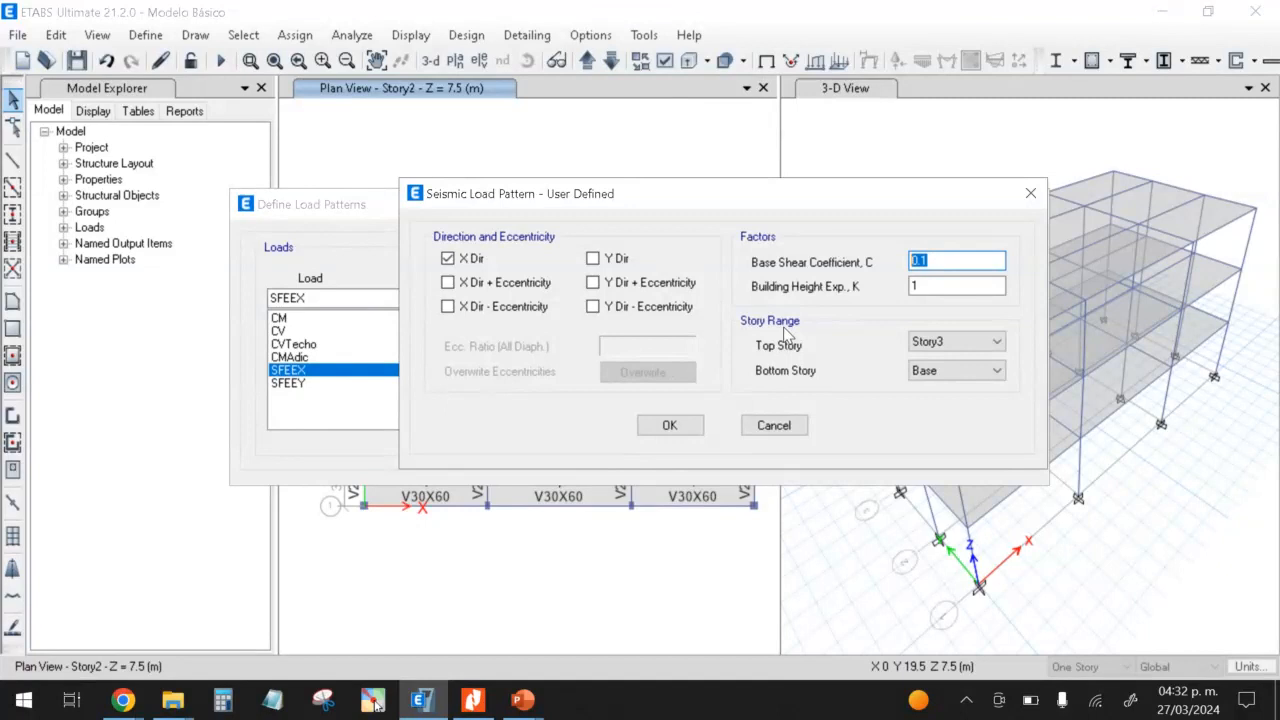
text(0)
text(.45*1*2.5*1/8)
click(945, 288)
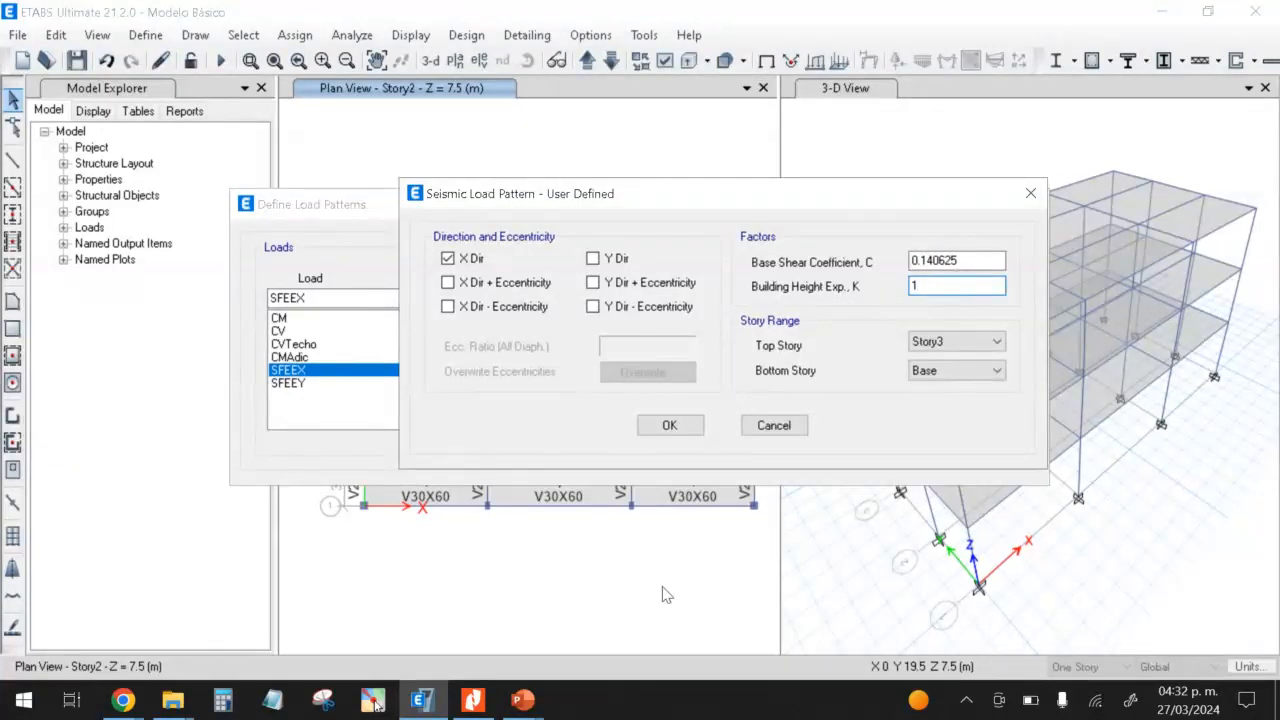
Step: Use the screen annotation pen to circle Building Height Exp., K and write "Tn > 0.5seg" above it, then end the annotation
click(372, 700)
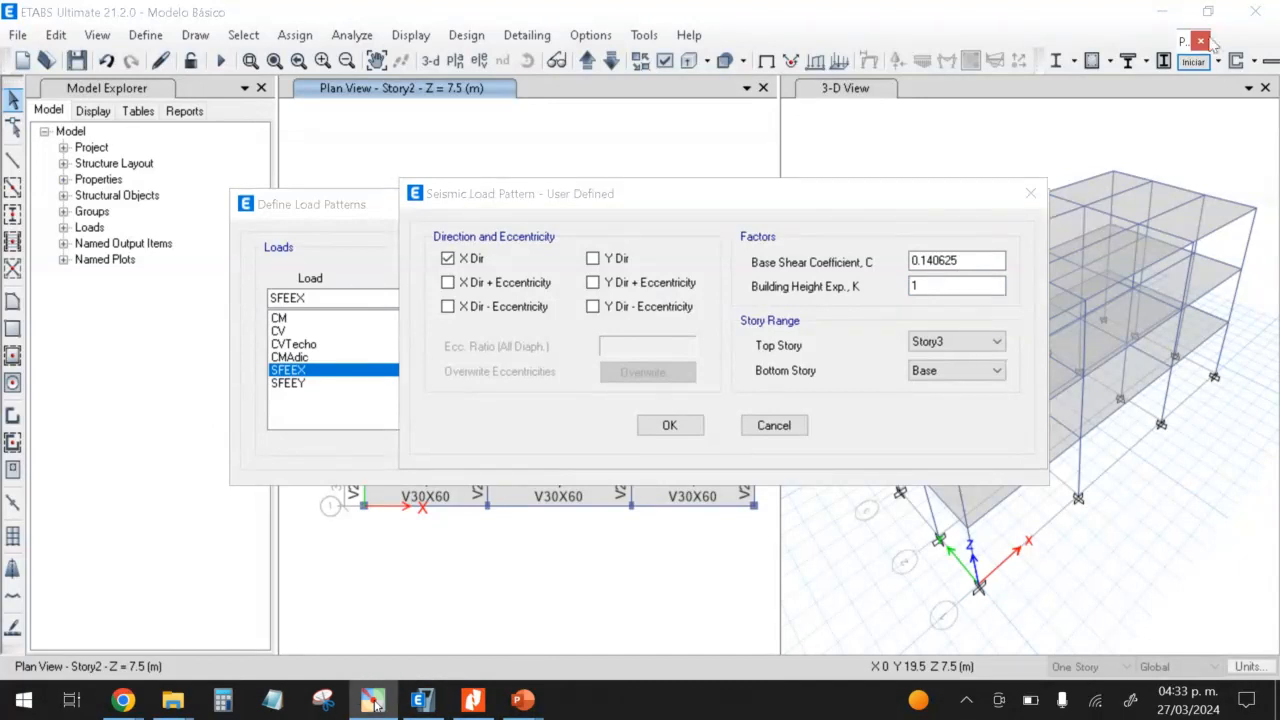
click(1196, 42)
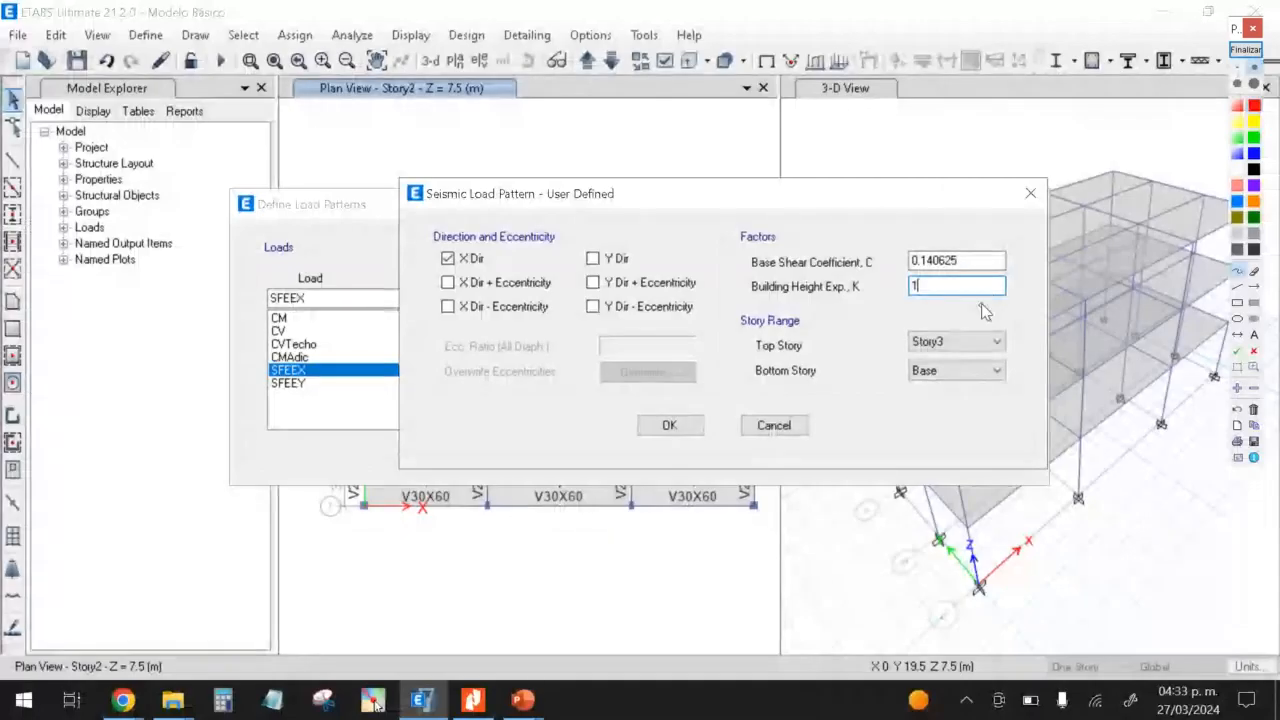
mouse_move(984, 284)
mouse_down()
mouse_move(845, 271)
mouse_move(742, 287)
mouse_move(845, 310)
mouse_move(968, 306)
mouse_move(982, 283)
mouse_up()
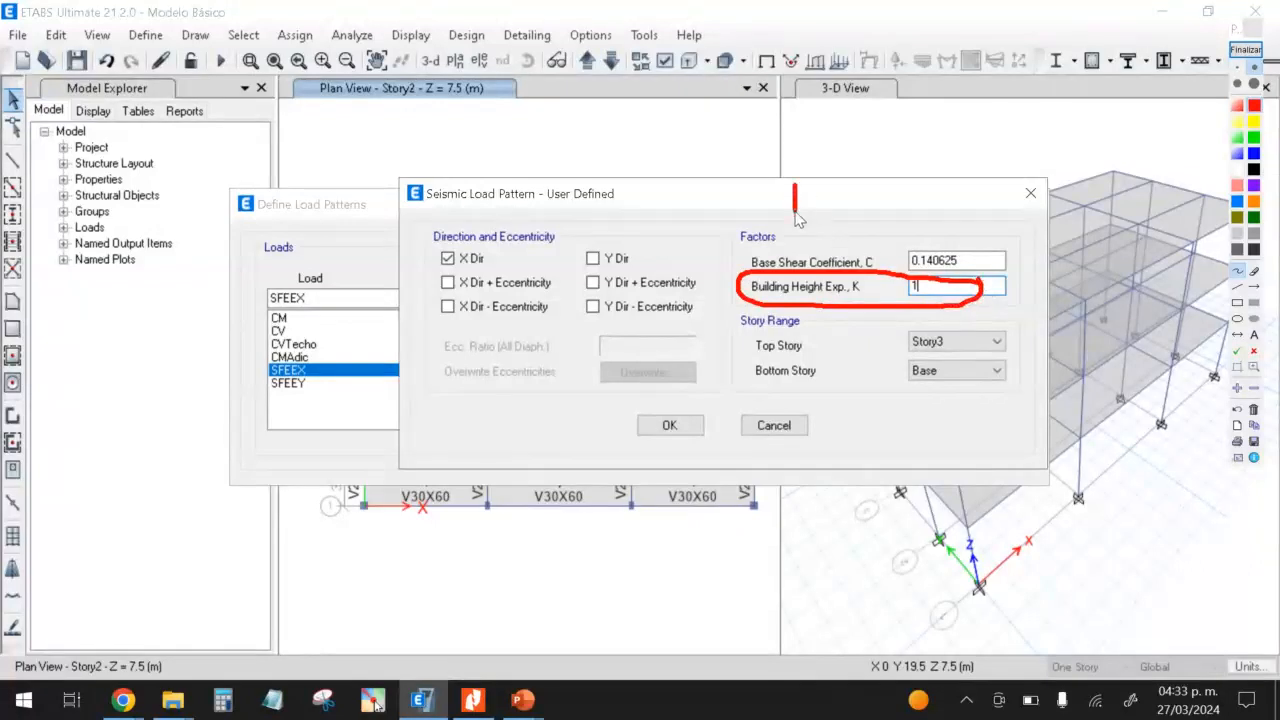
mouse_move(782, 187)
mouse_down()
mouse_move(814, 186)
mouse_move(804, 212)
mouse_move(826, 200)
mouse_move(833, 214)
mouse_move(866, 213)
mouse_move(880, 192)
mouse_move(918, 214)
mouse_move(955, 200)
mouse_move(946, 226)
mouse_move(966, 214)
mouse_up()
click(878, 220)
right_click(946, 228)
key(Escape)
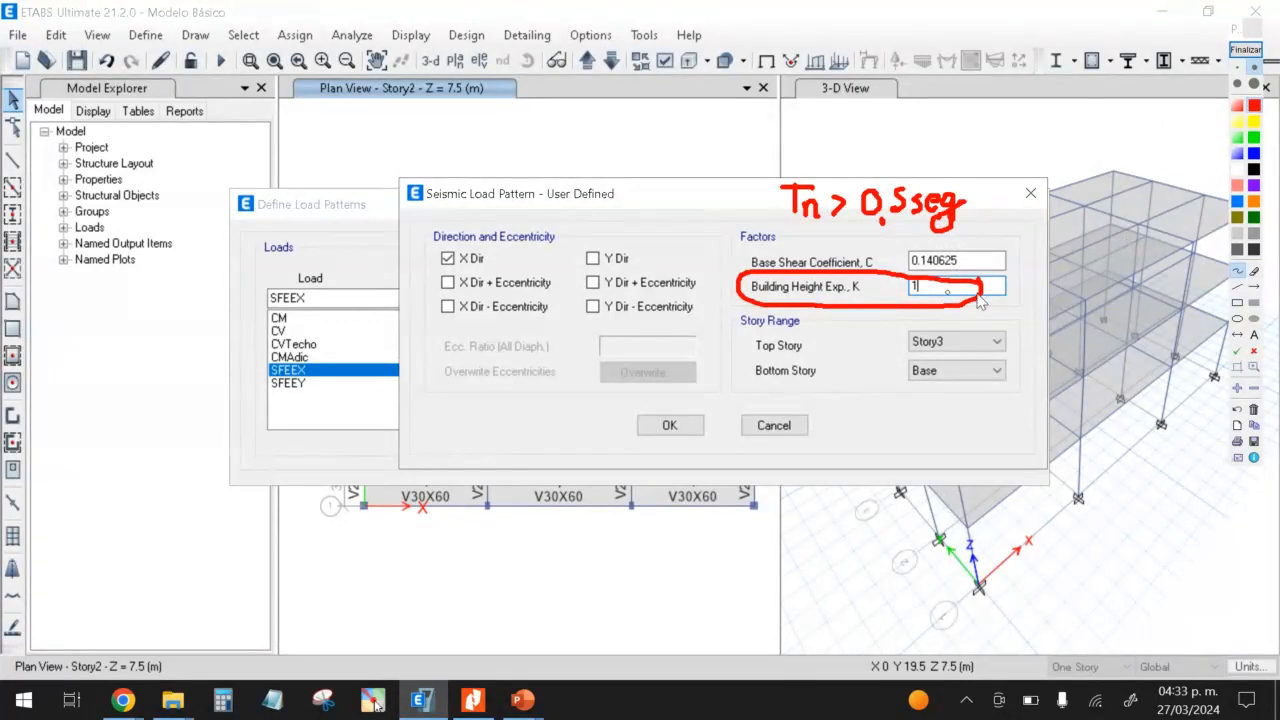
click(1249, 62)
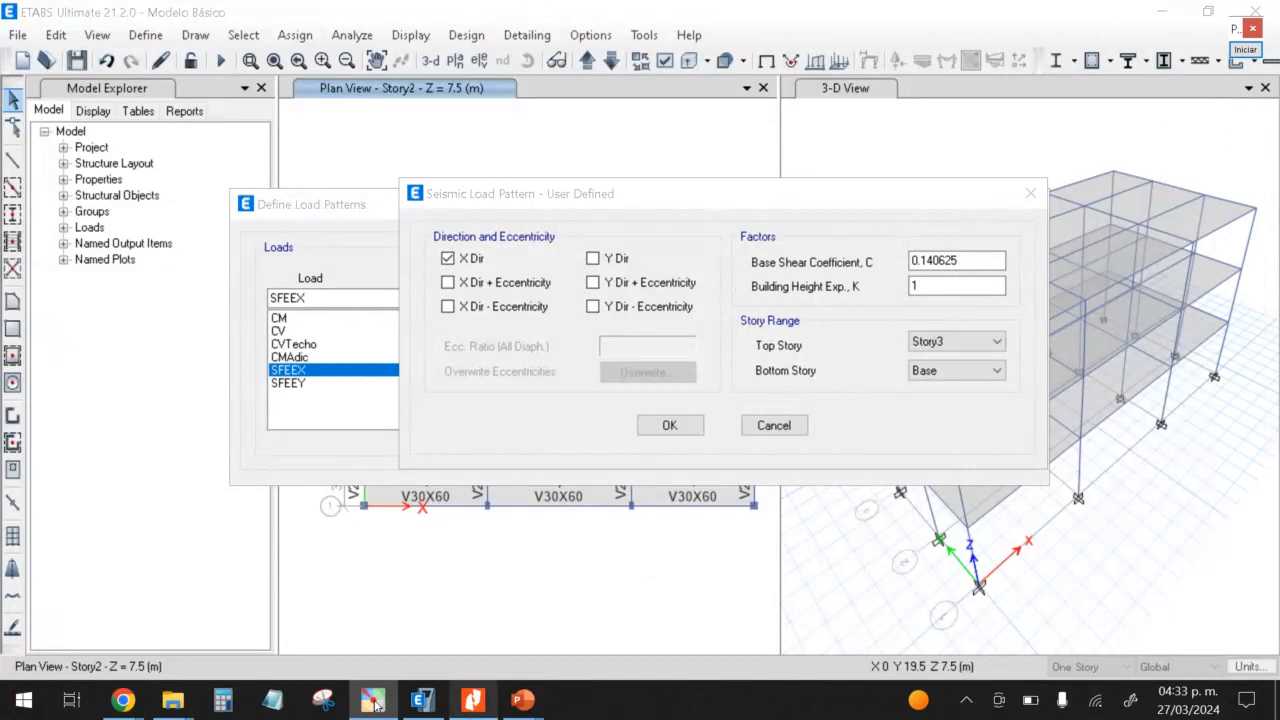
Step: Switch to the NTE E.030 Diciembre 2020 PDF in Nitro Pro, find section 28.3.1 and mark the exponent k in the αi formula
click(473, 700)
scroll(576, 370, up, 1)
scroll(574, 377, down, 6)
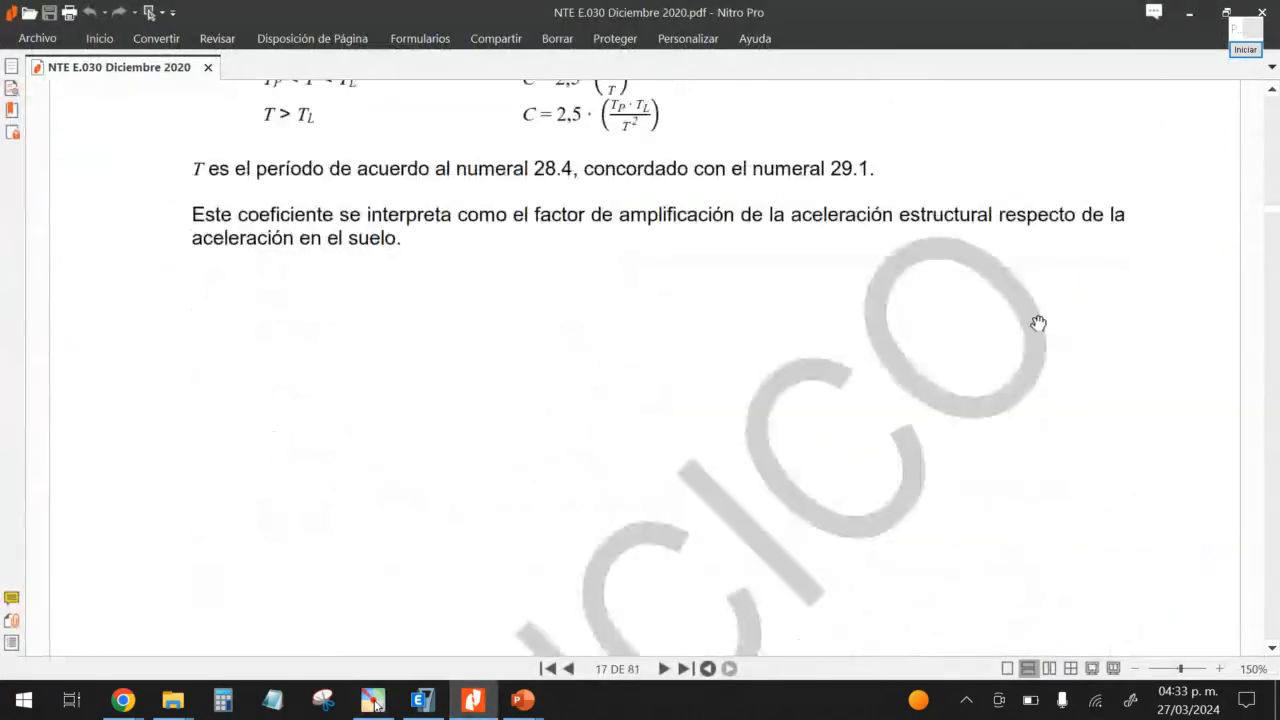
drag(1270, 208, 1273, 286)
scroll(868, 443, up, 10)
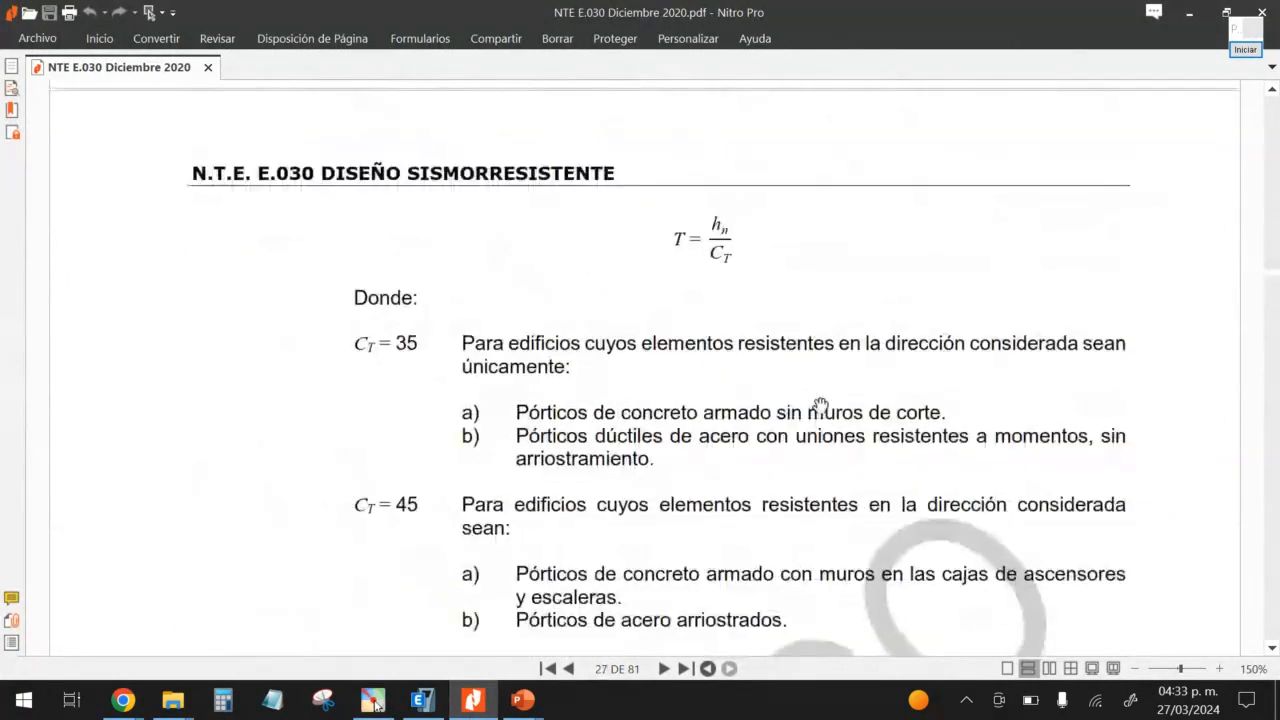
scroll(1165, 190, up, 1)
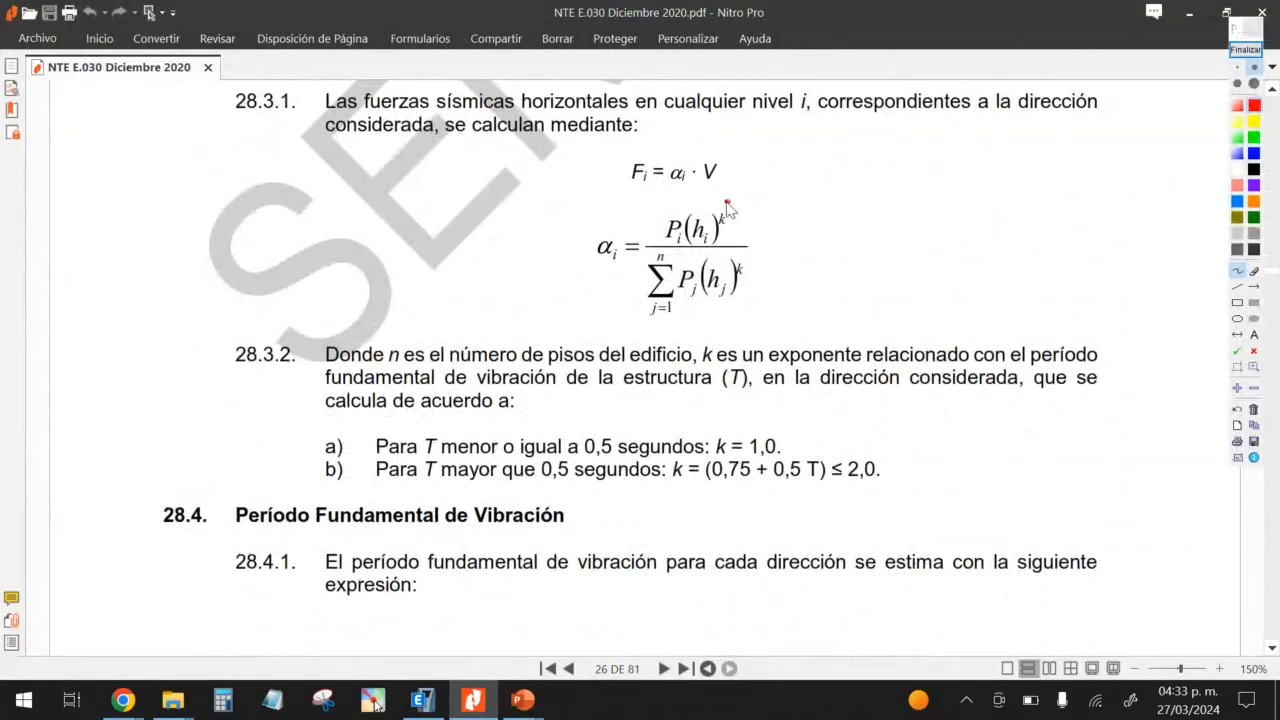
mouse_move(729, 203)
mouse_down()
mouse_move(717, 226)
mouse_move(738, 228)
mouse_move(740, 205)
mouse_move(728, 203)
mouse_move(765, 202)
mouse_up()
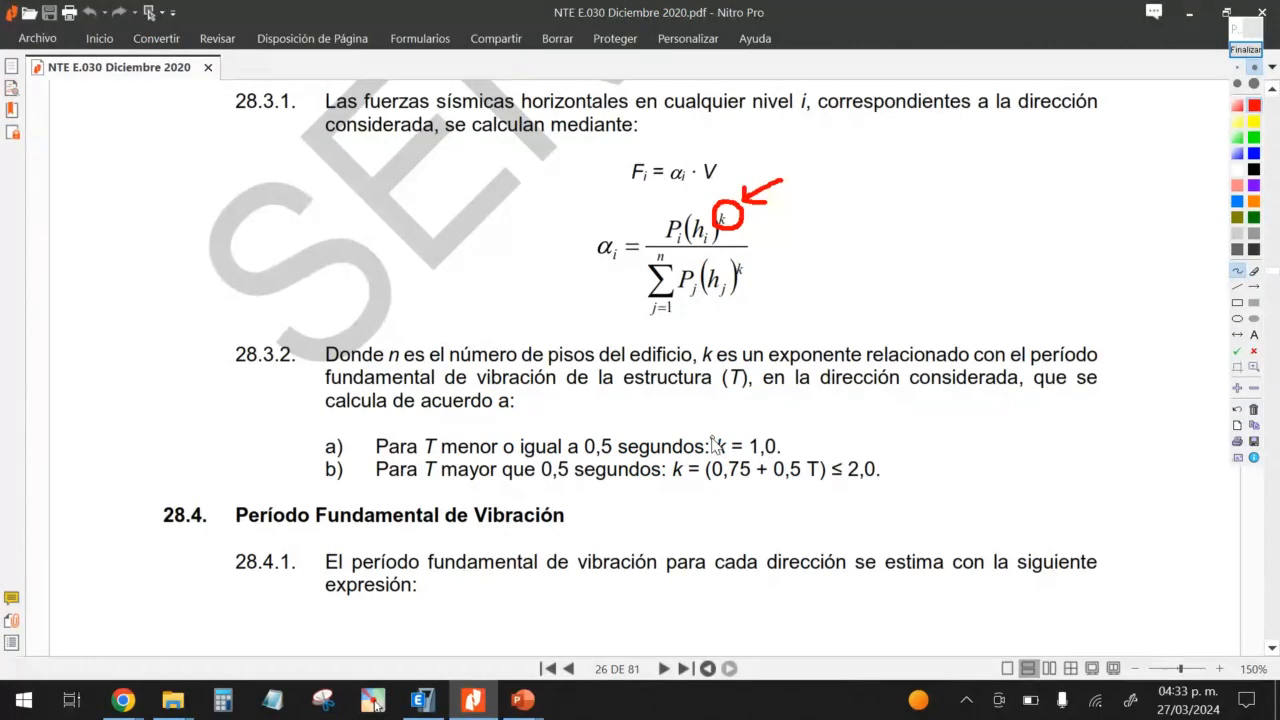
Step: Underline the condition T ≤ 0,5 segundos, circle k = 1,0 and k = (0,75 + 0,5 T), and mark the 2,0 limit in section 28.3.2
drag(377, 456, 705, 457)
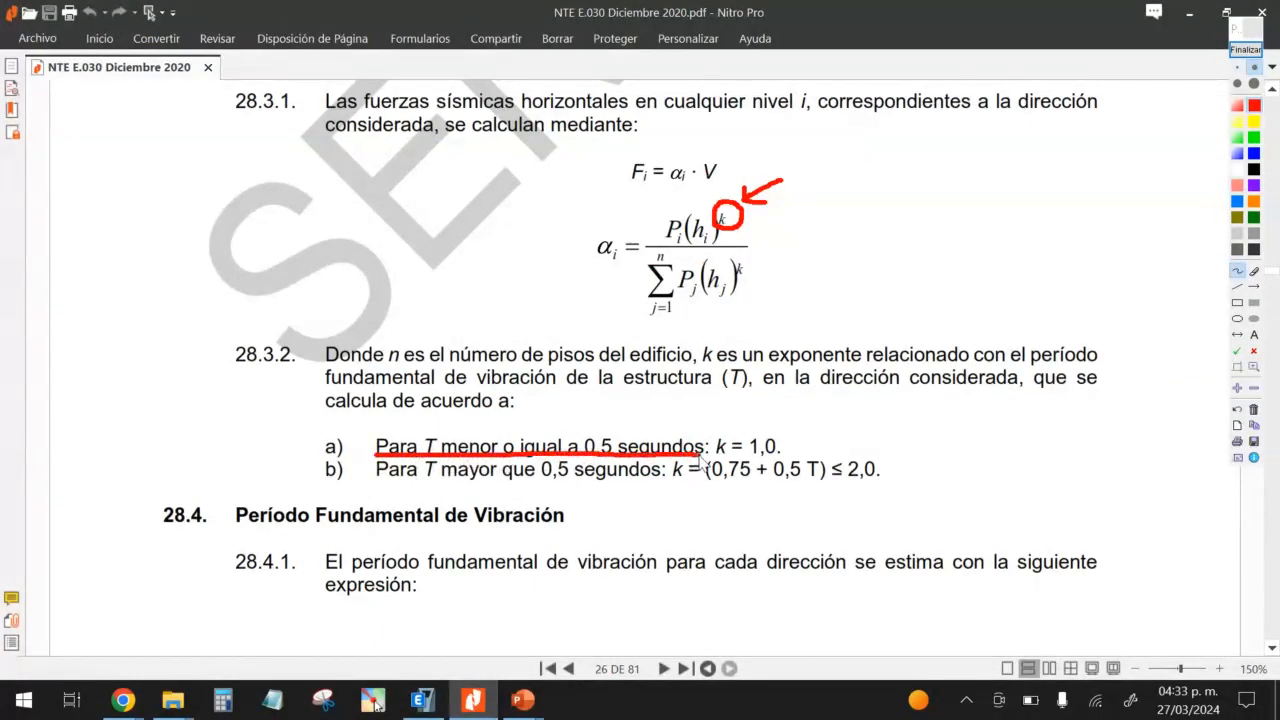
mouse_move(763, 425)
mouse_down()
mouse_move(739, 427)
mouse_move(712, 460)
mouse_move(766, 464)
mouse_move(790, 446)
mouse_move(766, 430)
mouse_up()
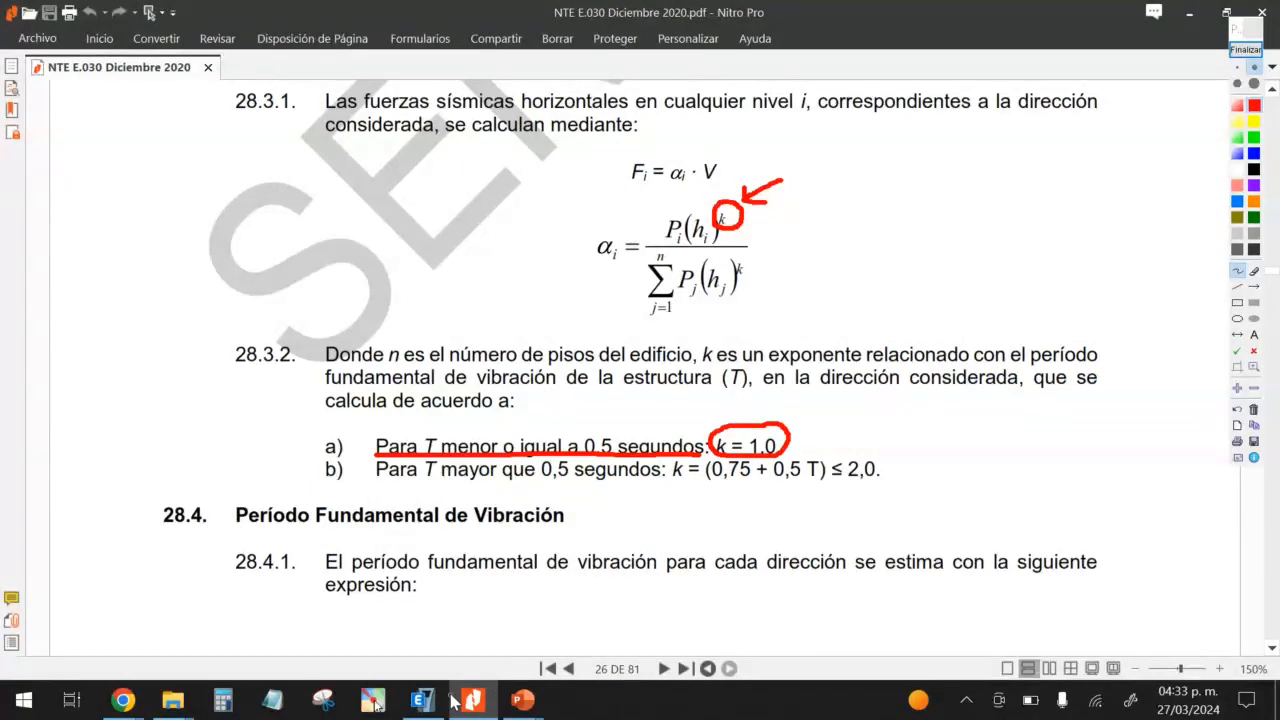
key(alt+Tab)
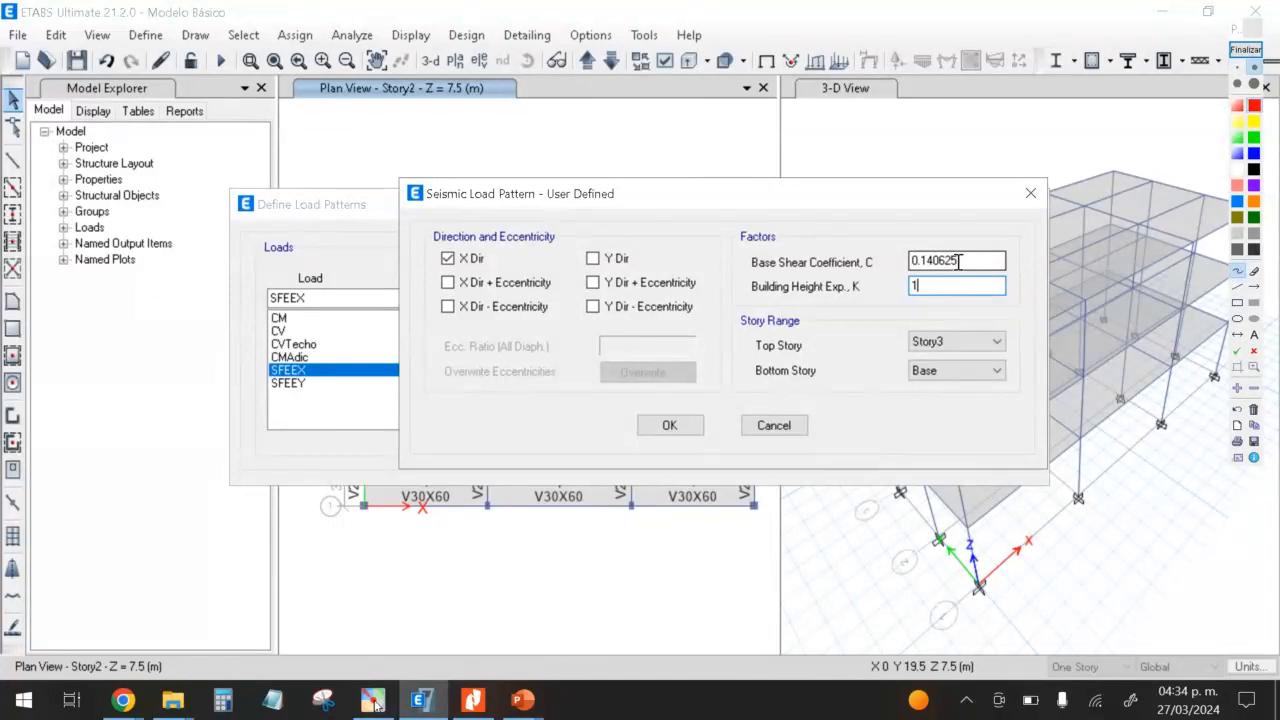
click(1030, 193)
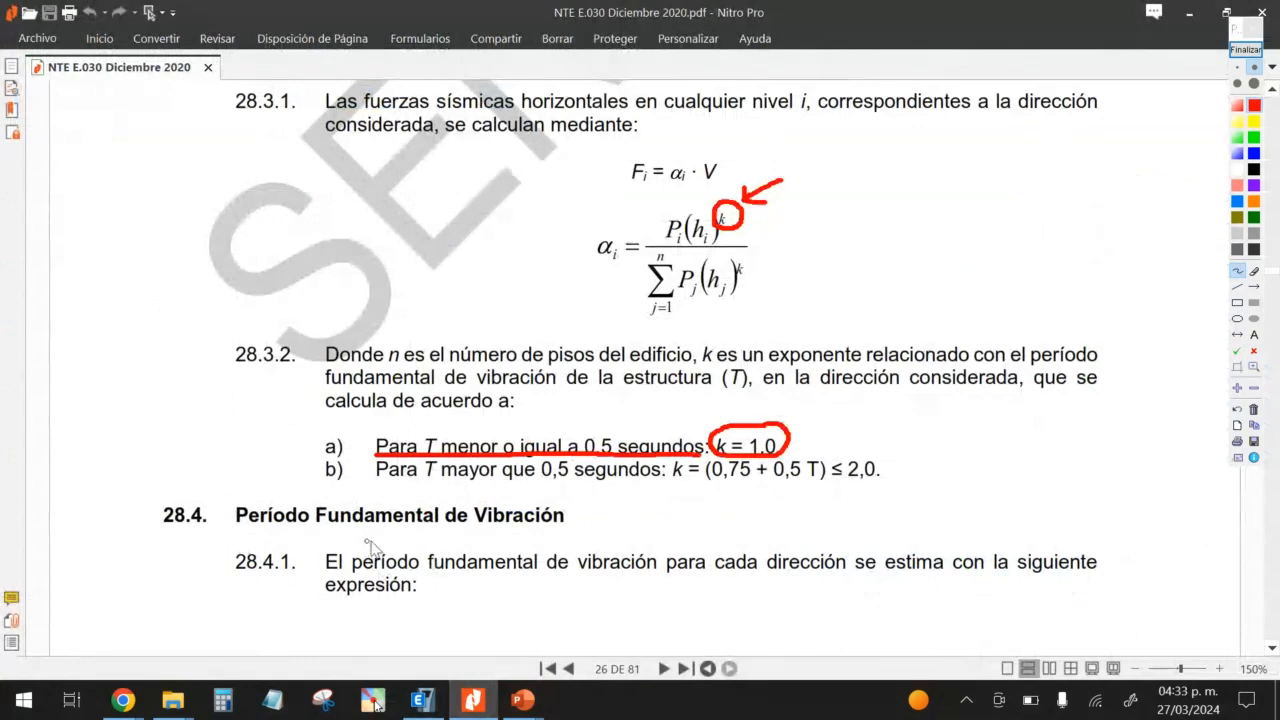
mouse_move(668, 484)
mouse_down()
mouse_move(832, 488)
mouse_move(785, 456)
mouse_move(707, 457)
mouse_move(667, 470)
mouse_move(670, 490)
mouse_up()
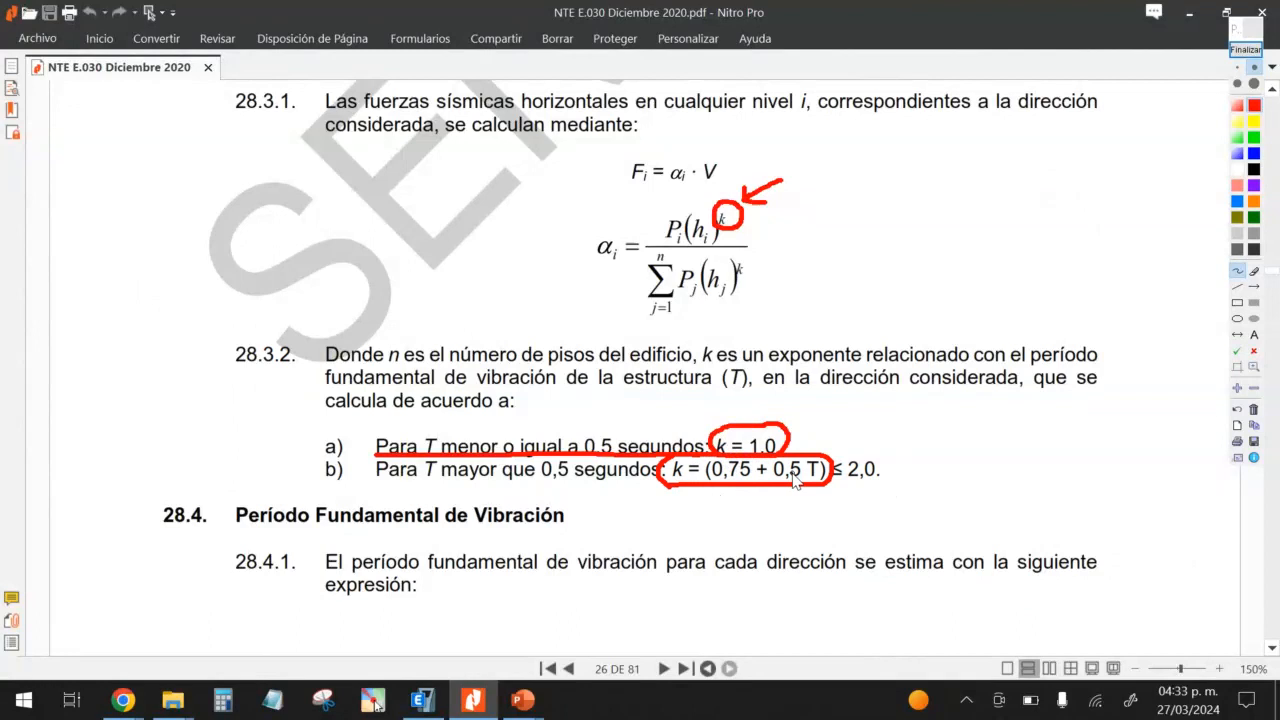
drag(832, 487, 878, 484)
key(alt+Tab)
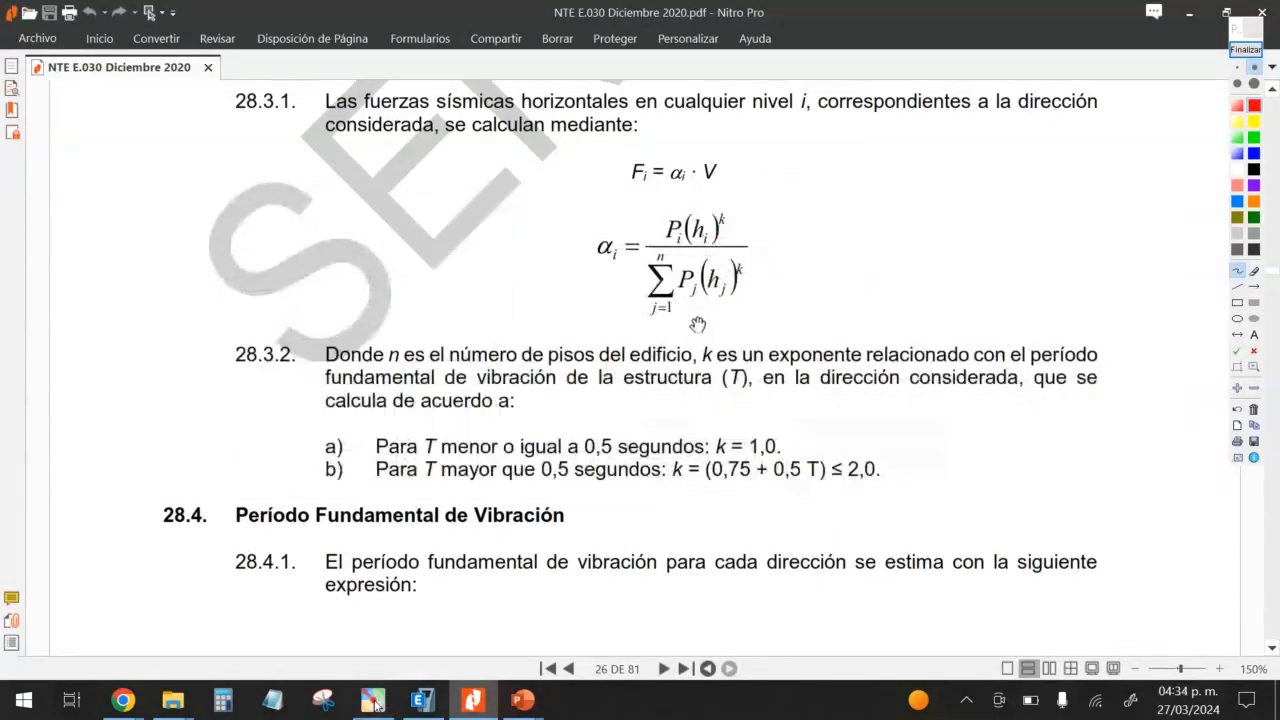
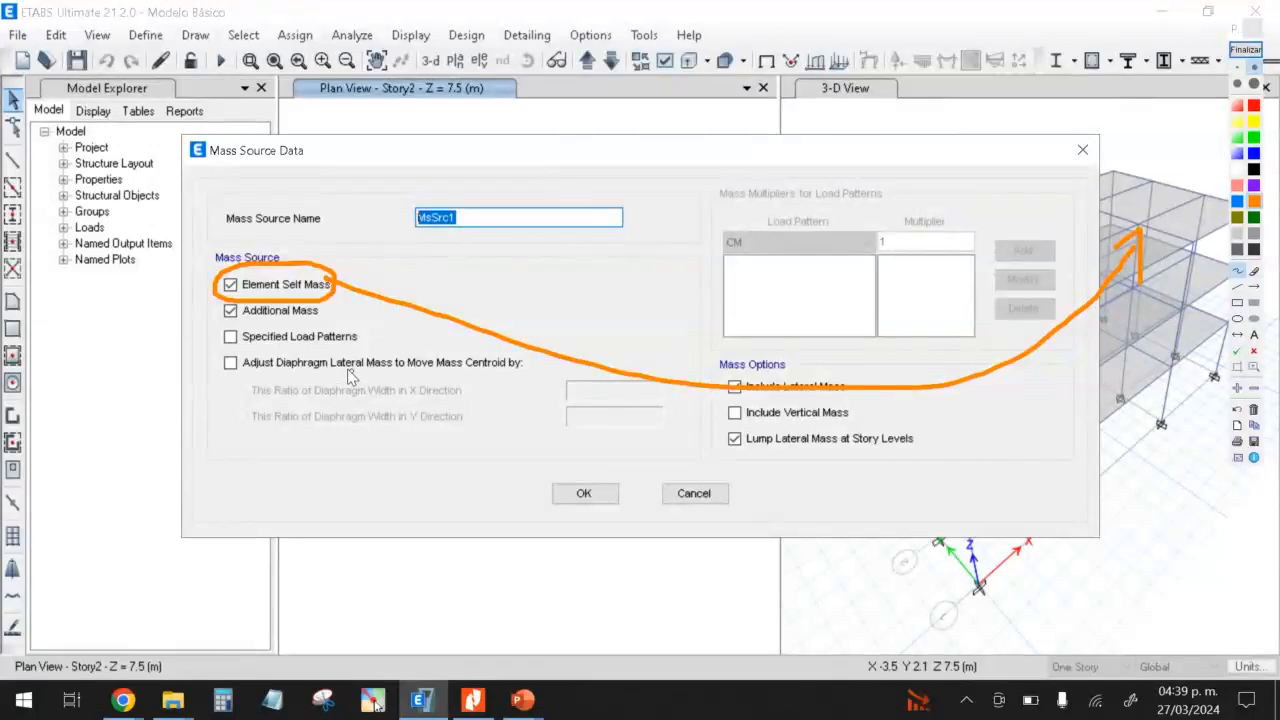
Step: Circle Additional Mass with the purple annotation pen and write "puntual" beside it
click(1254, 185)
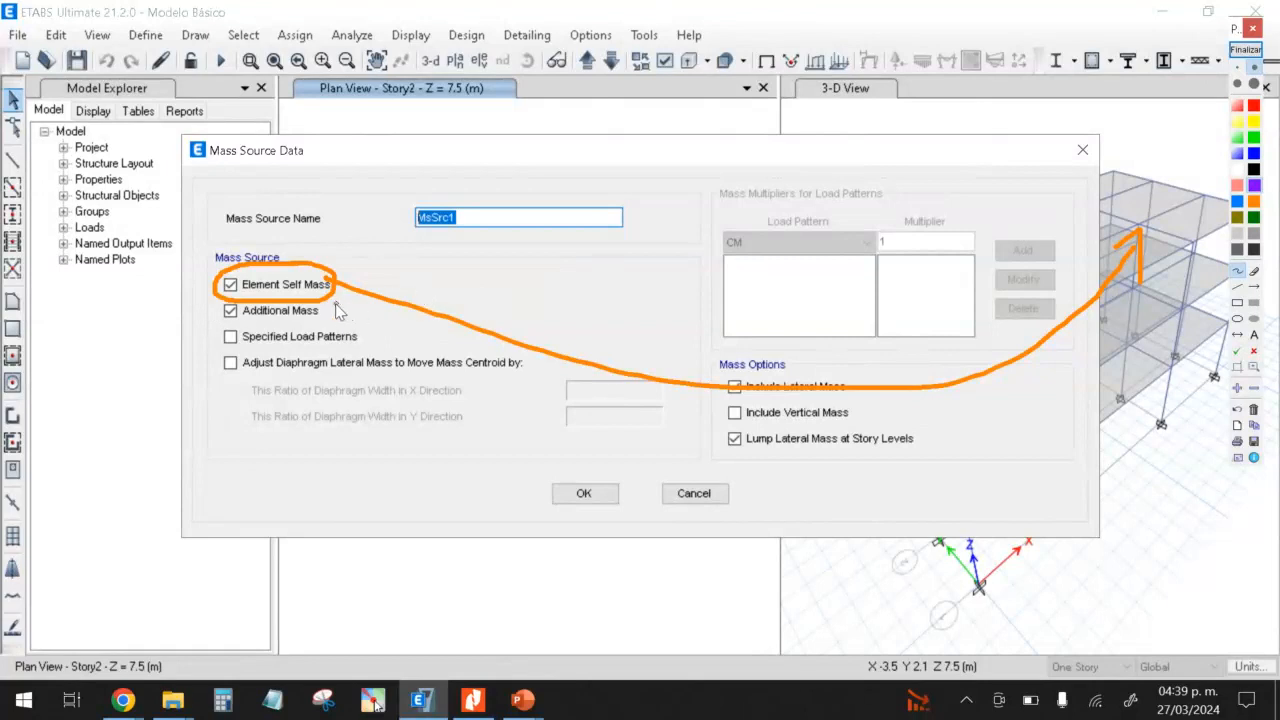
mouse_move(330, 298)
mouse_down()
mouse_move(245, 298)
mouse_move(222, 325)
mouse_move(328, 322)
mouse_move(330, 303)
mouse_move(352, 334)
mouse_move(349, 316)
mouse_move(380, 291)
mouse_move(420, 320)
mouse_up()
mouse_move(412, 262)
mouse_down()
mouse_move(420, 318)
mouse_move(434, 283)
mouse_move(474, 306)
mouse_up()
drag(480, 258, 484, 308)
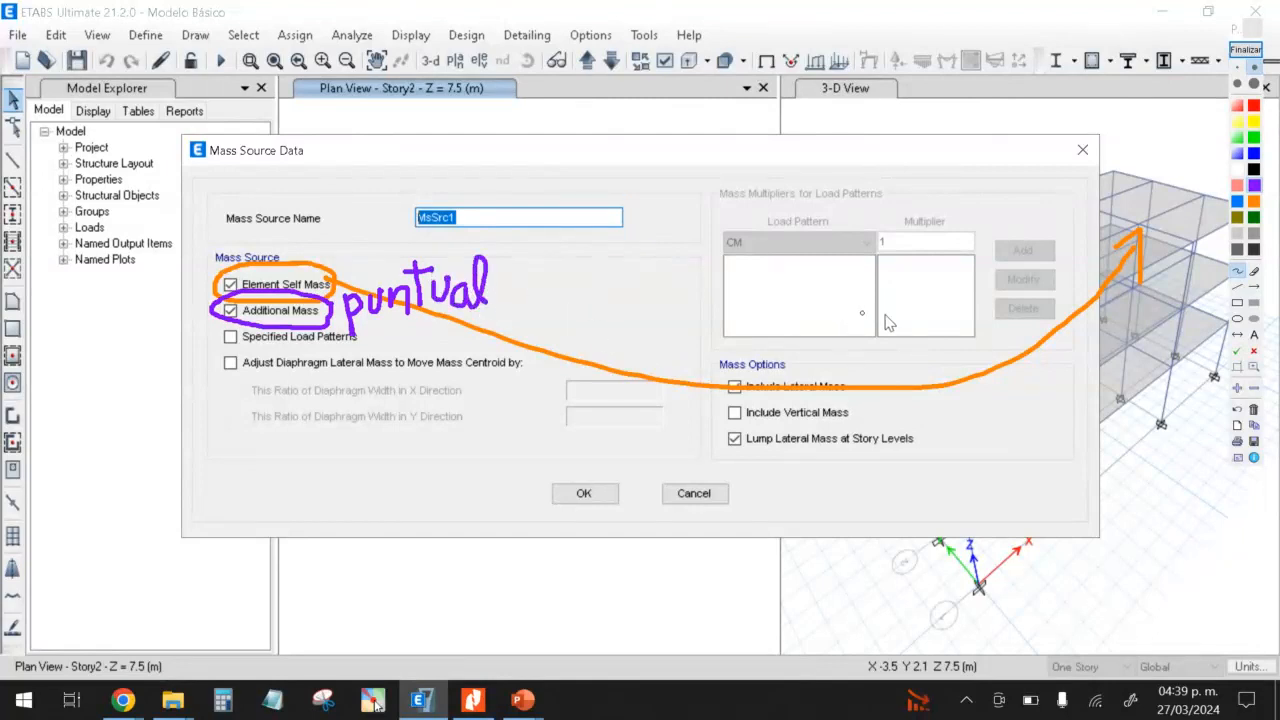
Step: Circle and tick Specified Load Patterns with the orange annotation pen, end the annotation, and enable Specified Load Patterns as a mass source
click(1252, 204)
mouse_move(335, 343)
mouse_down()
mouse_move(300, 322)
mouse_move(215, 328)
mouse_move(215, 355)
mouse_move(352, 368)
mouse_move(384, 348)
mouse_move(362, 330)
mouse_up()
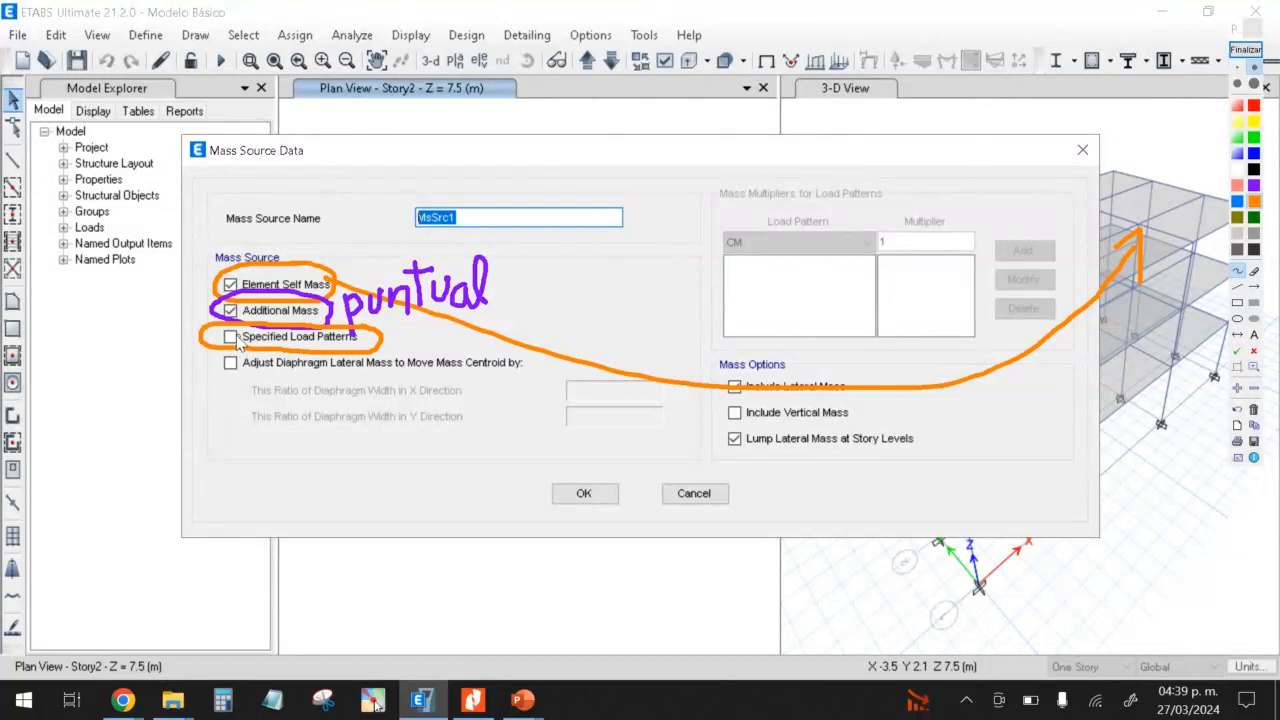
mouse_move(229, 335)
mouse_down()
mouse_move(235, 346)
mouse_move(258, 320)
mouse_up()
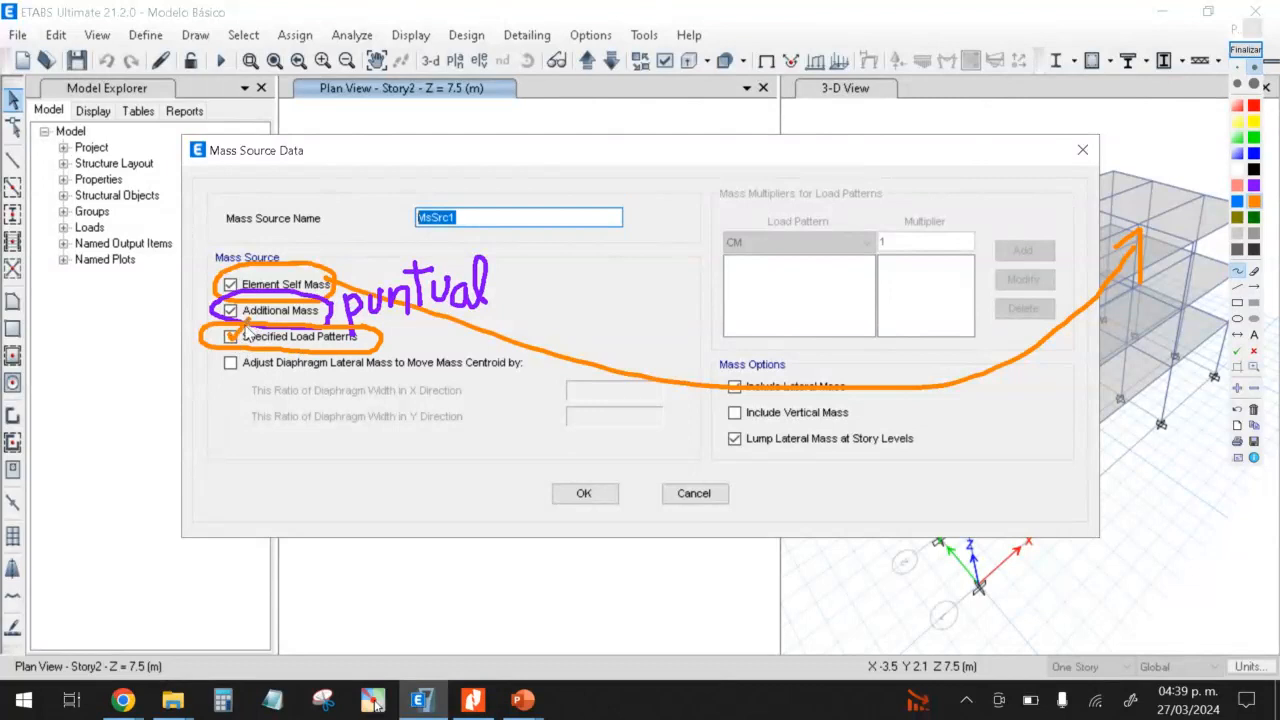
click(1245, 49)
click(231, 338)
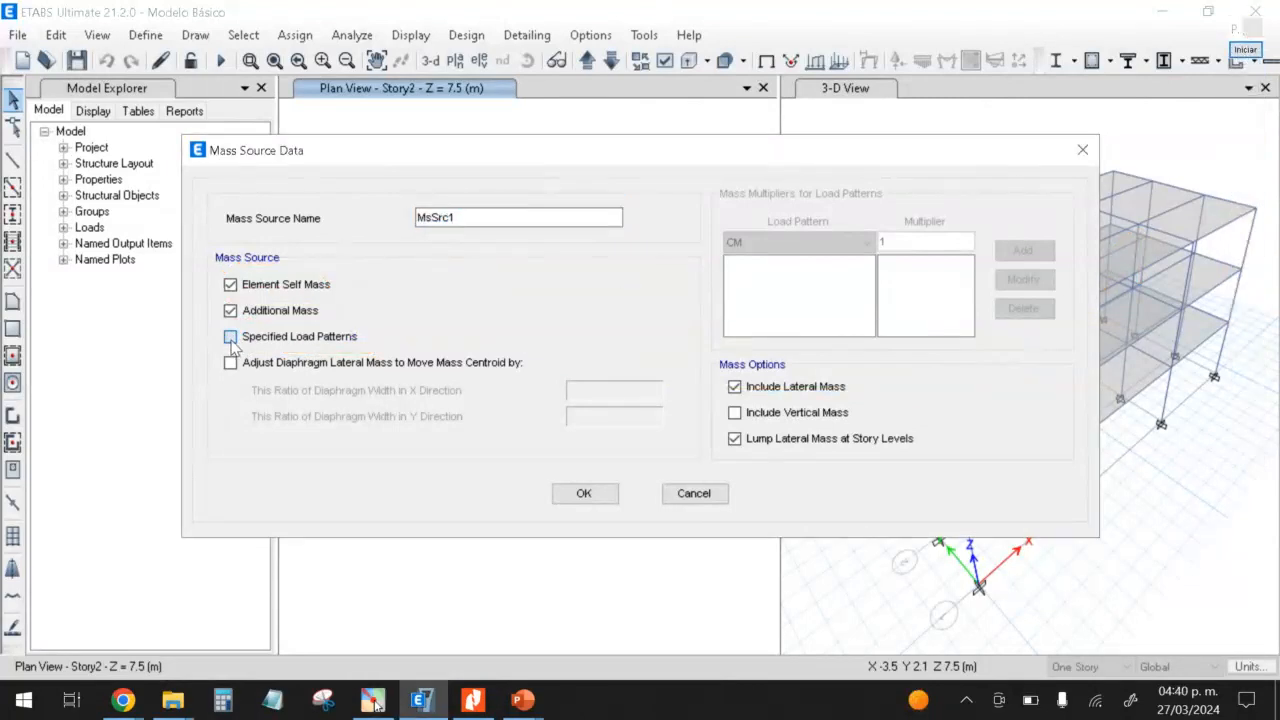
click(231, 338)
Step: Circle the Mass Multipliers for Load Patterns area and its Multiplier value with the annotation pen, and end the annotation
click(1245, 49)
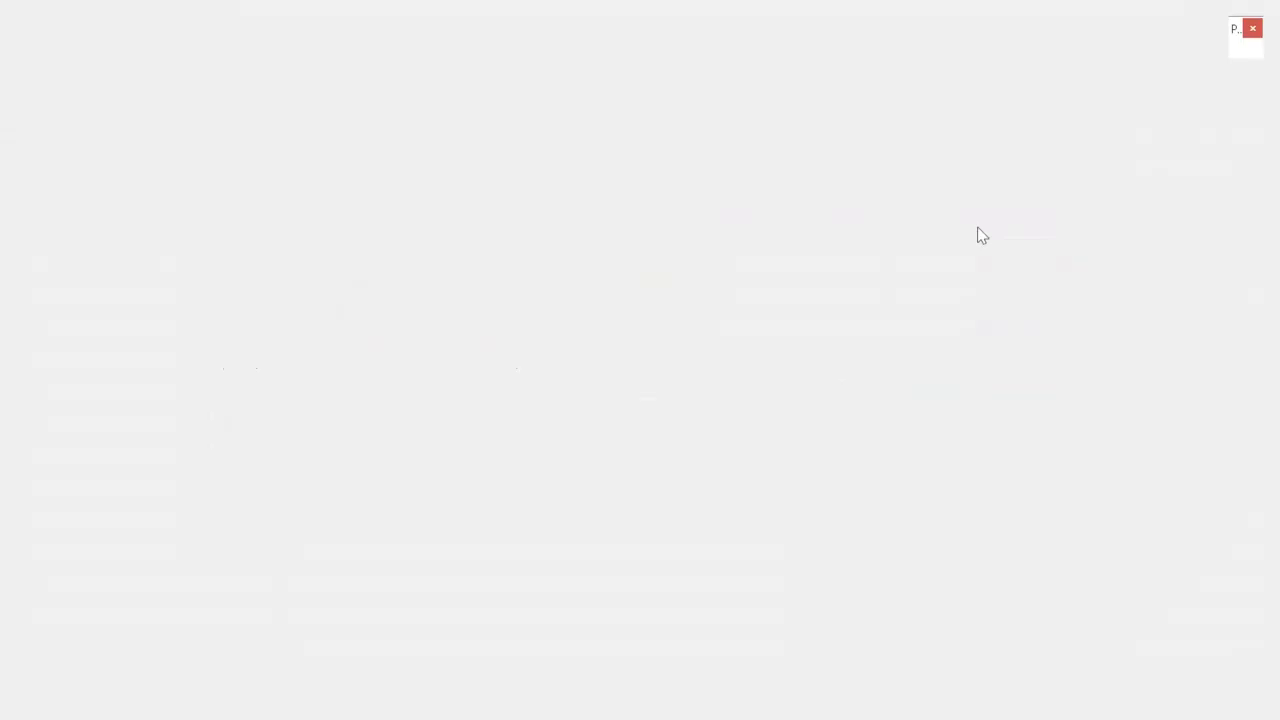
mouse_move(1010, 205)
mouse_down()
mouse_move(850, 166)
mouse_move(686, 316)
mouse_move(1066, 298)
mouse_move(1006, 204)
mouse_up()
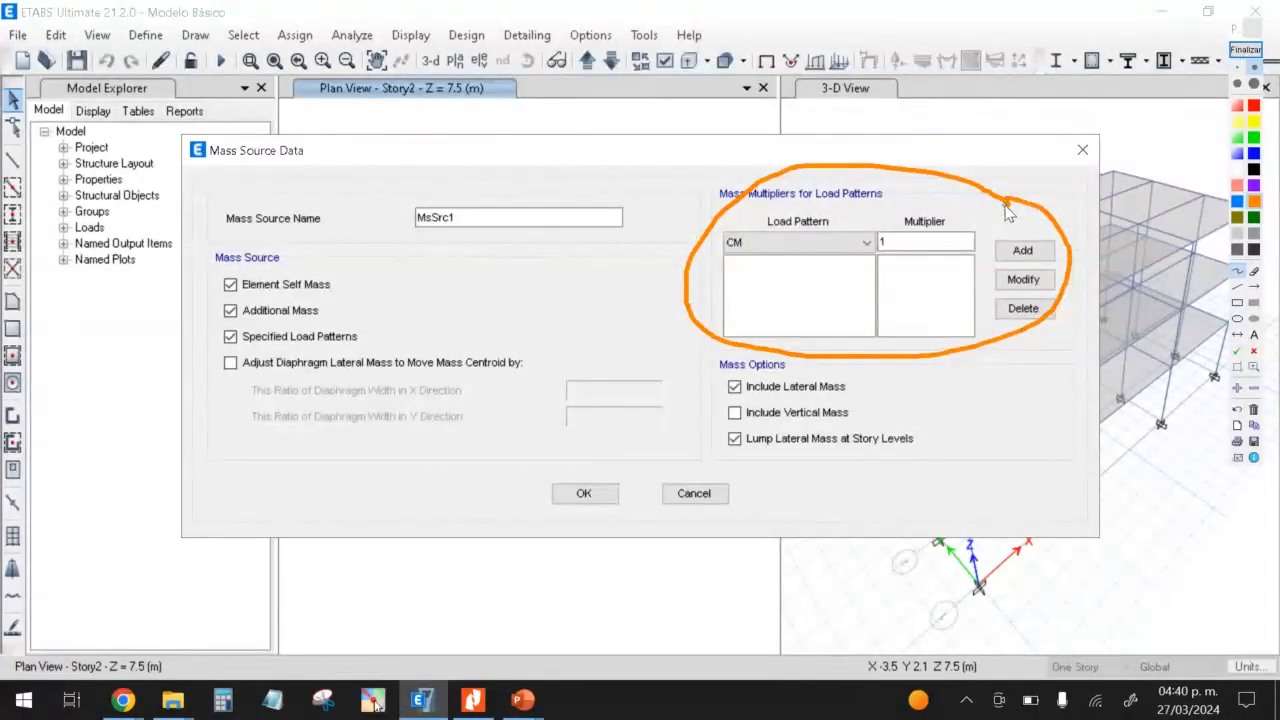
mouse_move(907, 210)
mouse_down()
mouse_move(882, 228)
mouse_move(938, 268)
mouse_move(900, 205)
mouse_up()
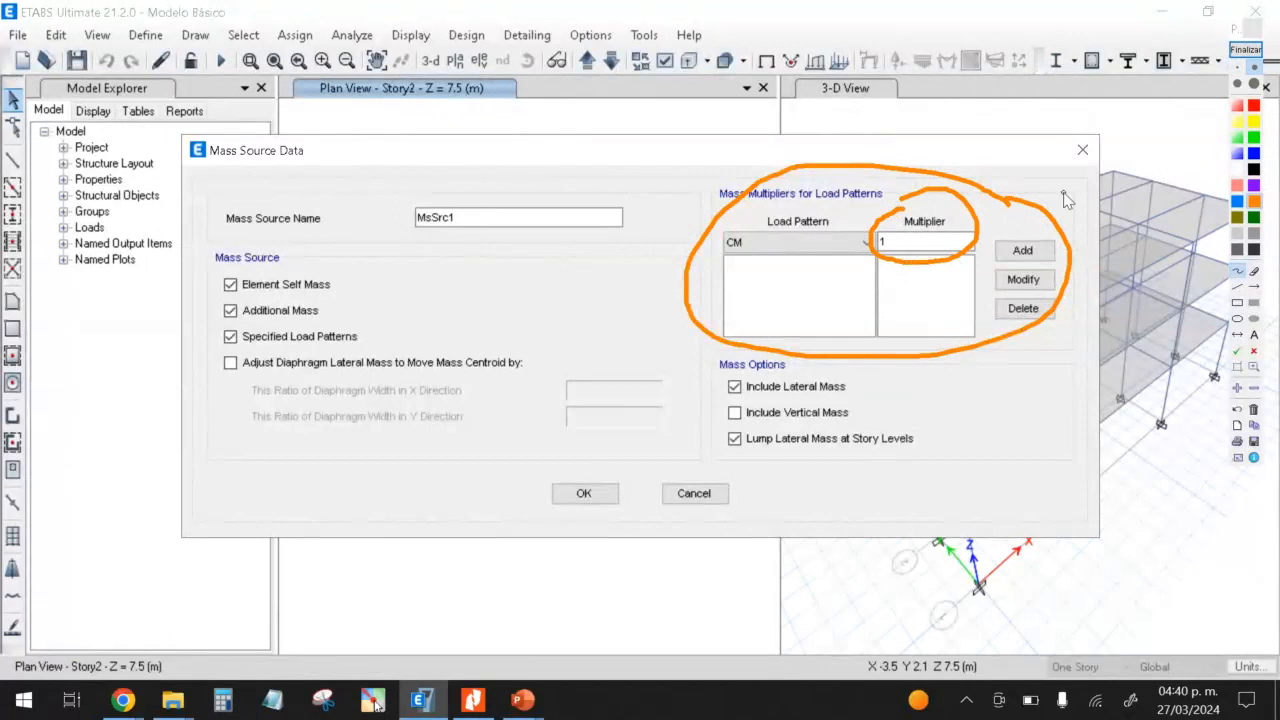
click(1245, 49)
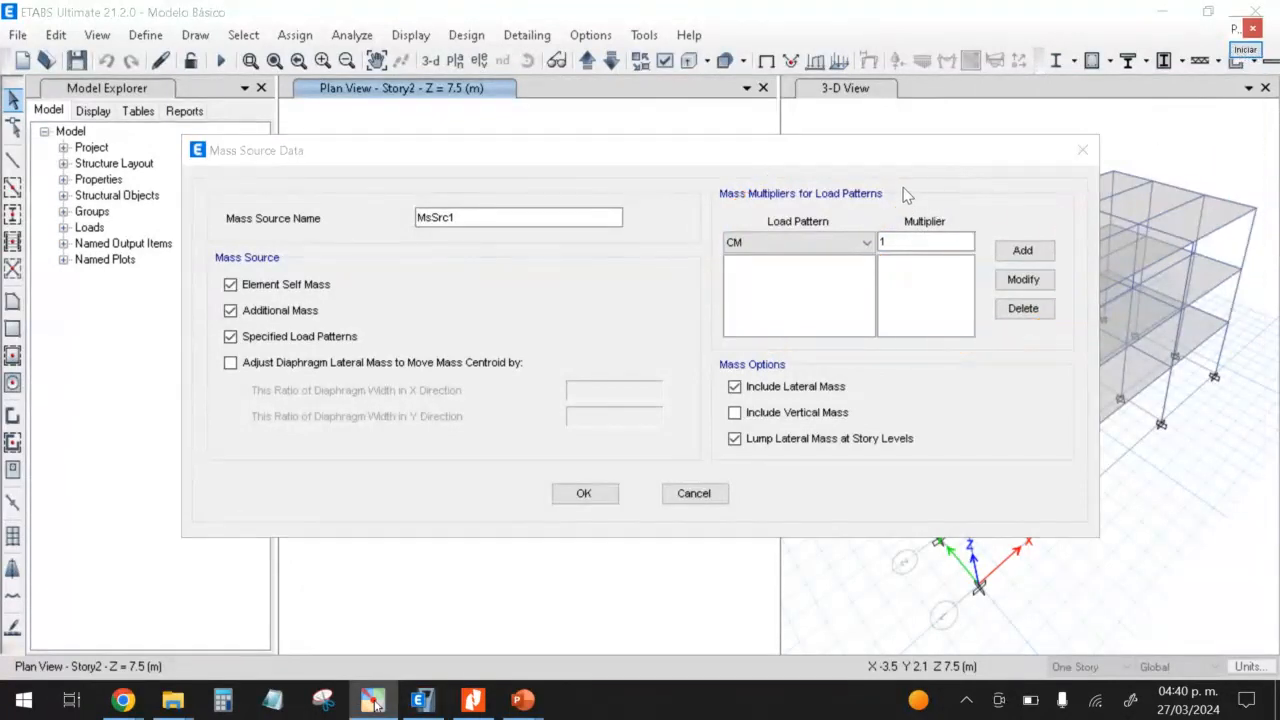
Step: Add the load patterns CM and CMAdic to the mass multipliers, each with a multiplier of 1
click(831, 244)
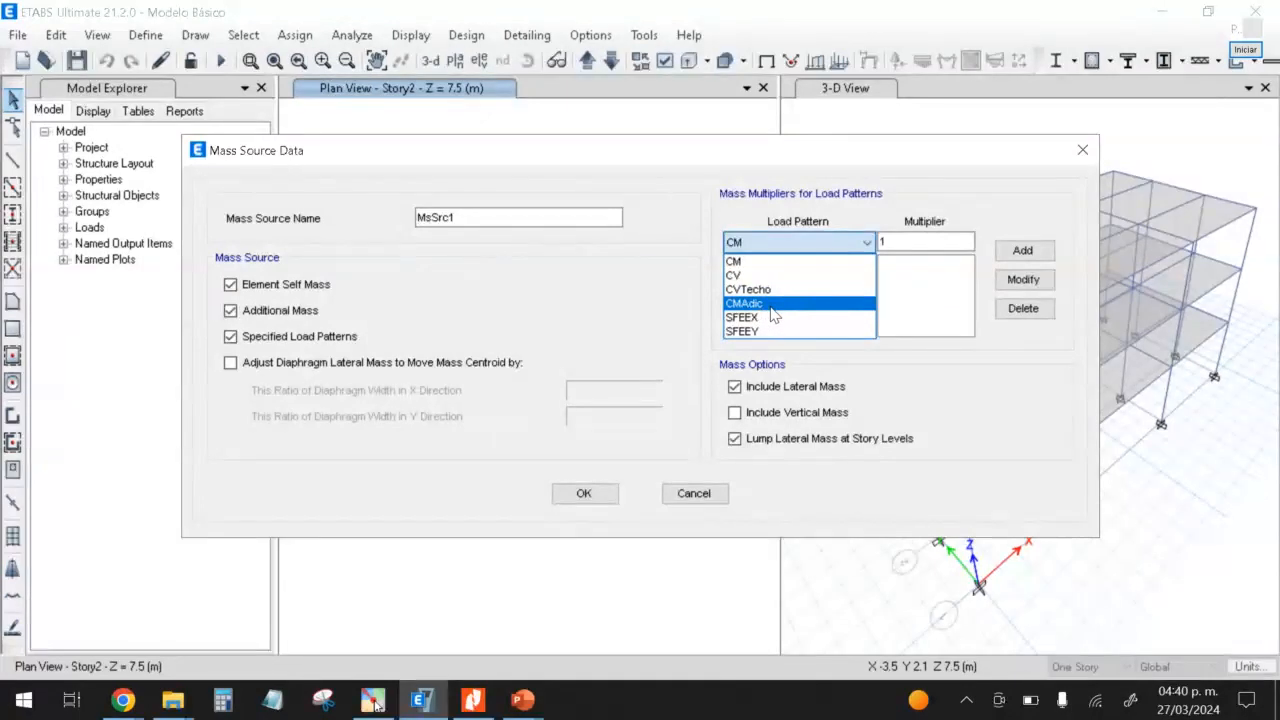
click(790, 262)
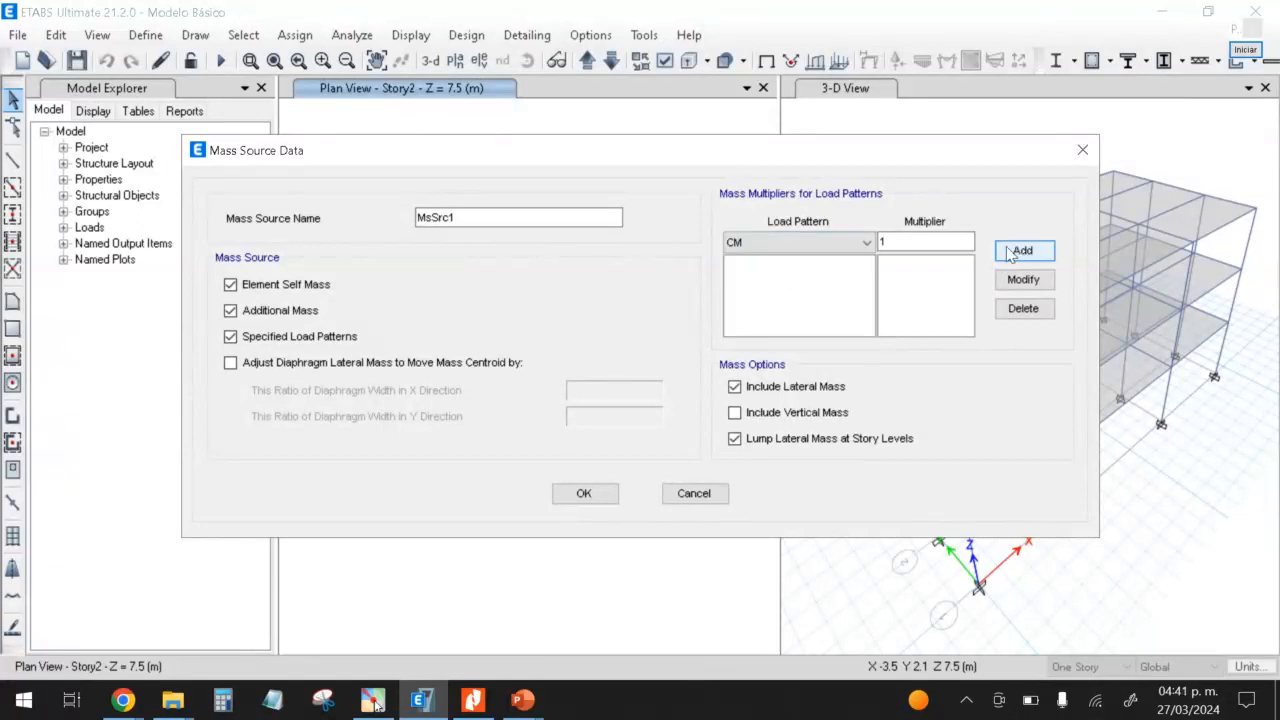
click(940, 242)
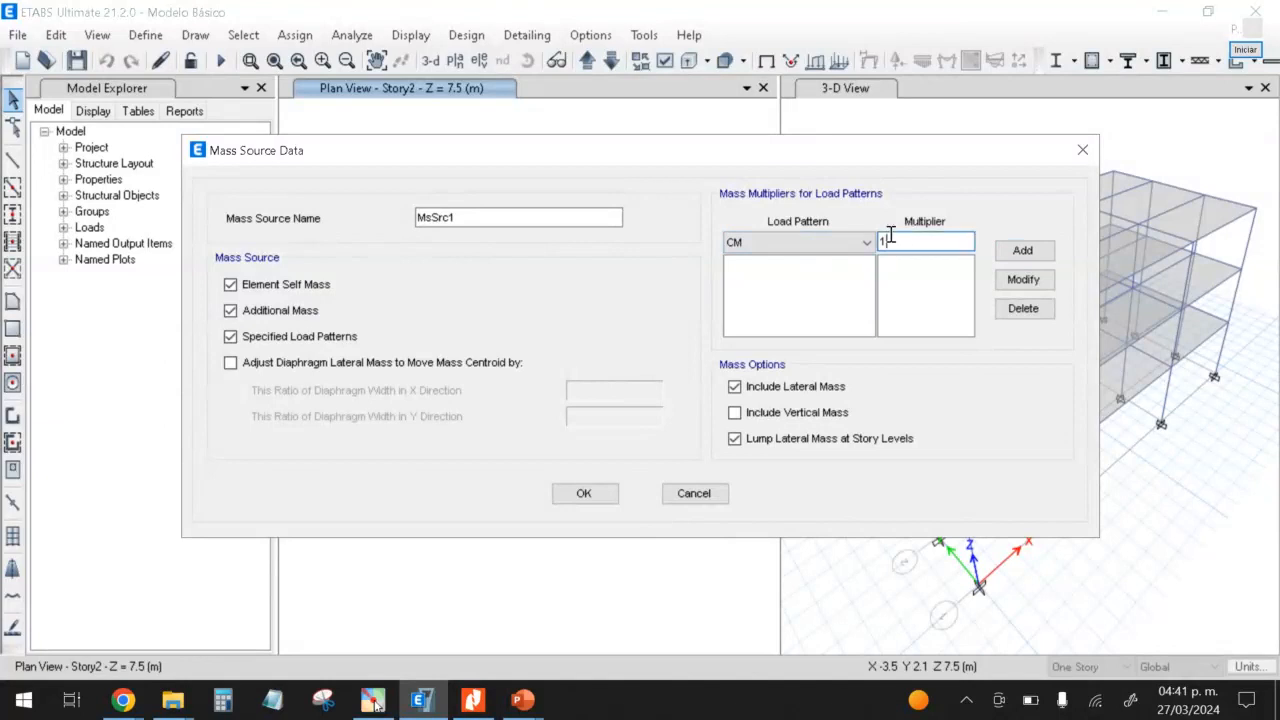
double_click(885, 242)
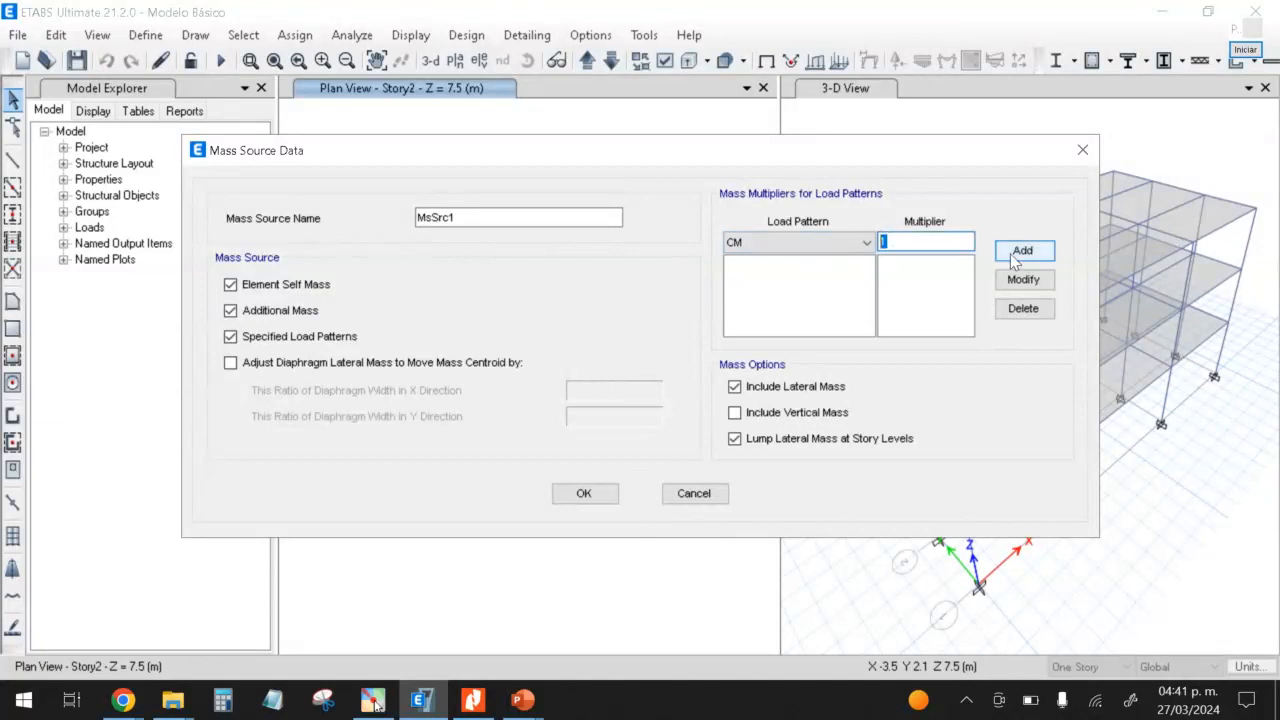
click(1022, 250)
click(845, 243)
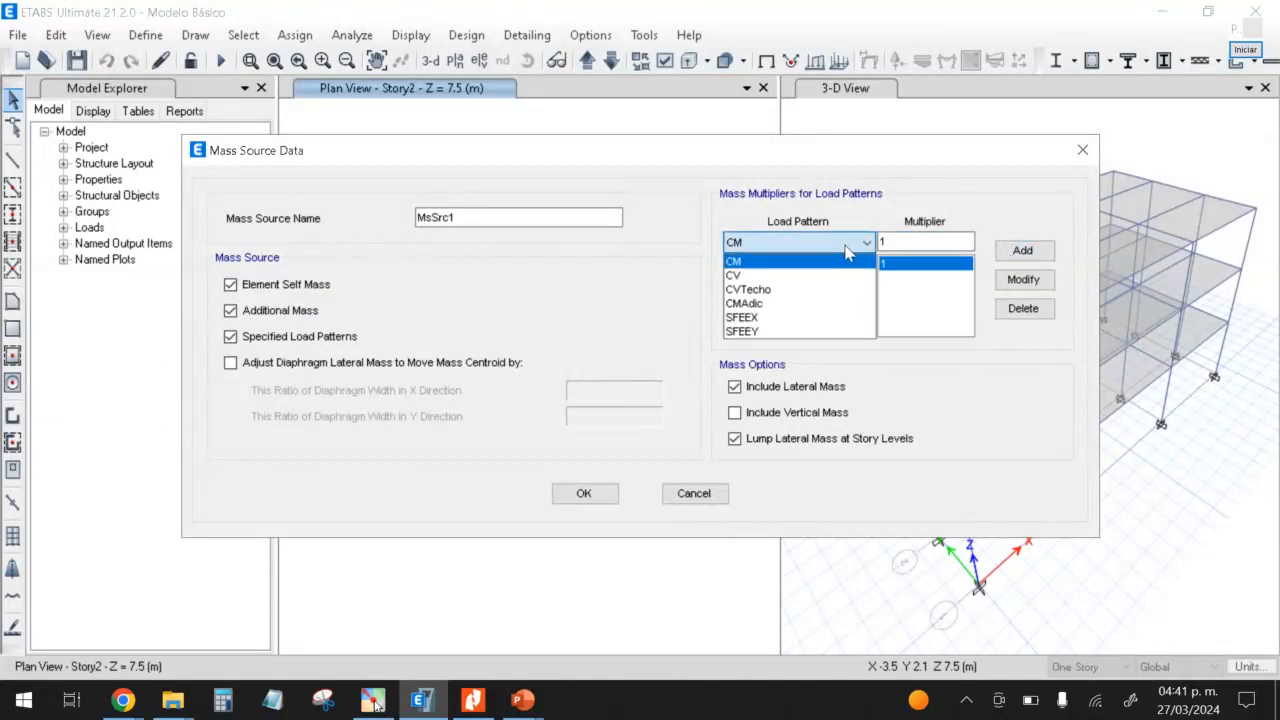
click(778, 304)
click(1003, 254)
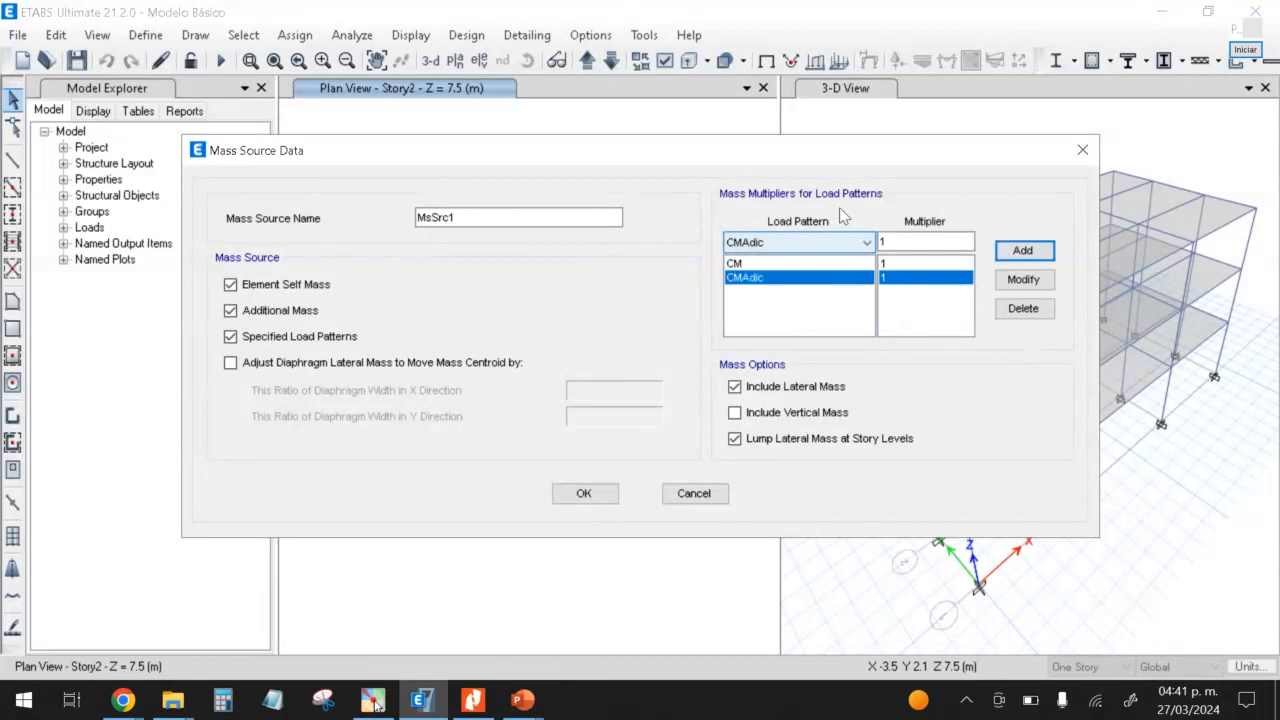
Step: Circle and tick Element Self Mass with the annotation pen, draw lines over the CM and CMAdic multipliers, and end the annotation
click(1245, 49)
mouse_move(328, 271)
mouse_down()
mouse_move(211, 278)
mouse_move(295, 305)
mouse_move(350, 285)
mouse_move(330, 272)
mouse_up()
mouse_move(358, 268)
mouse_down()
mouse_move(365, 289)
mouse_move(407, 230)
mouse_up()
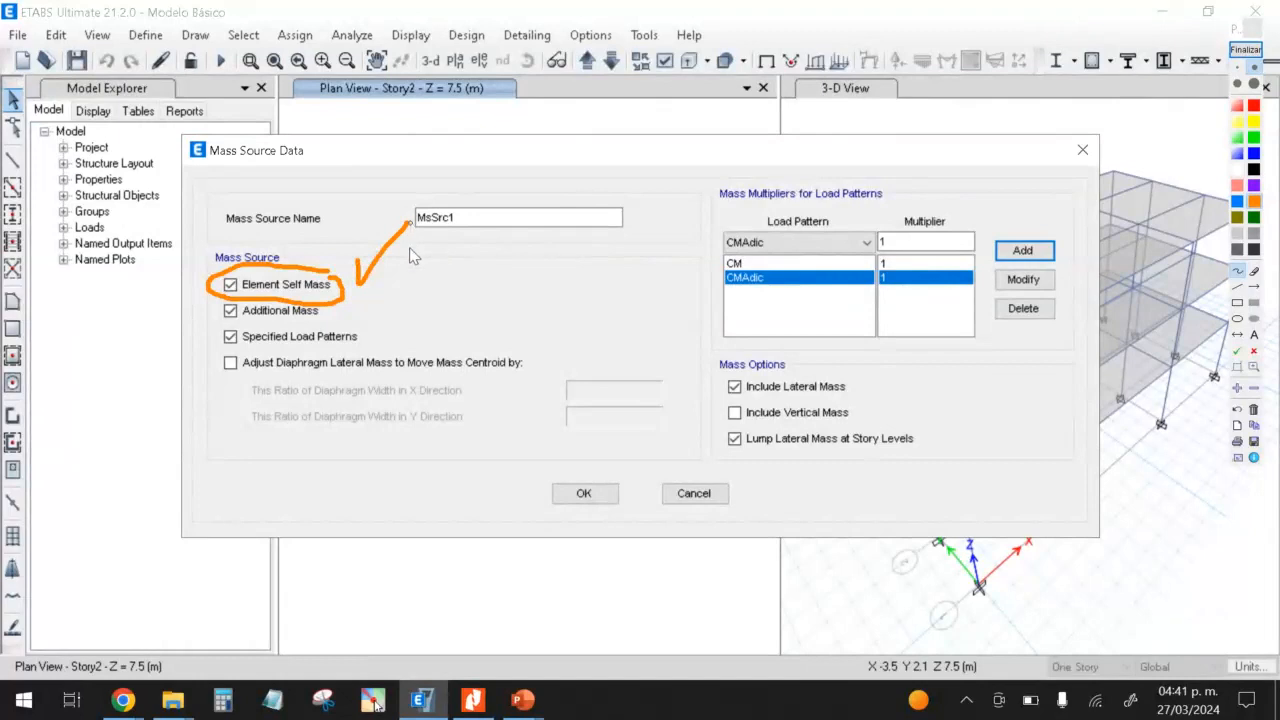
drag(712, 263, 927, 264)
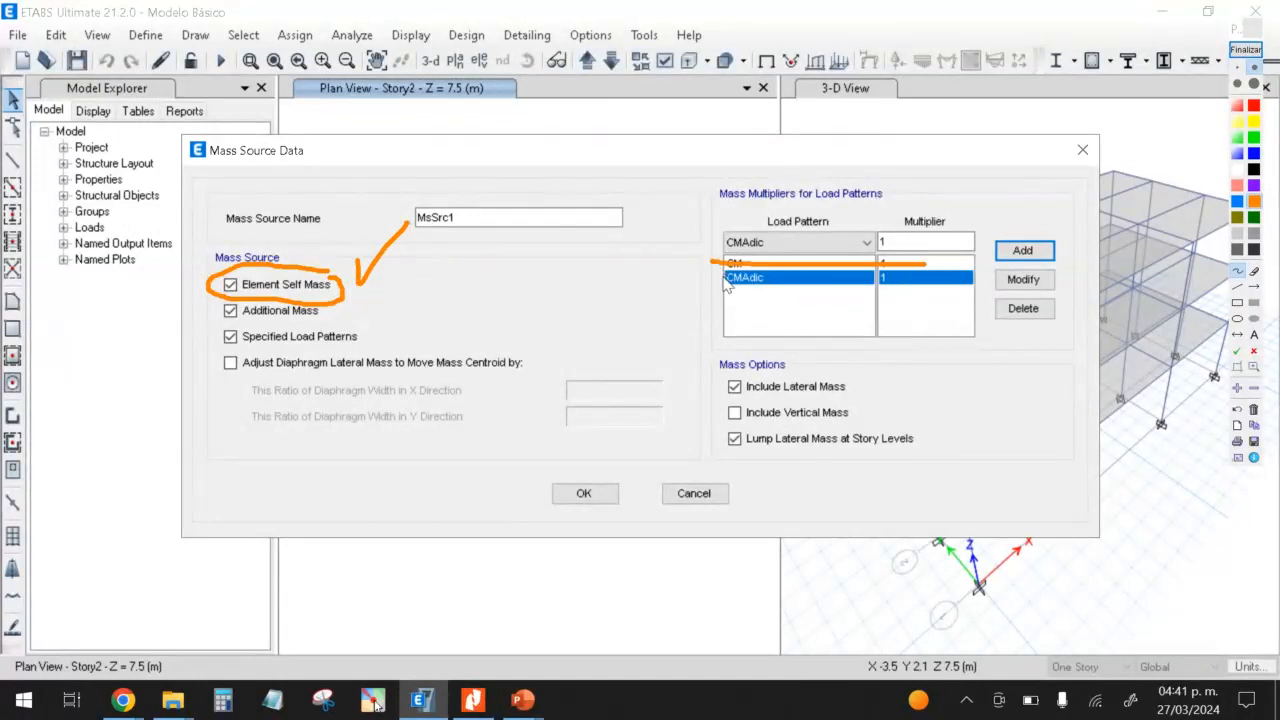
drag(718, 278, 928, 280)
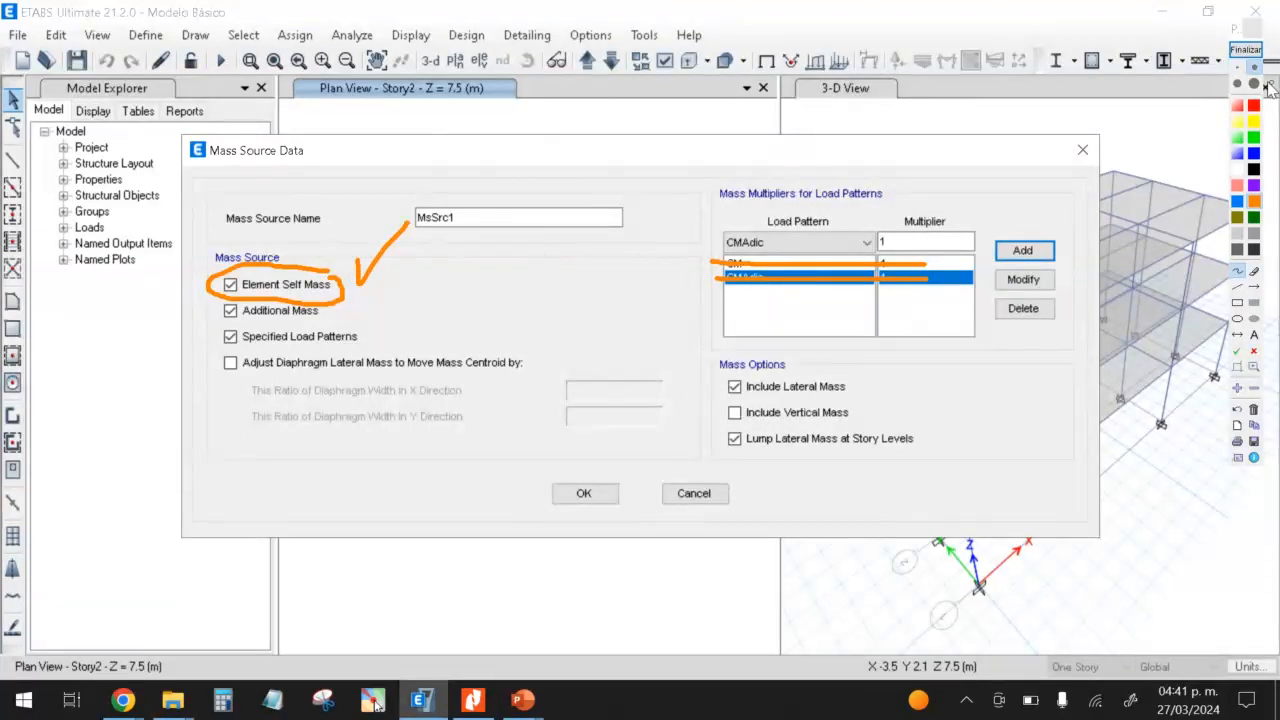
click(1245, 49)
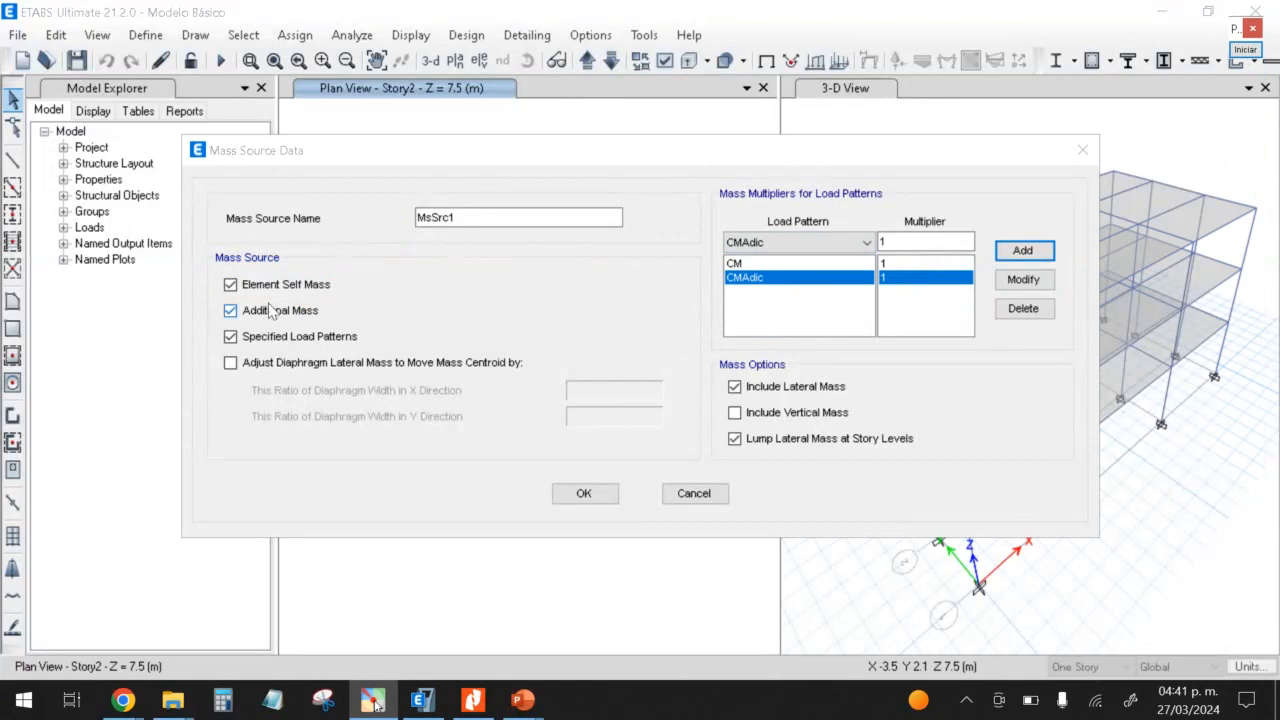
Step: Toggle Element Self Mass off and on again, and delete the CM and CMAdic entries from the mass multipliers
click(231, 285)
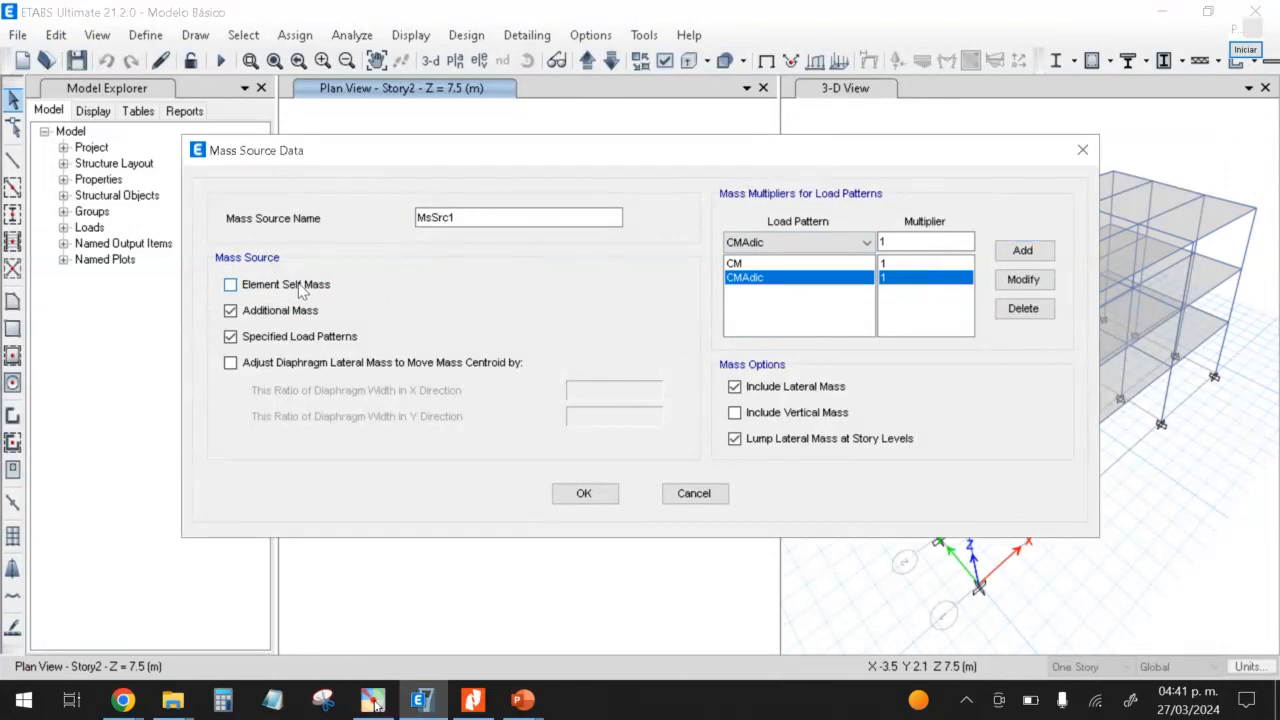
click(231, 285)
click(903, 263)
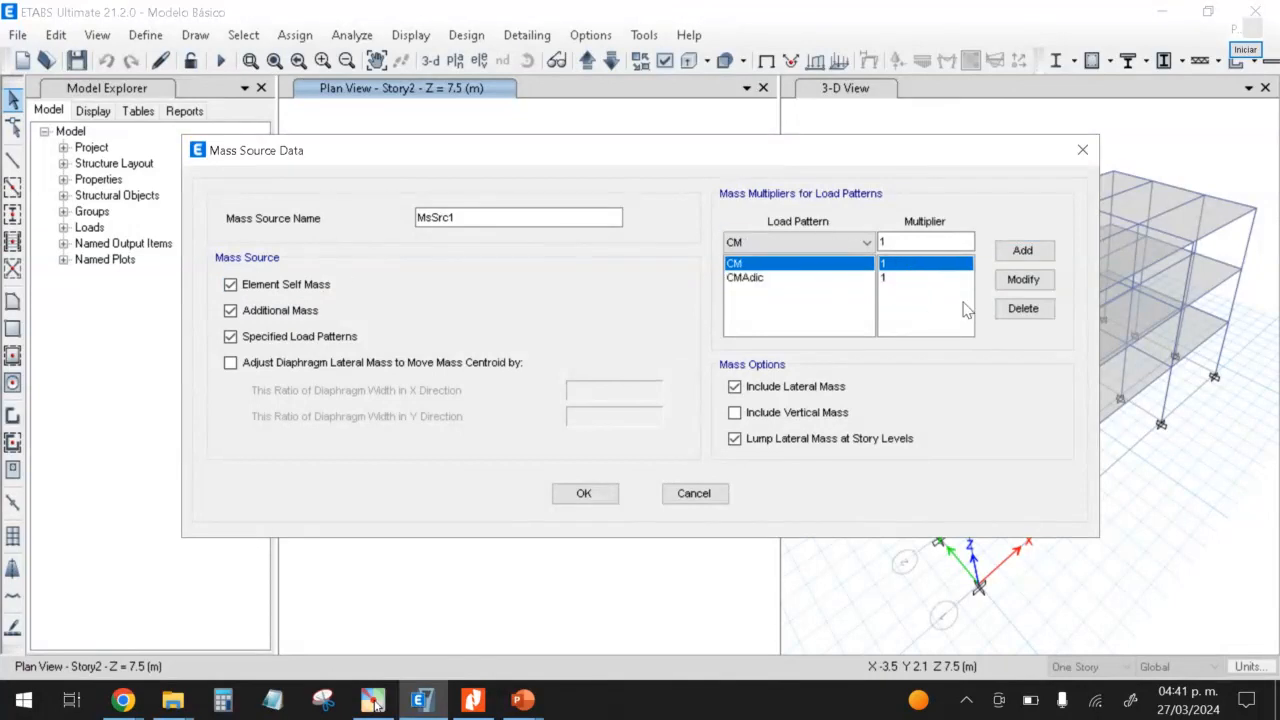
click(1002, 310)
click(1002, 310)
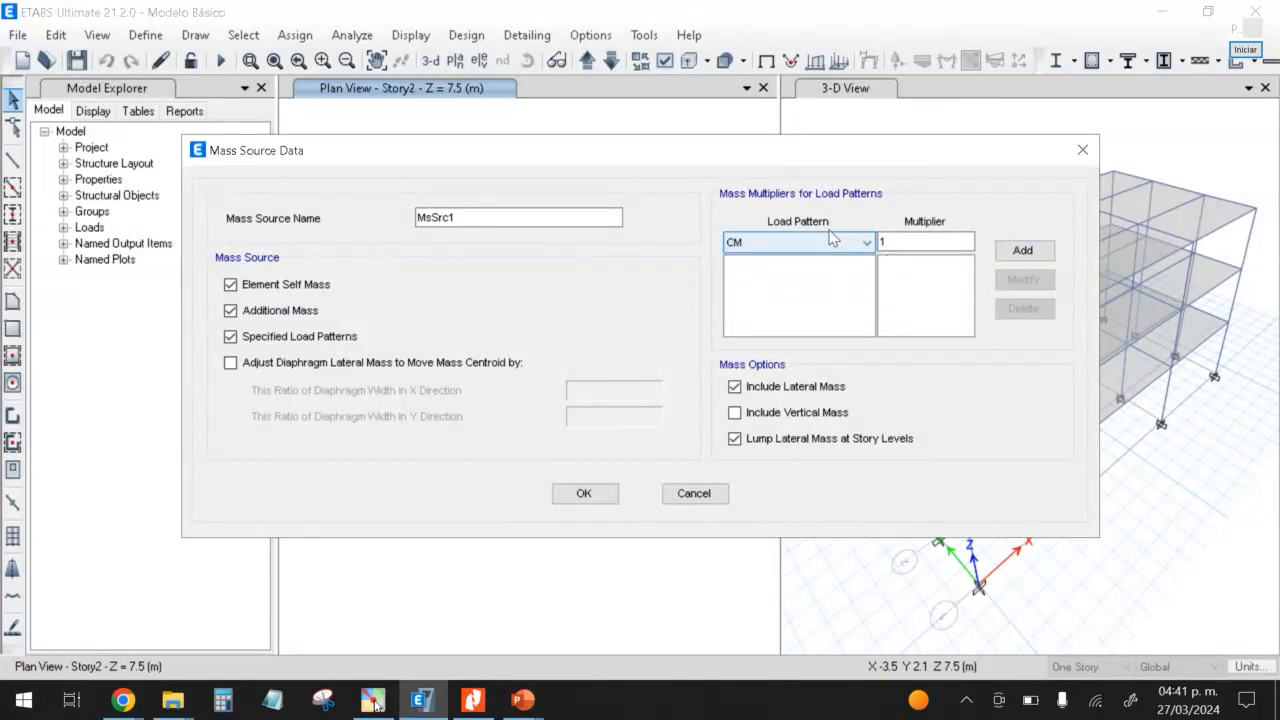
Step: Disable Element Self Mass for the mass source MsSrc1
click(797, 243)
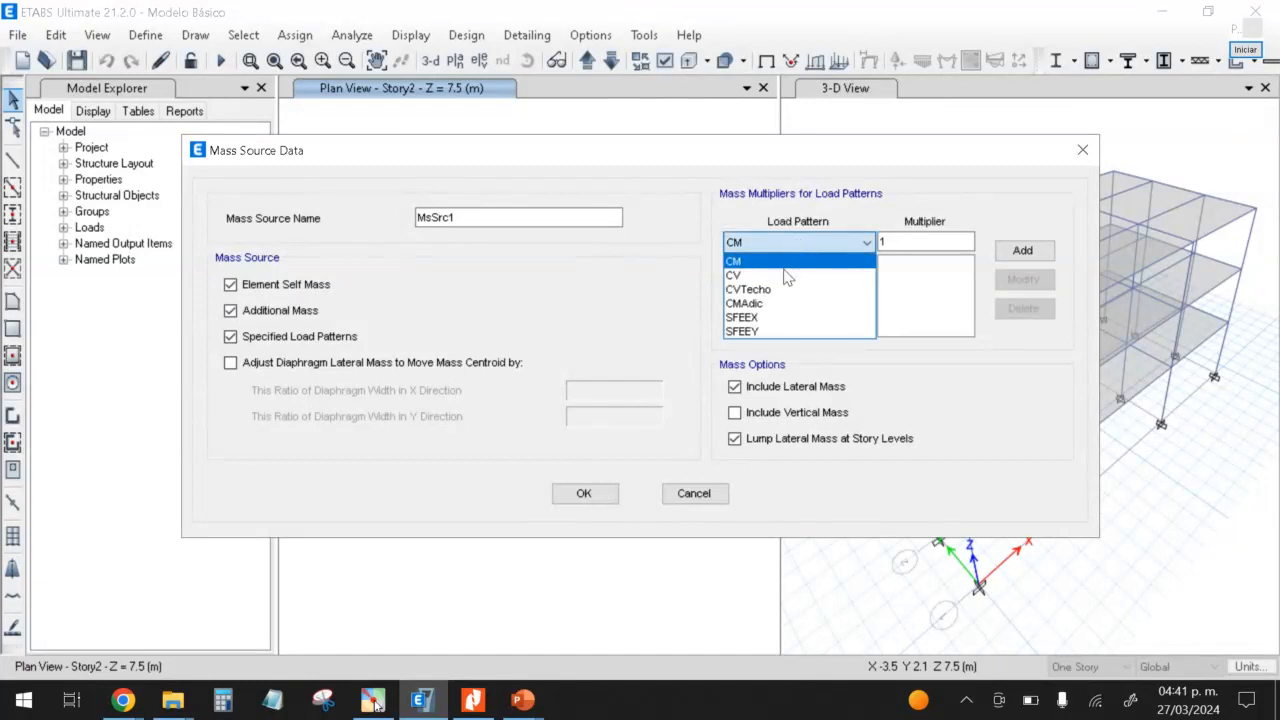
click(241, 296)
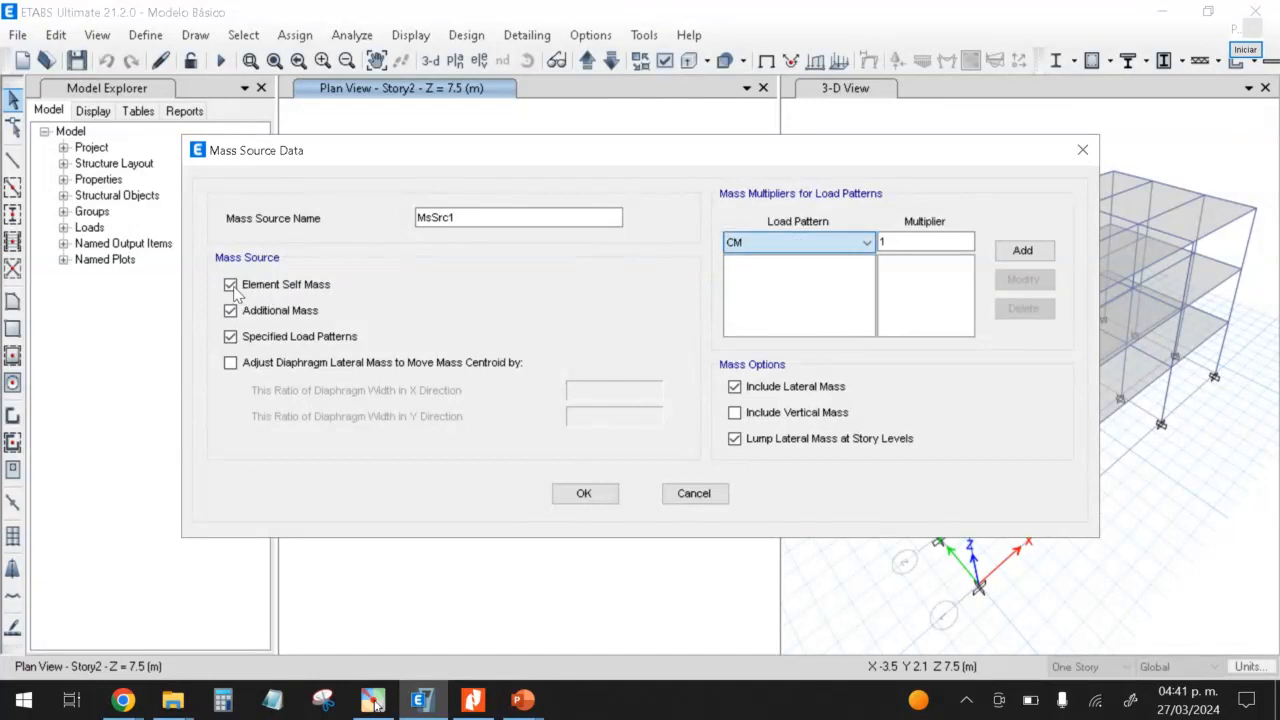
click(232, 287)
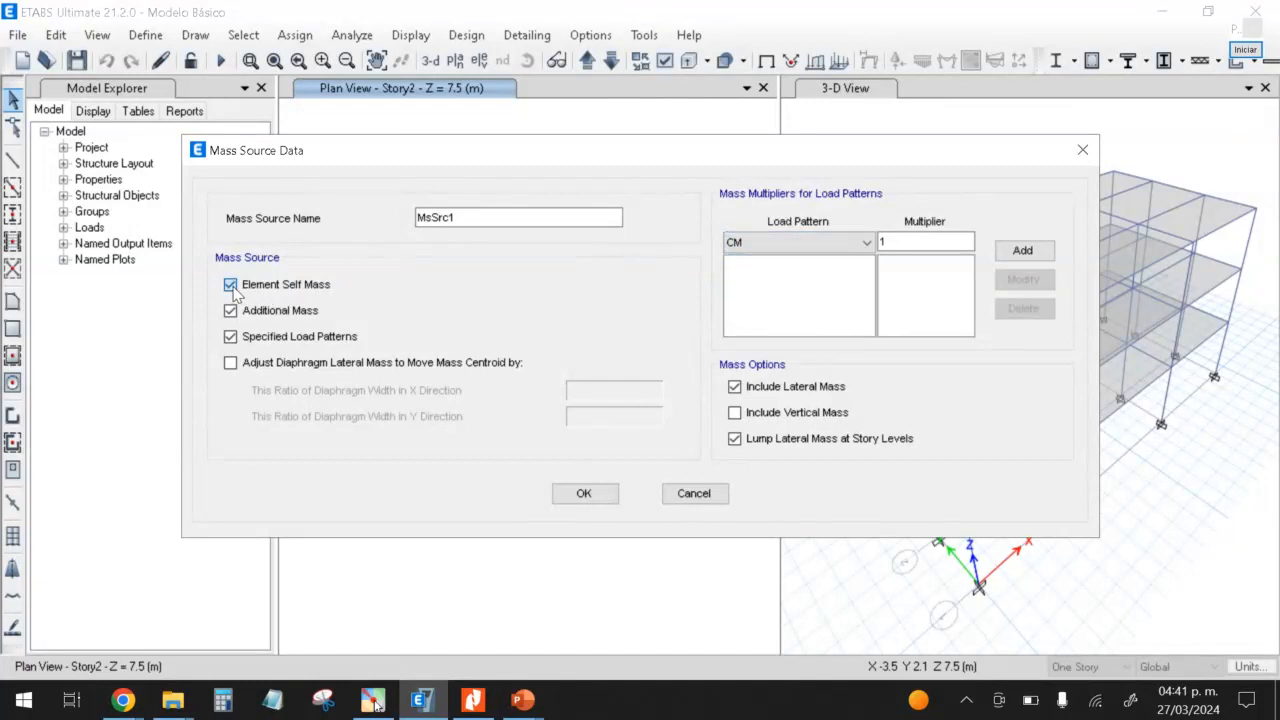
Step: Add CM and CMAdic to the mass multipliers of MsSrc1 with a multiplier of 1 each
click(784, 244)
click(784, 248)
click(1022, 250)
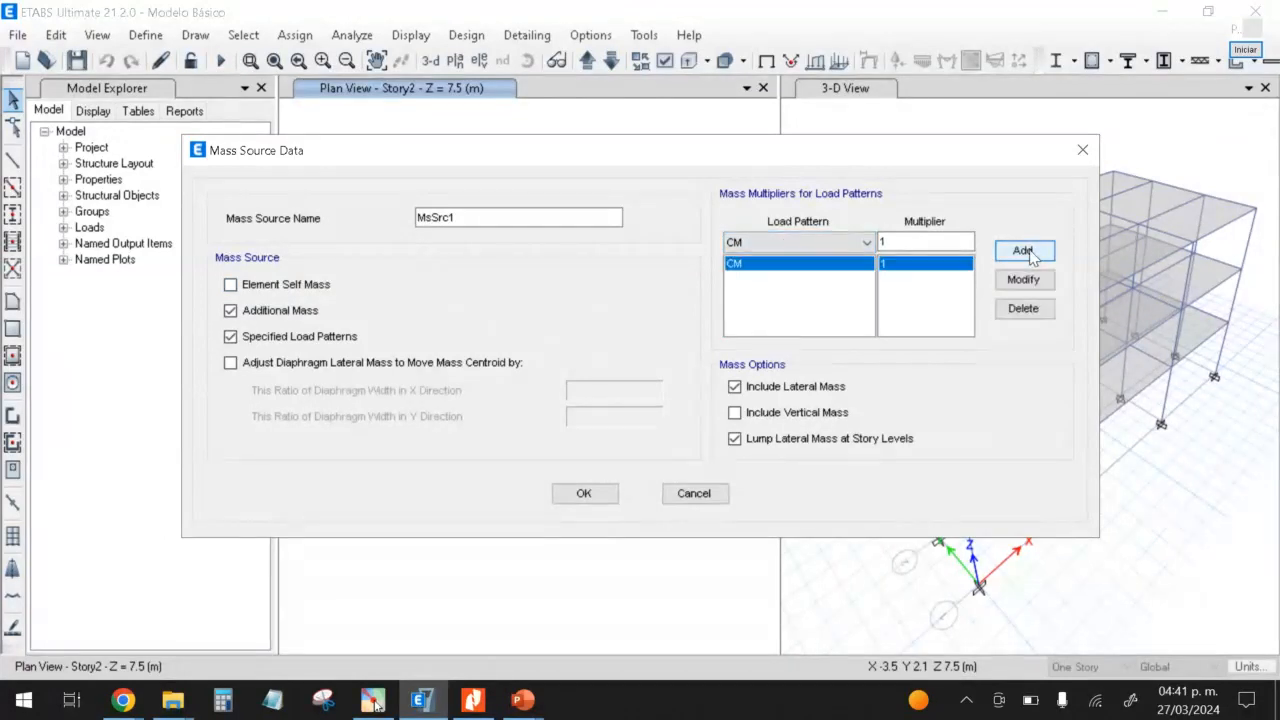
click(820, 244)
click(800, 303)
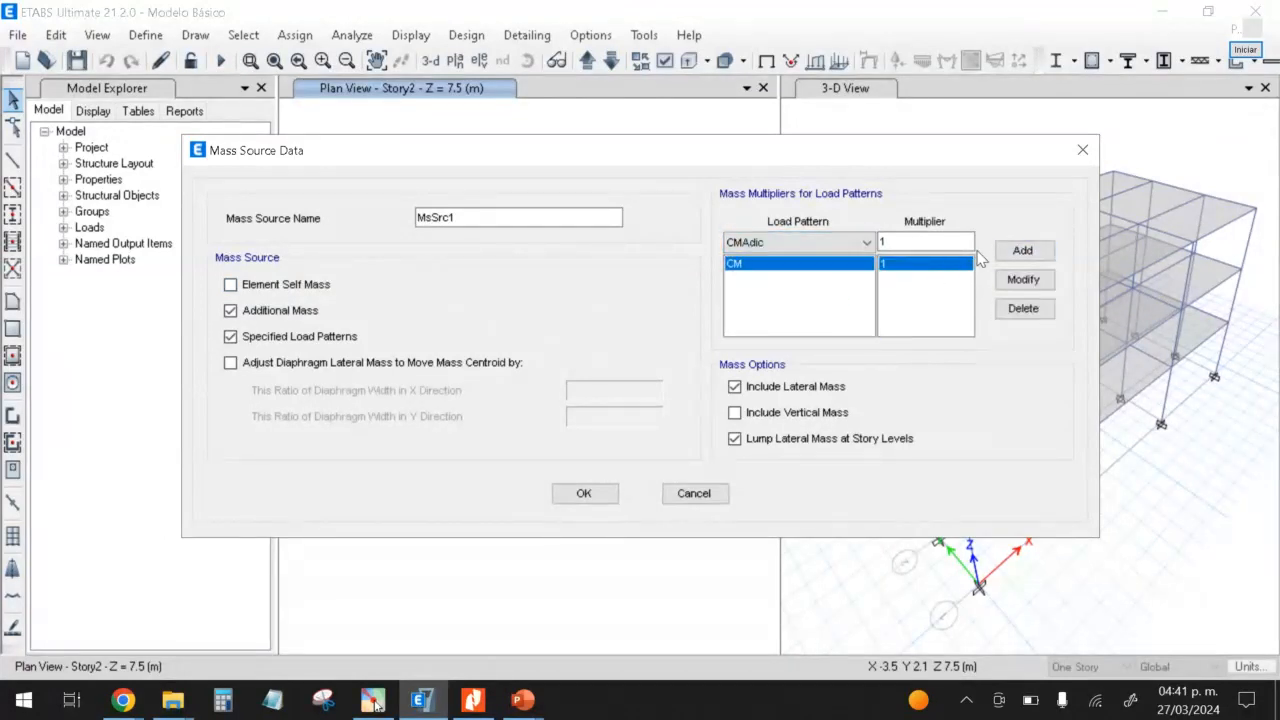
click(1022, 250)
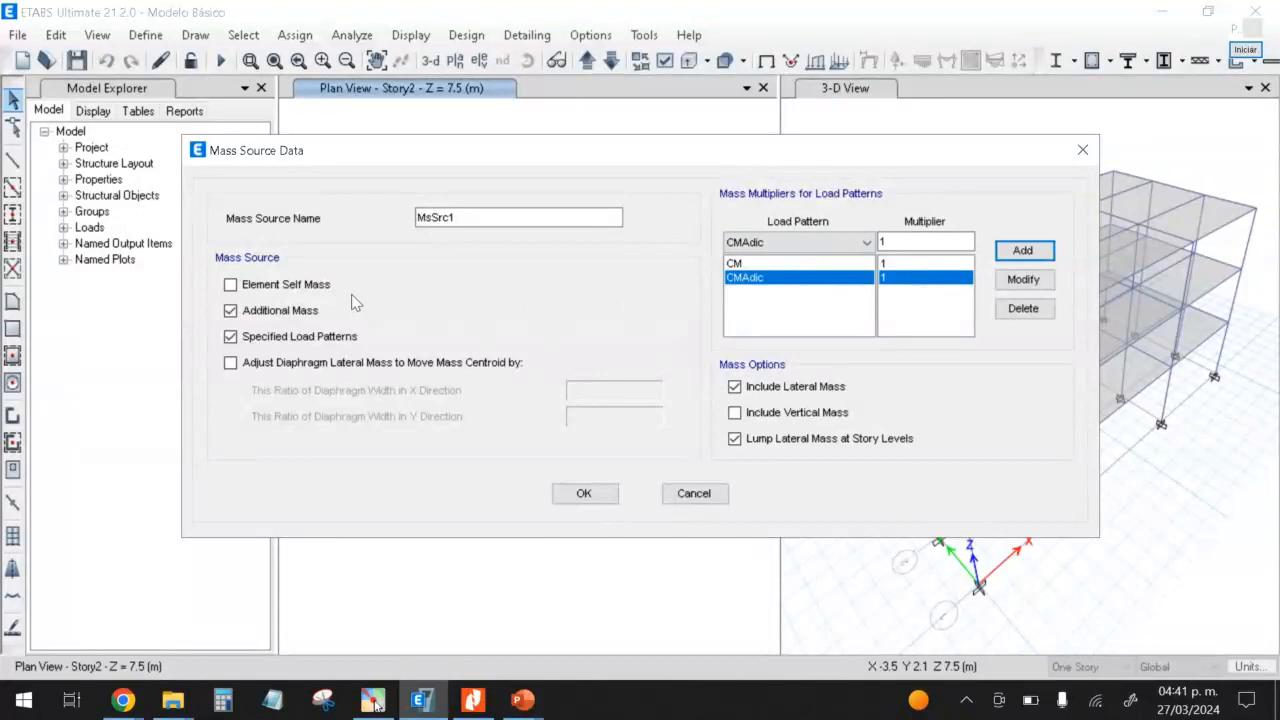
Step: Enable Element Self Mass for MsSrc1 and delete the CM and CMAdic entries from its mass multipliers
click(294, 286)
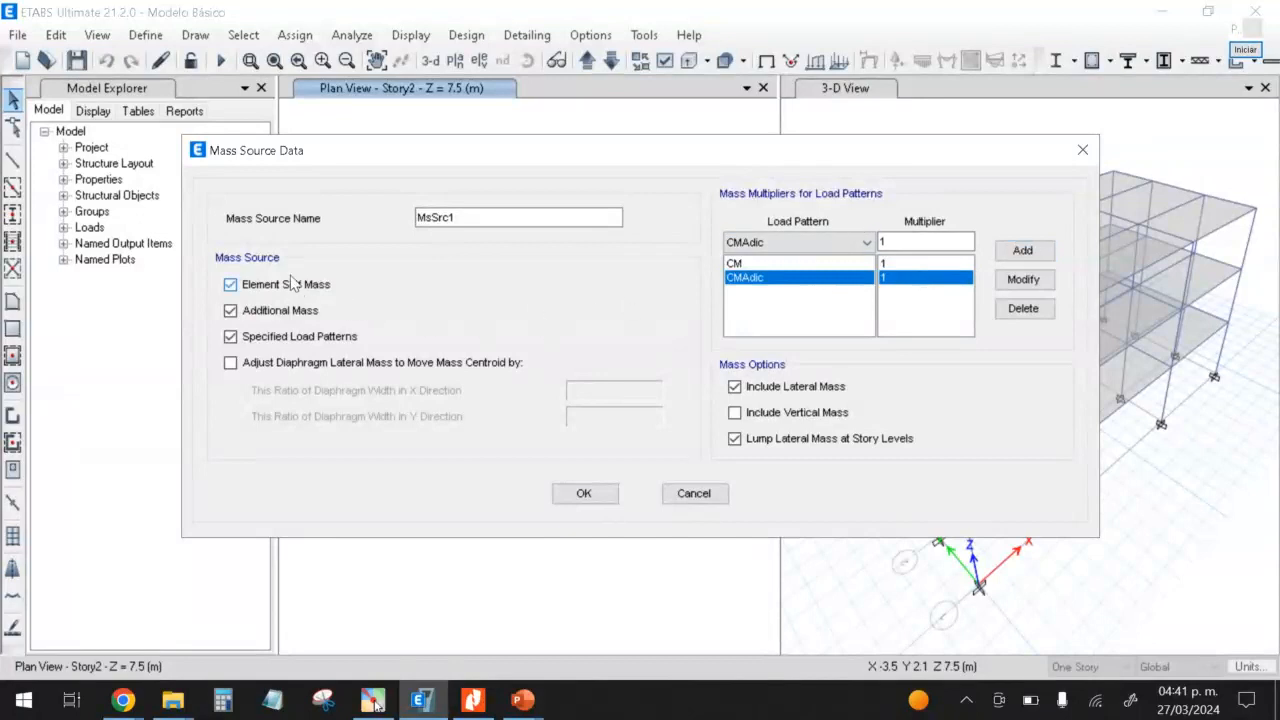
click(1023, 308)
click(1023, 308)
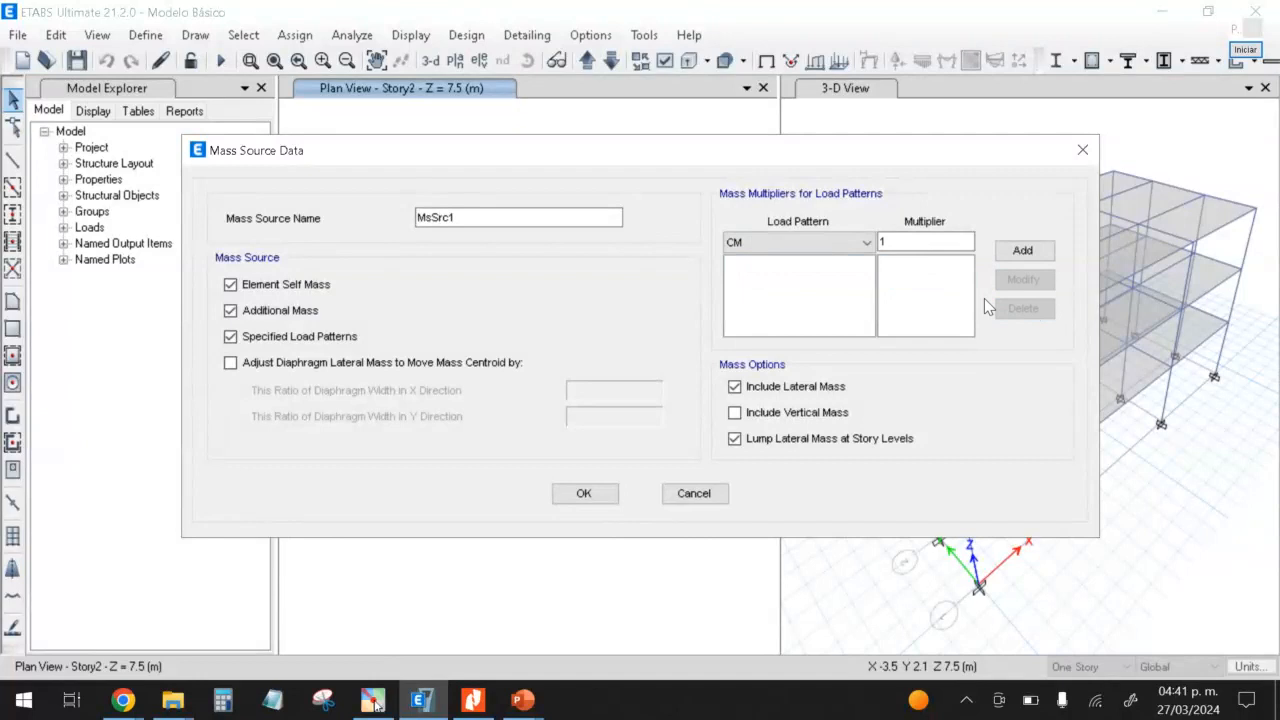
Step: Add the load patterns CV and CVTecho to the mass multipliers with a multiplier of 0.25 each
click(845, 249)
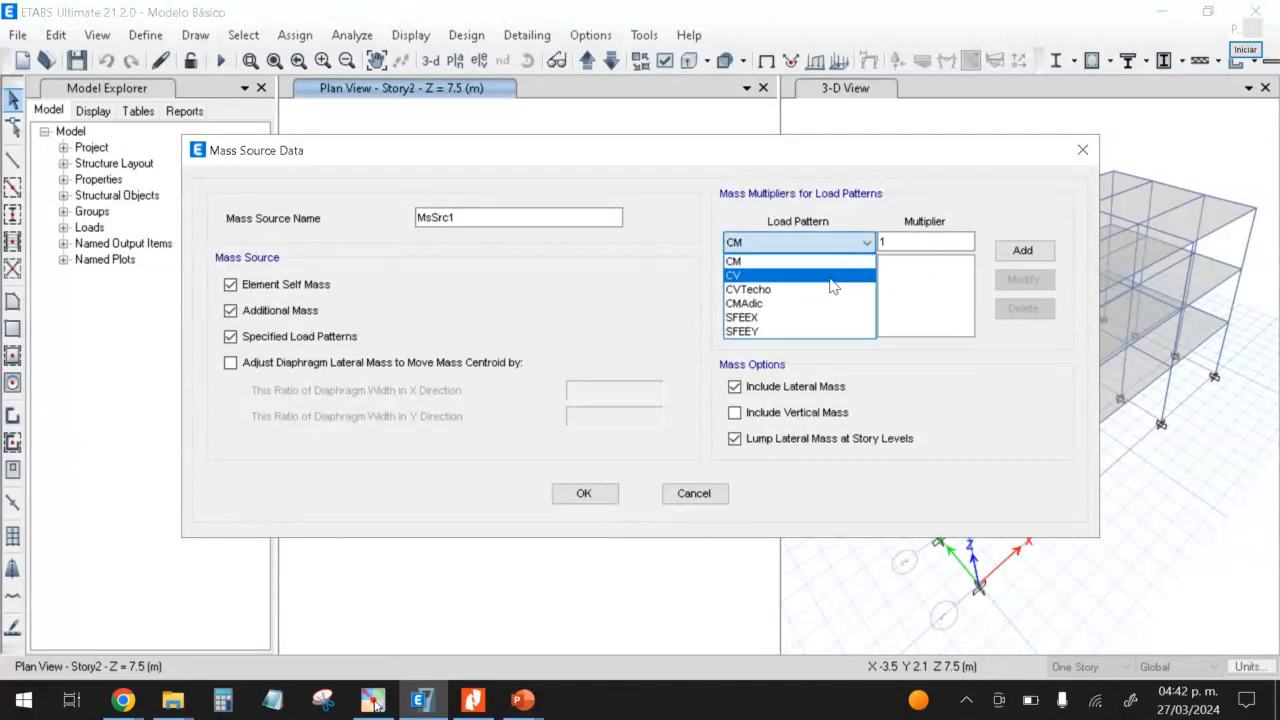
click(831, 276)
drag(891, 244, 870, 246)
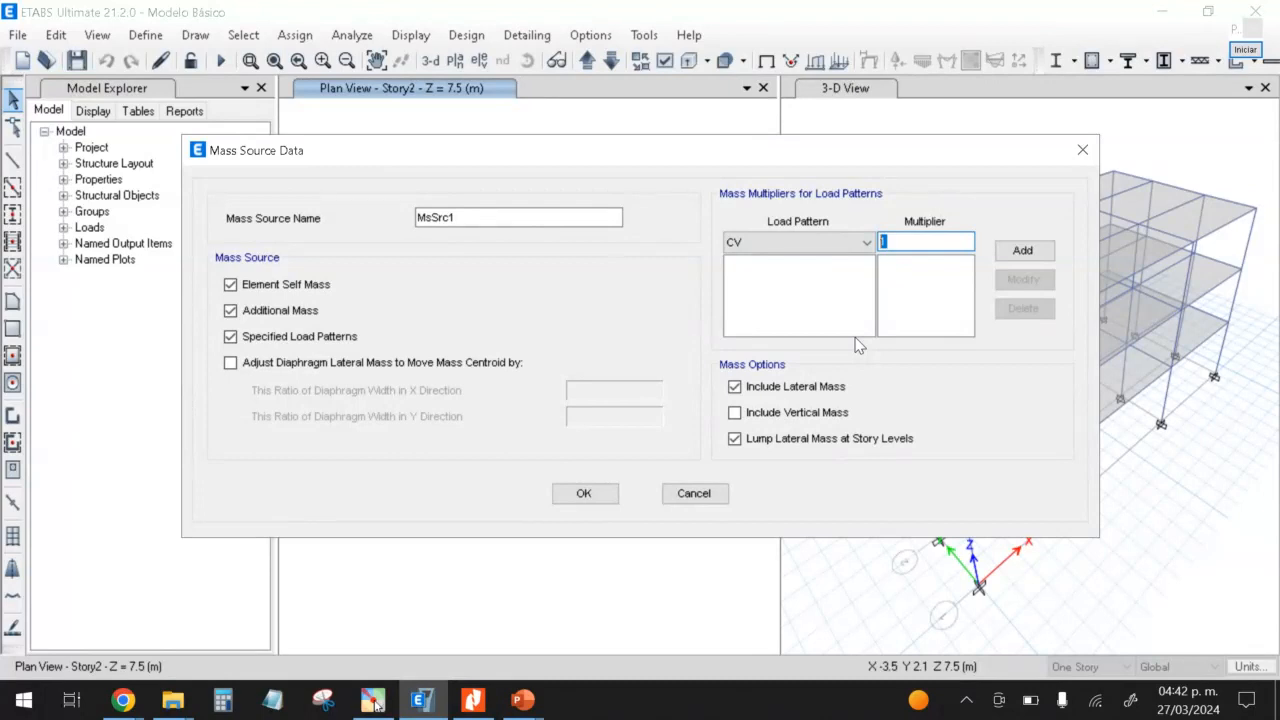
text(0.25)
click(1023, 253)
click(866, 242)
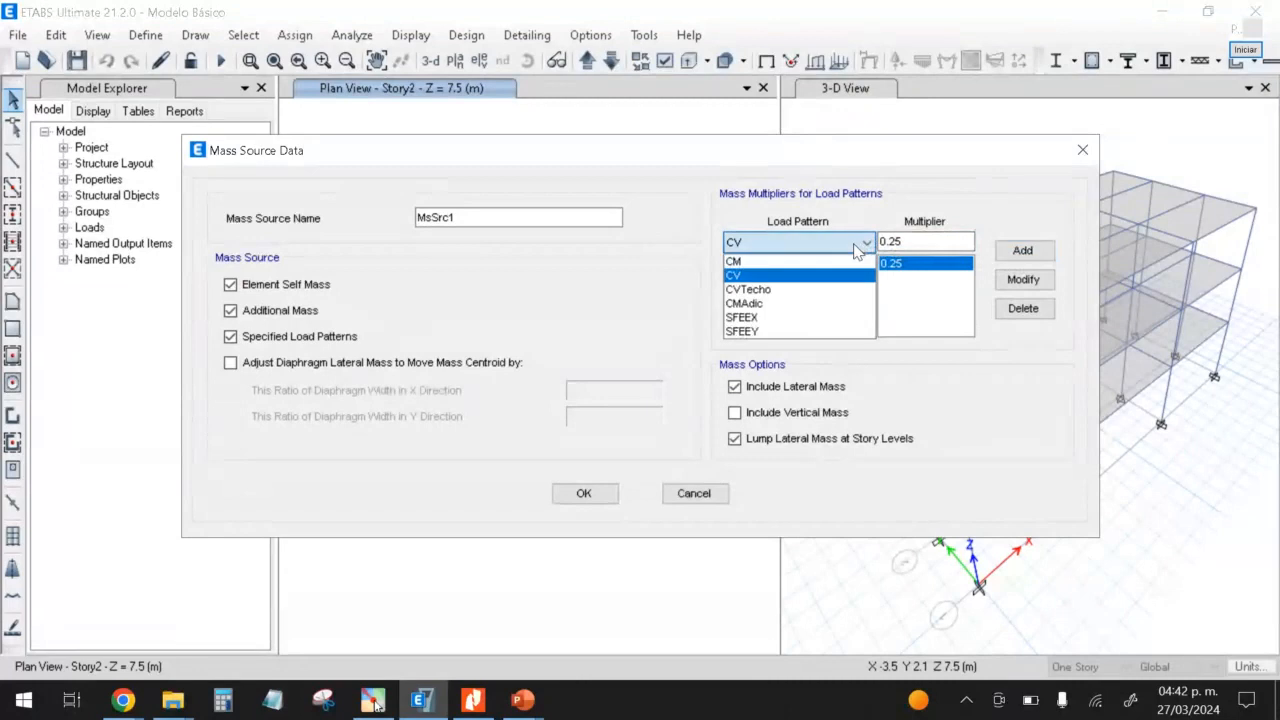
click(826, 294)
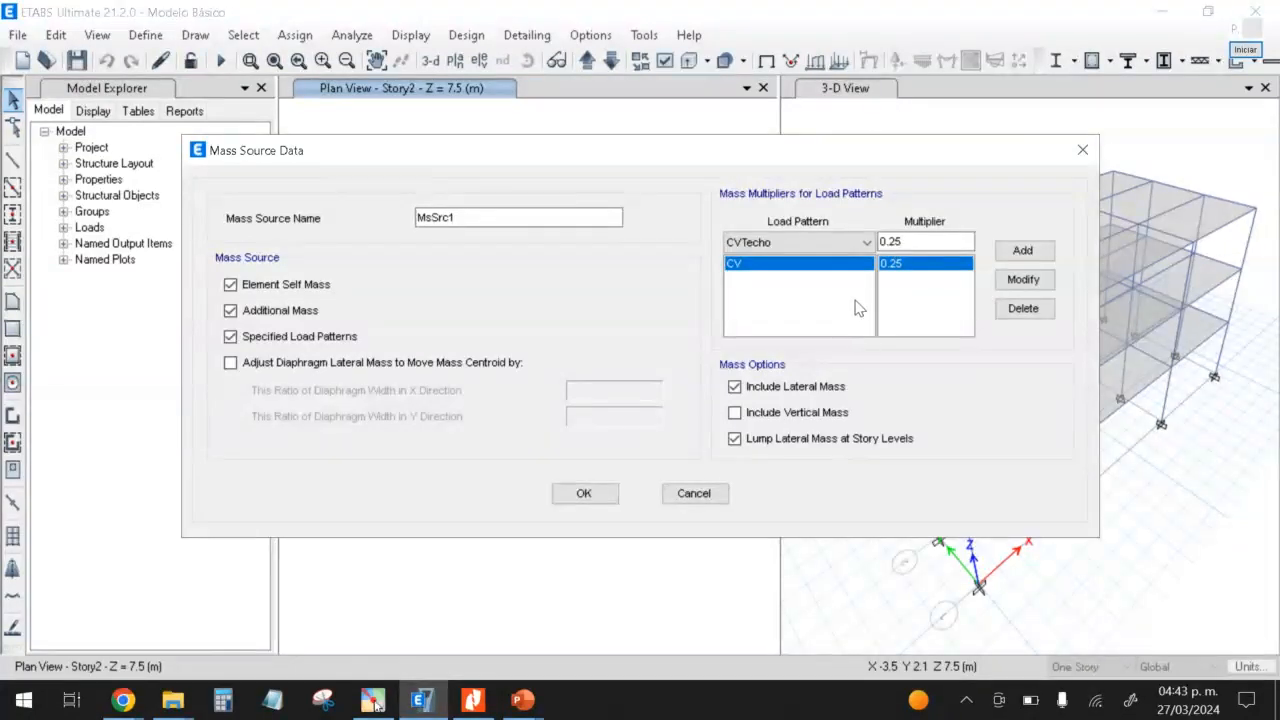
click(1020, 252)
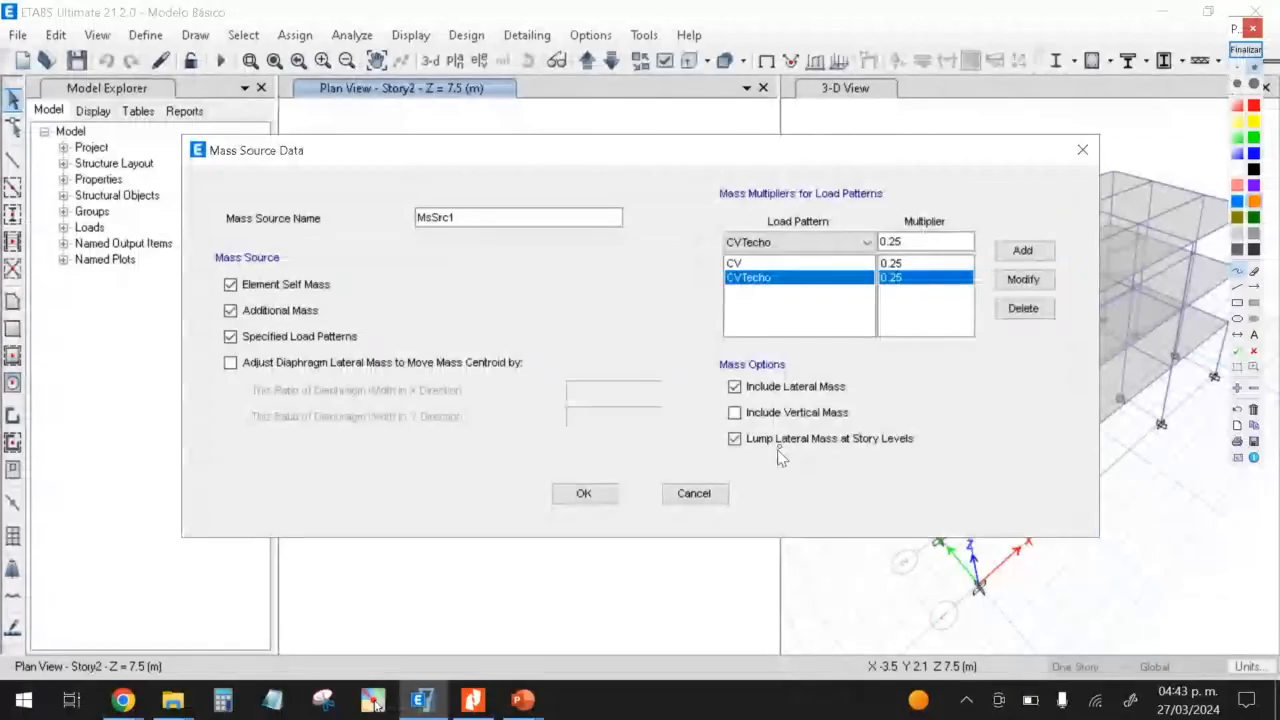
Step: Underline Include Vertical Mass and circle Include Lateral Mass with the annotation pen, and end the annotation
drag(778, 421, 860, 421)
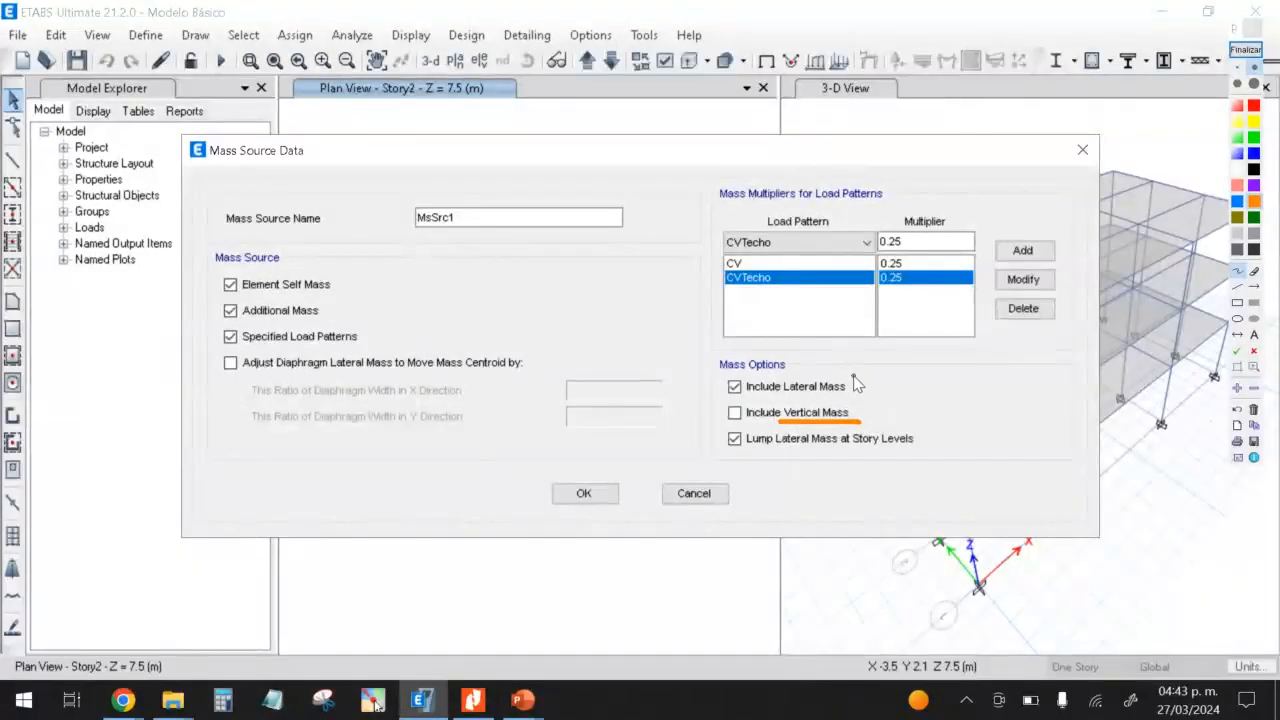
mouse_move(855, 383)
mouse_down()
mouse_move(792, 364)
mouse_move(718, 394)
mouse_move(852, 400)
mouse_move(856, 375)
mouse_up()
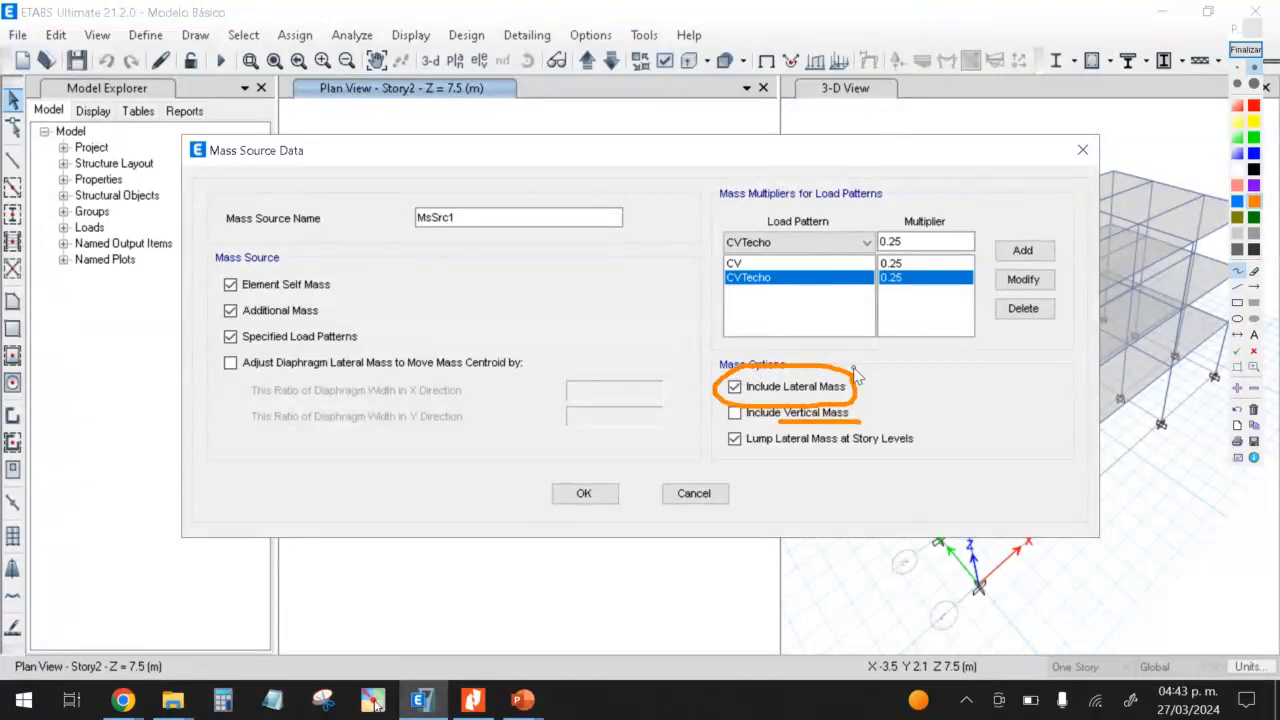
click(1247, 52)
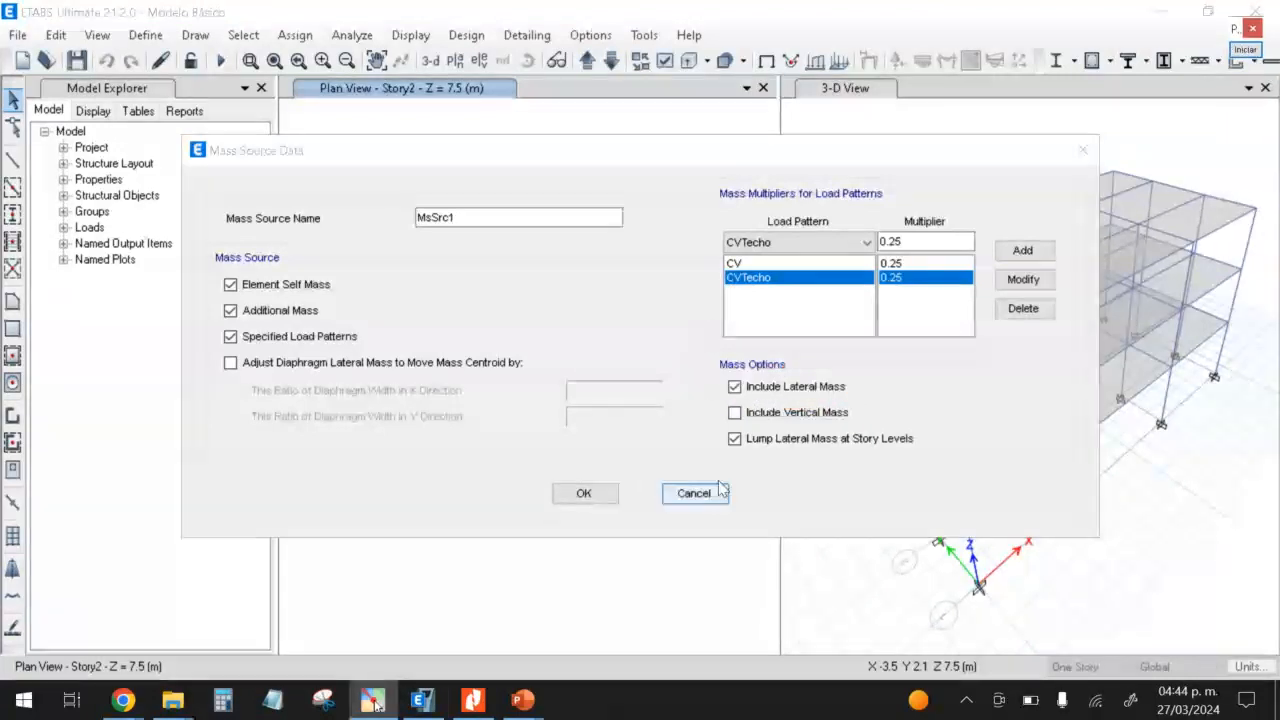
Step: Accept the data of the mass source MsSrc1 and close the mass source definitions
click(584, 493)
click(586, 460)
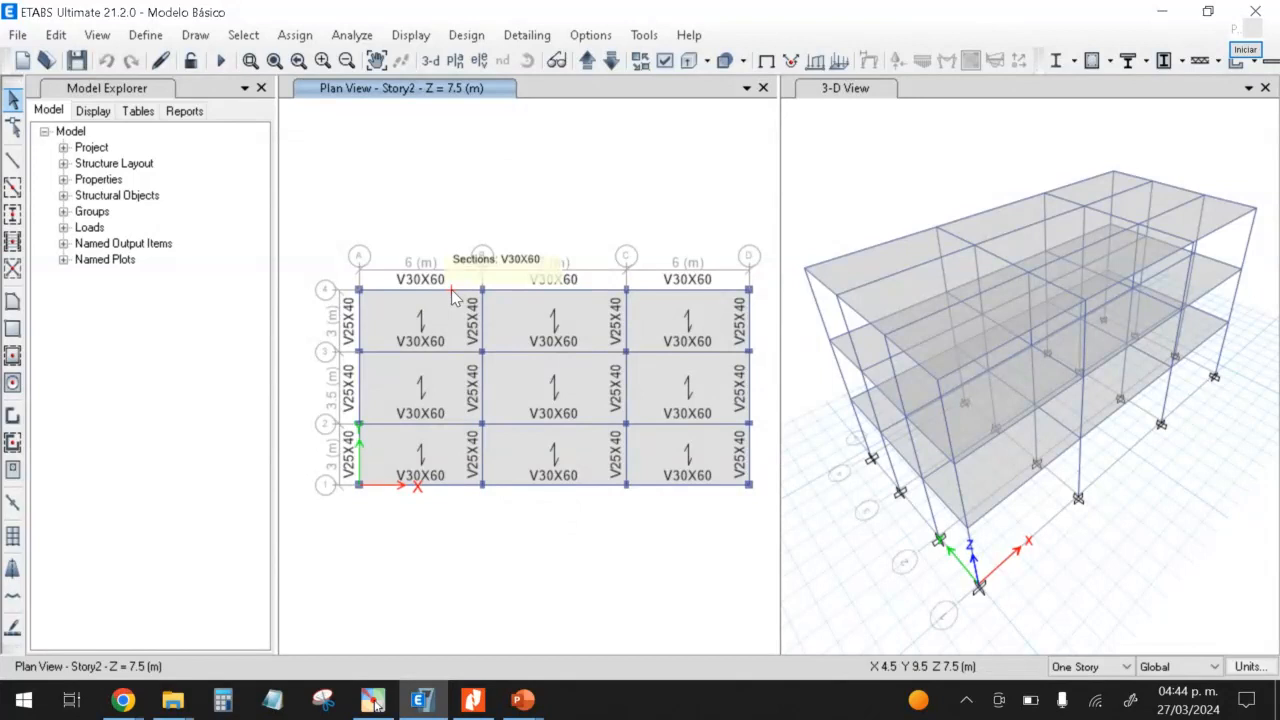
Step: Open the view options of the 3-D view, circle Extrude Frames with the annotation pen, and end the annotation
click(847, 210)
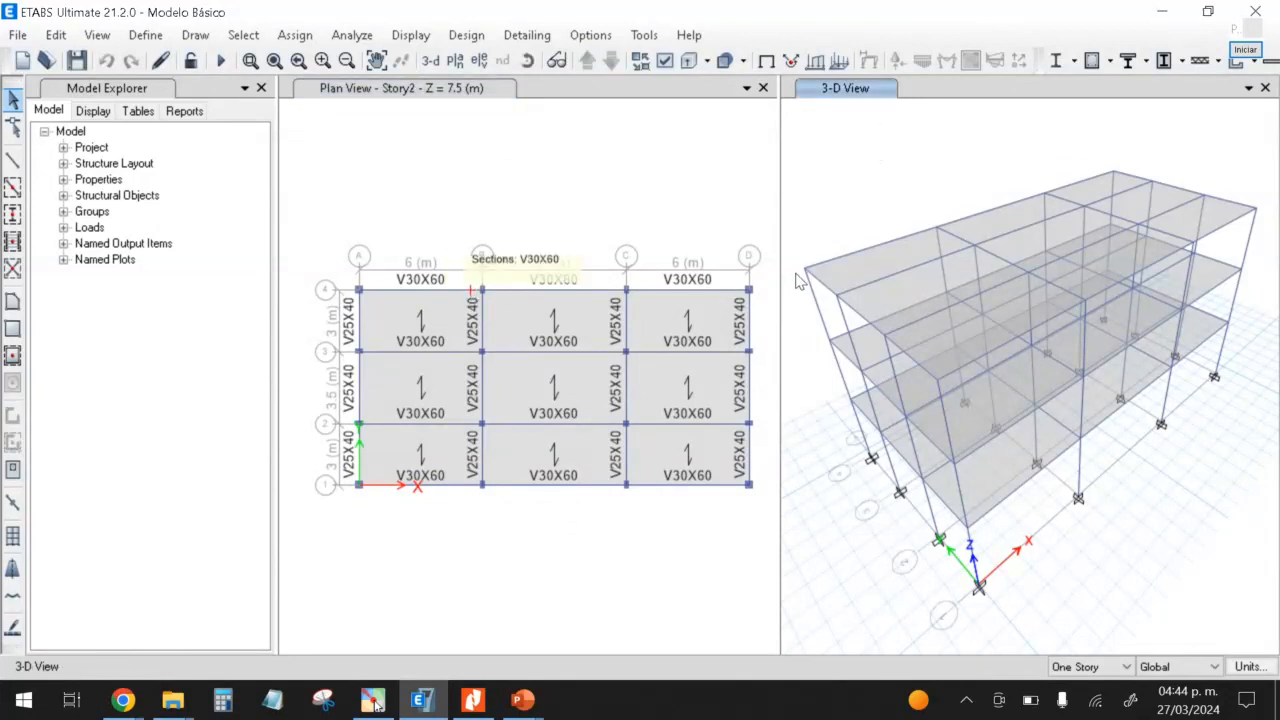
scroll(800, 280, up, 3)
scroll(800, 280, down, 3)
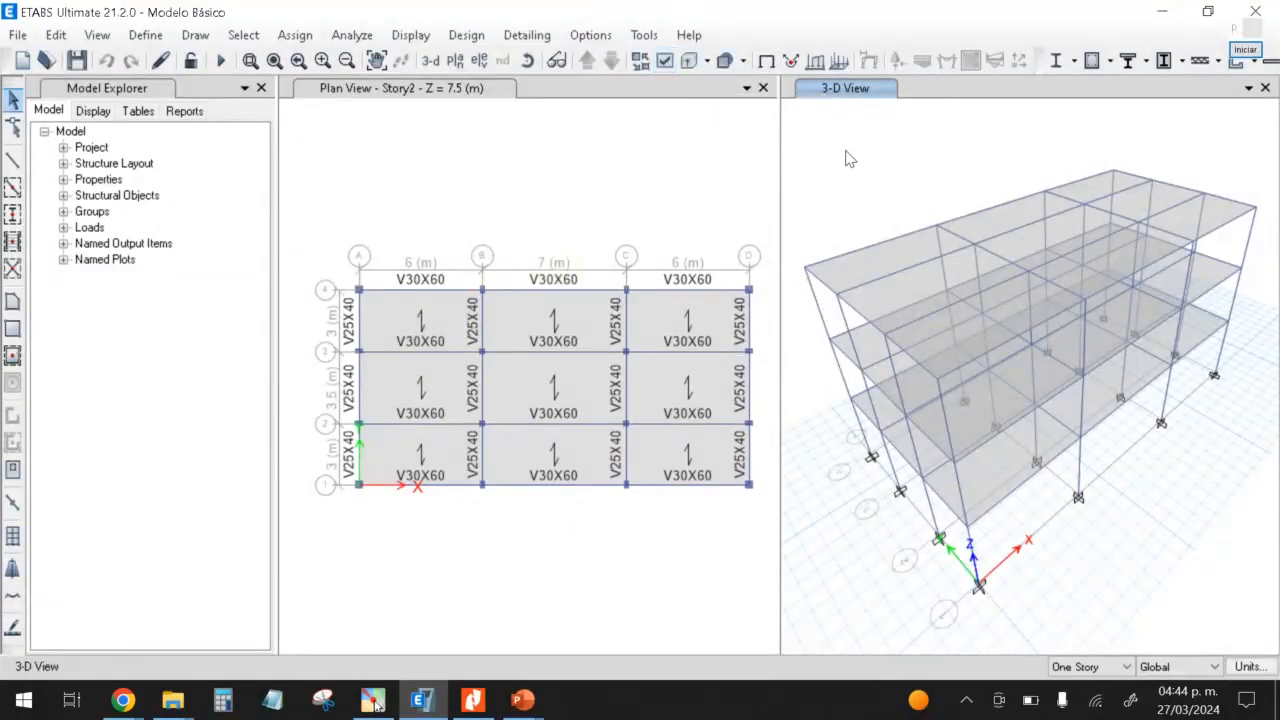
click(665, 61)
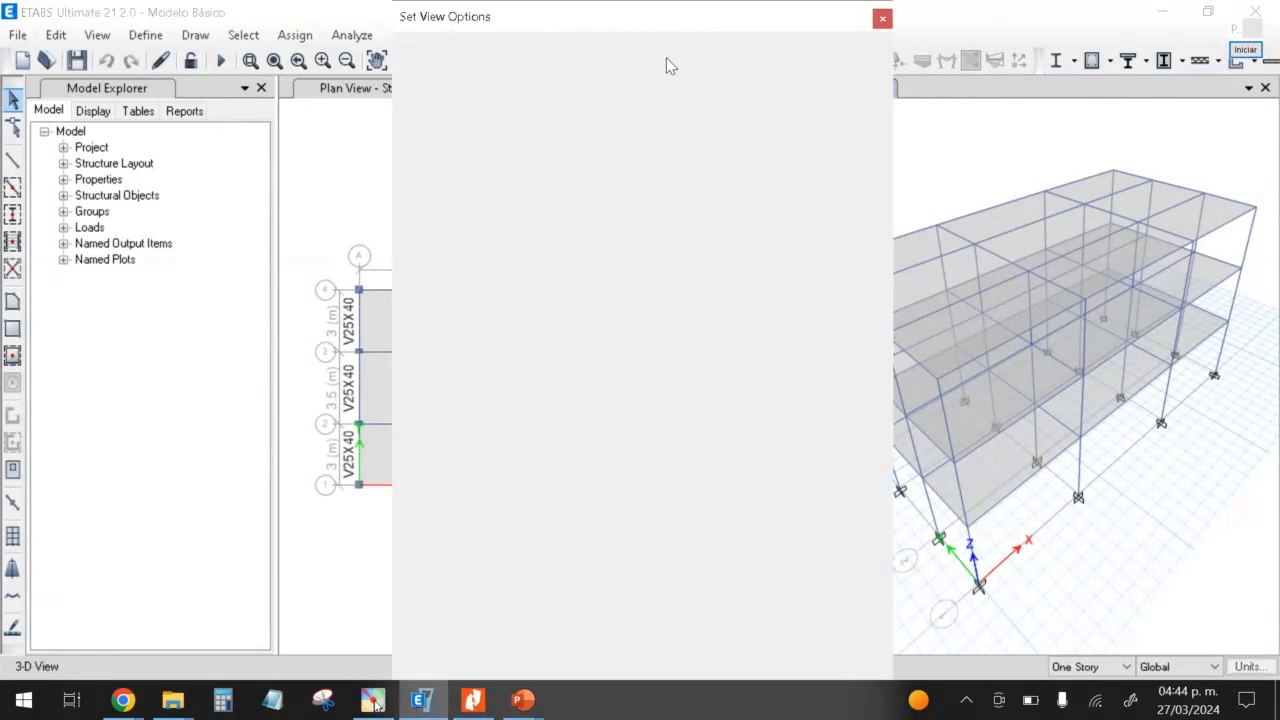
click(878, 18)
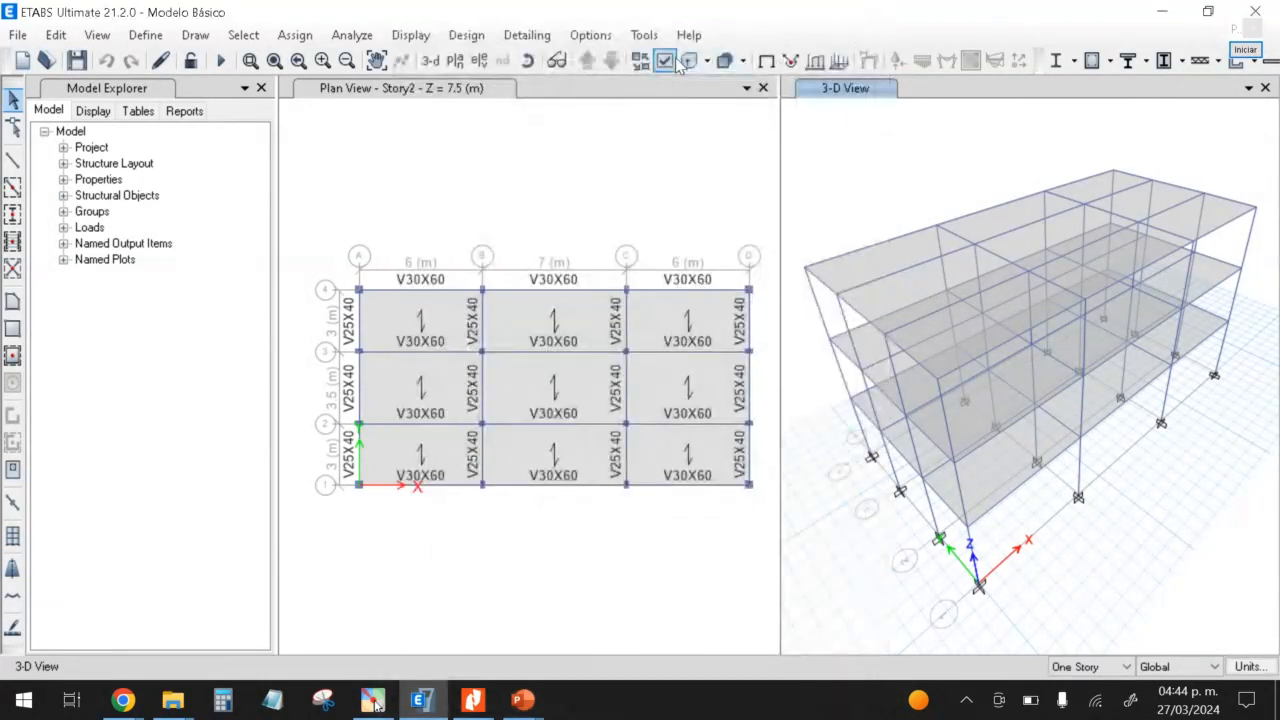
click(668, 62)
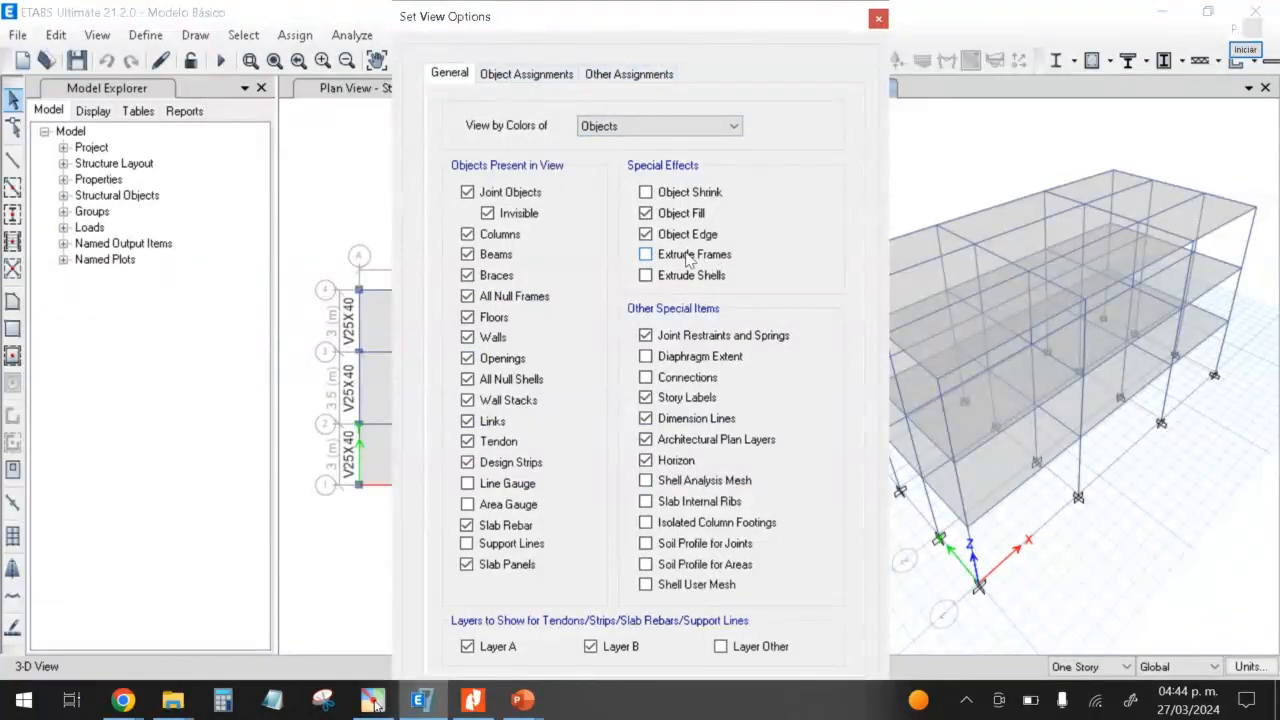
click(1245, 49)
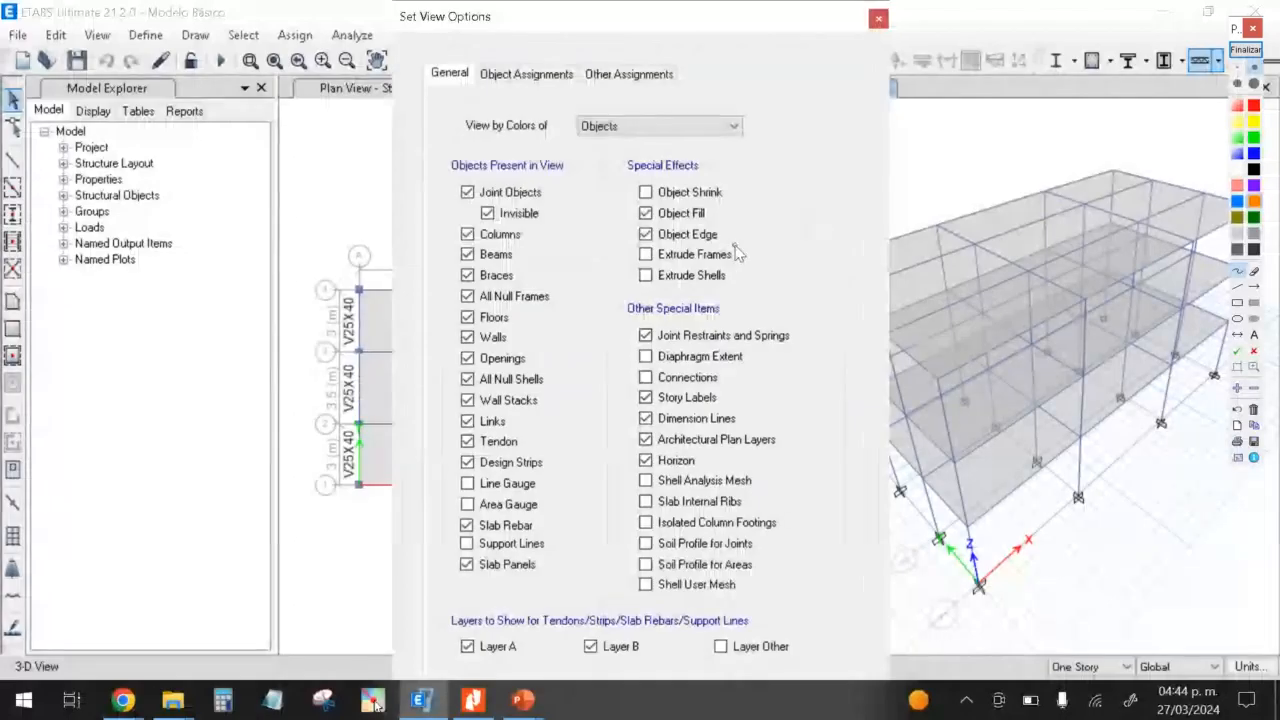
mouse_move(737, 254)
mouse_down()
mouse_move(662, 241)
mouse_move(683, 268)
mouse_move(737, 254)
mouse_up()
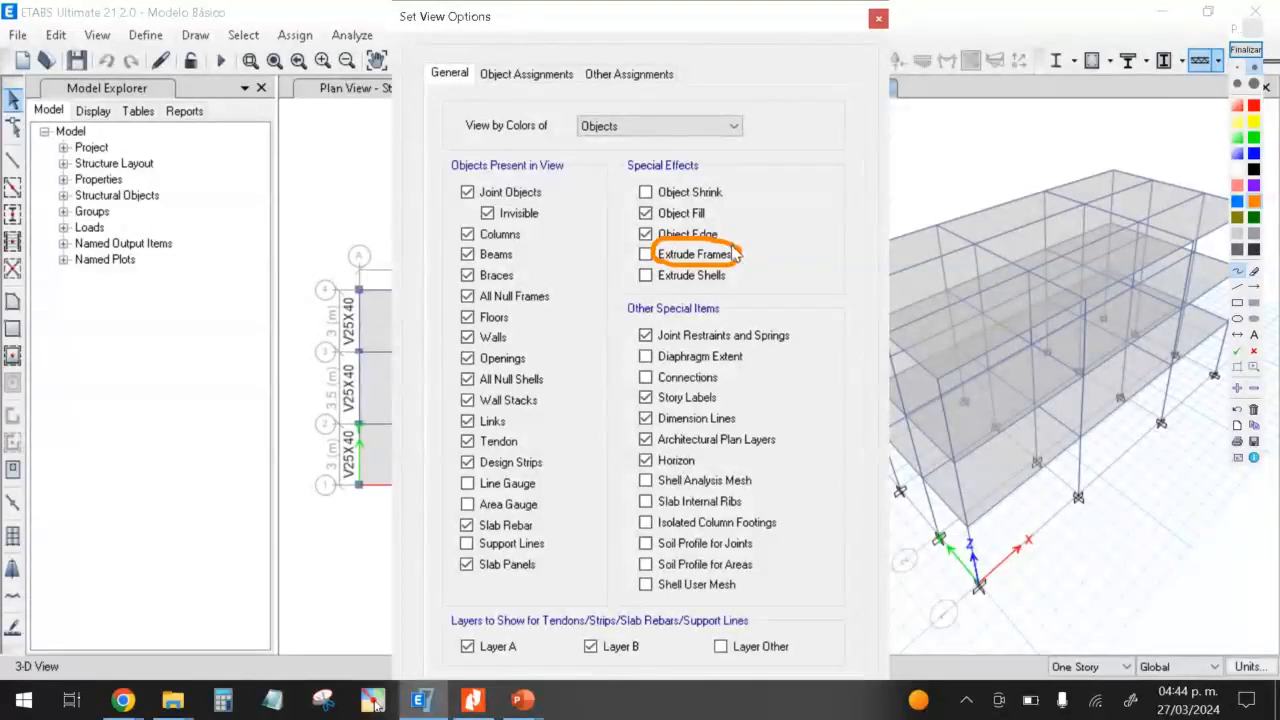
click(1245, 49)
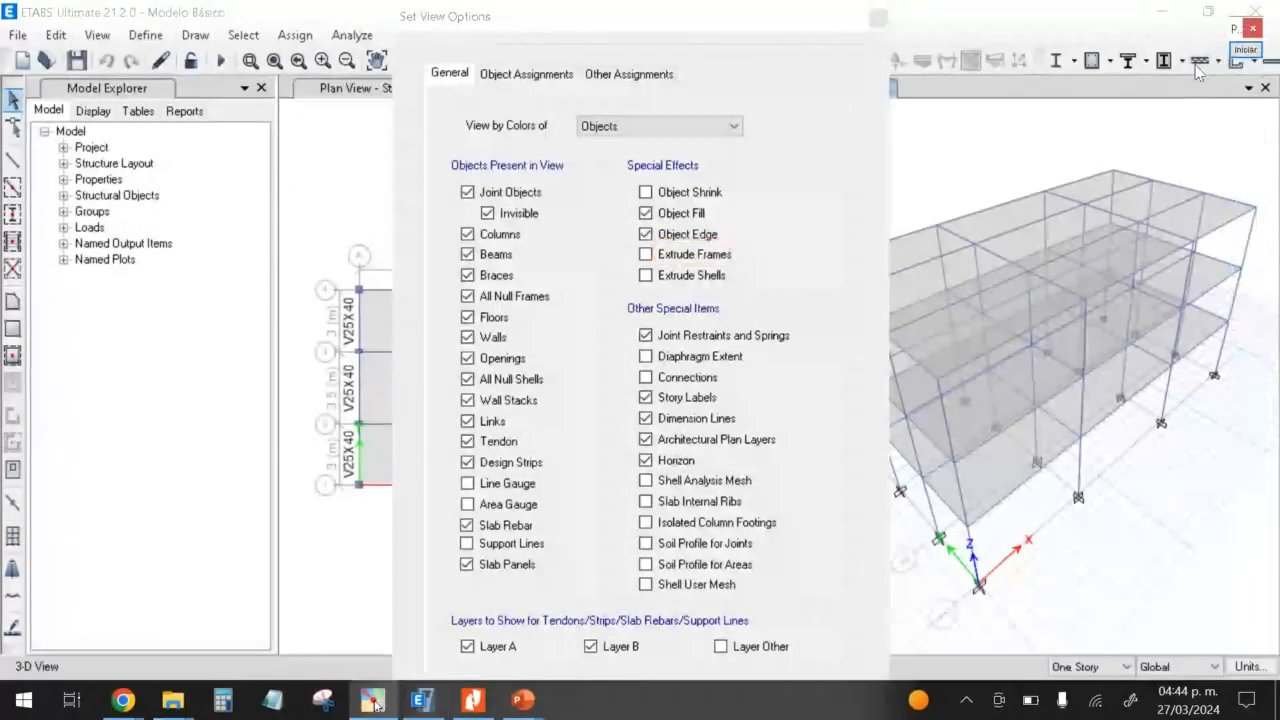
Step: Turn on Extrude Frames for the 3-D view and apply the view options
click(646, 254)
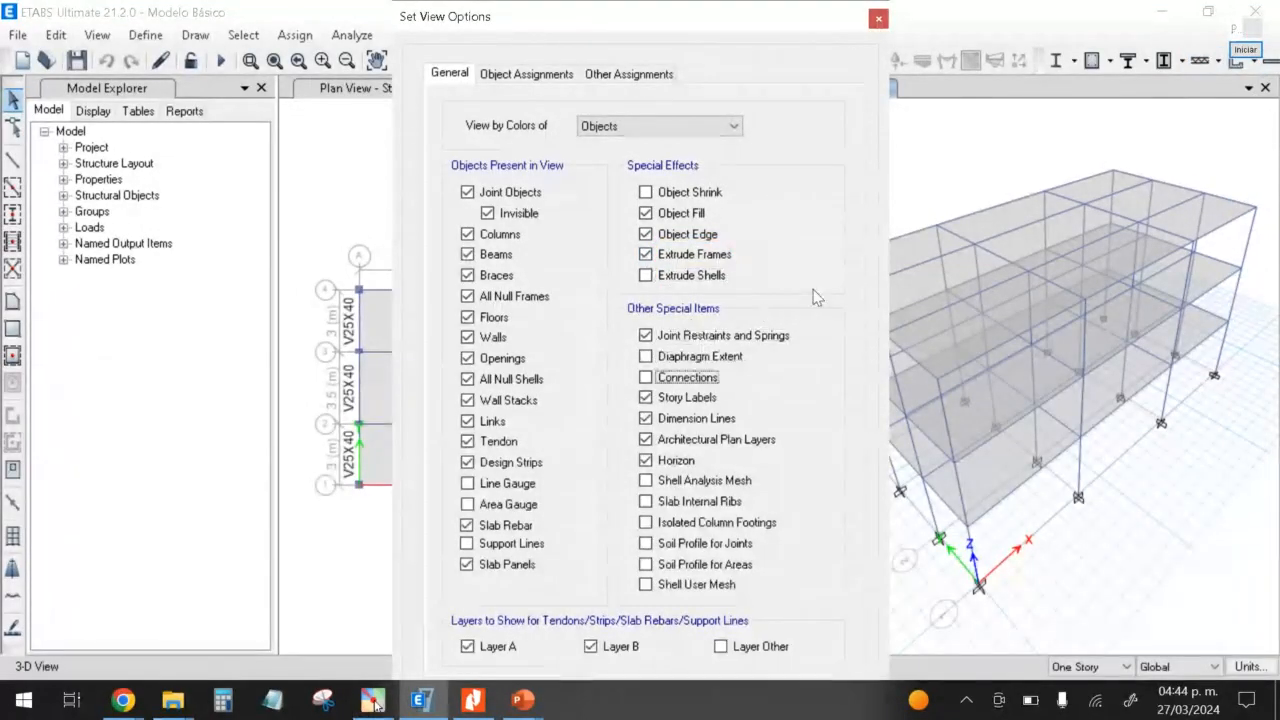
key(Tab)
key(Tab)
key(Tab)
key(Tab)
key(Tab)
key(Tab)
key(Tab)
key(Tab)
key(Tab)
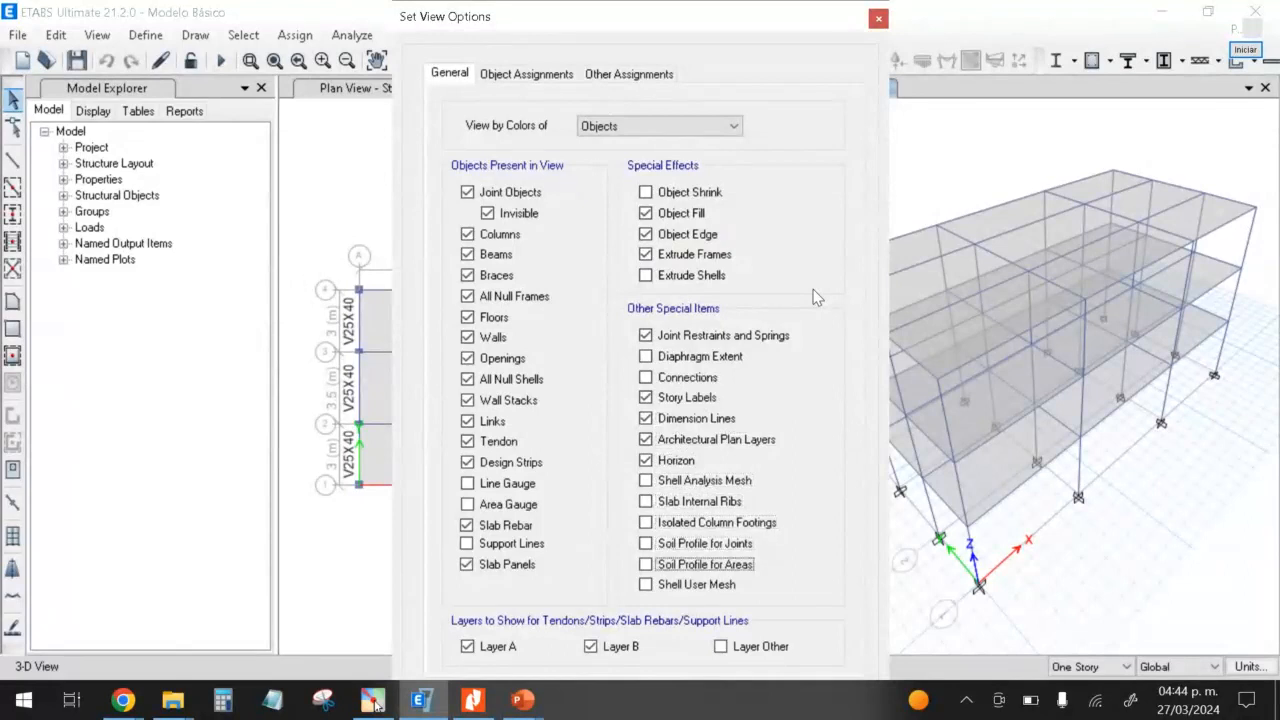
key(Tab)
key(Tab)
key(Tab)
key(Tab)
key(Tab)
key(Return)
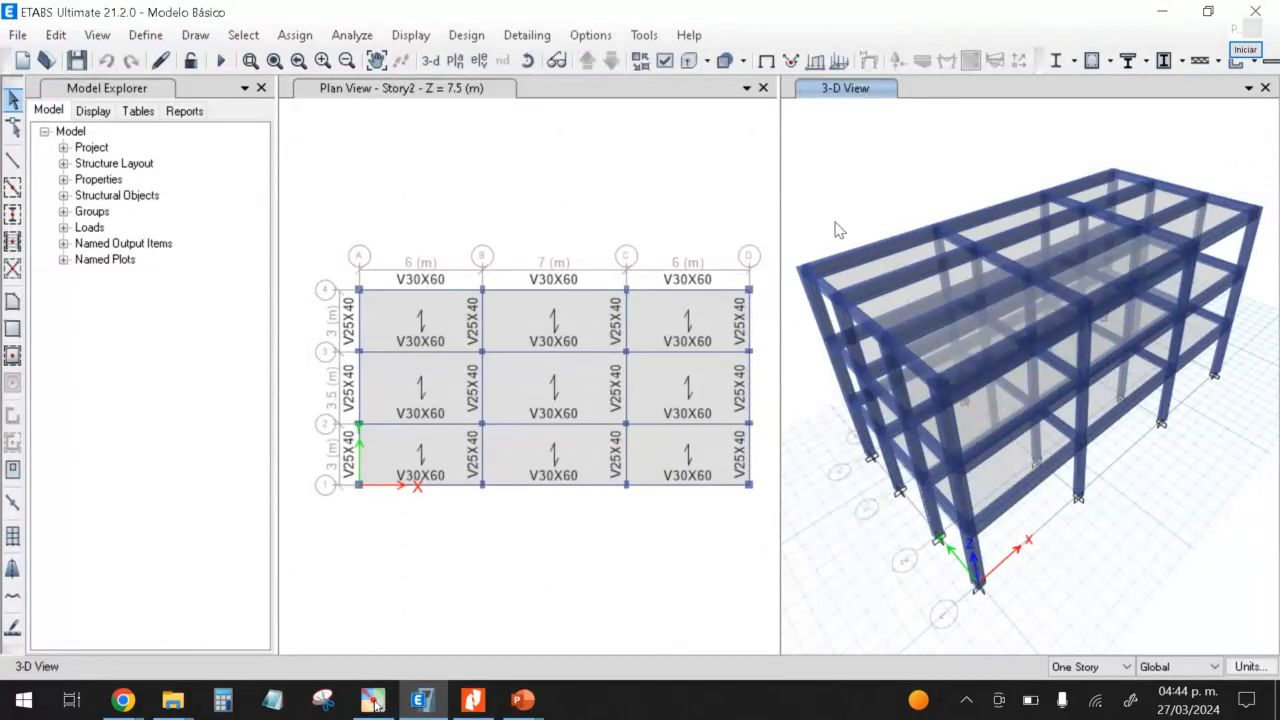
Step: Examine close up how the extruded beams and column overlap at the roof corner joint, and restore the default 3-D view
scroll(837, 235, up, 5)
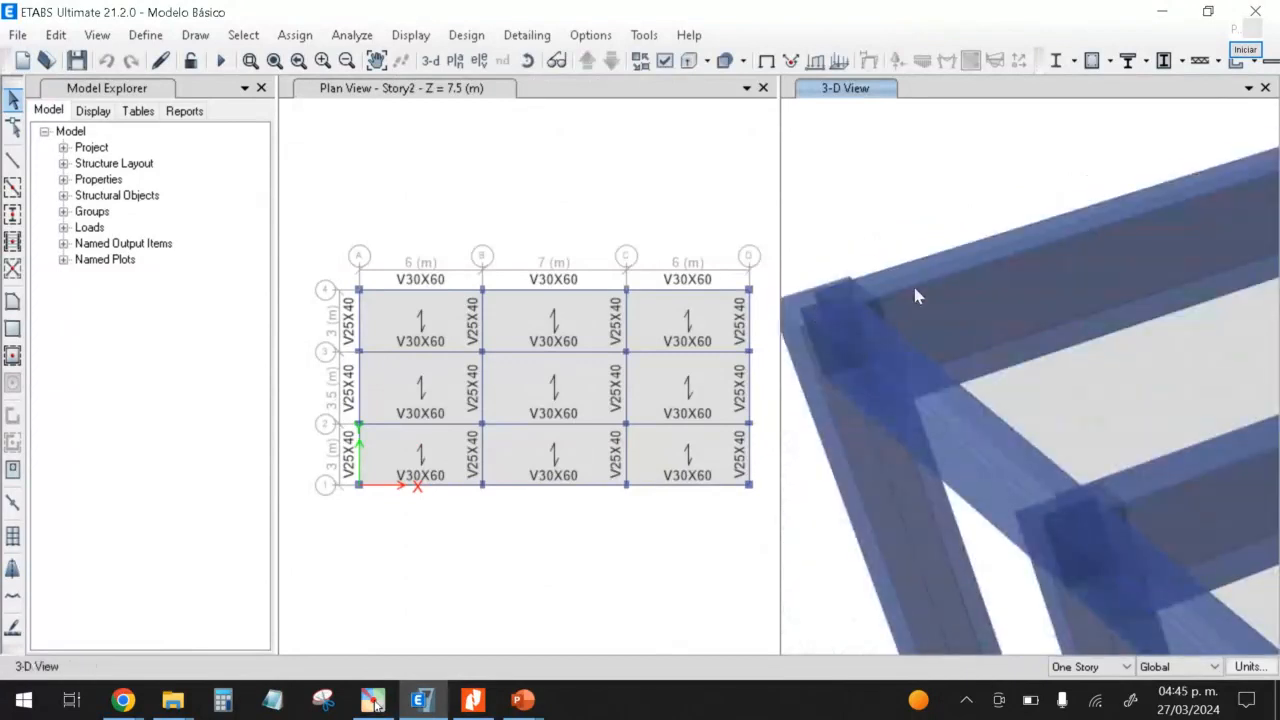
scroll(869, 223, down, 2)
scroll(920, 186, up, 3)
scroll(930, 286, down, 2)
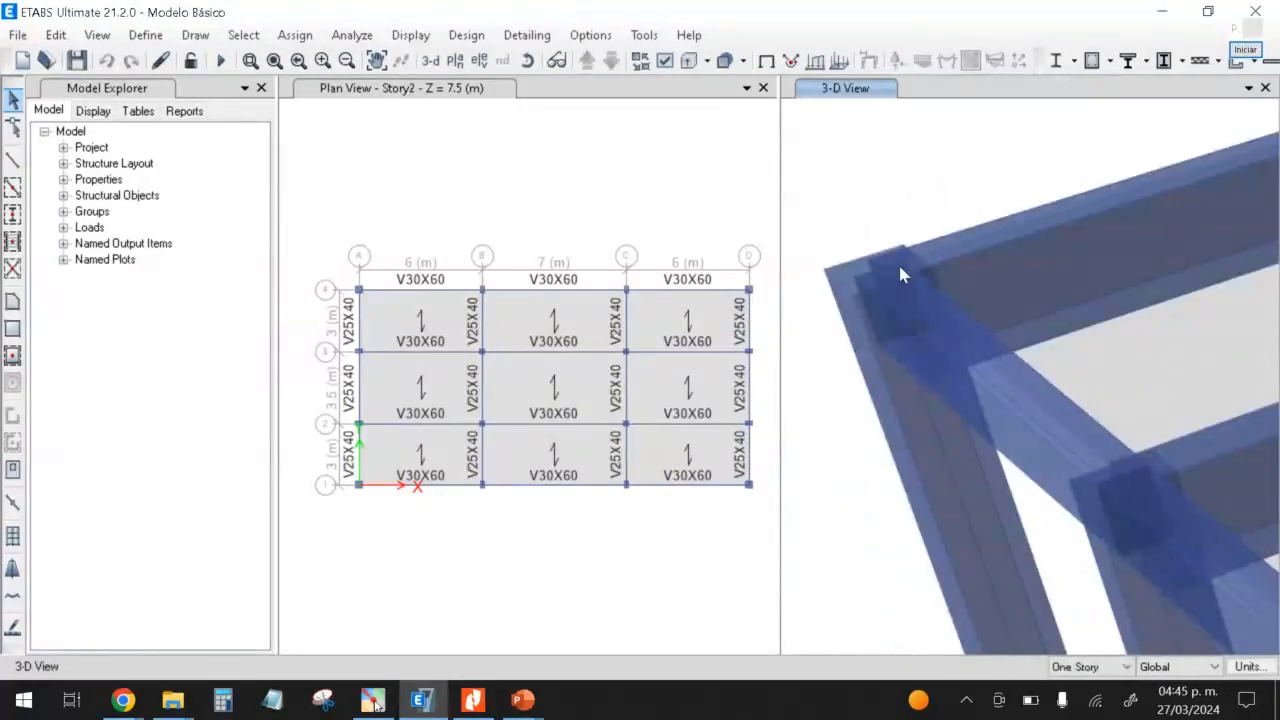
click(1245, 49)
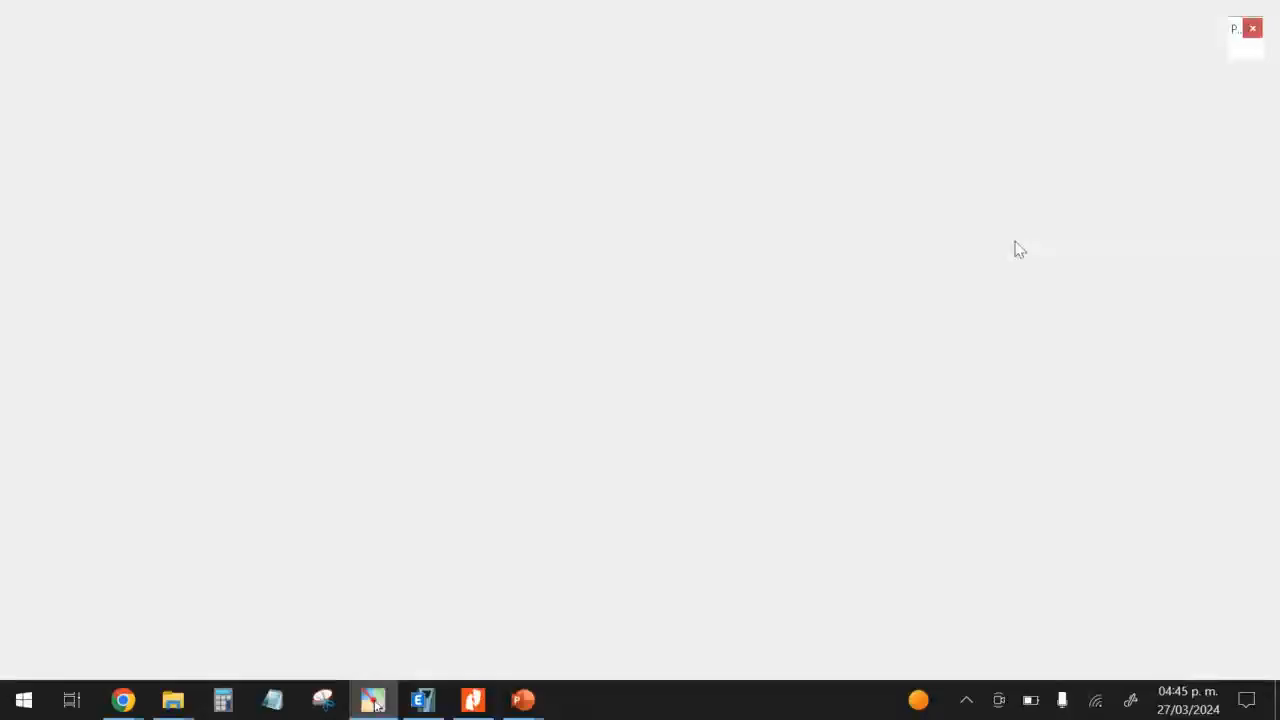
scroll(920, 291, up, 4)
scroll(794, 277, up, 3)
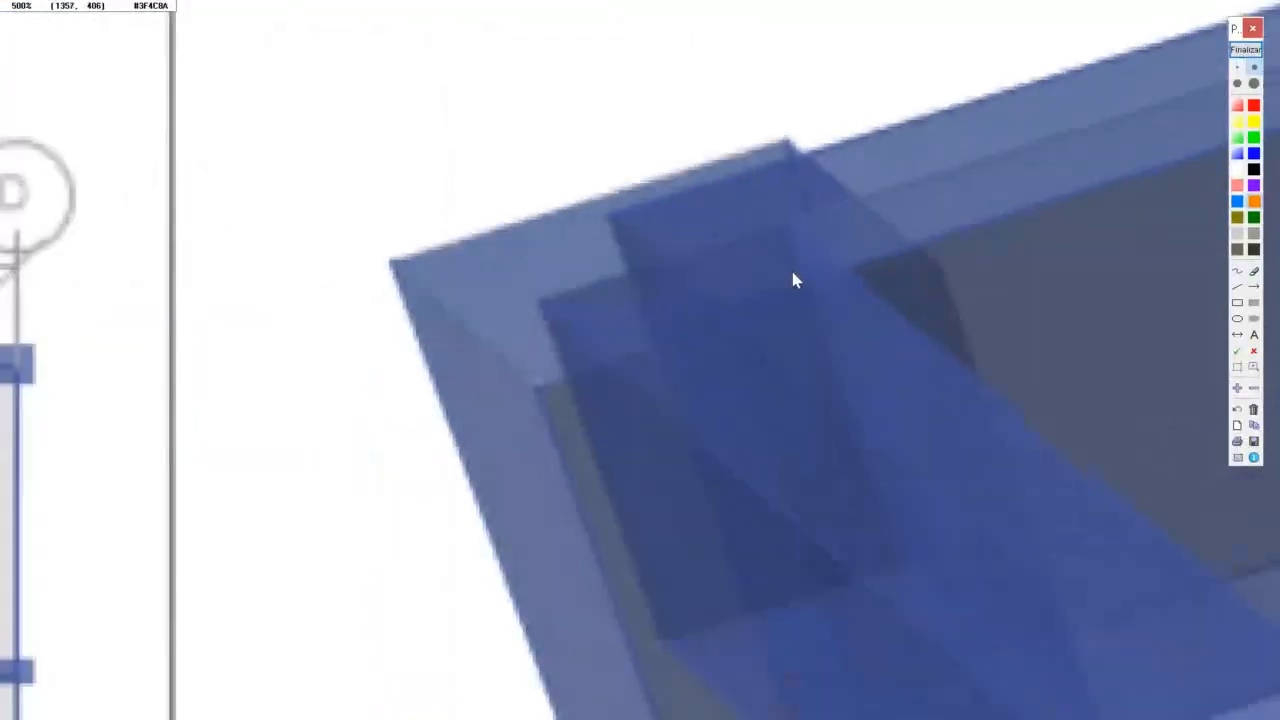
drag(620, 262, 528, 394)
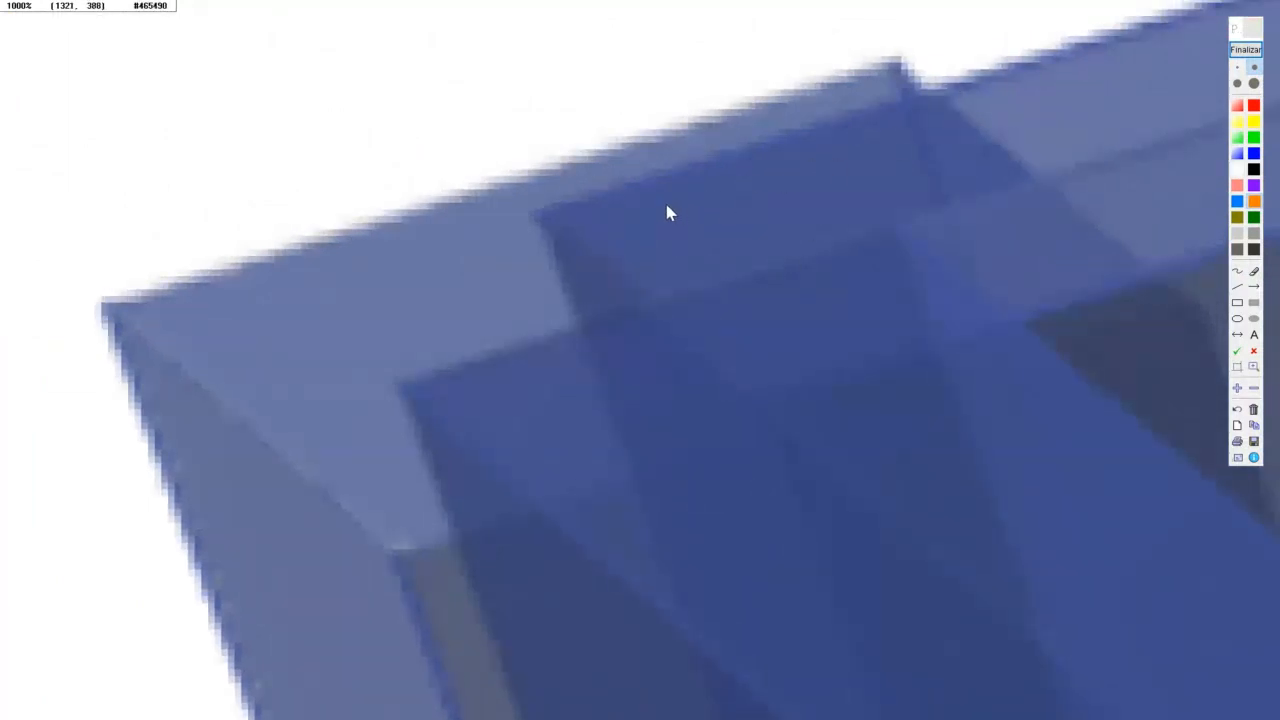
scroll(669, 213, down, 7)
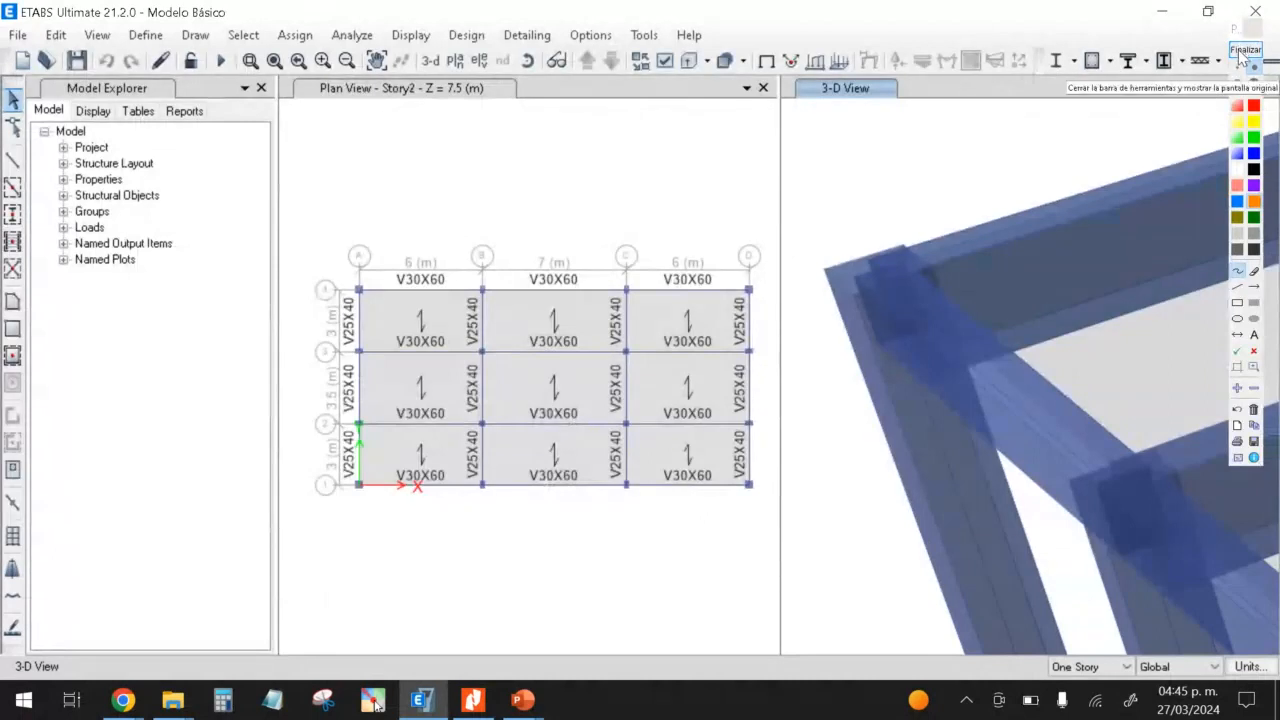
click(1249, 59)
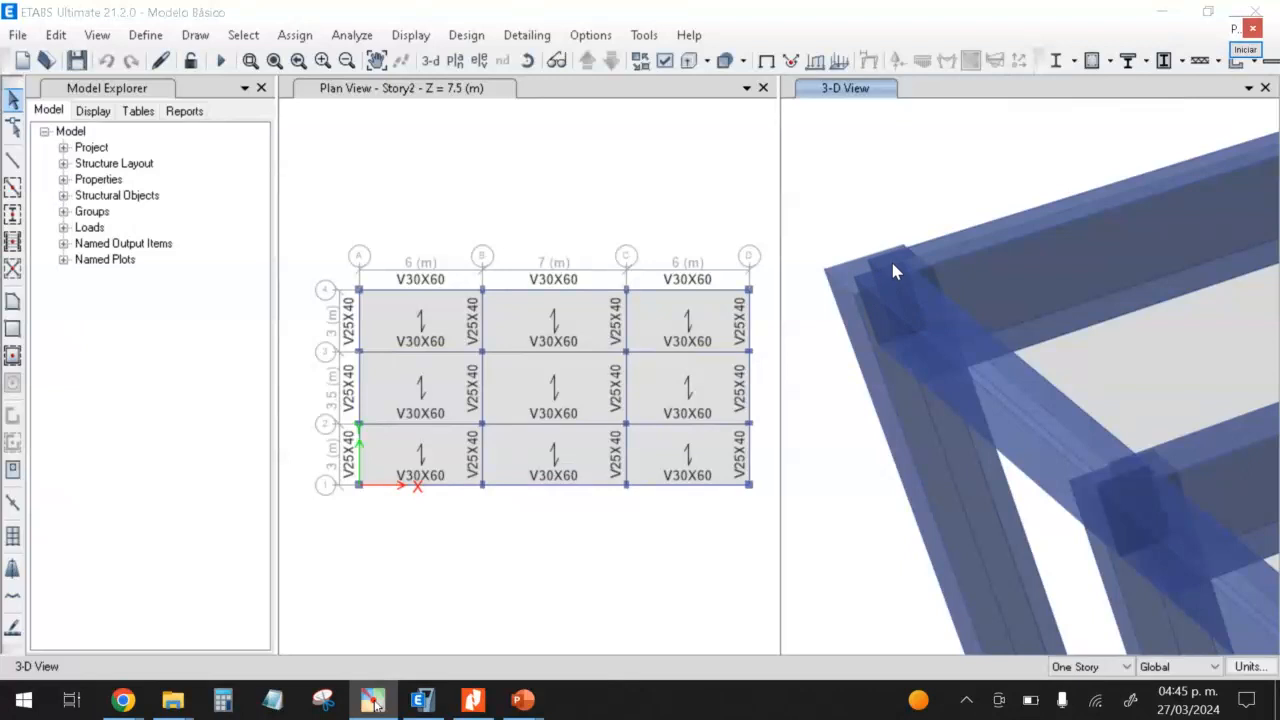
click(430, 60)
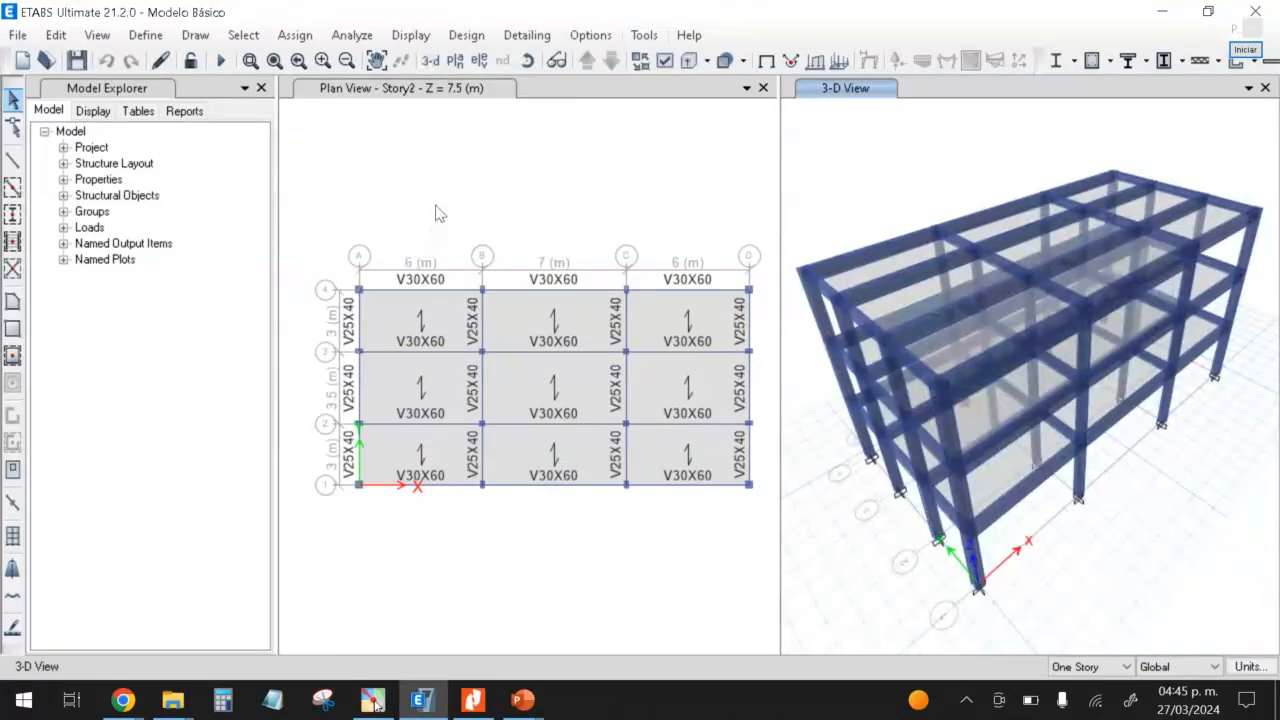
Step: Set the plan view's story scope to All Stories and select the frames and joints on axis B between axes 3 and 4
click(578, 187)
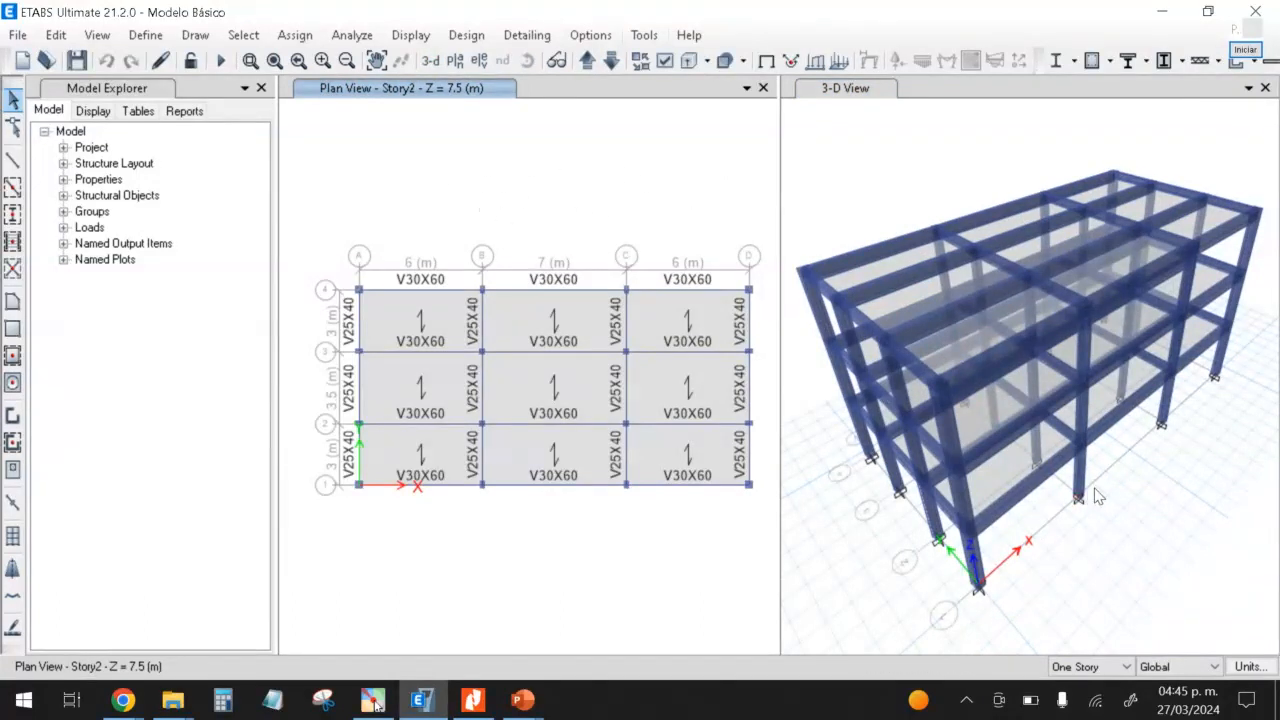
click(1125, 666)
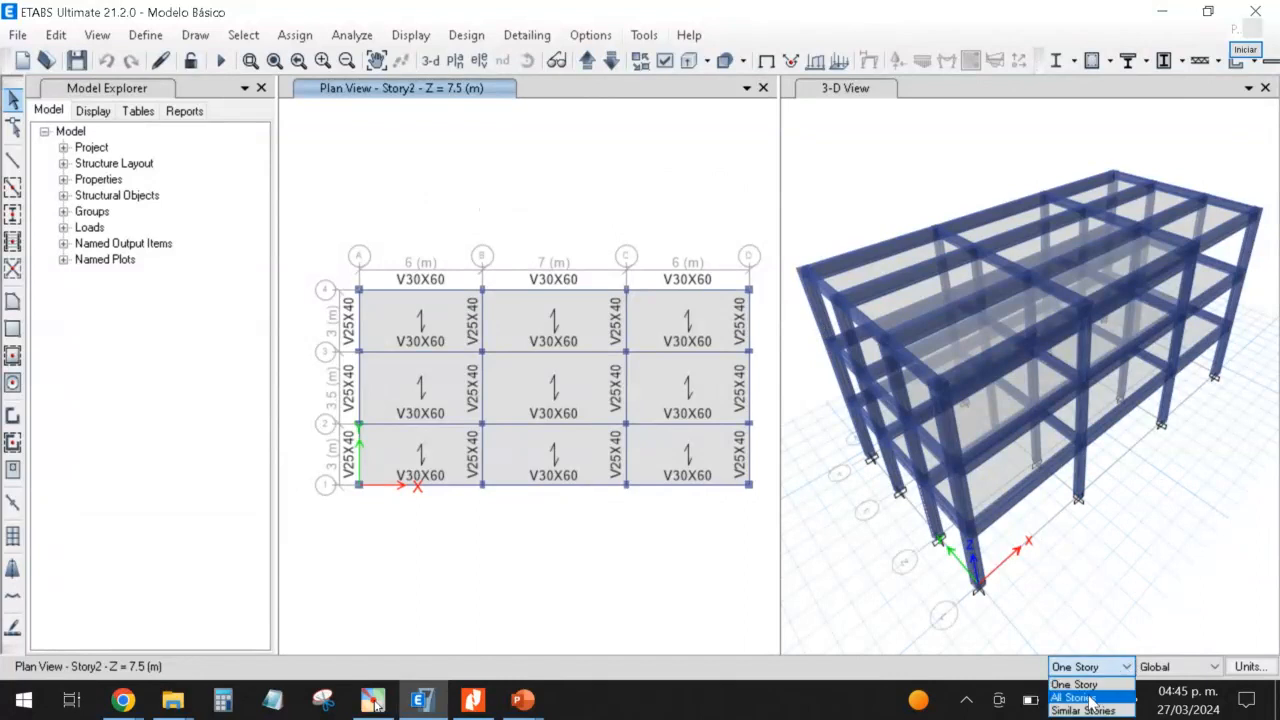
click(1080, 698)
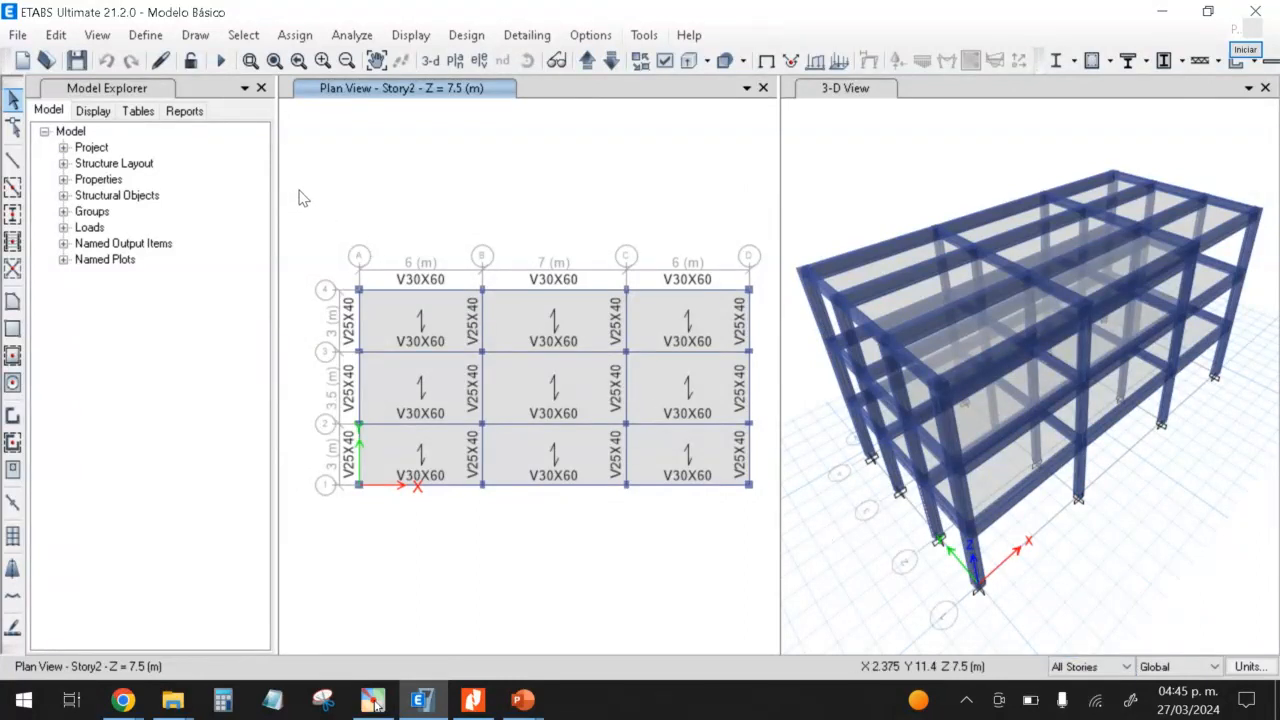
drag(299, 190, 787, 563)
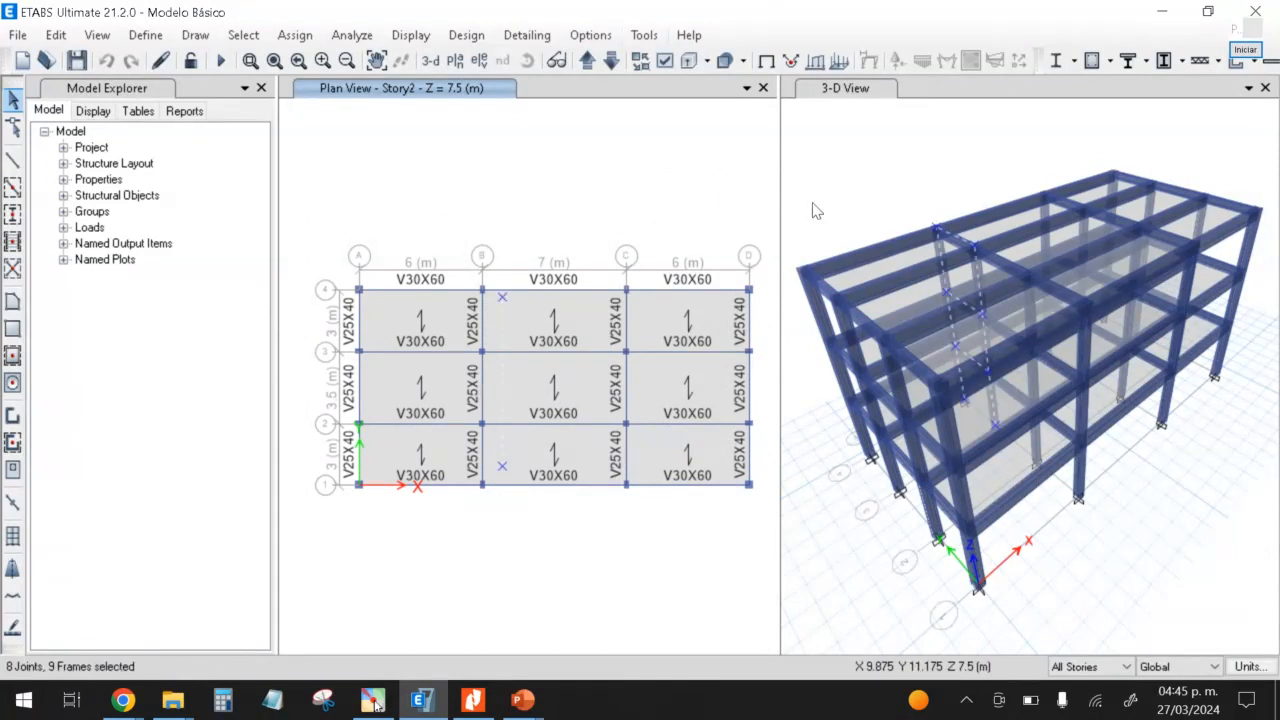
drag(329, 200, 797, 552)
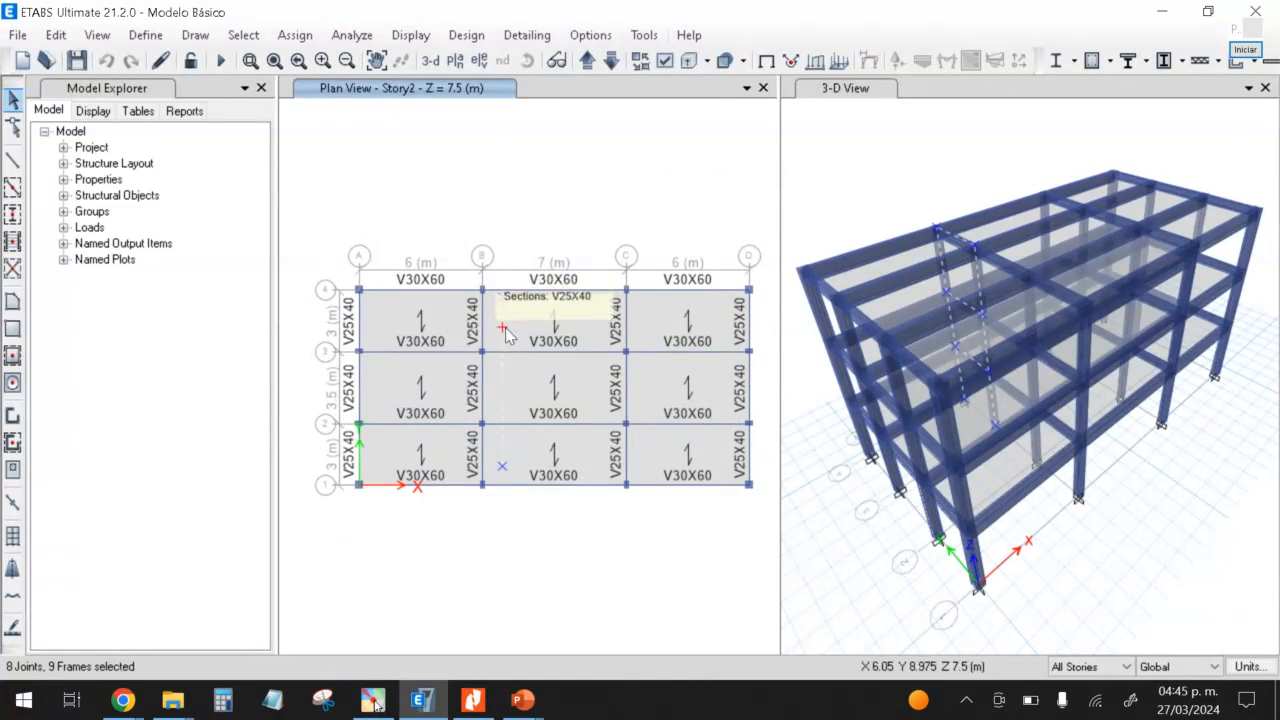
Step: Select all joints, frames and shells with a window around the whole plan, and widen the plan view
click(274, 61)
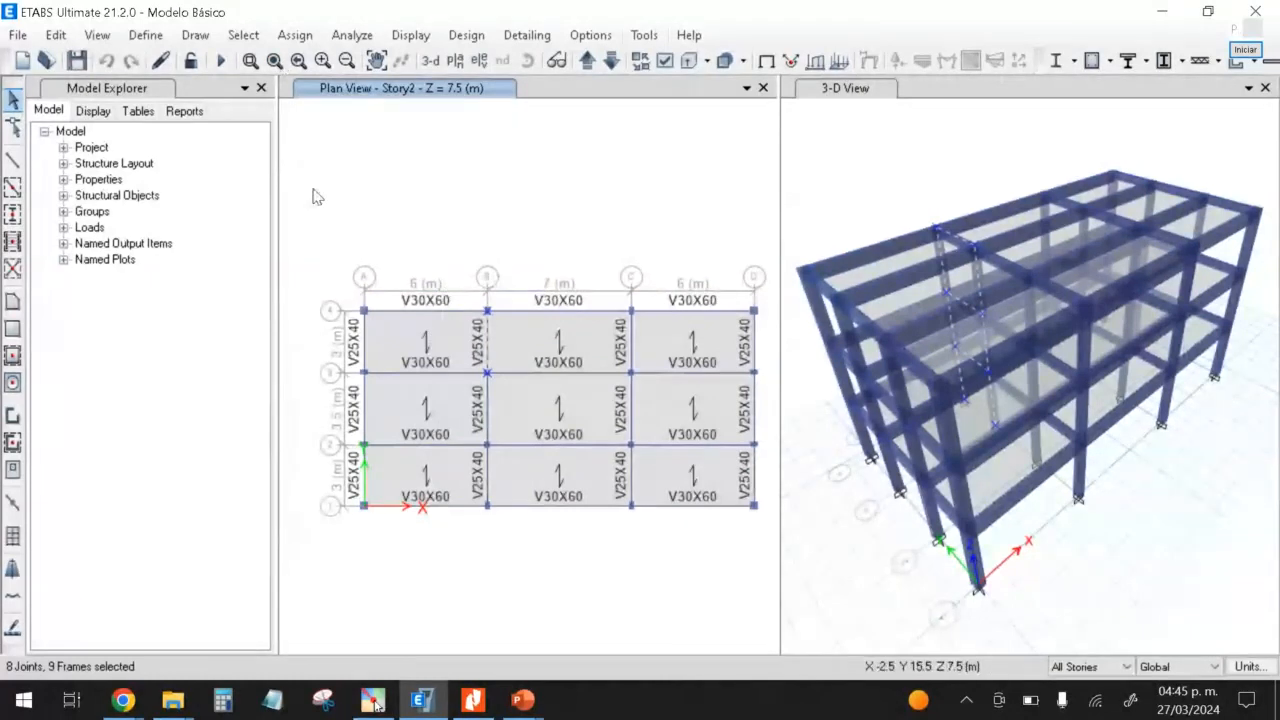
drag(313, 196, 824, 570)
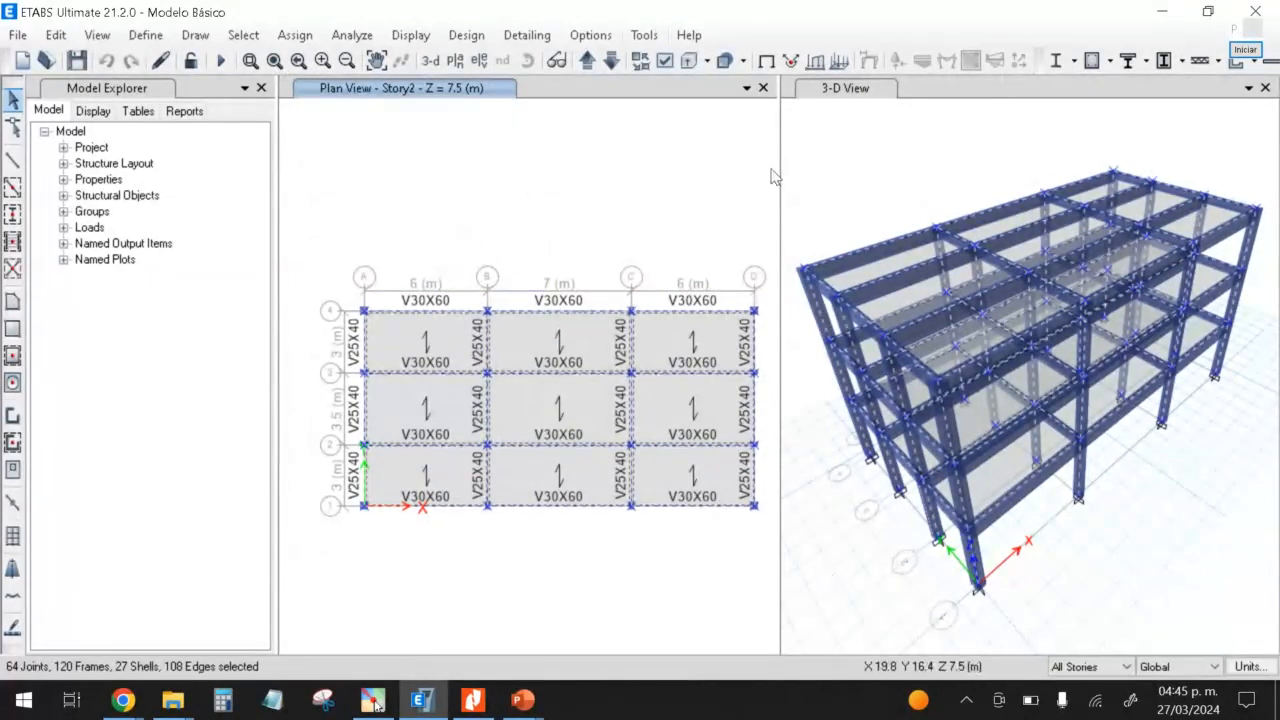
drag(780, 160, 960, 160)
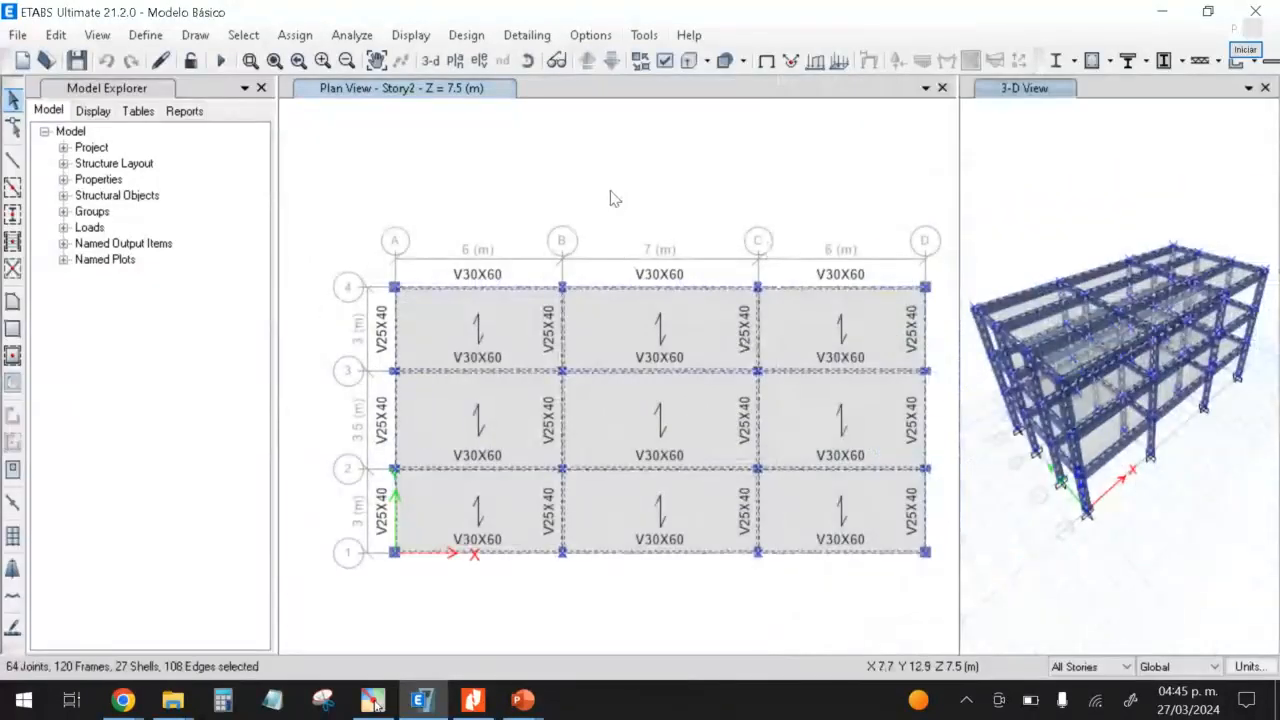
click(163, 64)
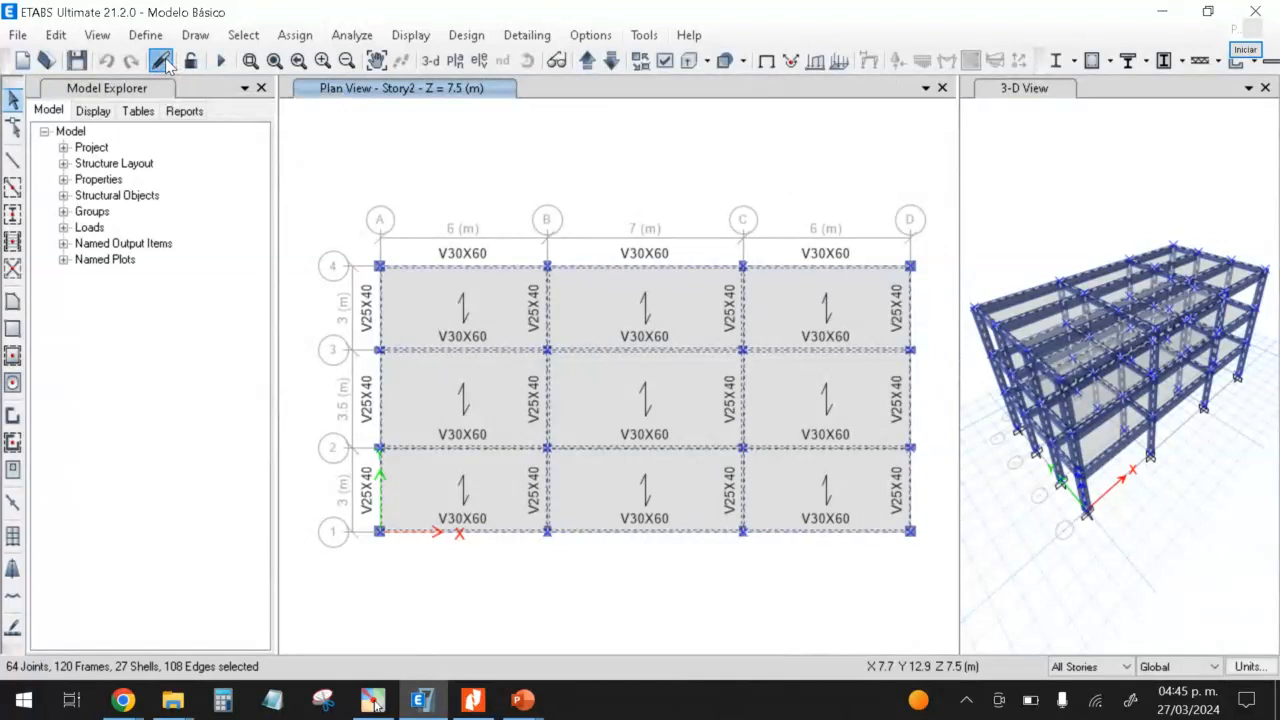
click(275, 61)
drag(342, 169, 965, 610)
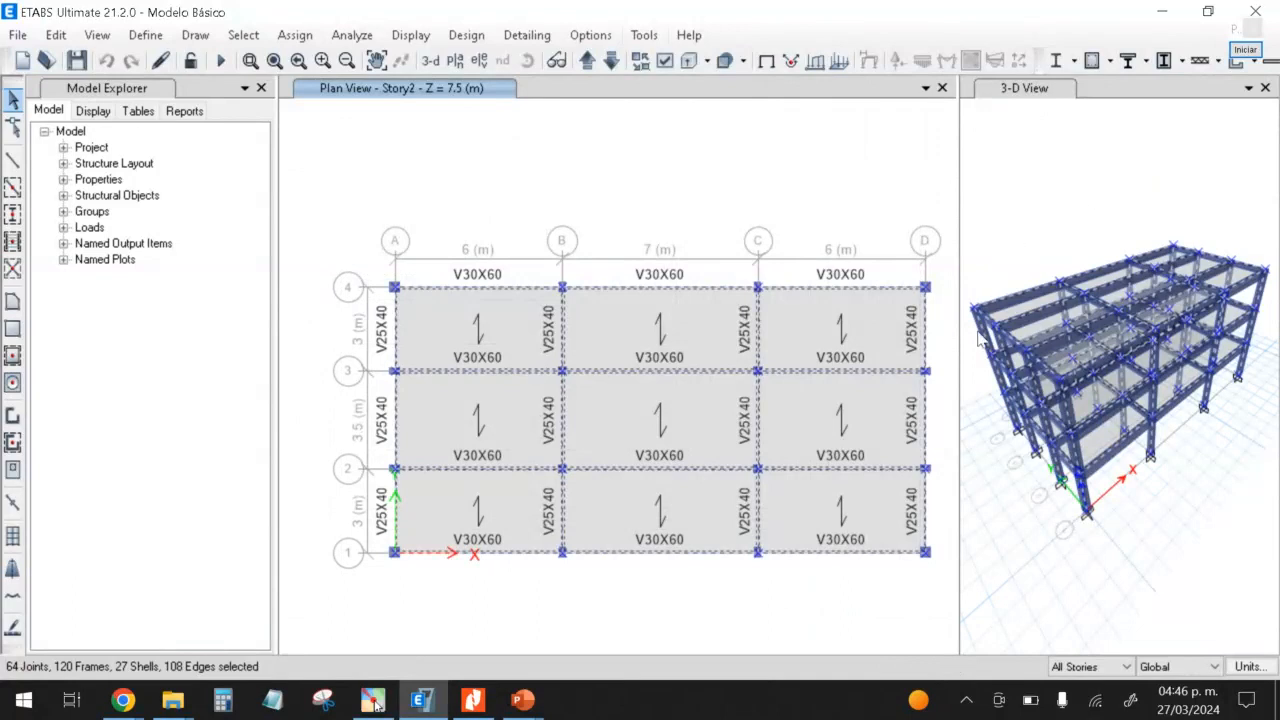
Step: Select all model objects and assign end length offsets automatic from connectivity, with rigid-zone factor 0 and the Auto frame self-weight option
click(243, 35)
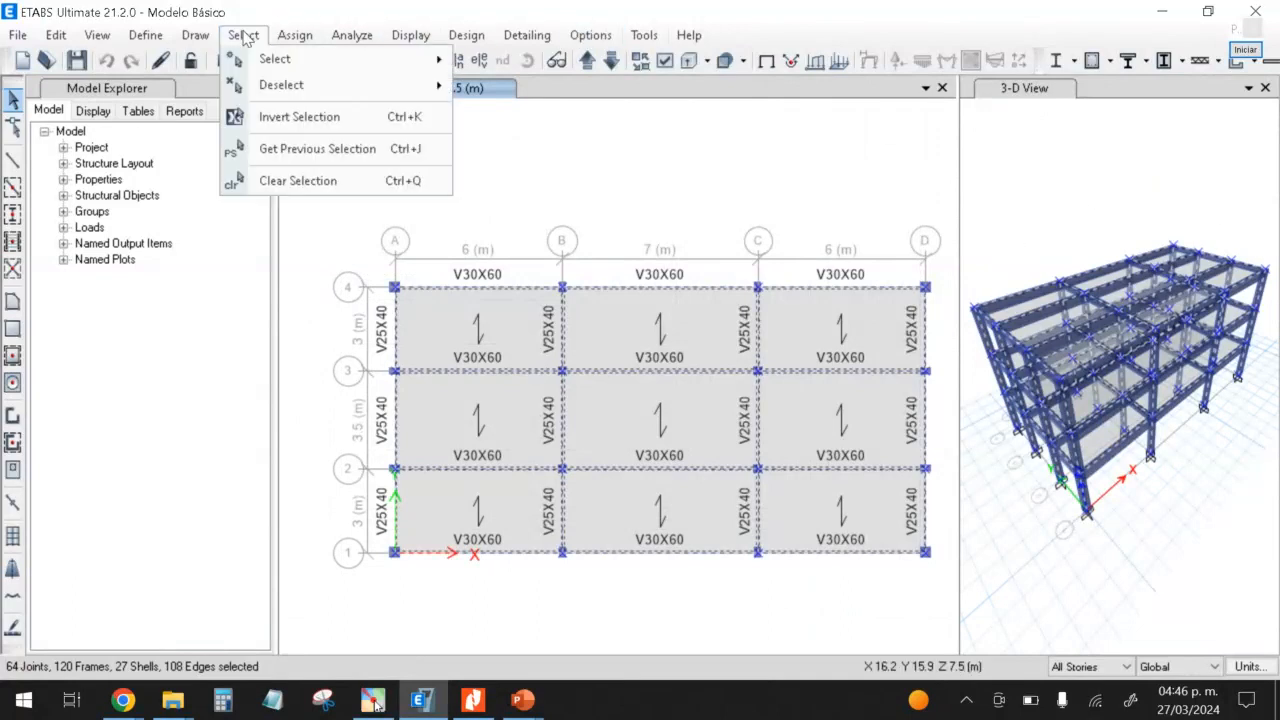
mouse_move(290, 59)
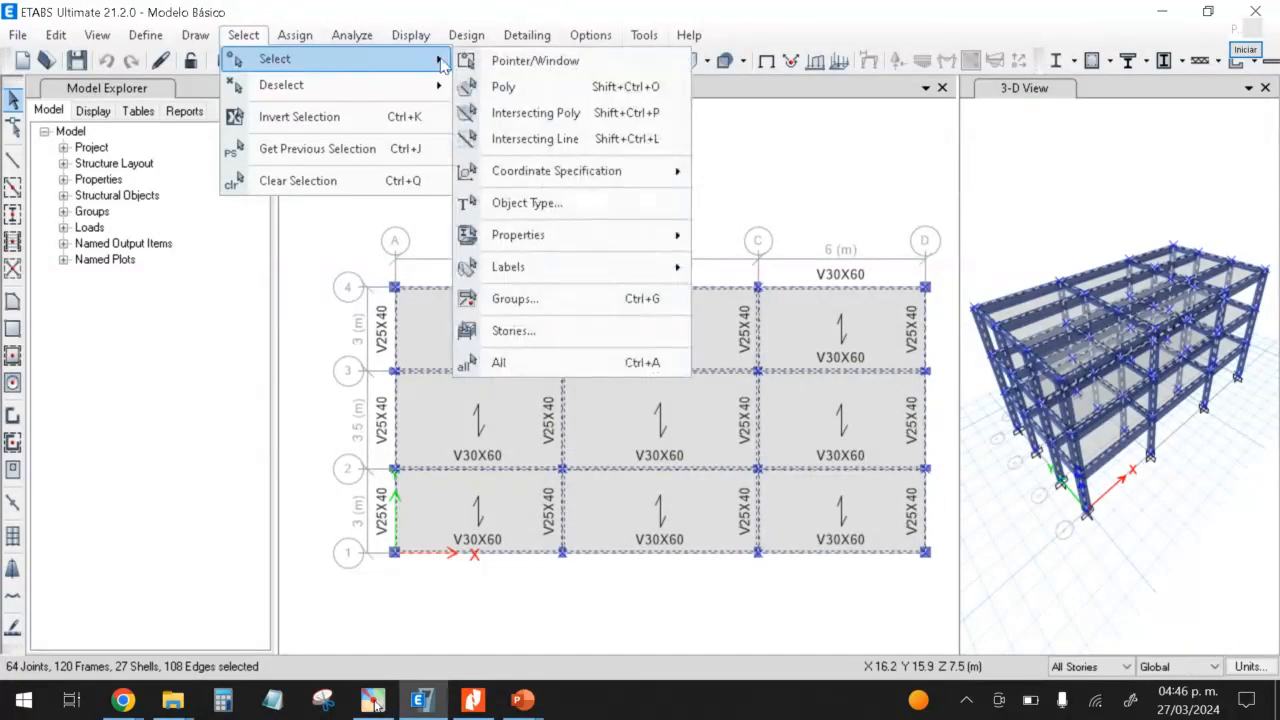
click(520, 363)
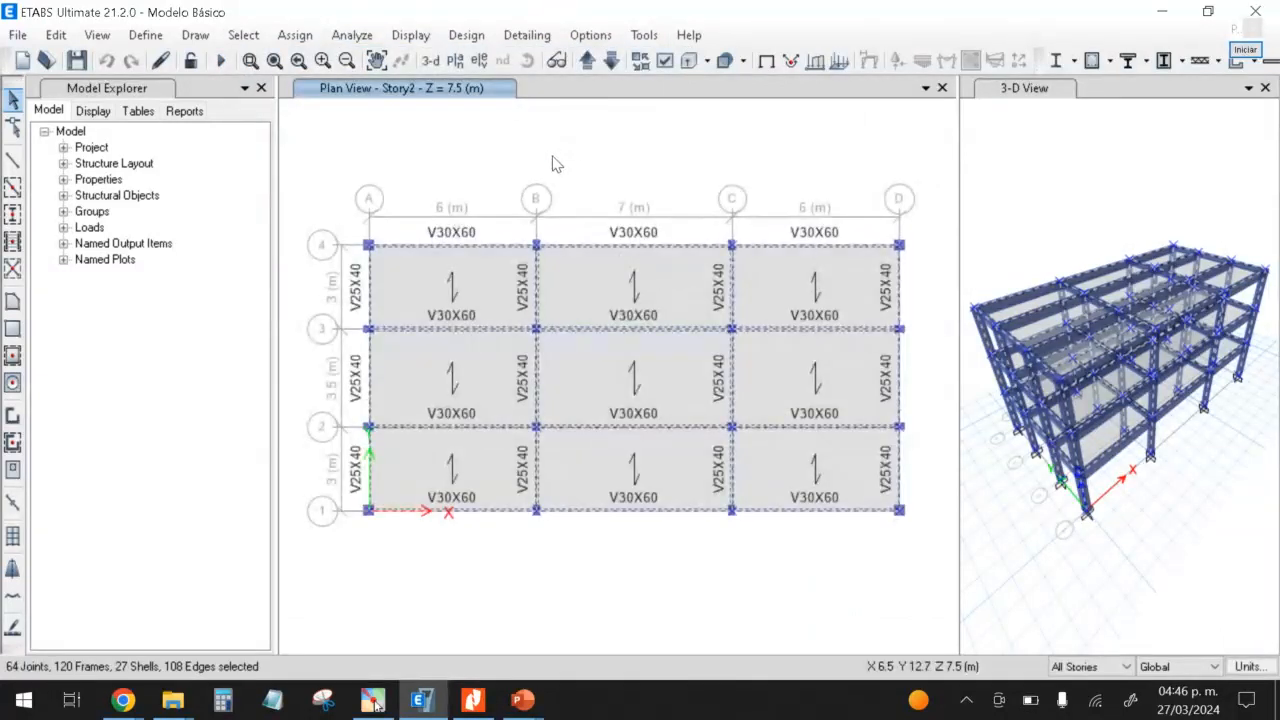
click(303, 38)
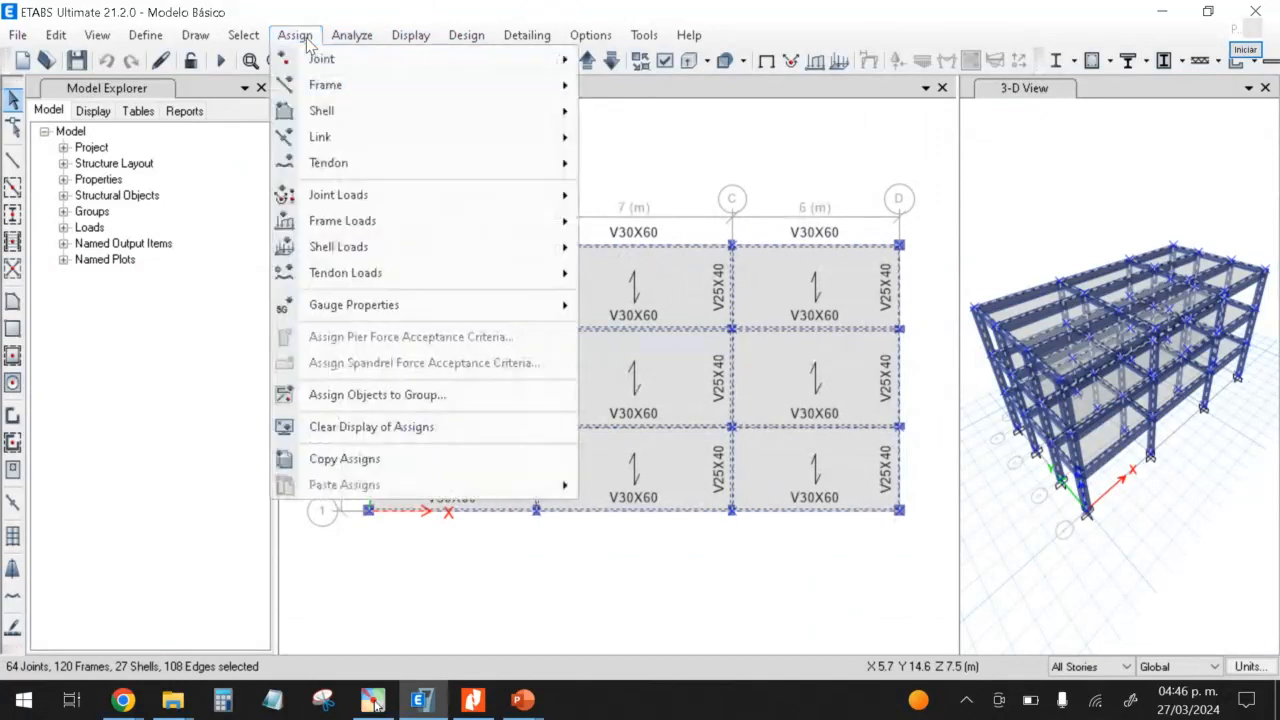
mouse_move(325, 88)
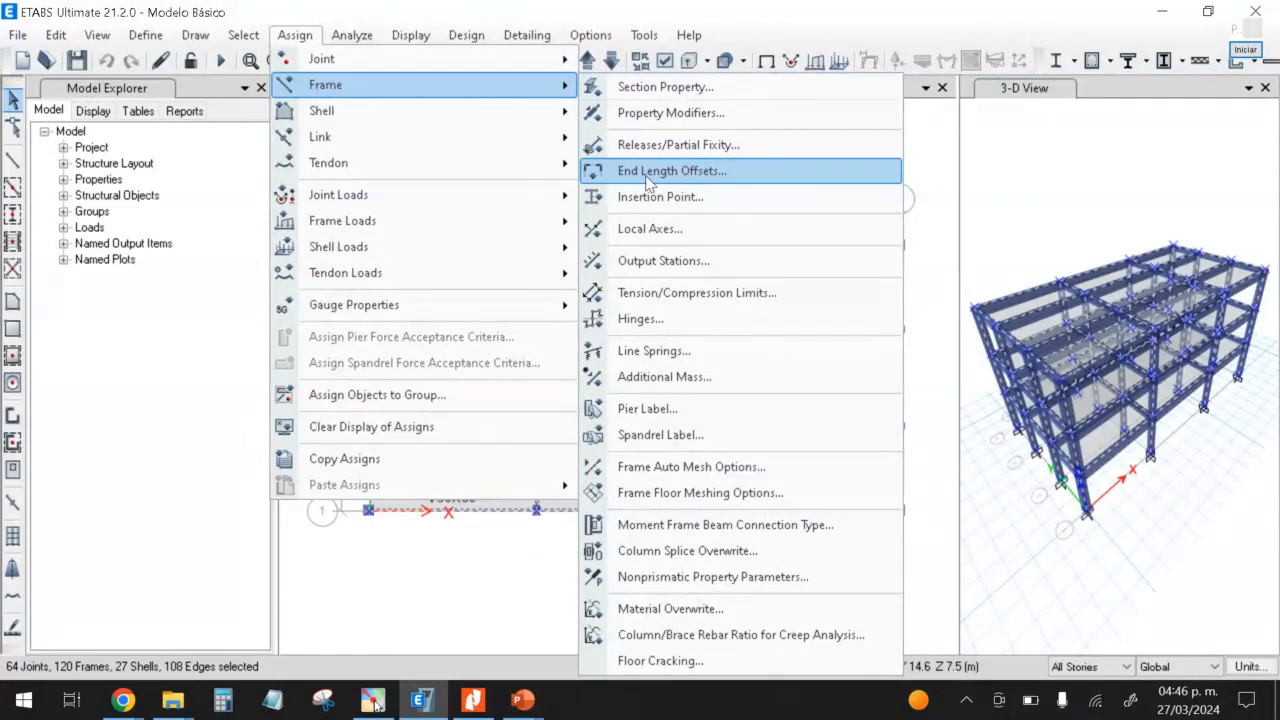
click(700, 172)
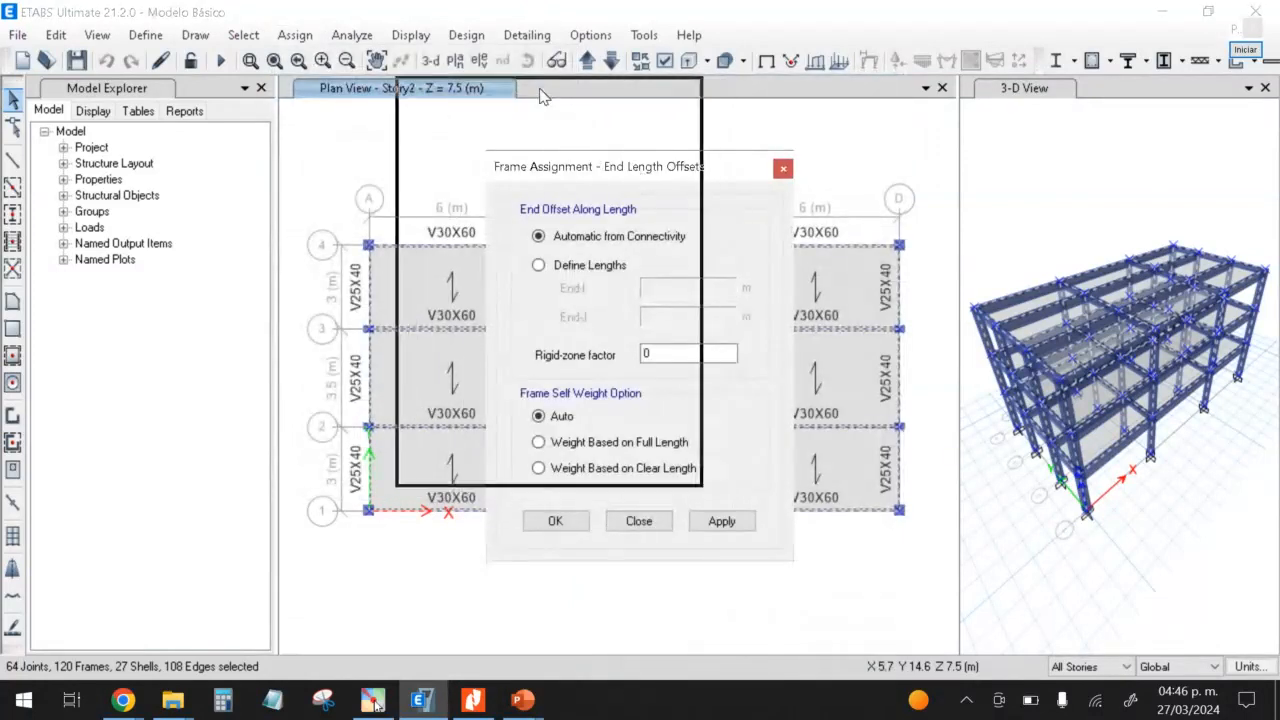
drag(540, 95, 526, 91)
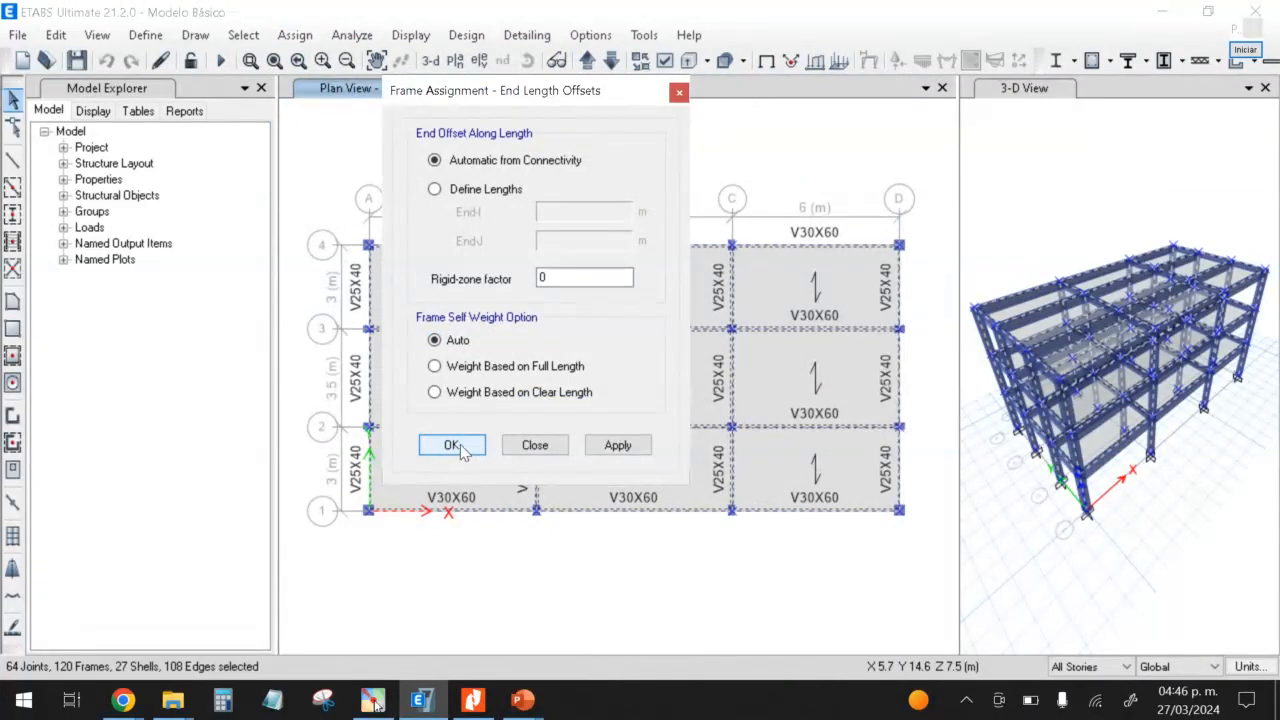
click(557, 278)
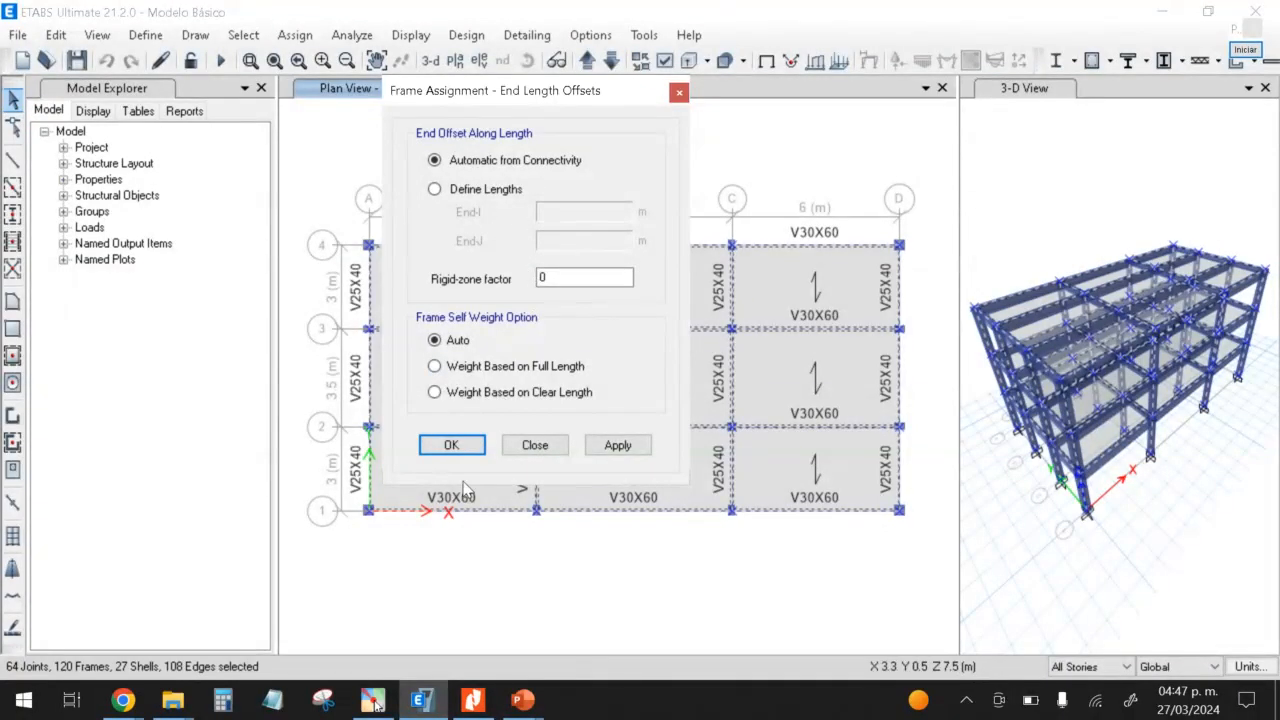
click(451, 445)
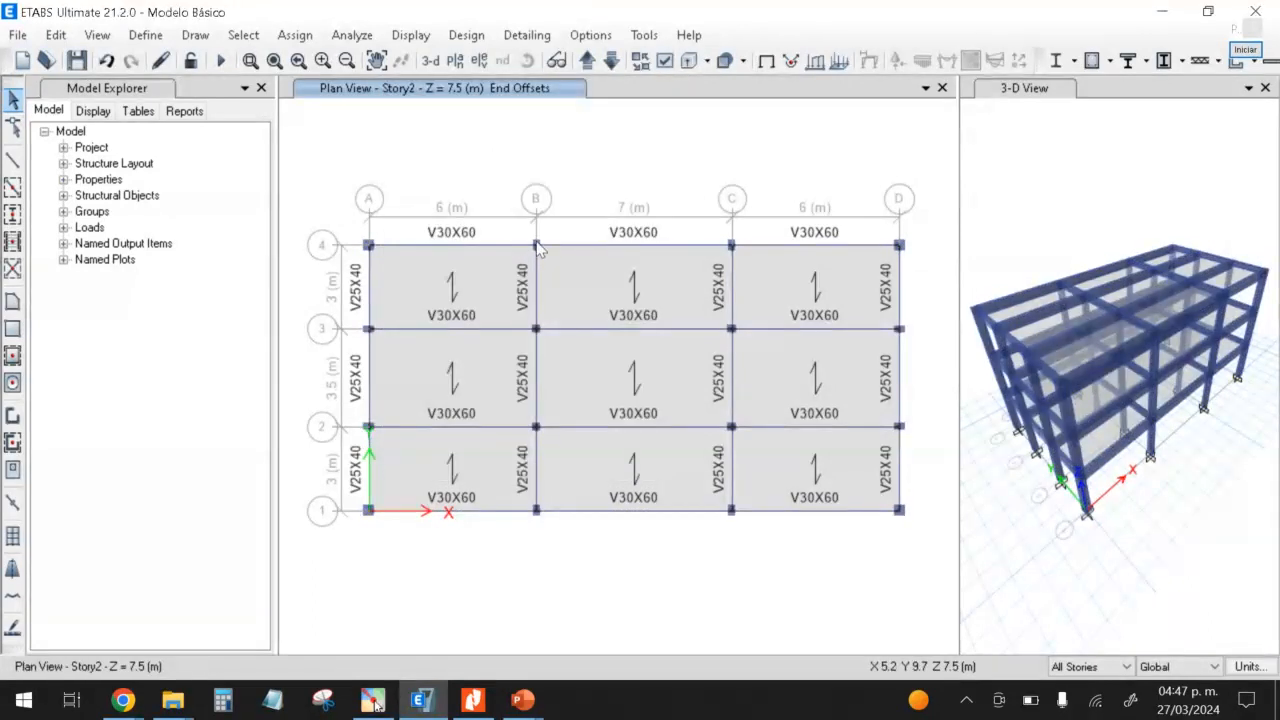
Step: Examine the end offsets at the joint of axes B and 4, mark them with the annotation pen, and restore the full plan
scroll(545, 234, up, 5)
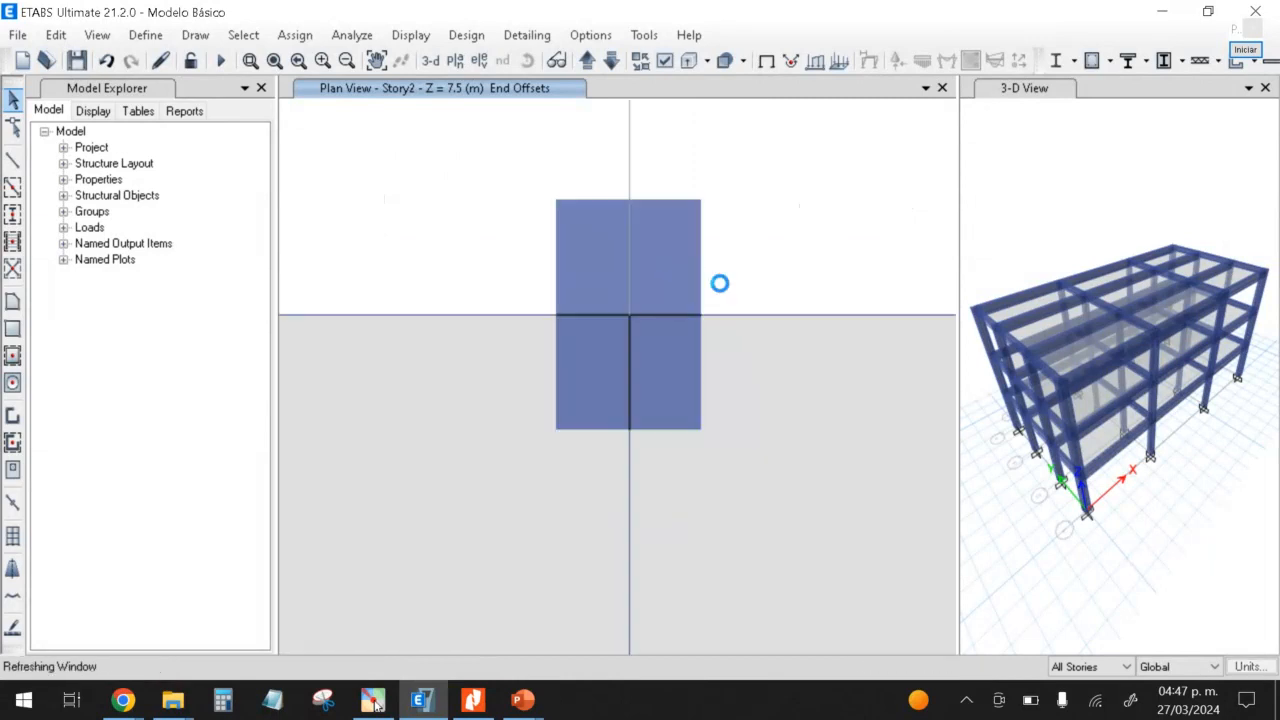
click(1245, 49)
mouse_move(700, 316)
mouse_down()
mouse_move(629, 320)
mouse_move(629, 430)
mouse_up()
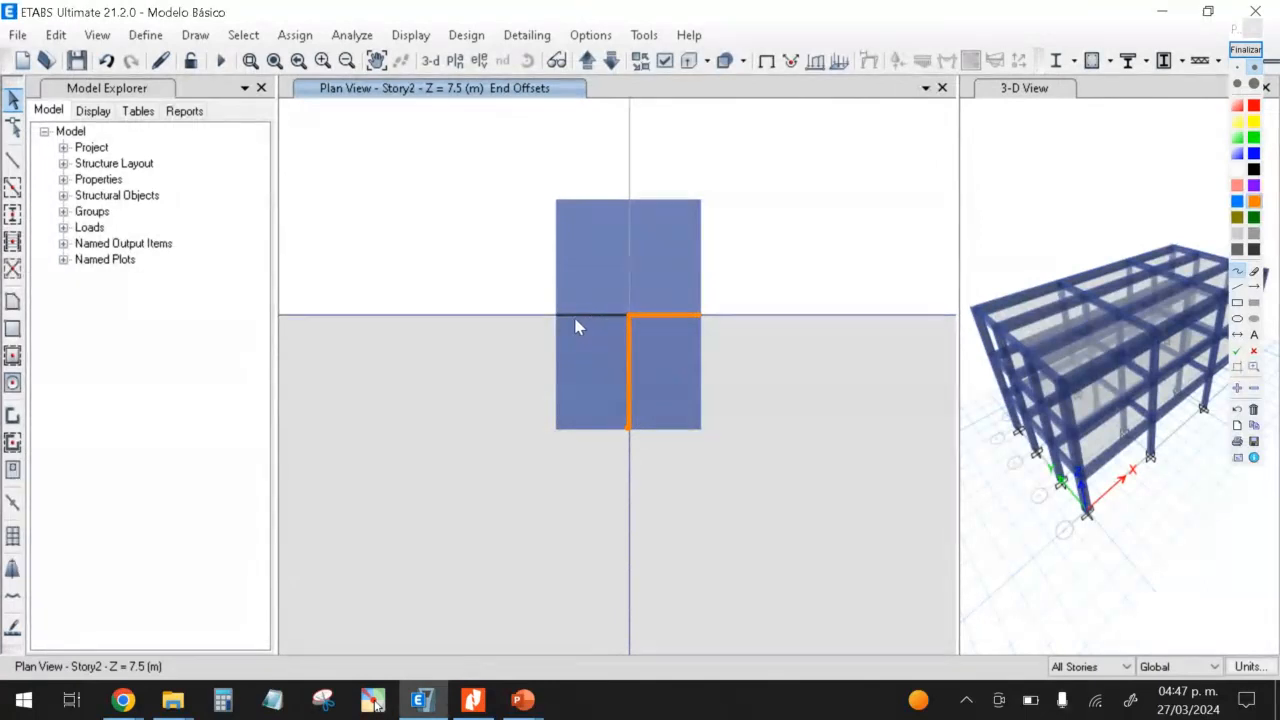
mouse_move(622, 300)
mouse_down()
mouse_move(563, 300)
mouse_move(634, 328)
mouse_move(622, 298)
mouse_up()
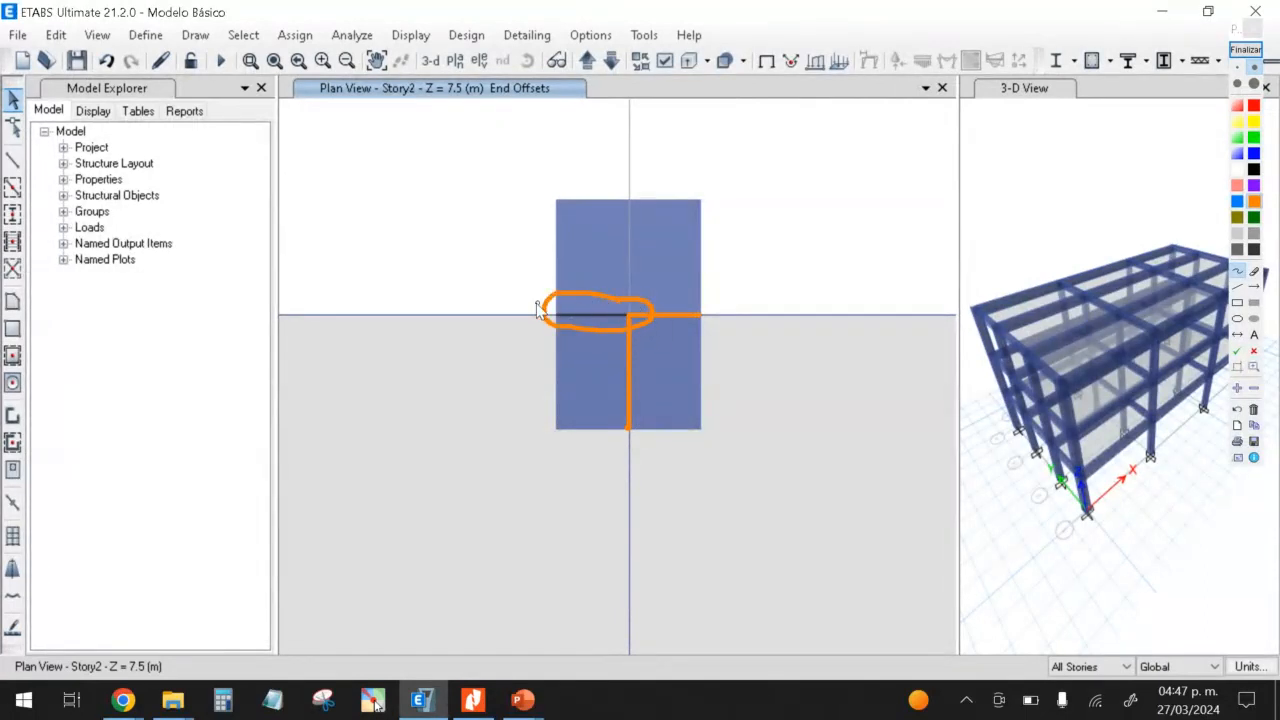
click(1245, 49)
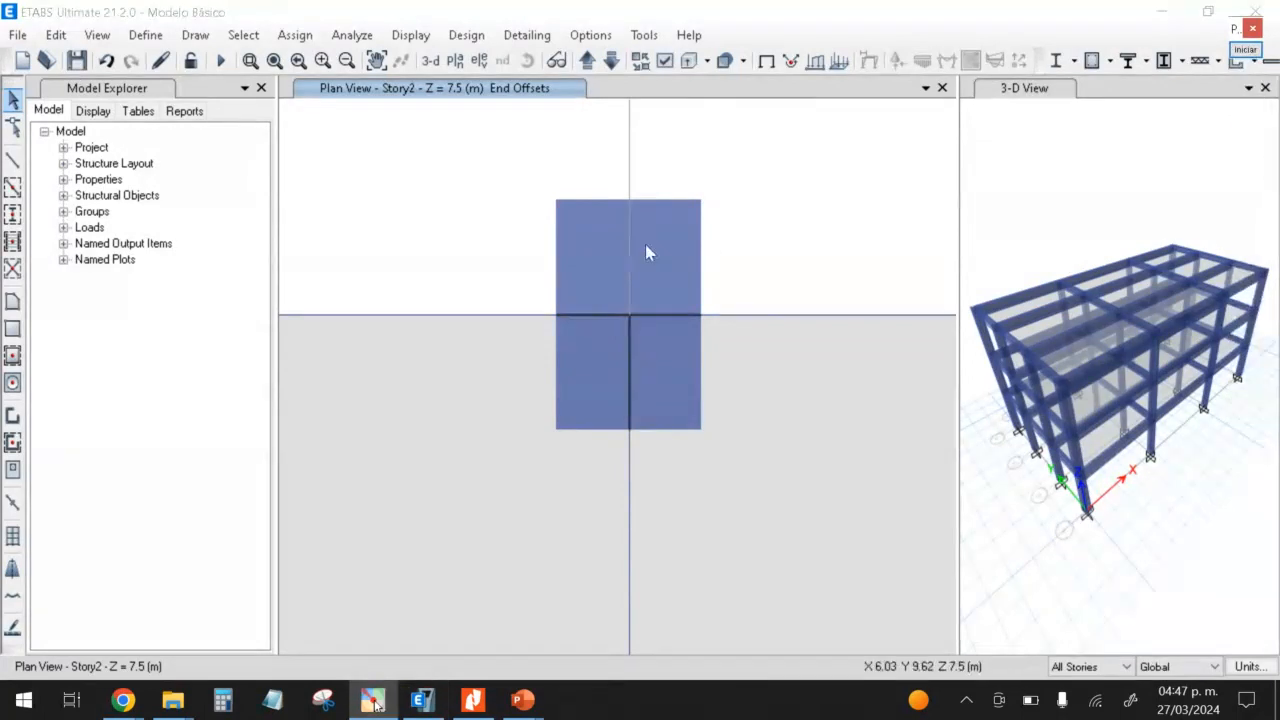
click(274, 60)
middle_drag(592, 329, 548, 282)
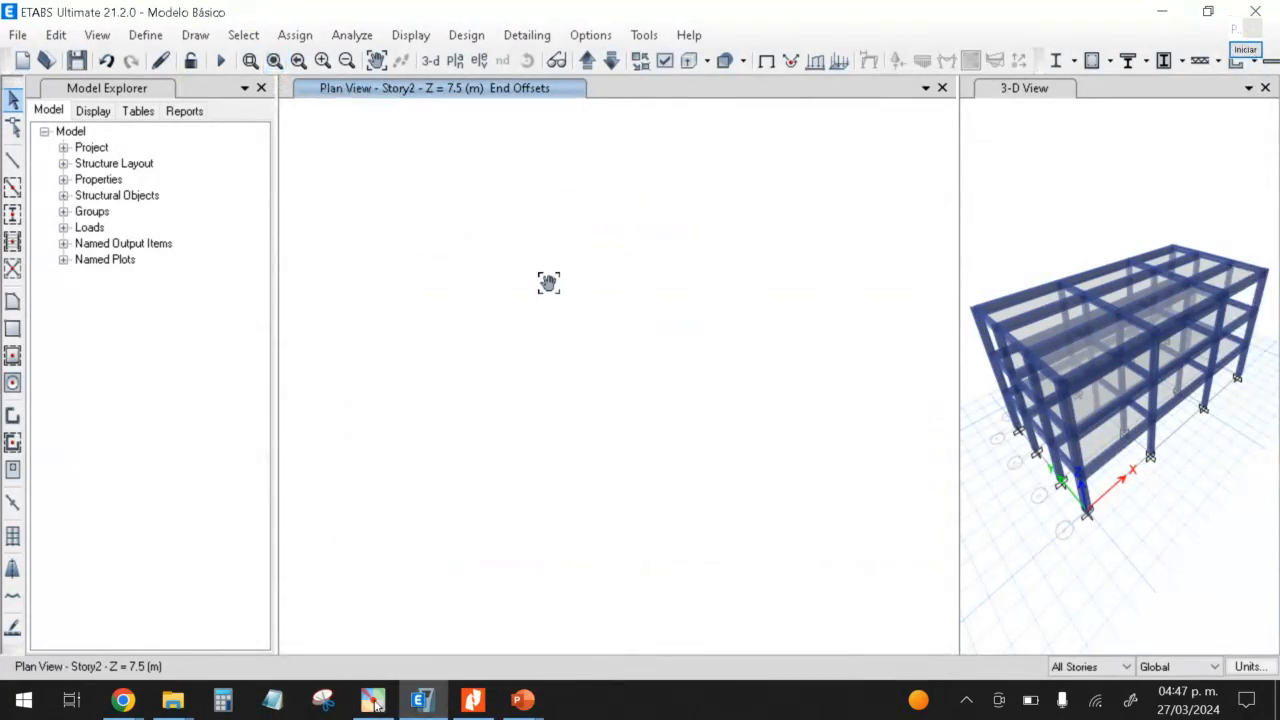
Step: Start a new load combination named CMTotal with the combination type Linear Add
click(157, 44)
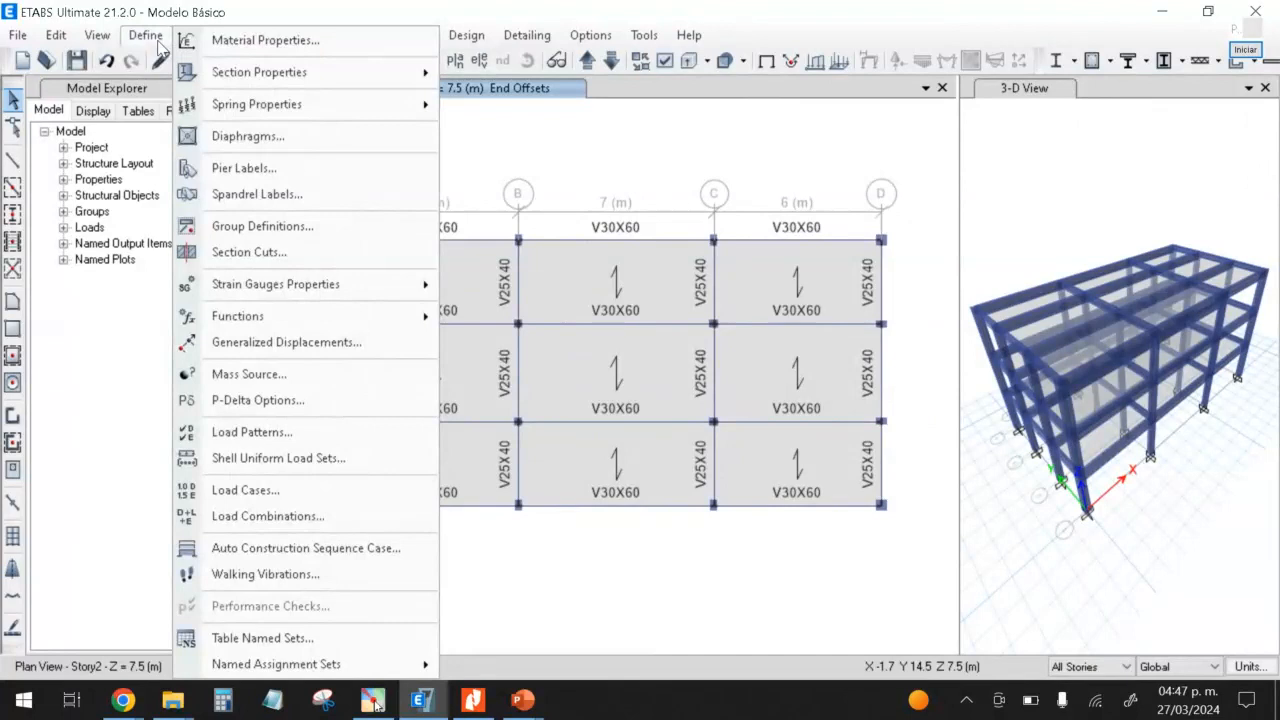
mouse_move(228, 103)
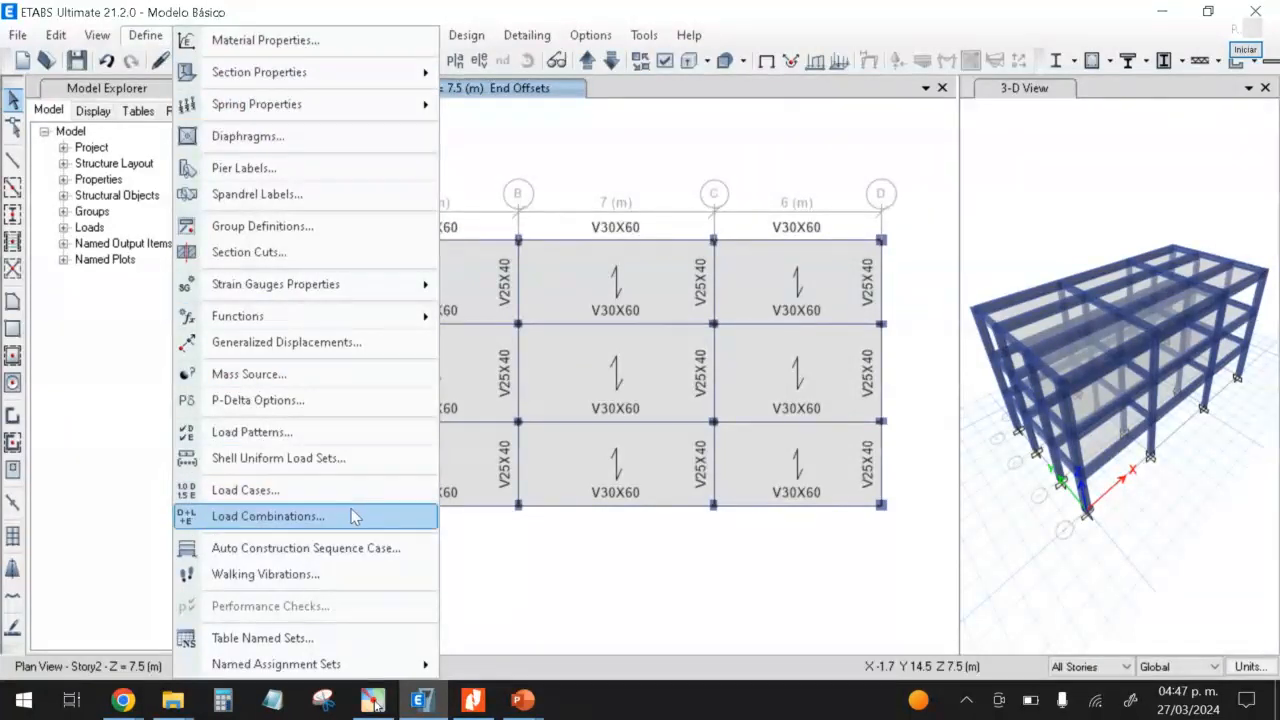
click(288, 526)
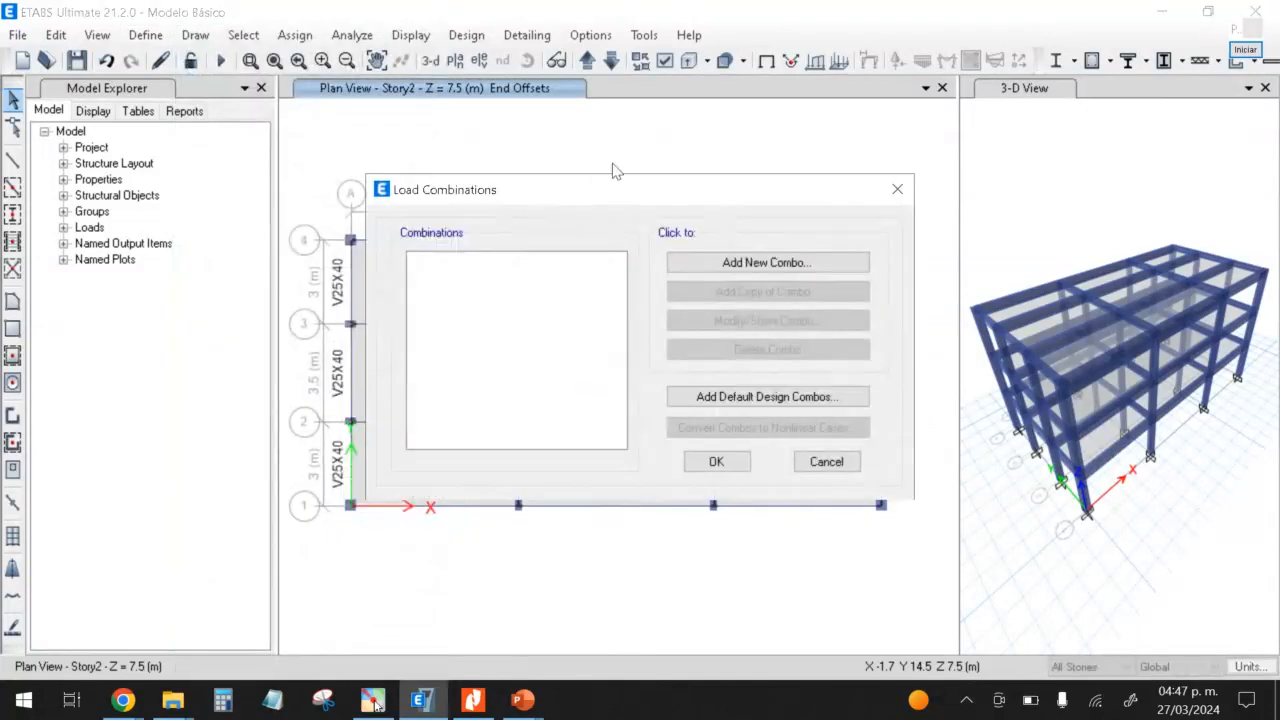
click(752, 266)
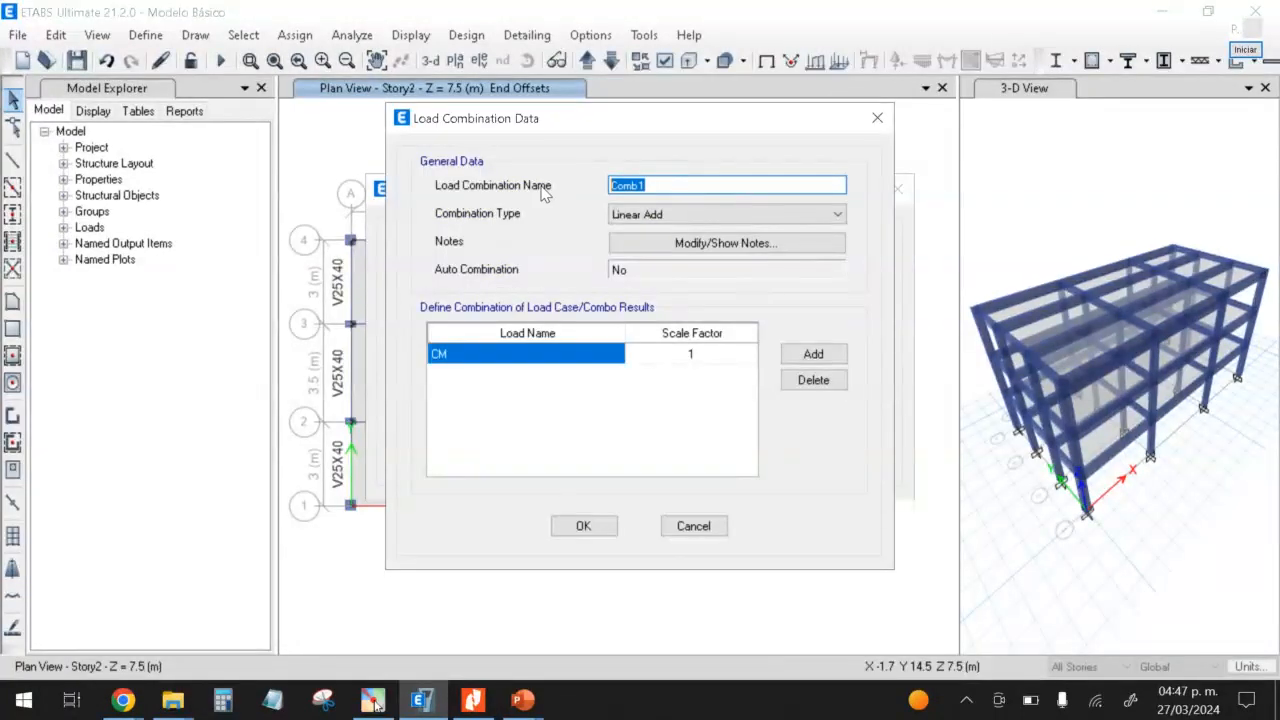
text(CMTotal)
click(688, 220)
click(676, 214)
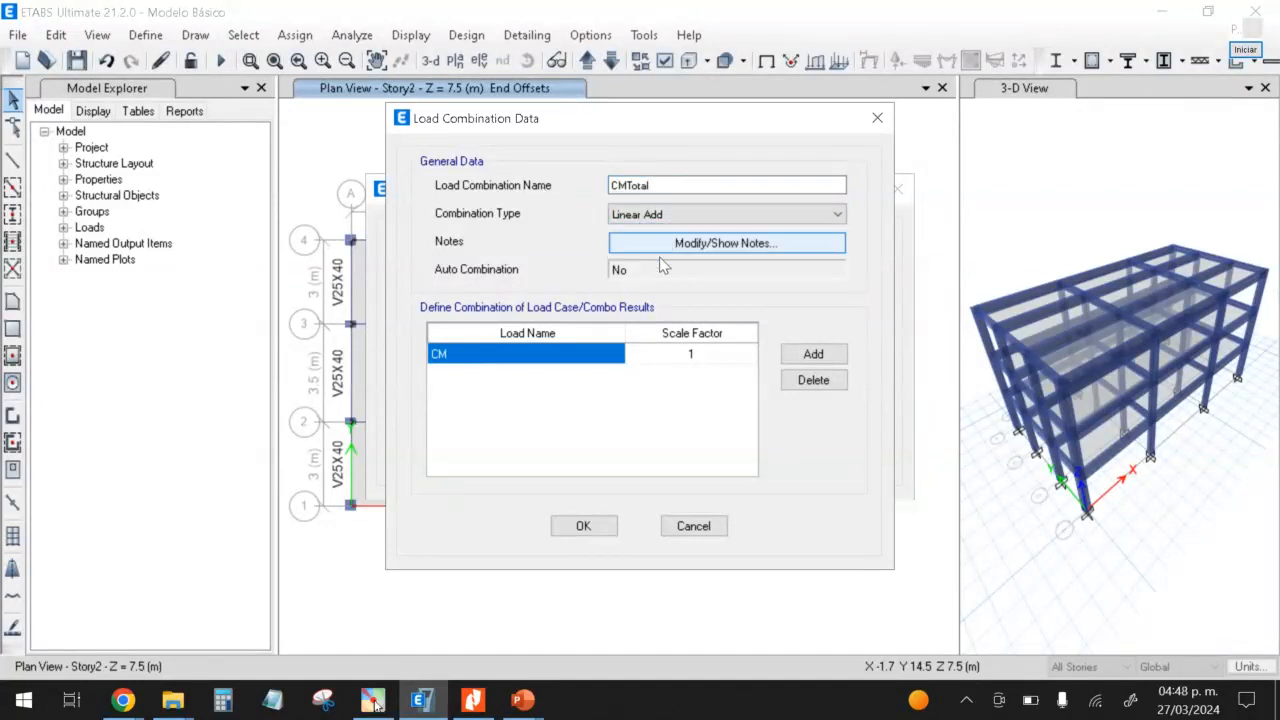
Step: Include the load cases CM and CMAdic with scale factor 1 in the CMTotal combination and accept it
click(598, 358)
click(468, 356)
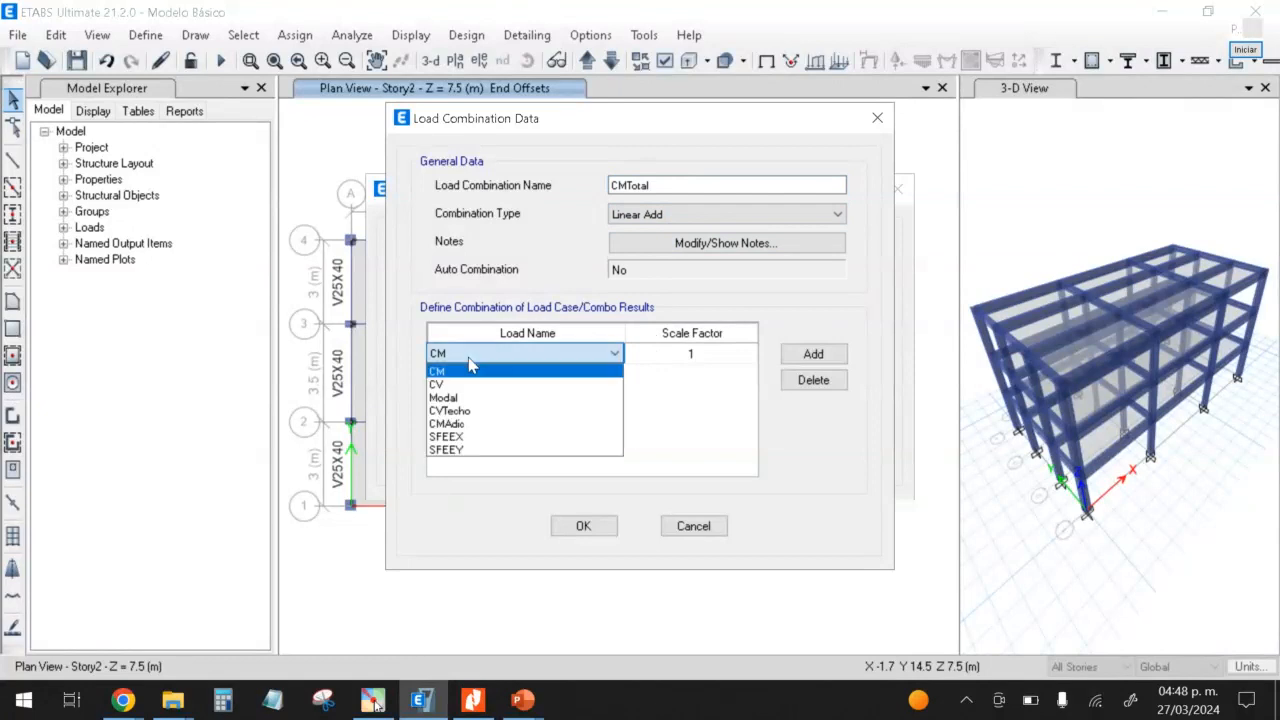
click(483, 372)
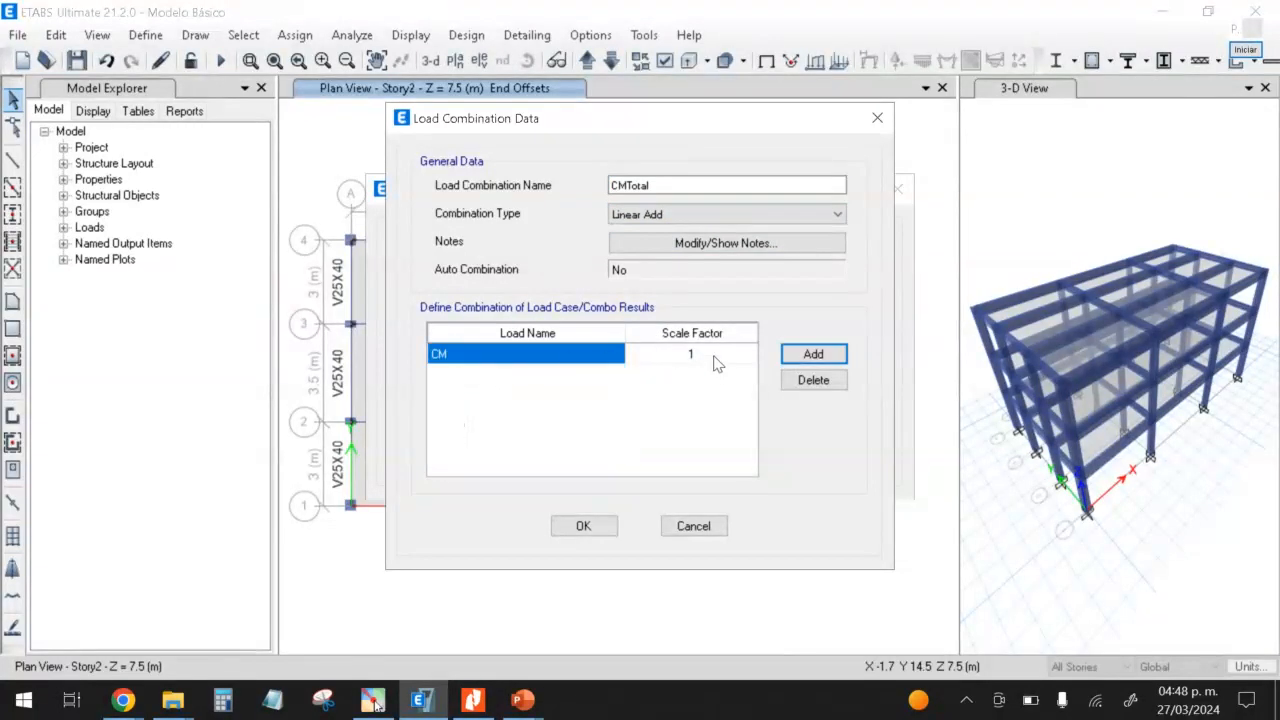
click(813, 354)
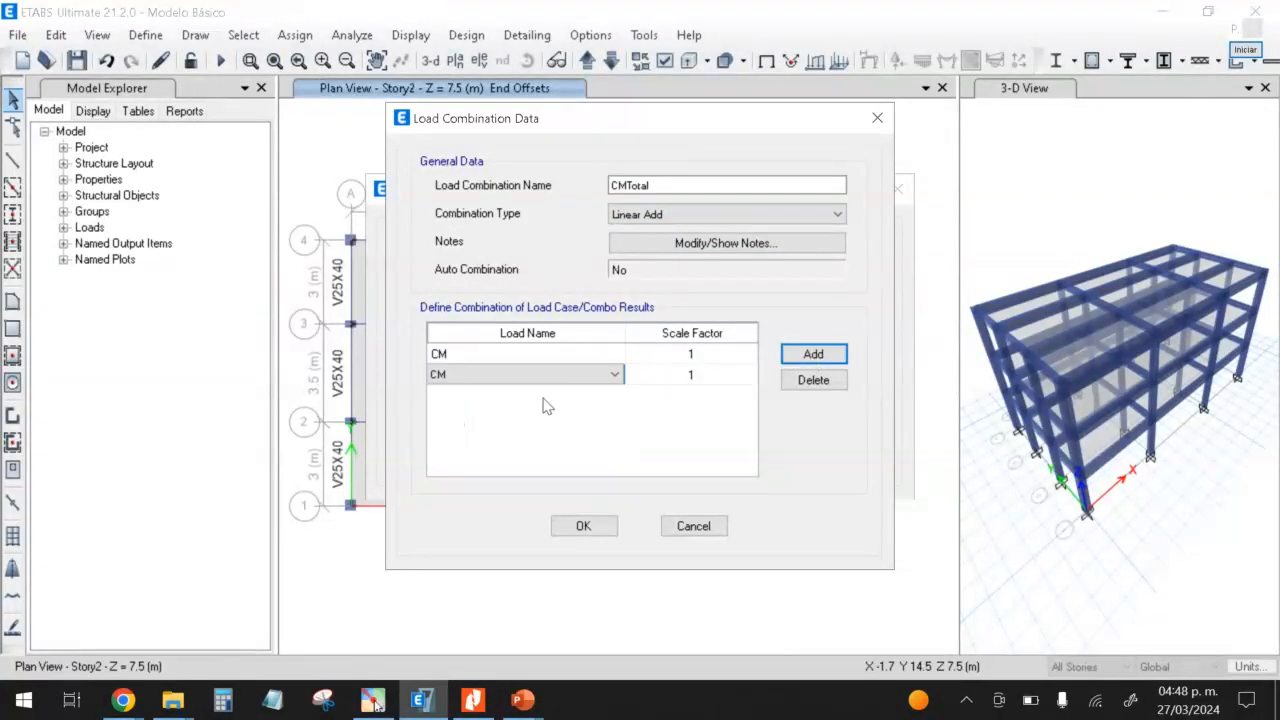
click(537, 385)
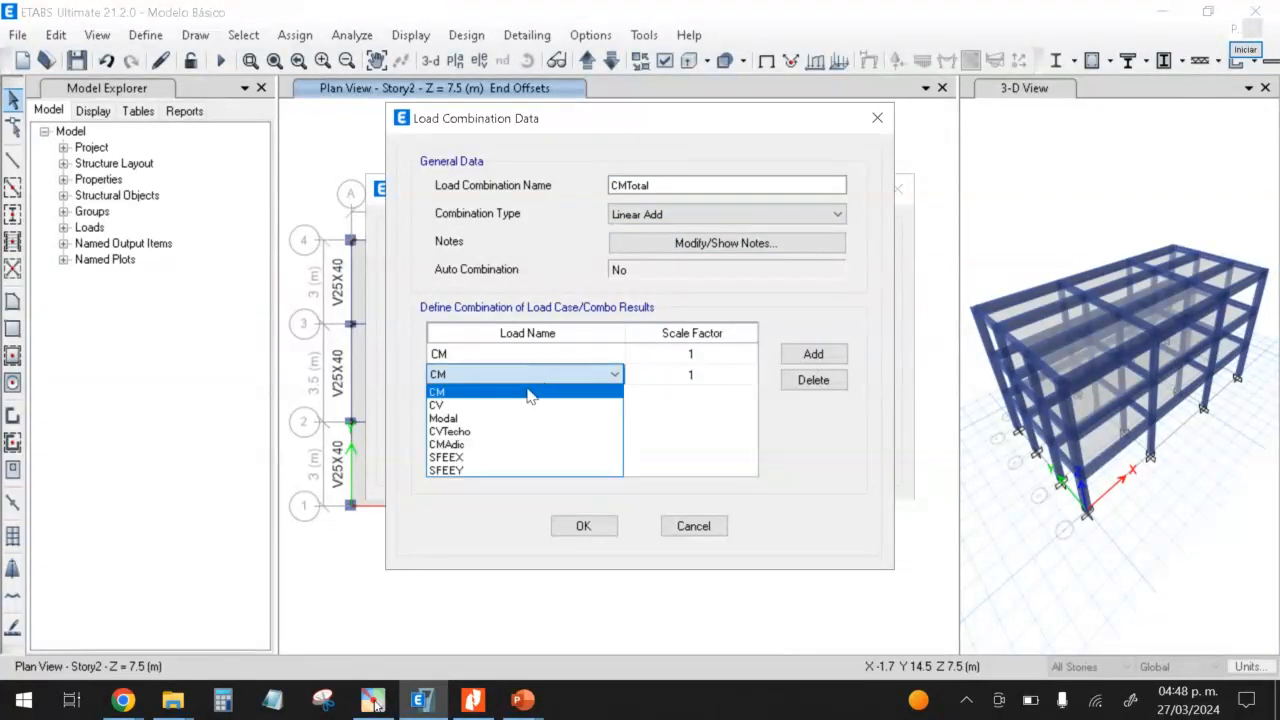
click(517, 447)
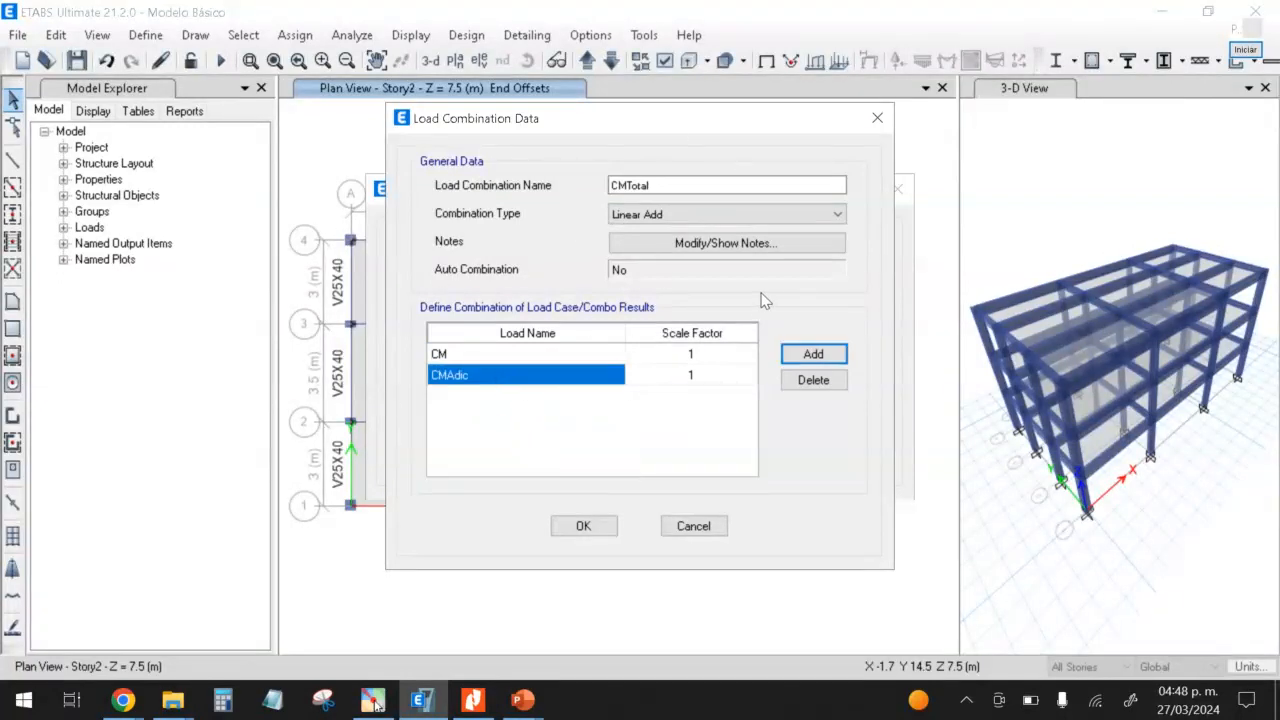
click(580, 530)
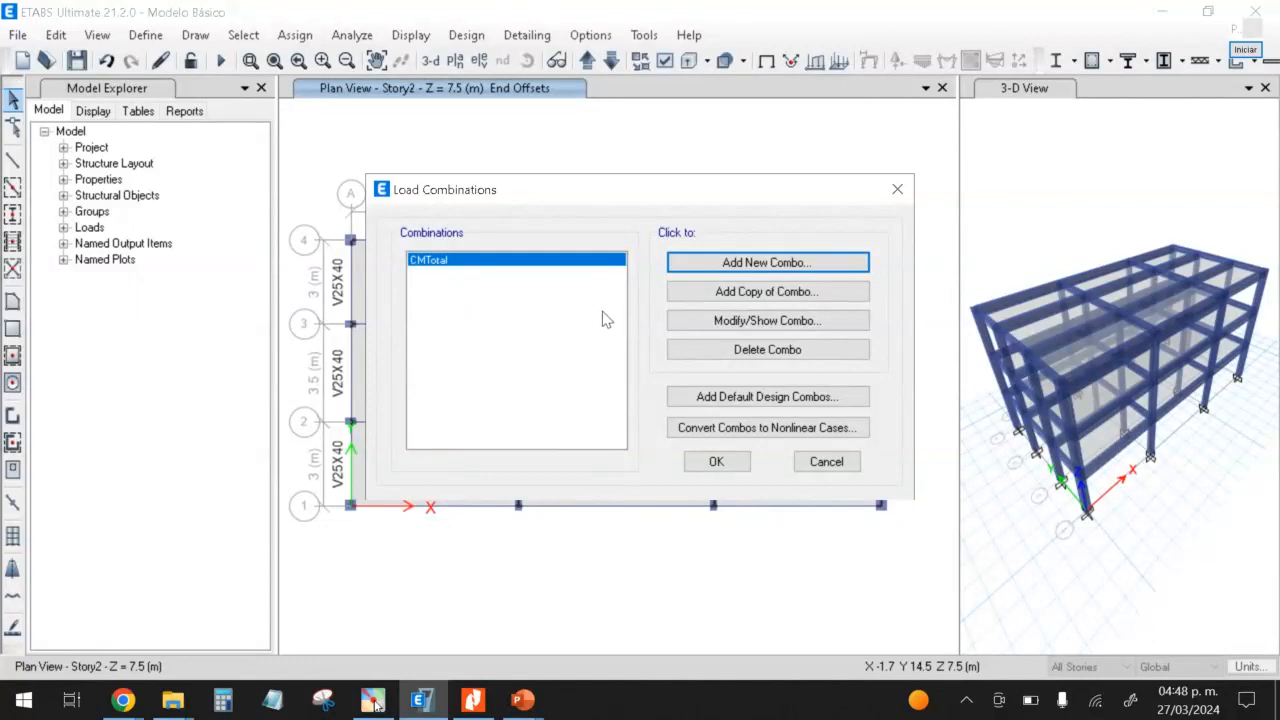
Step: Create a Linear Add load combination named CVTotal with the load cases CV and CVTecho, each with scale factor 1
click(742, 264)
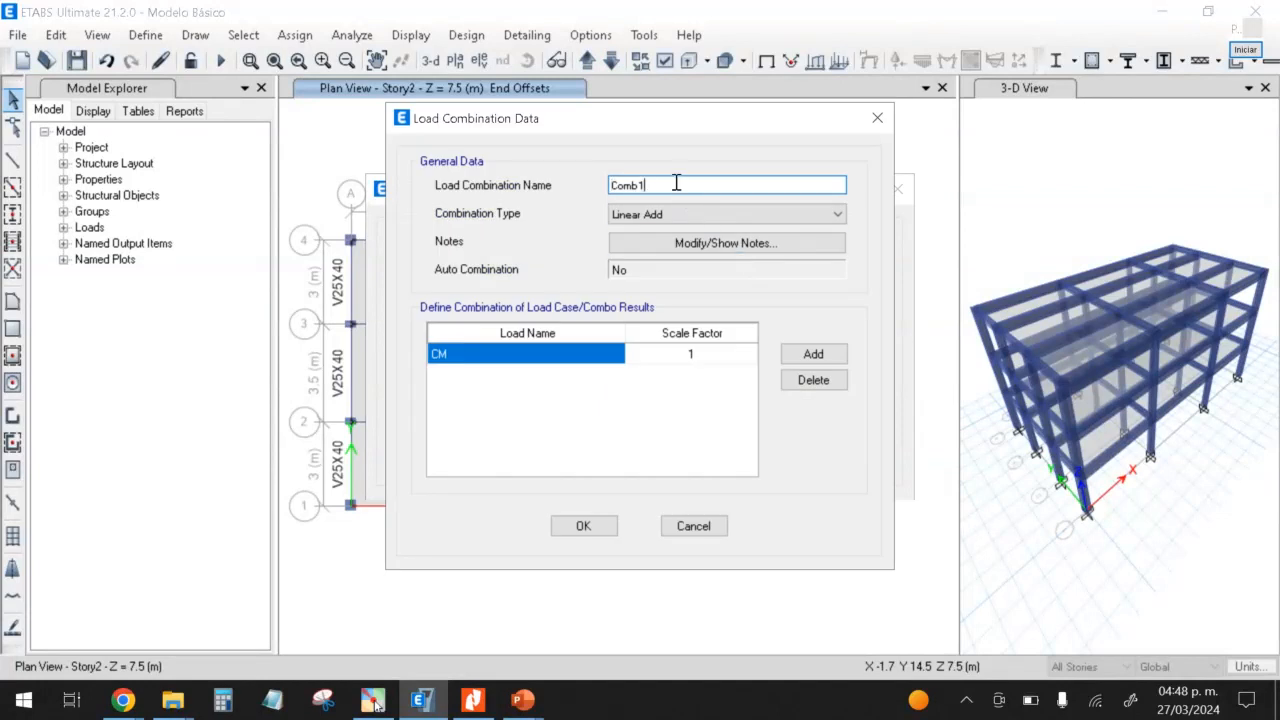
drag(674, 185, 518, 186)
text(CVTotal)
click(612, 354)
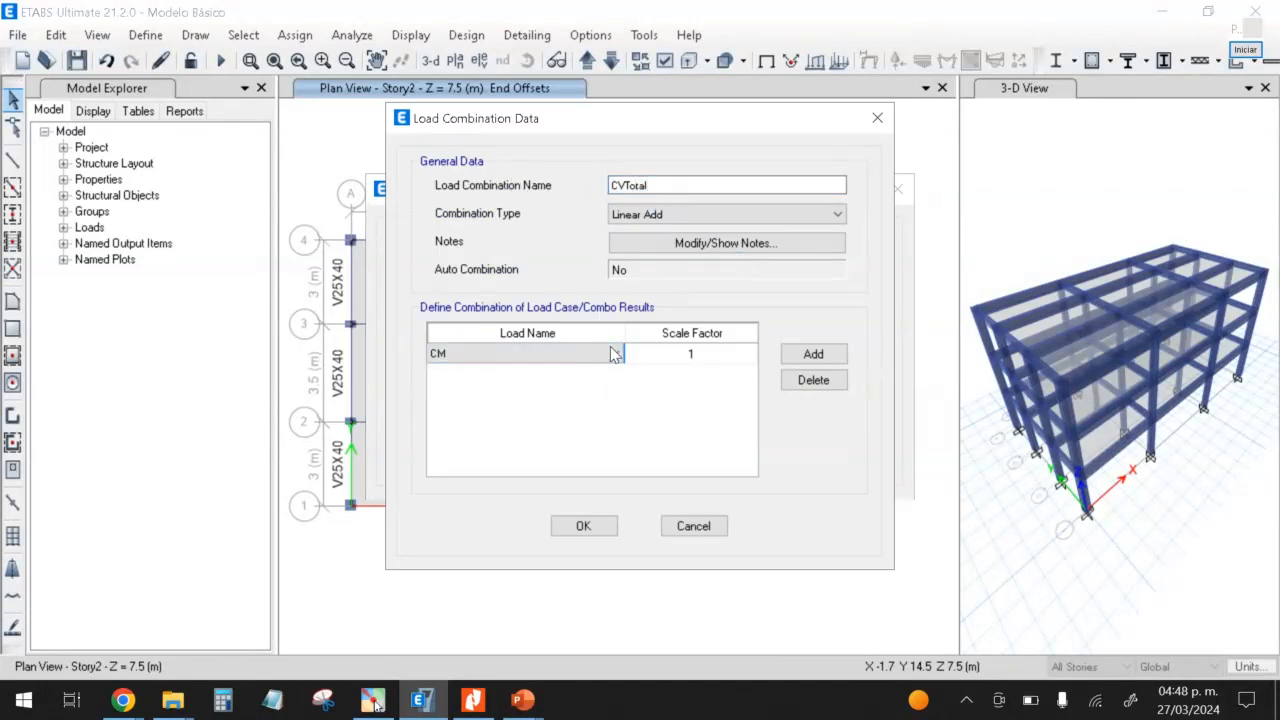
click(614, 353)
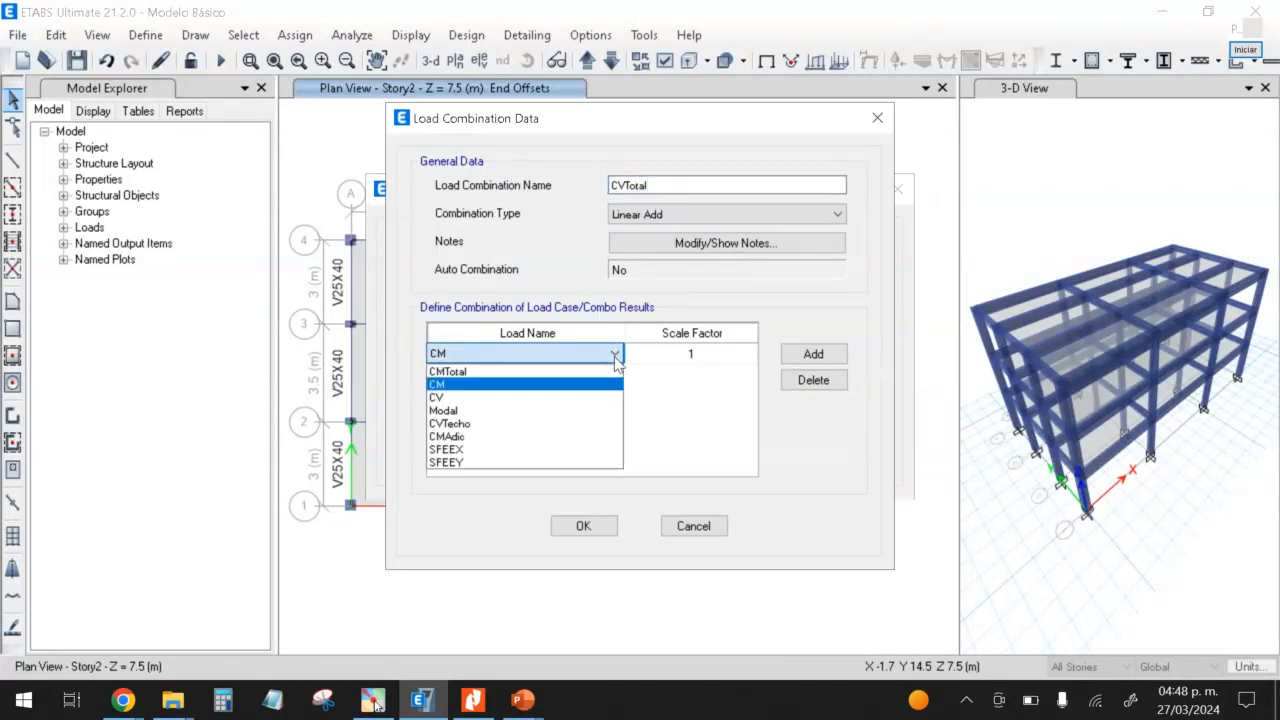
click(478, 398)
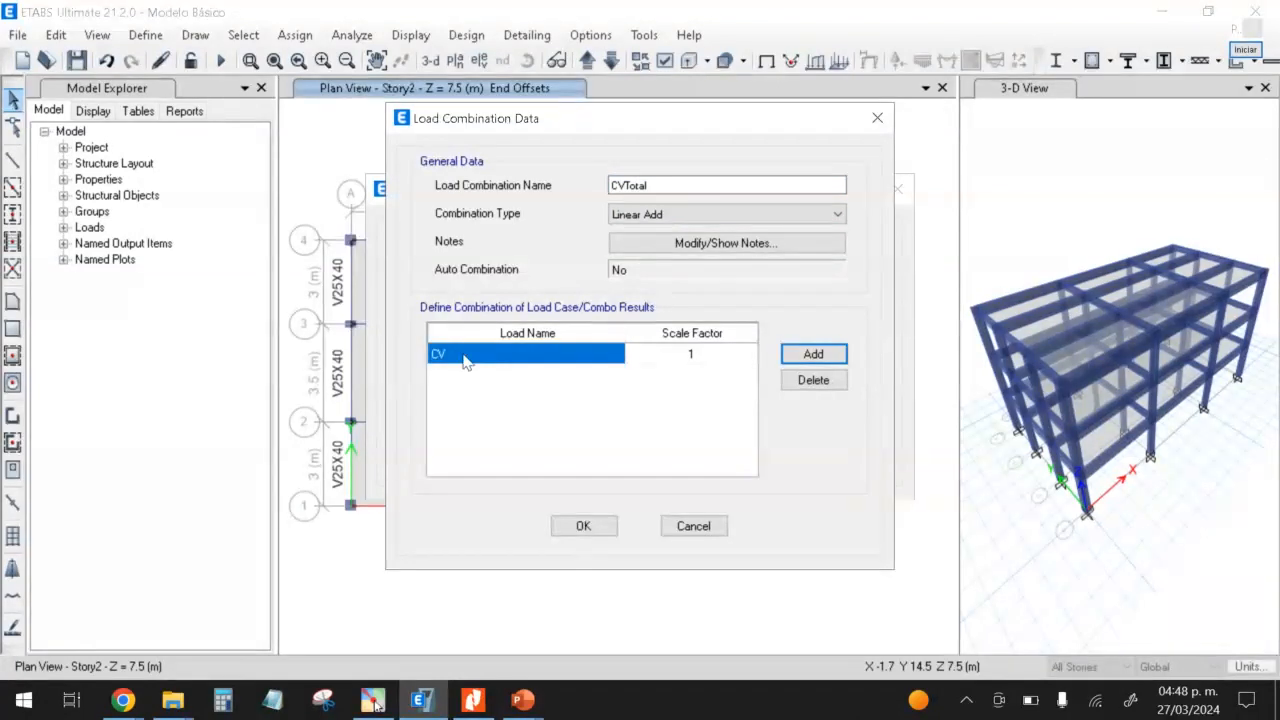
click(807, 356)
click(565, 378)
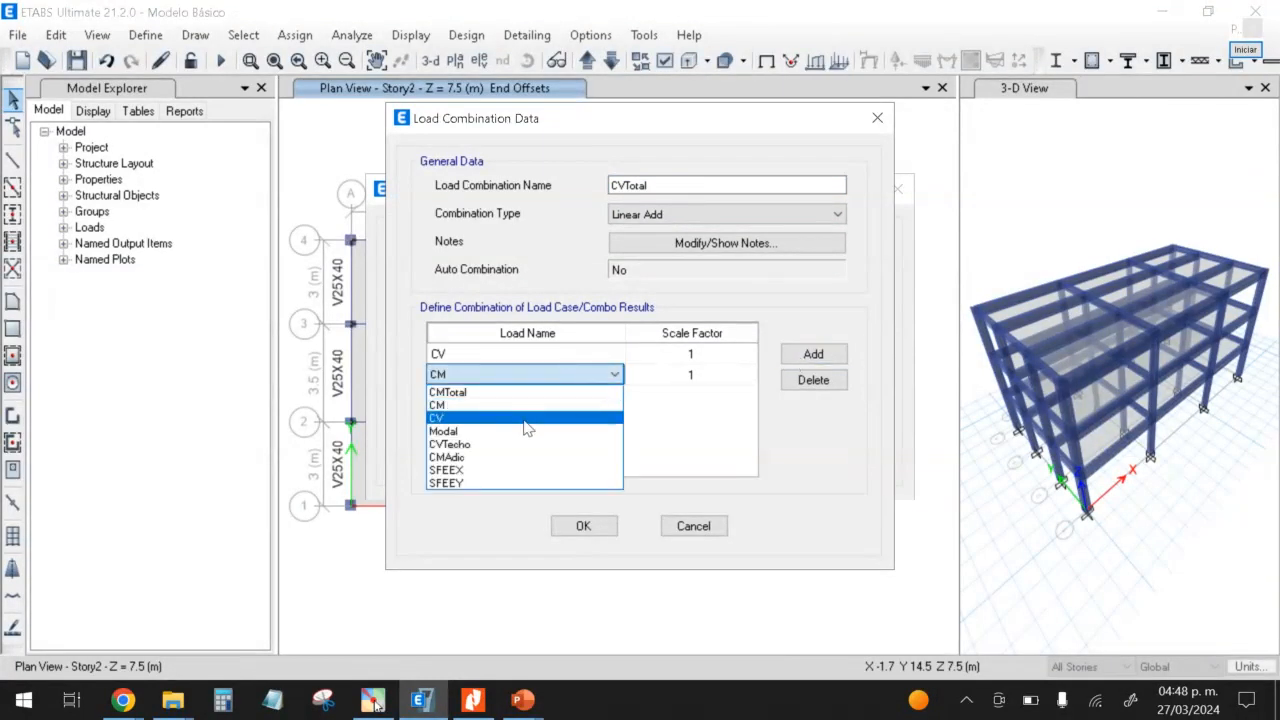
click(500, 446)
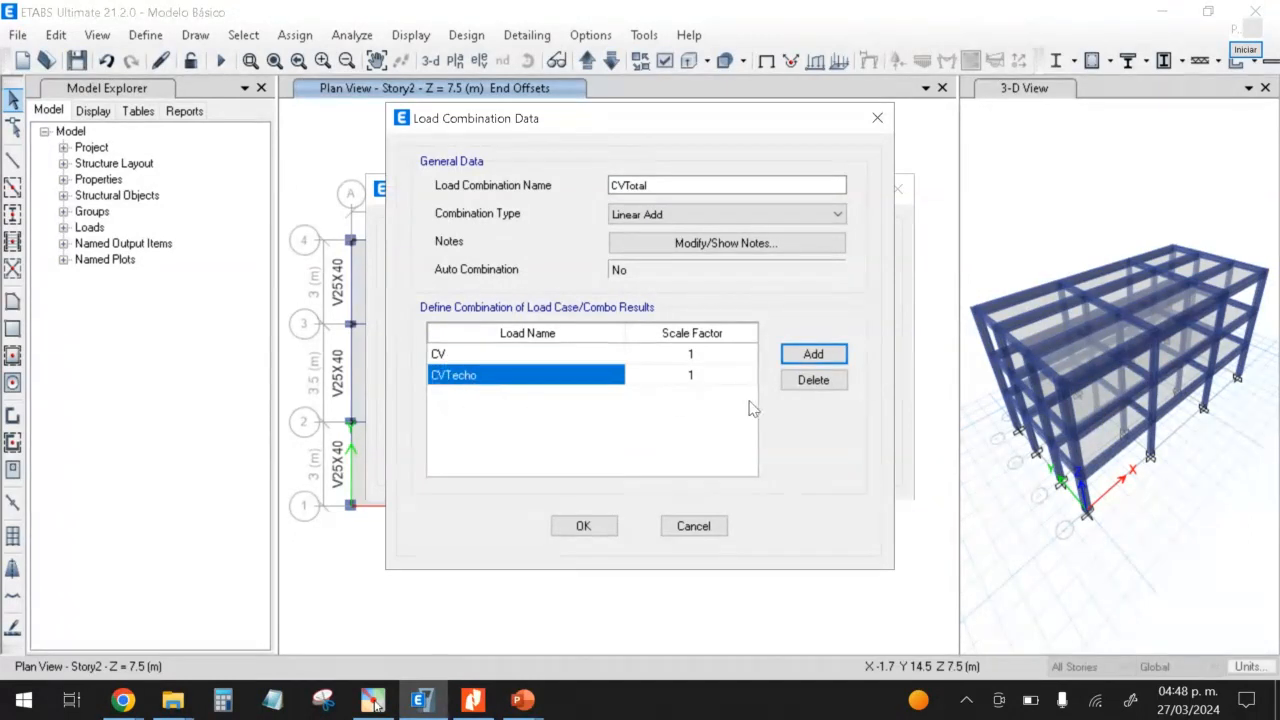
Step: Review the CV and CVTecho rows of the CVTotal combination, accept it and finish defining load combinations
click(490, 372)
click(490, 356)
click(491, 376)
click(491, 359)
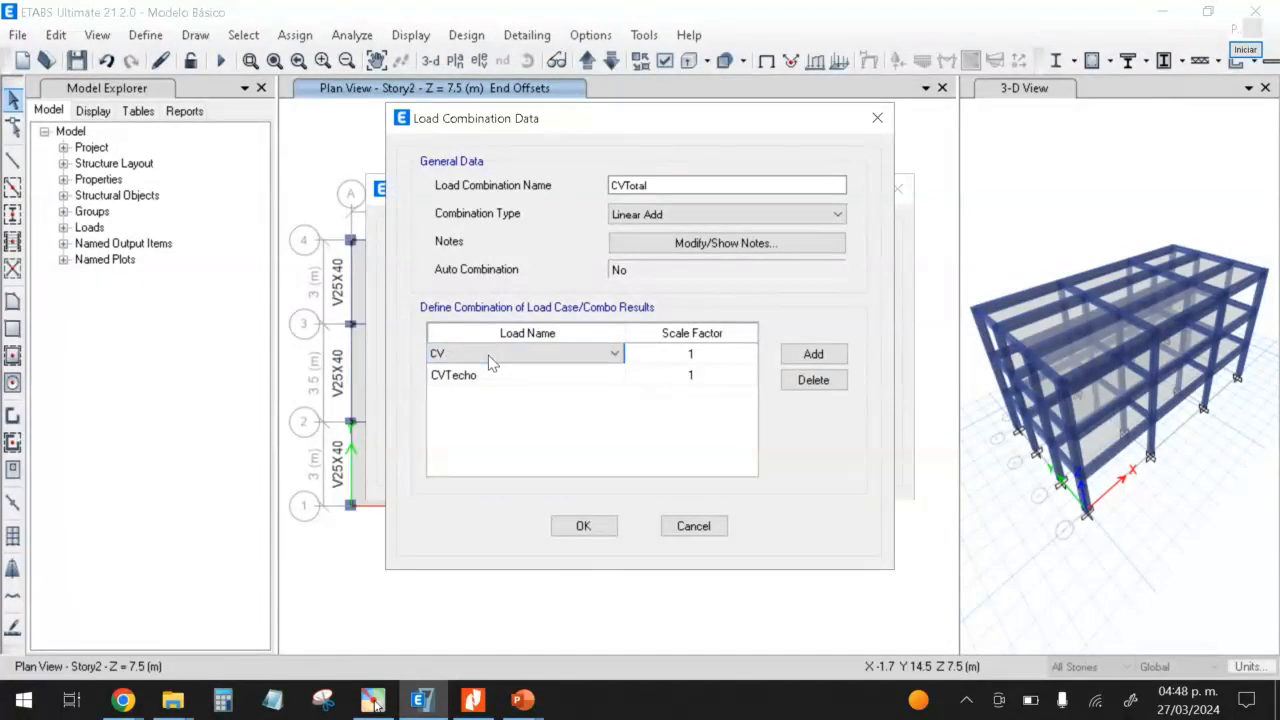
click(492, 372)
click(494, 357)
click(492, 368)
click(492, 356)
click(493, 370)
click(494, 357)
click(495, 371)
click(496, 358)
click(497, 374)
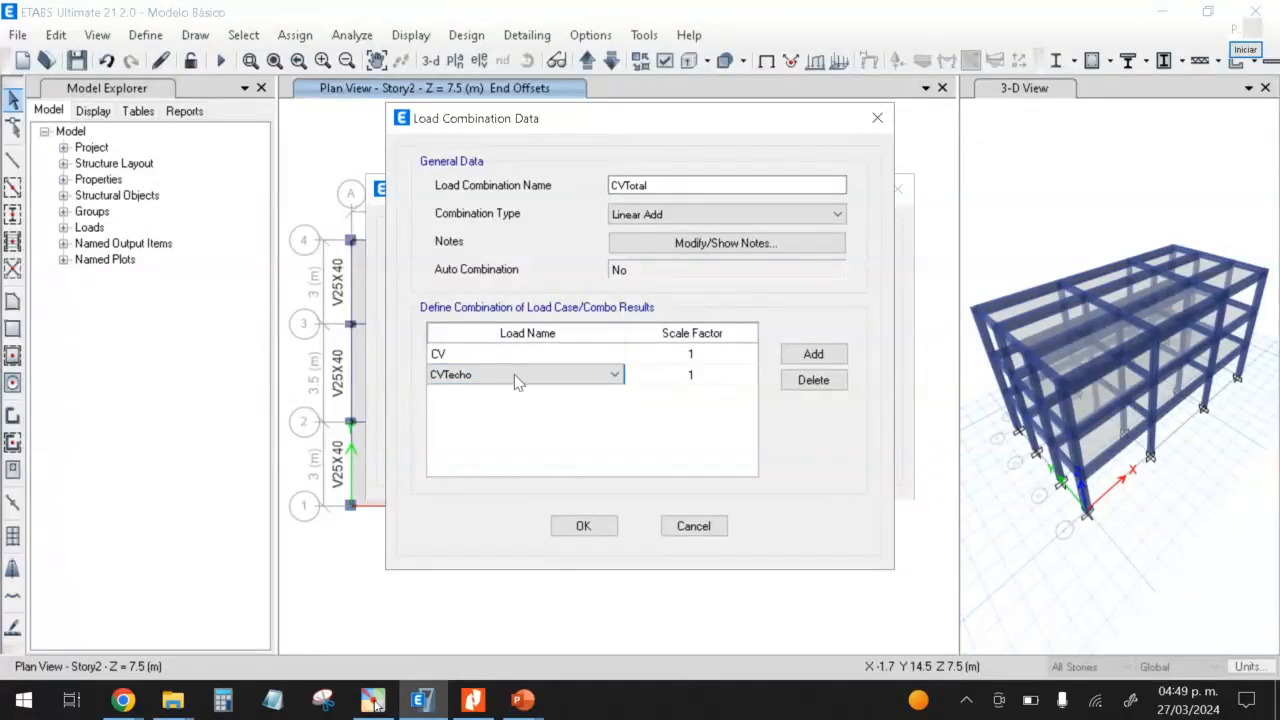
click(592, 530)
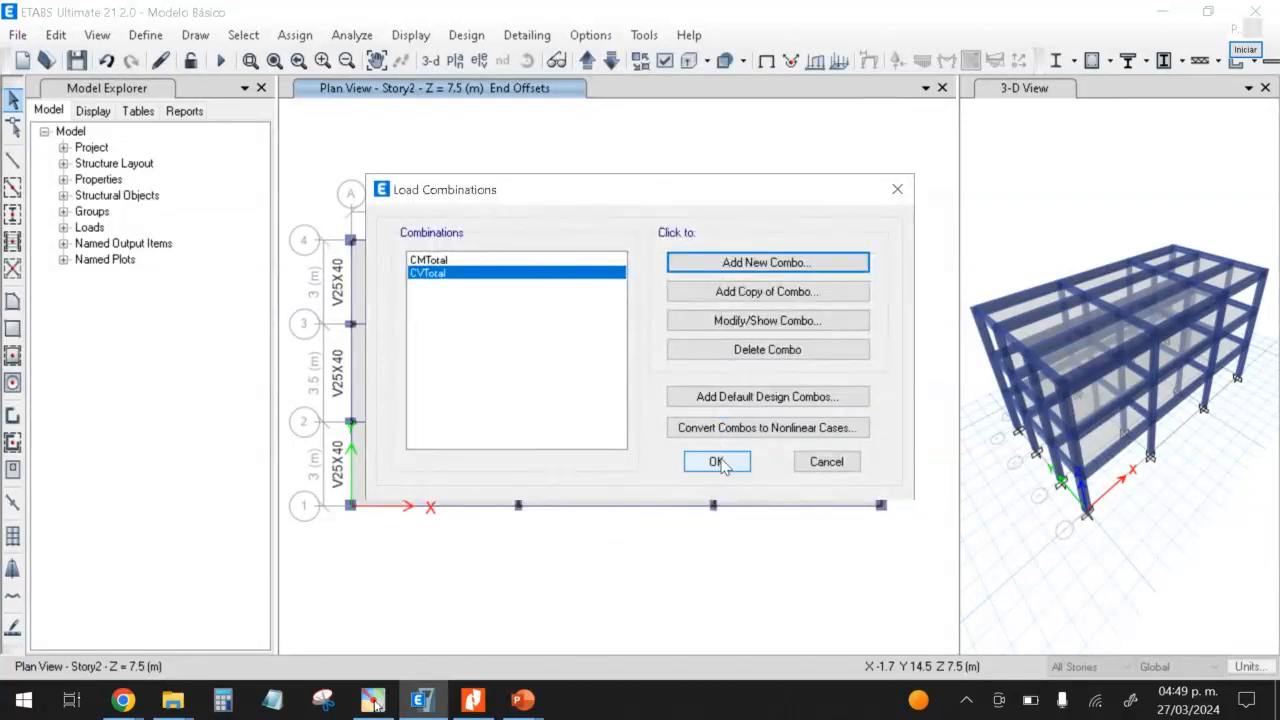
click(716, 463)
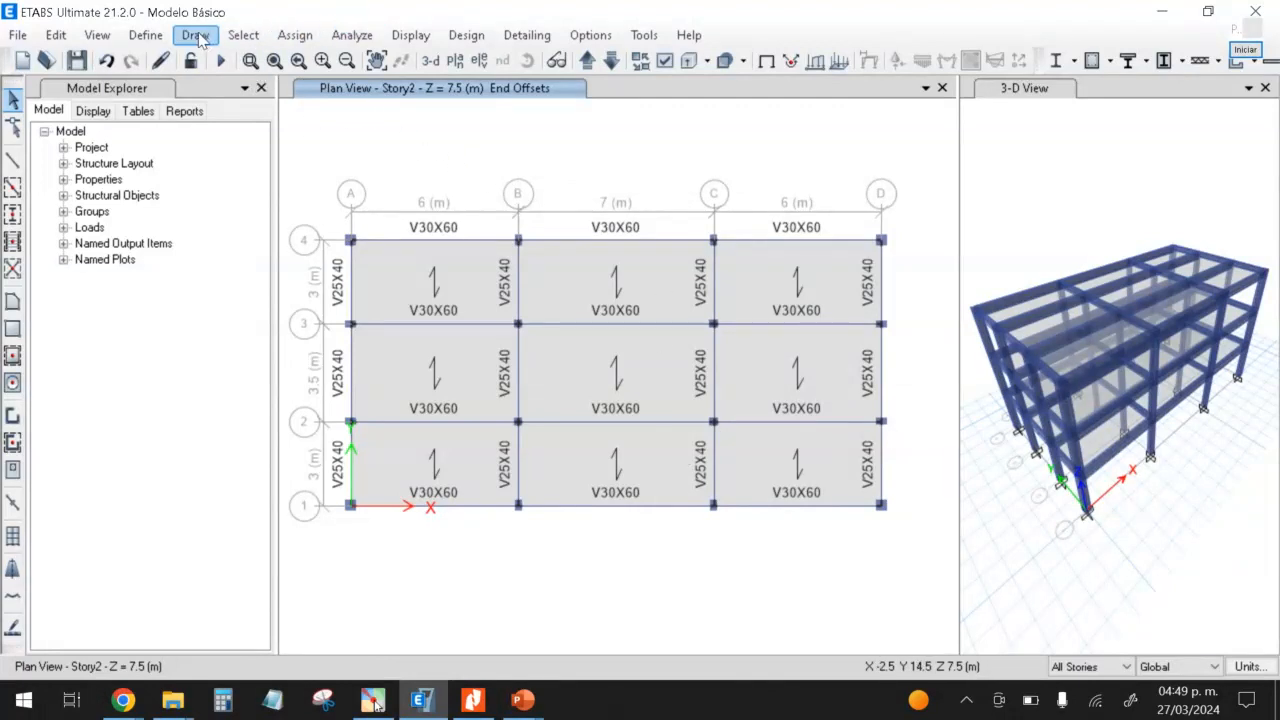
Step: Set the plan's selection scope to All Stories and window-select the entire building
mouse_move(566, 200)
middle_down()
mouse_move(583, 206)
mouse_move(578, 196)
middle_up()
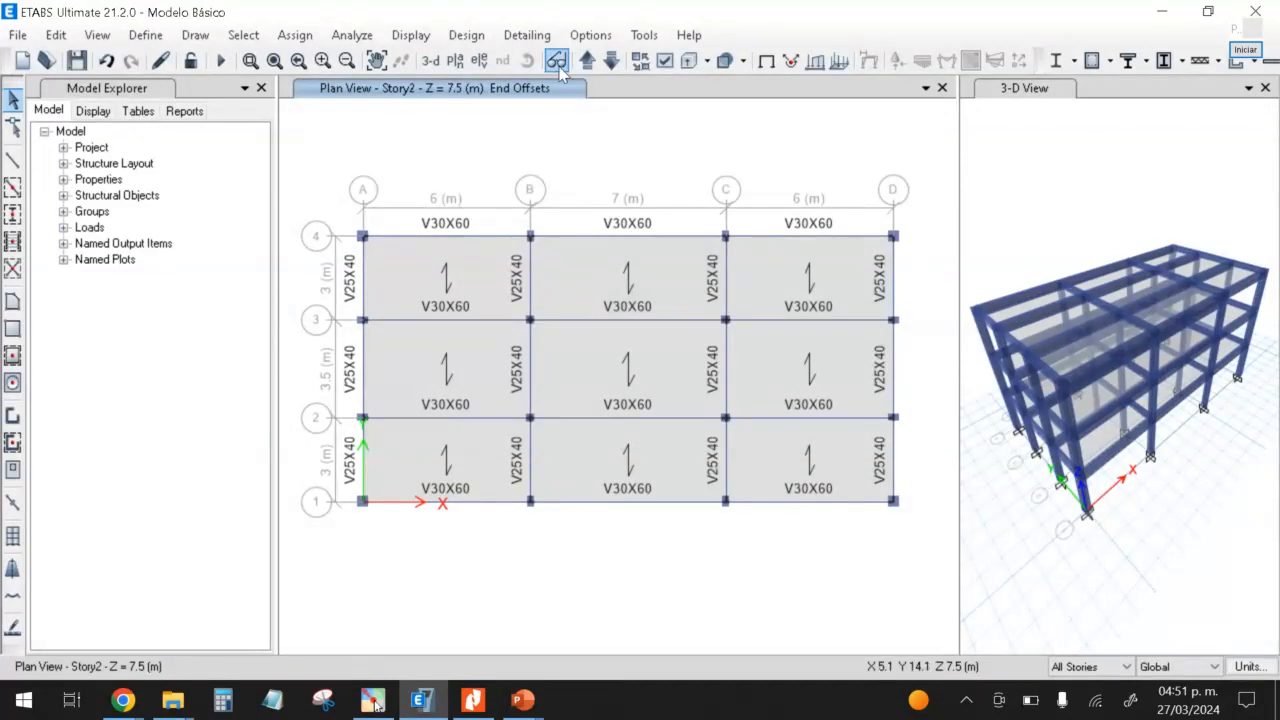
click(1092, 666)
click(1095, 697)
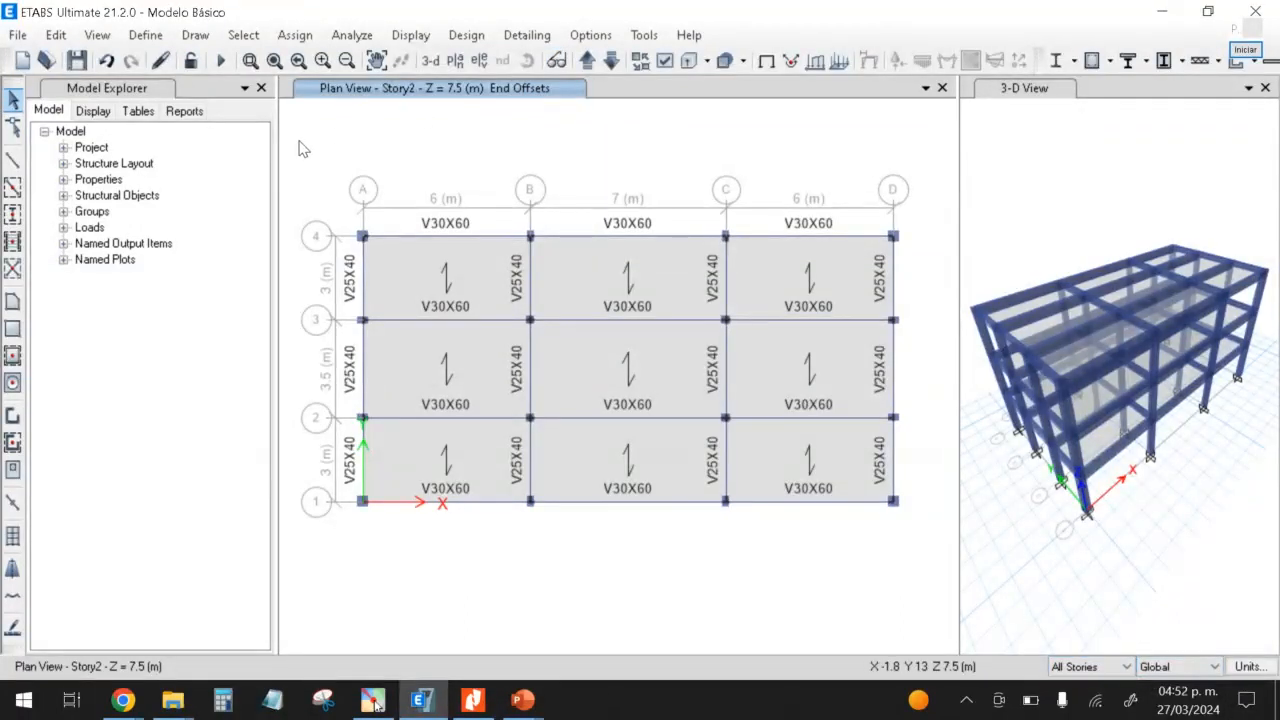
drag(294, 137, 942, 572)
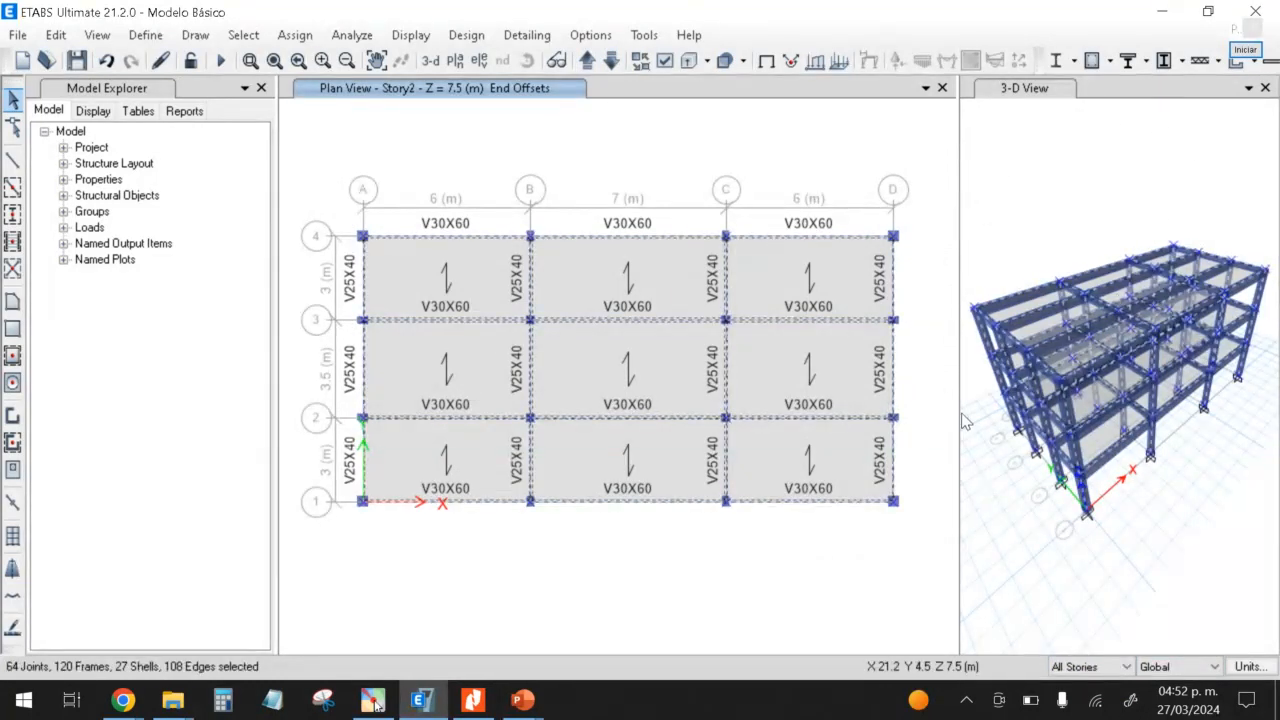
Step: Start a shell diaphragm assignment for the selected objects and choose diaphragm D1
click(295, 35)
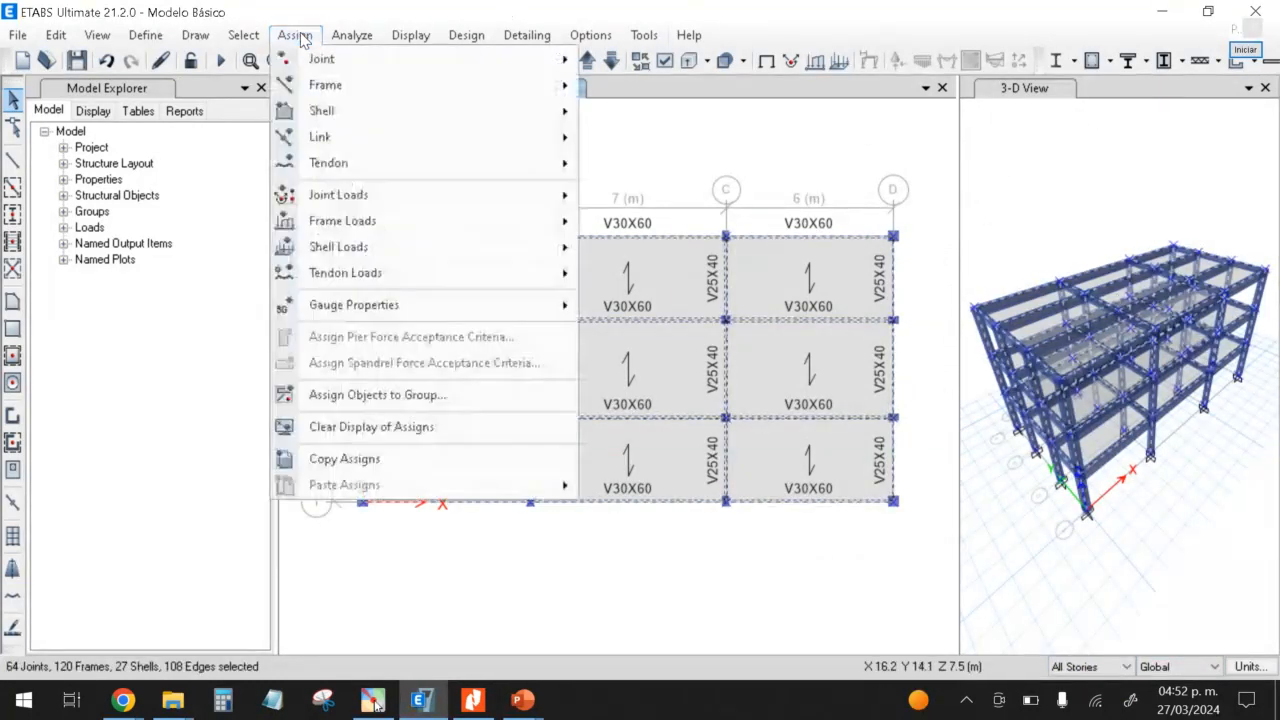
mouse_move(410, 35)
mouse_move(295, 35)
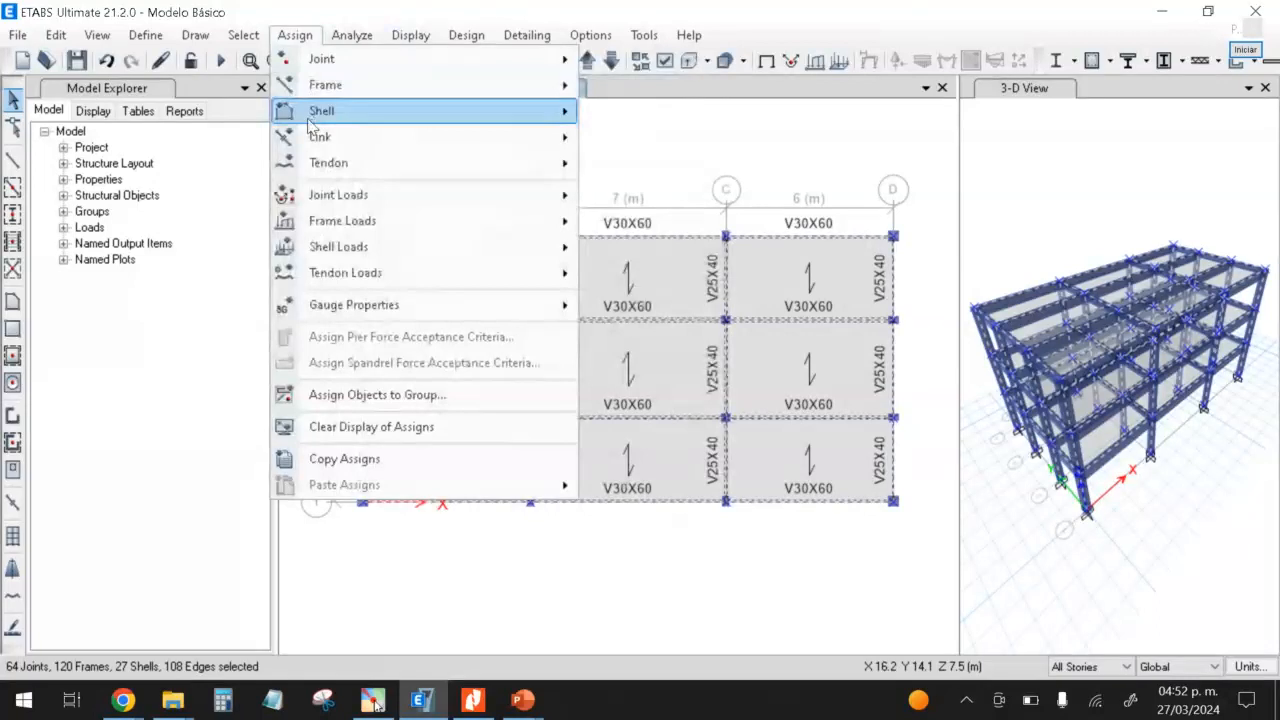
mouse_move(330, 112)
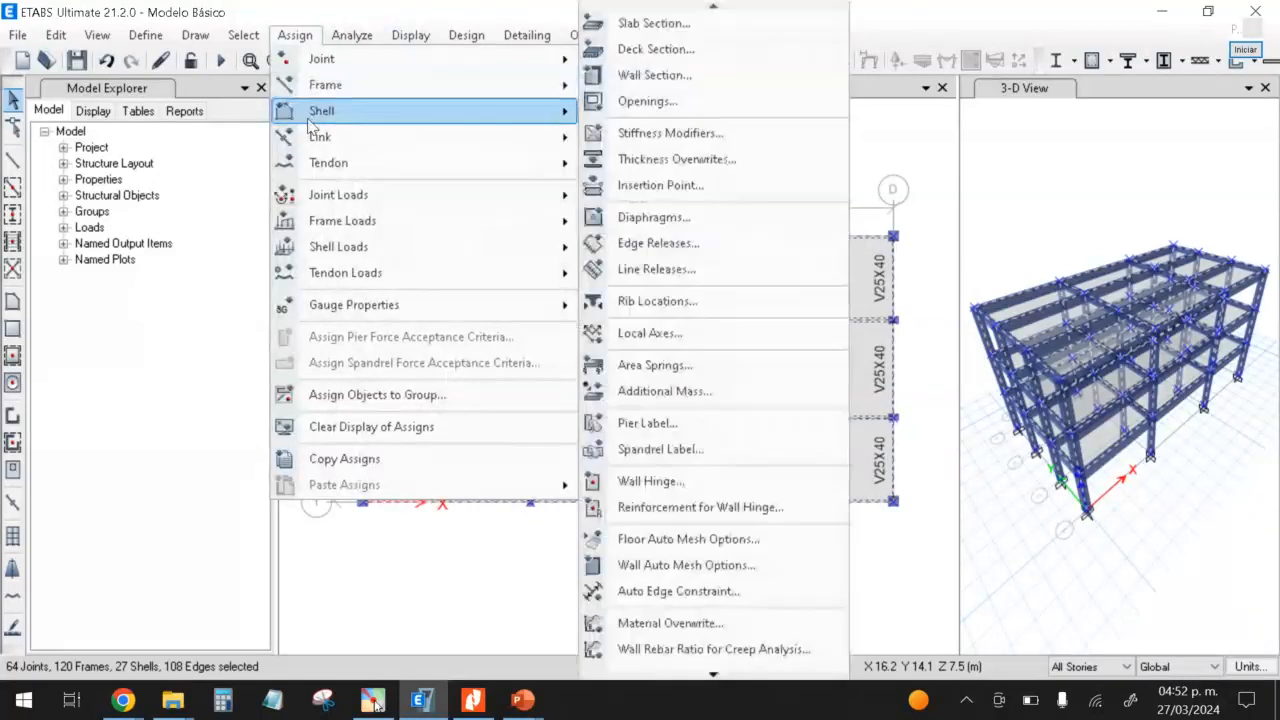
click(664, 218)
click(535, 208)
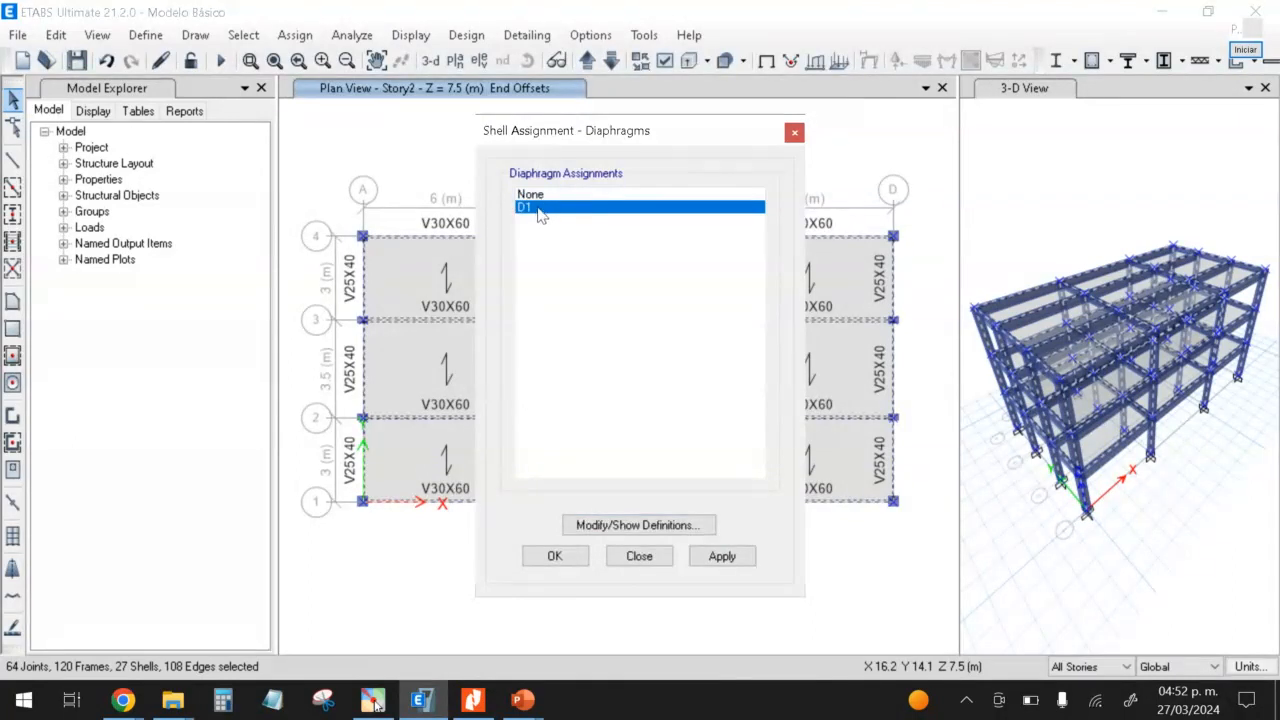
Step: Inspect the definition of diaphragm D1, mark its Rigid and Semi Rigid options with the annotation pen, and accept it as Rigid
click(646, 527)
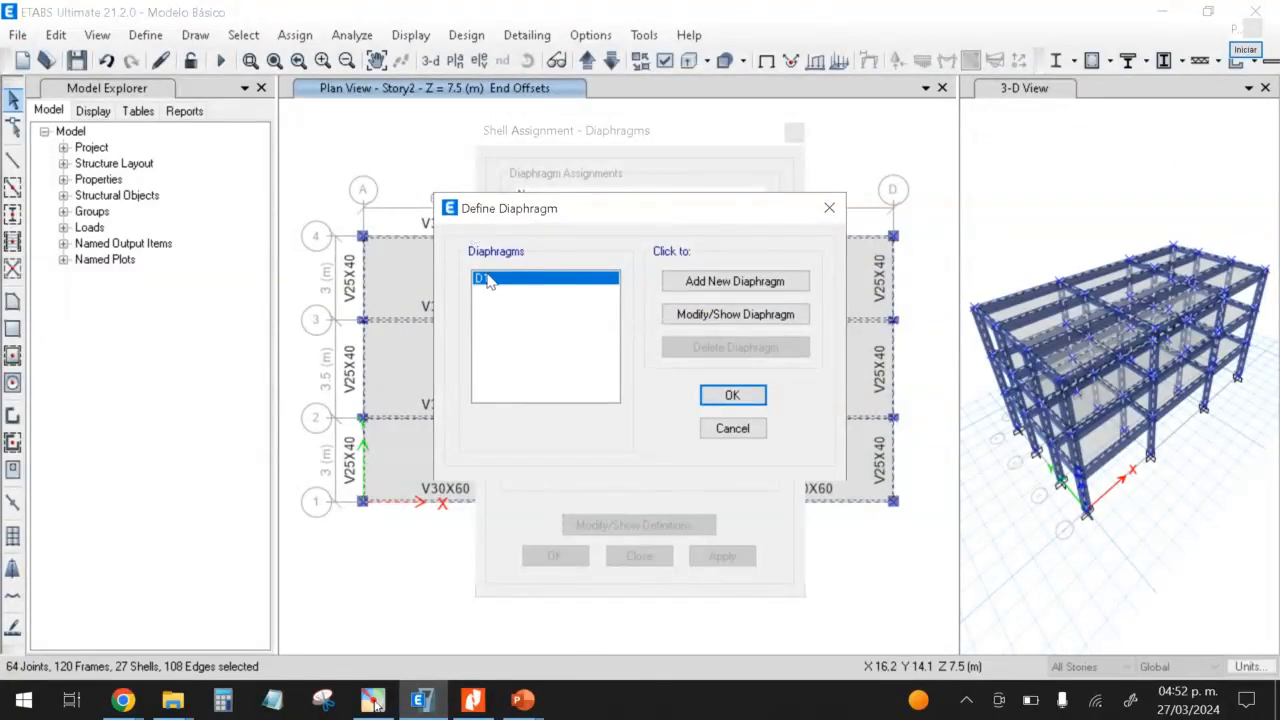
click(730, 320)
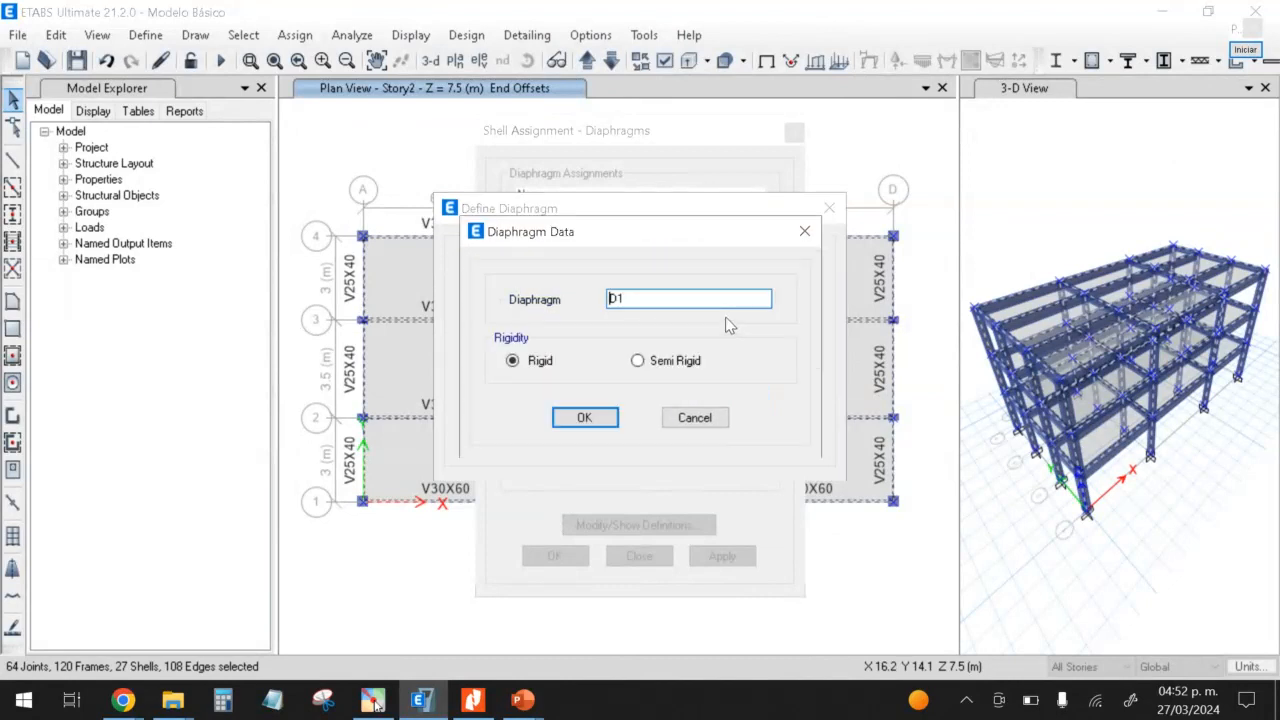
click(1247, 53)
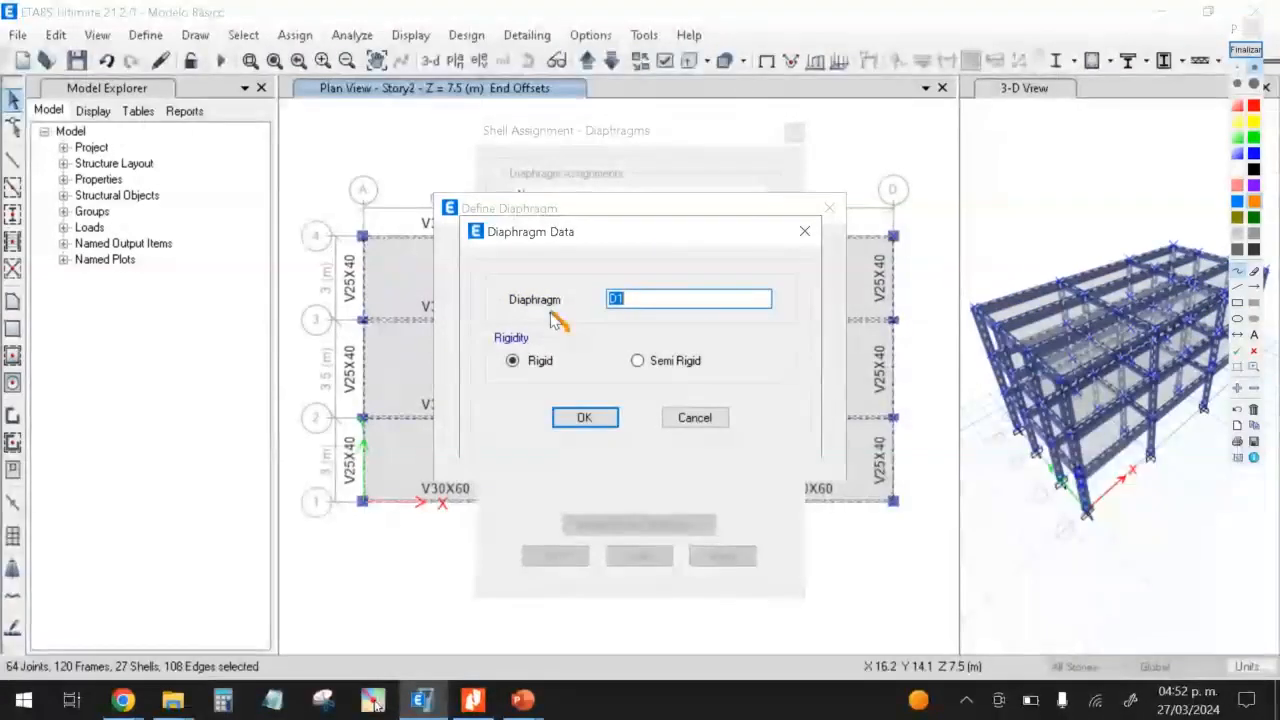
mouse_move(552, 316)
mouse_down()
mouse_move(485, 360)
mouse_move(572, 362)
mouse_move(570, 332)
mouse_move(620, 353)
mouse_move(596, 366)
mouse_up()
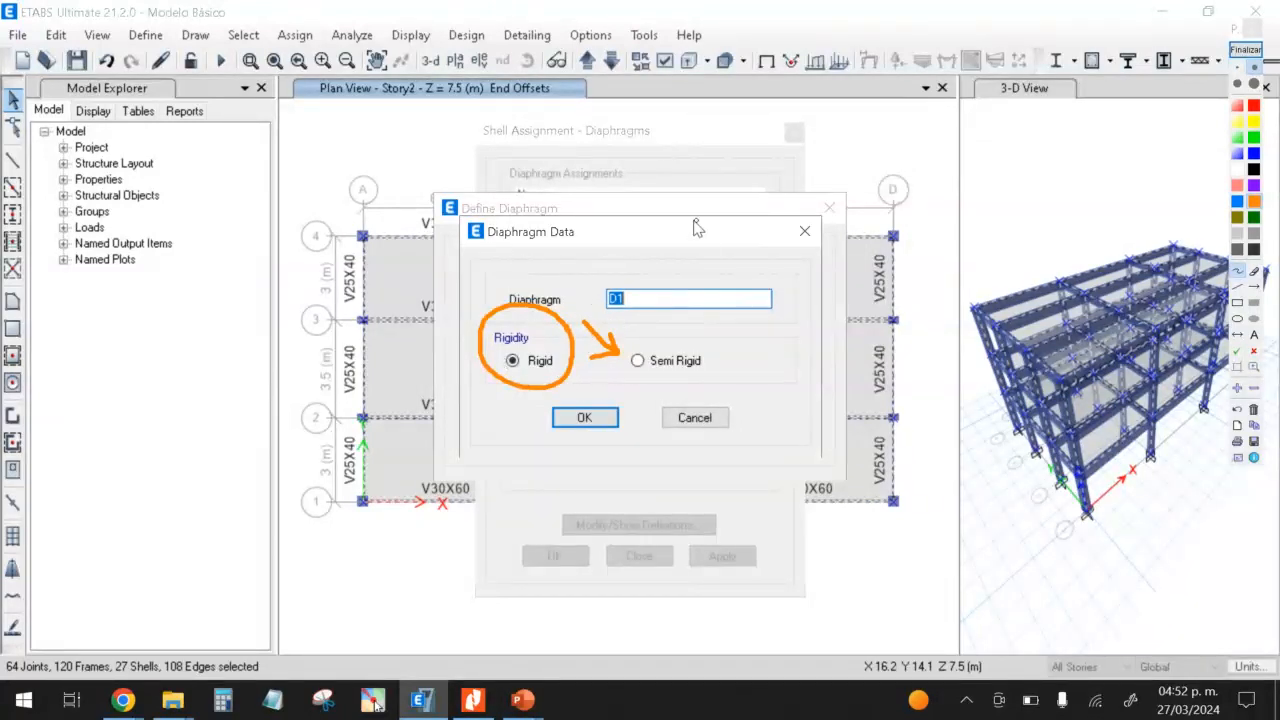
click(1245, 49)
click(577, 420)
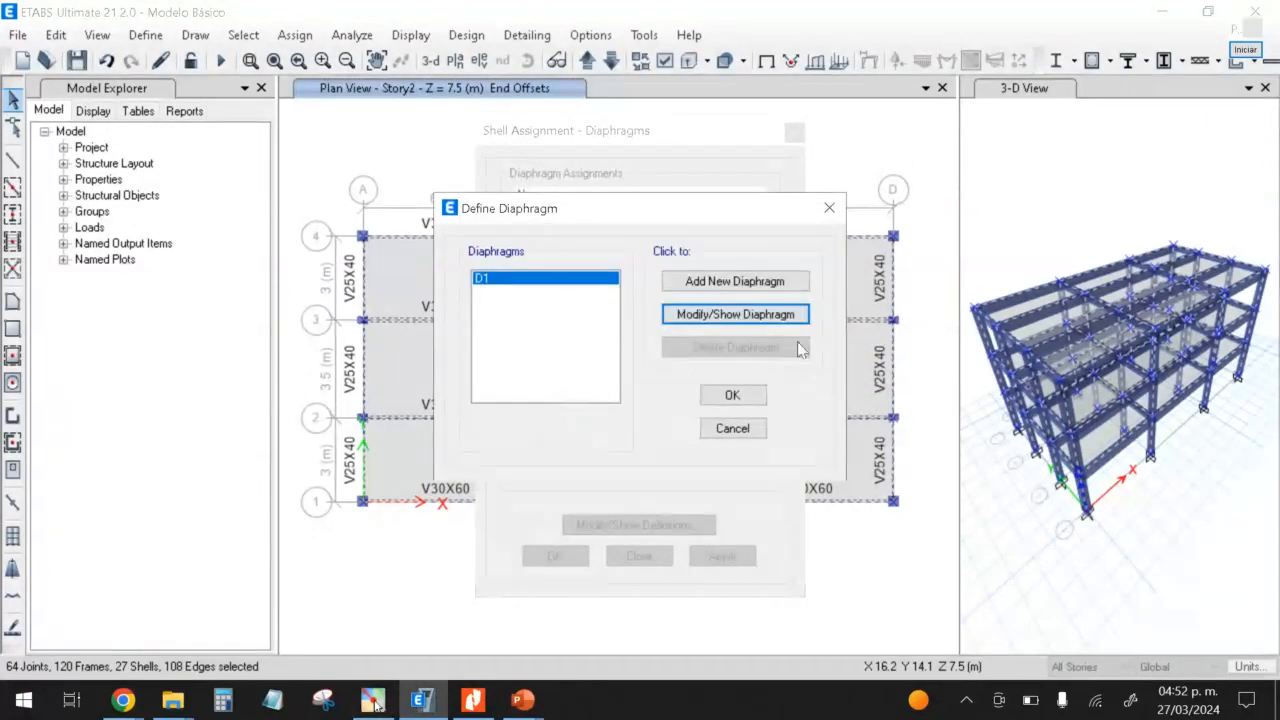
click(731, 394)
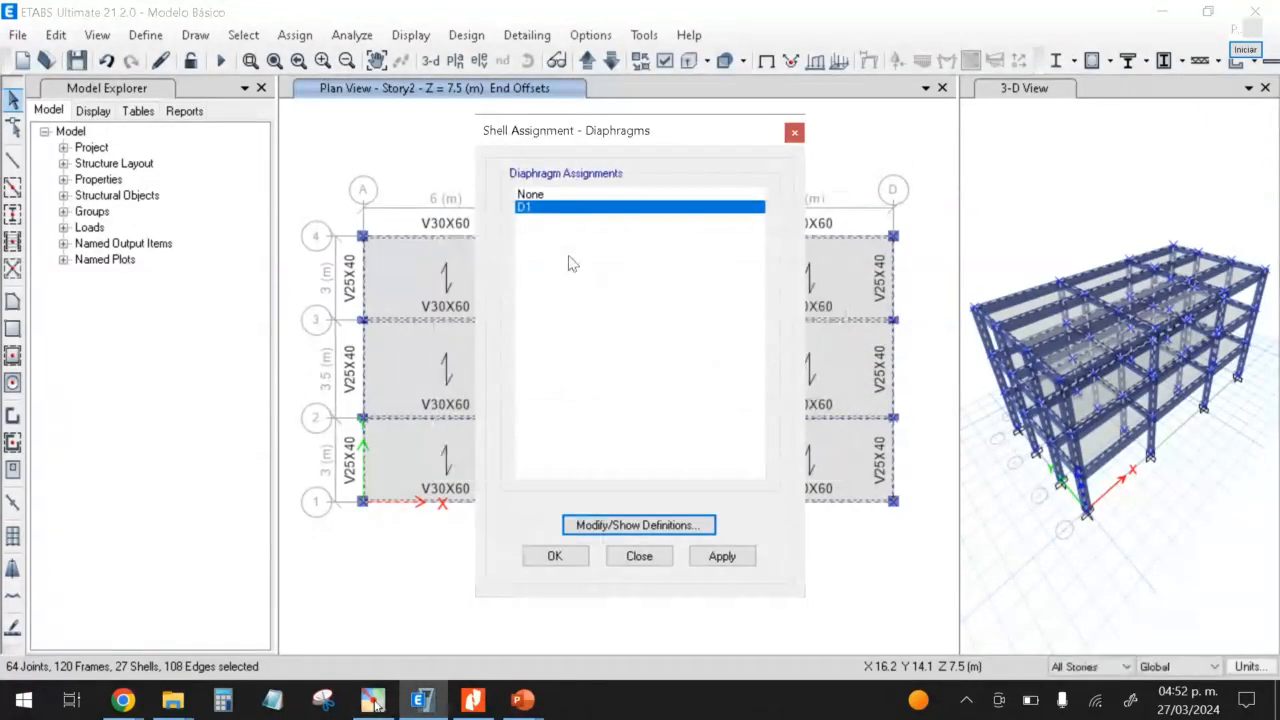
Step: Apply diaphragm D1 to the selected slabs on all stories and save the model
click(726, 560)
click(555, 558)
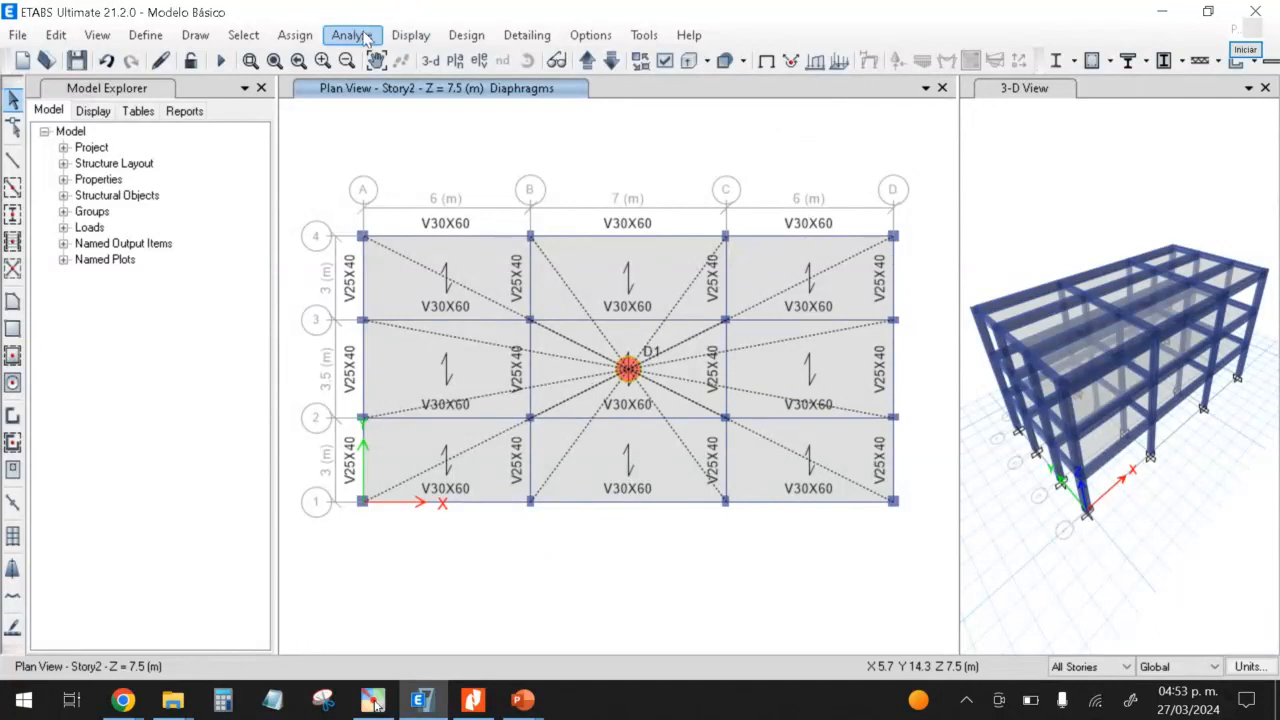
click(79, 63)
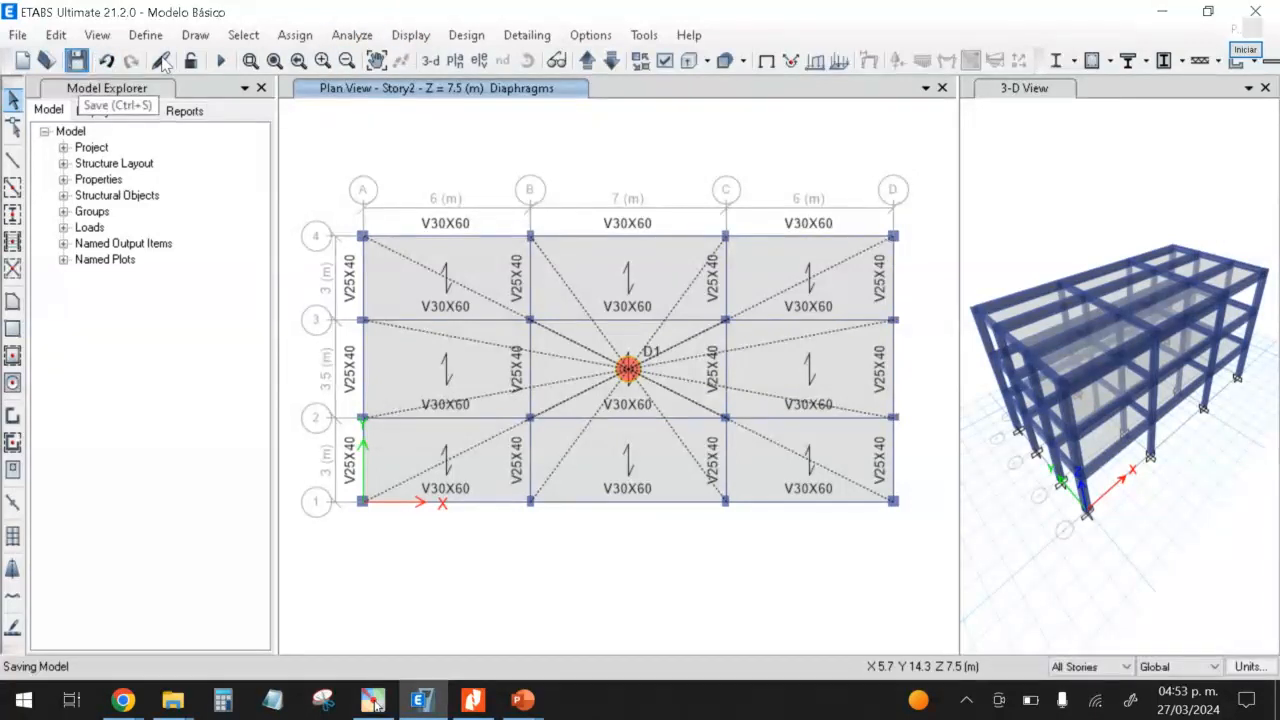
Step: Open the Check Model options and circle the joint, frame, shell and other check groups with the annotation pen
click(356, 40)
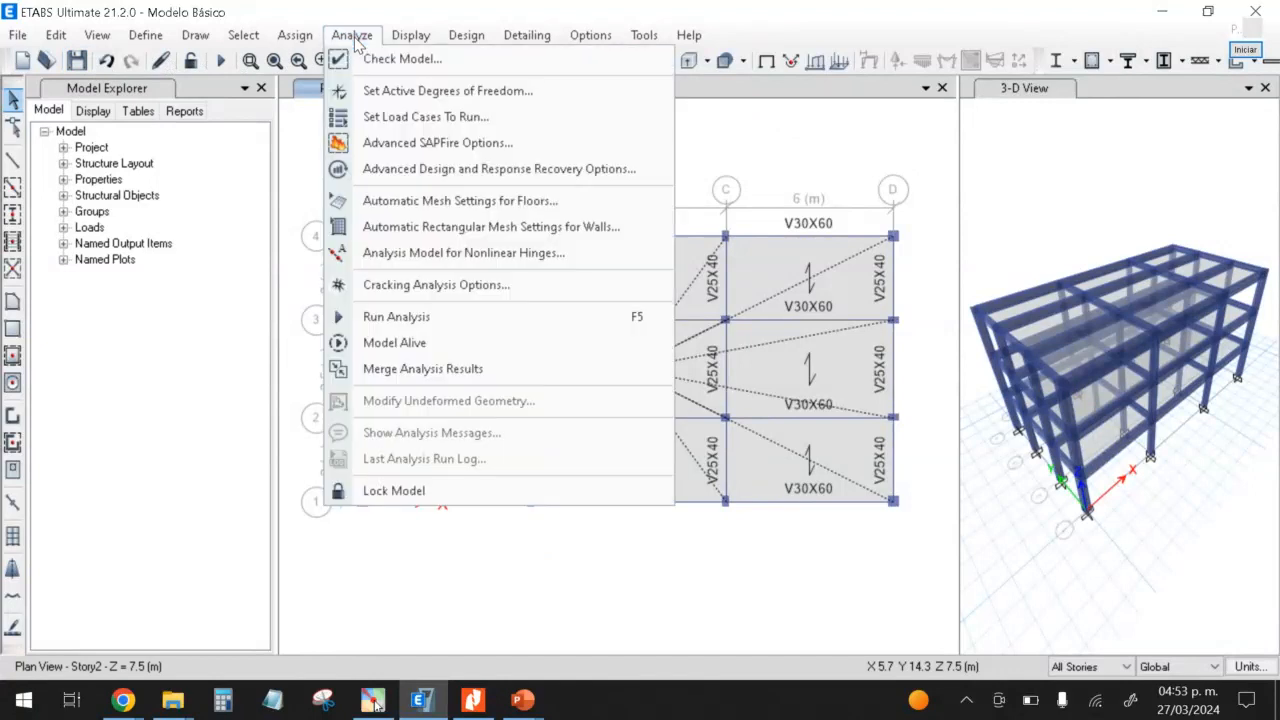
click(402, 60)
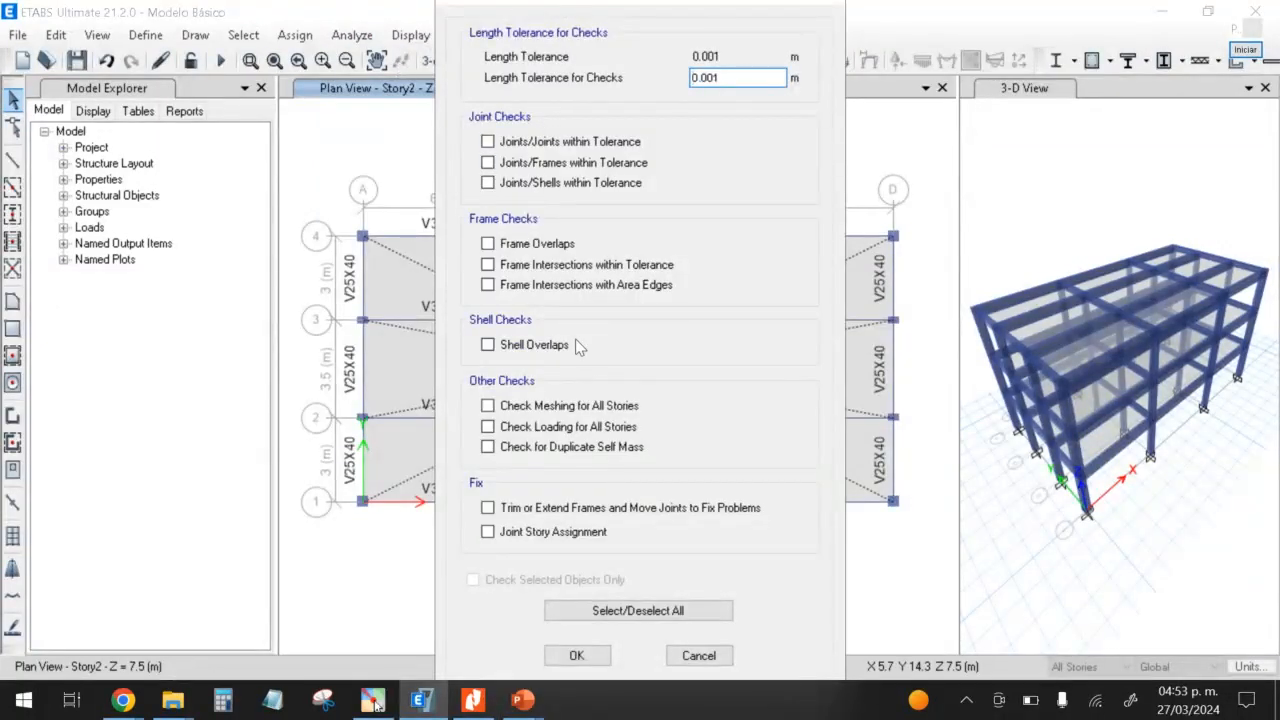
click(1250, 52)
mouse_move(505, 103)
mouse_down()
mouse_move(470, 108)
mouse_move(545, 122)
mouse_move(482, 99)
mouse_up()
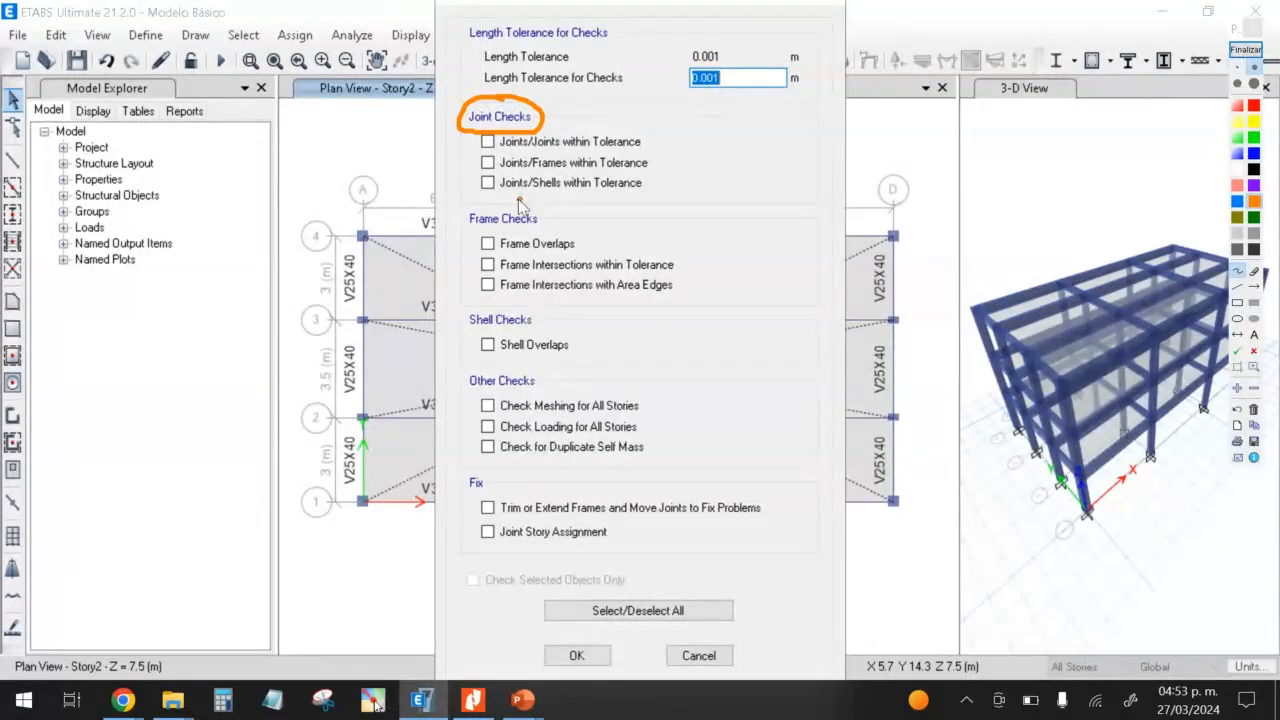
mouse_move(519, 203)
mouse_down()
mouse_move(465, 226)
mouse_move(540, 238)
mouse_move(553, 205)
mouse_move(527, 203)
mouse_up()
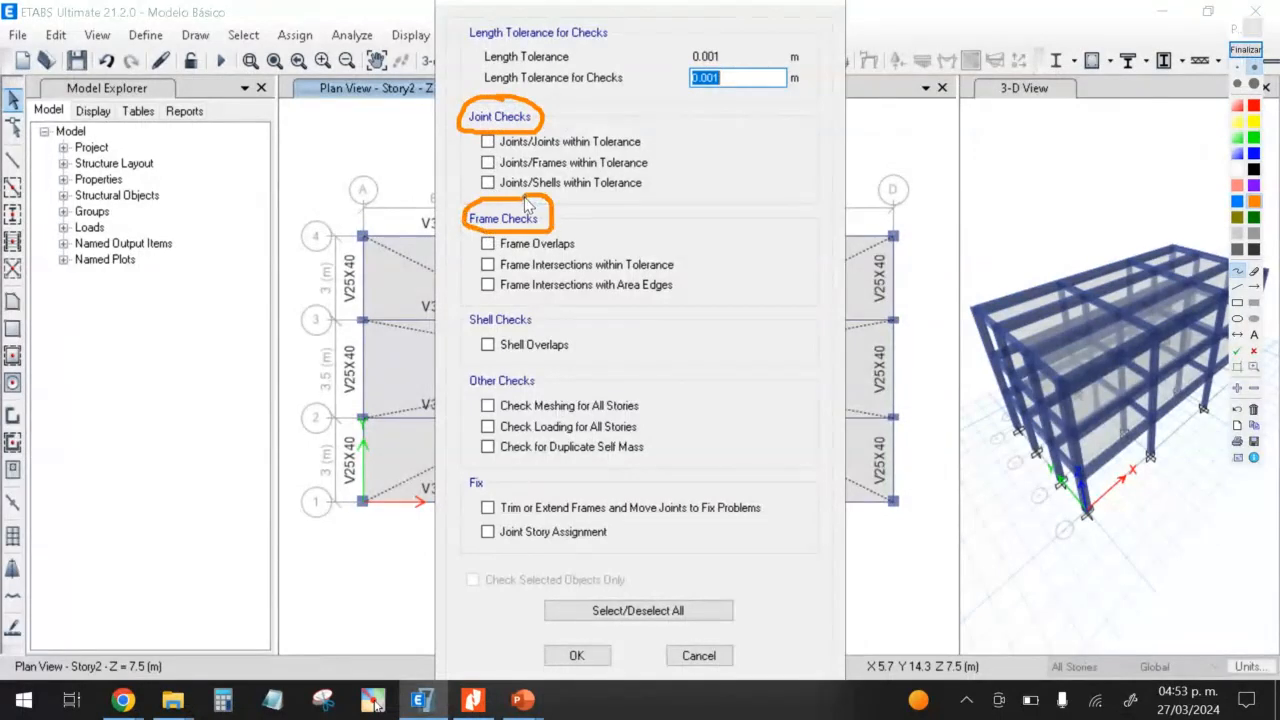
mouse_move(528, 306)
mouse_down()
mouse_move(472, 316)
mouse_move(495, 334)
mouse_move(553, 325)
mouse_move(528, 306)
mouse_up()
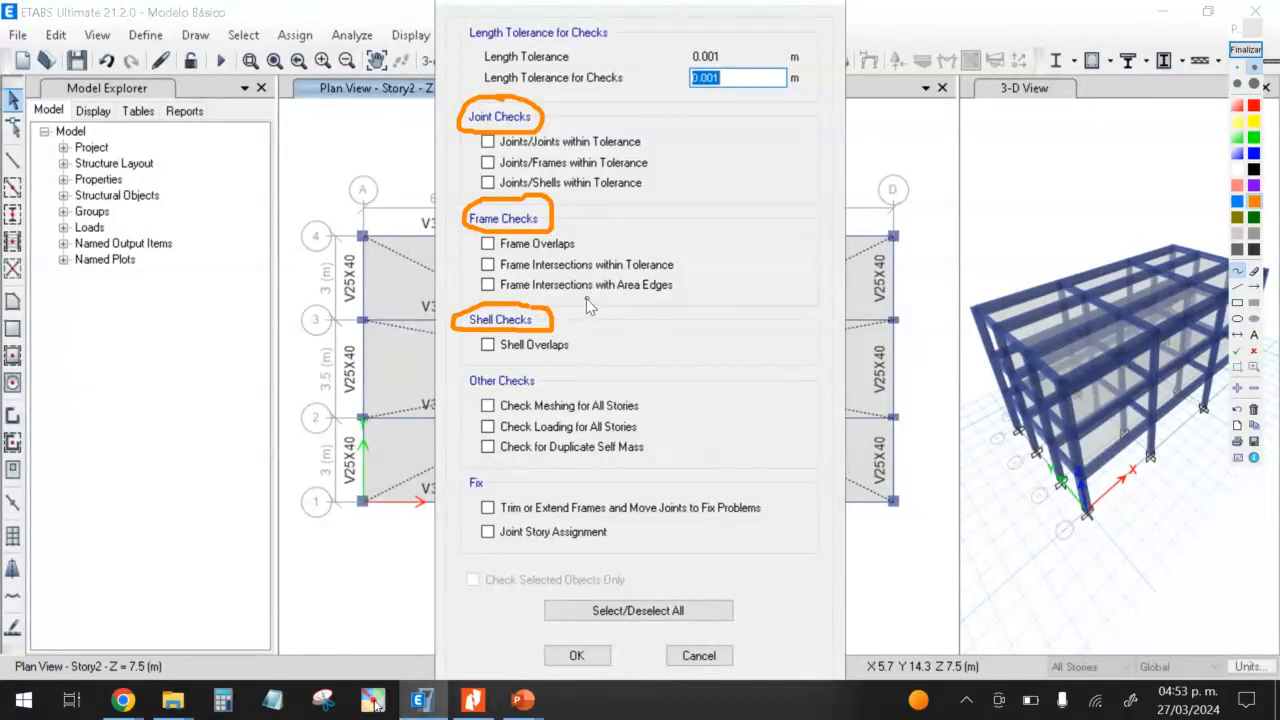
mouse_move(528, 366)
mouse_down()
mouse_move(478, 376)
mouse_move(540, 398)
mouse_move(526, 366)
mouse_up()
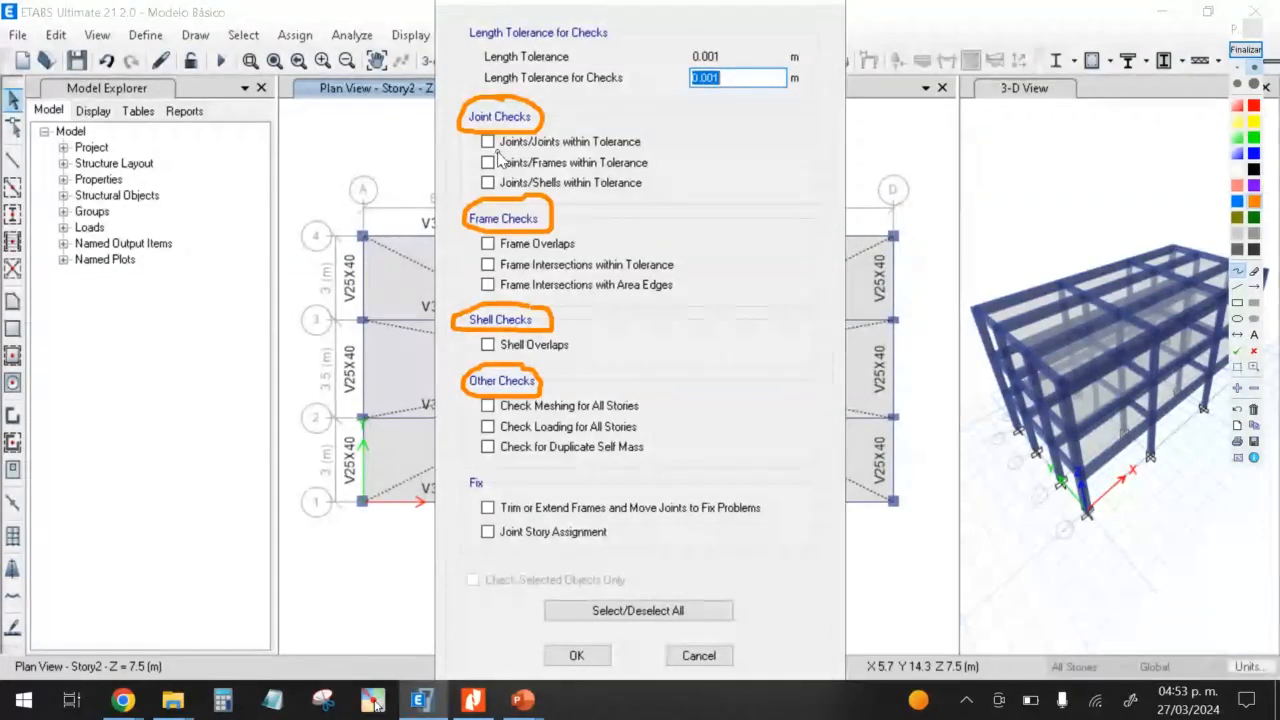
Step: Underline the three joint tolerance checks, add a tick mark, and highlight the beam on axis A between axes 3 and 4 with the annotation pen
drag(497, 152, 659, 152)
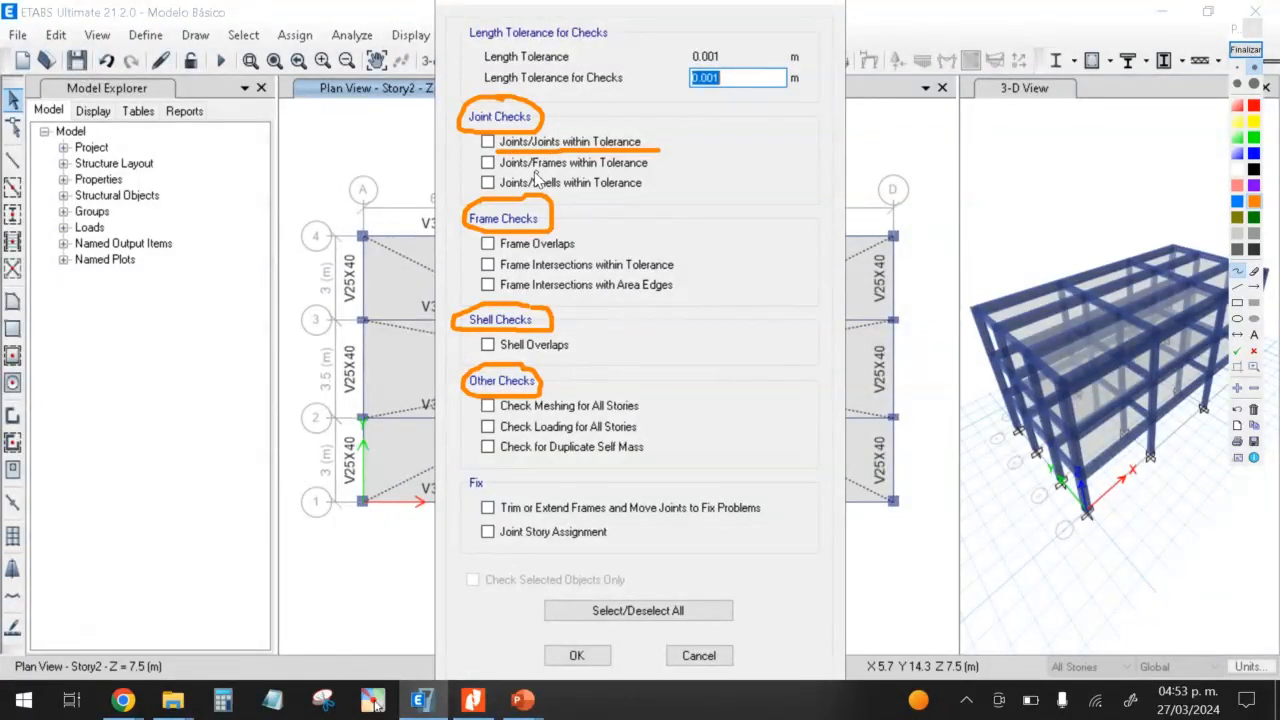
drag(500, 170, 648, 170)
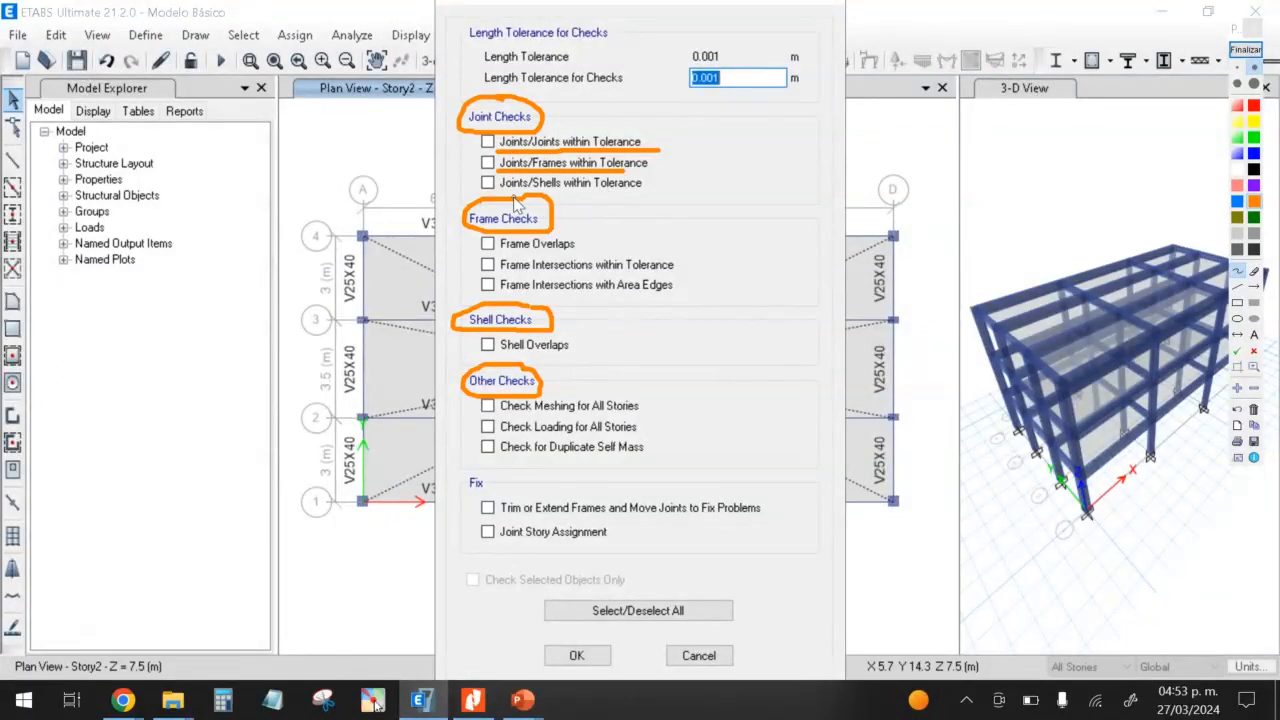
drag(499, 191, 612, 191)
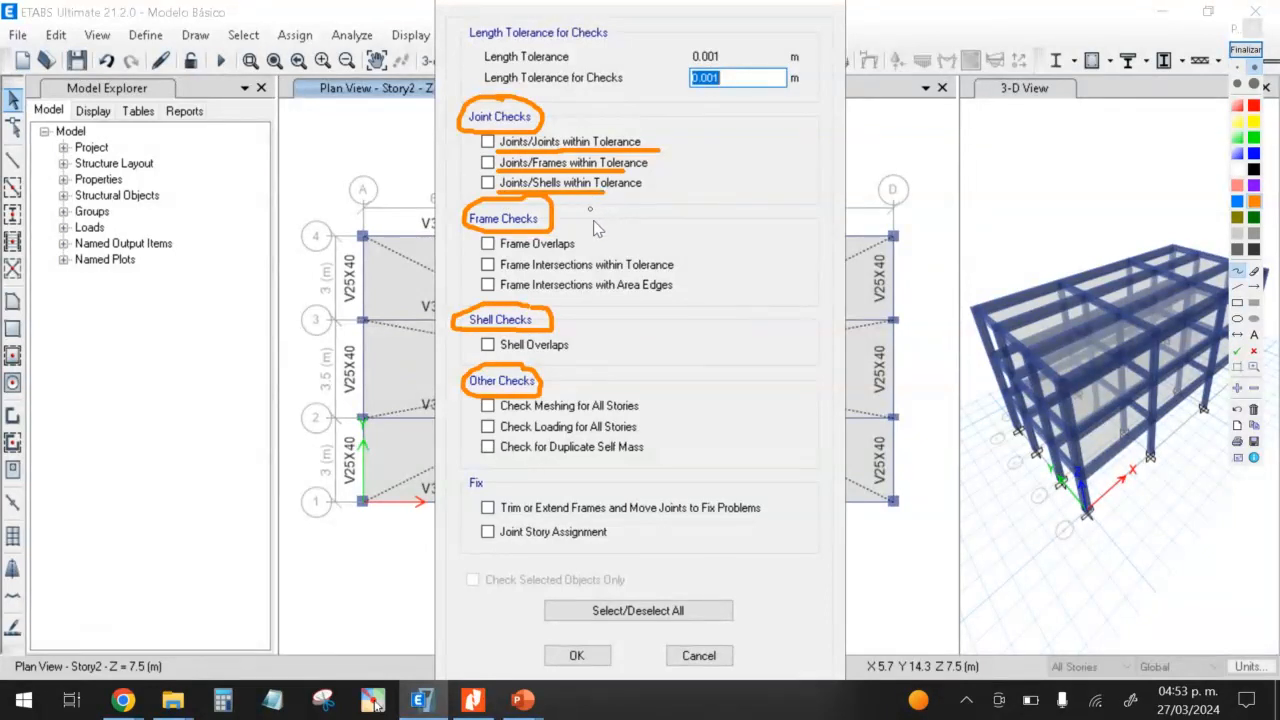
mouse_move(584, 233)
mouse_down()
mouse_move(585, 245)
mouse_move(628, 183)
mouse_up()
mouse_move(363, 238)
mouse_down()
mouse_move(363, 320)
mouse_move(363, 238)
mouse_move(363, 283)
mouse_up()
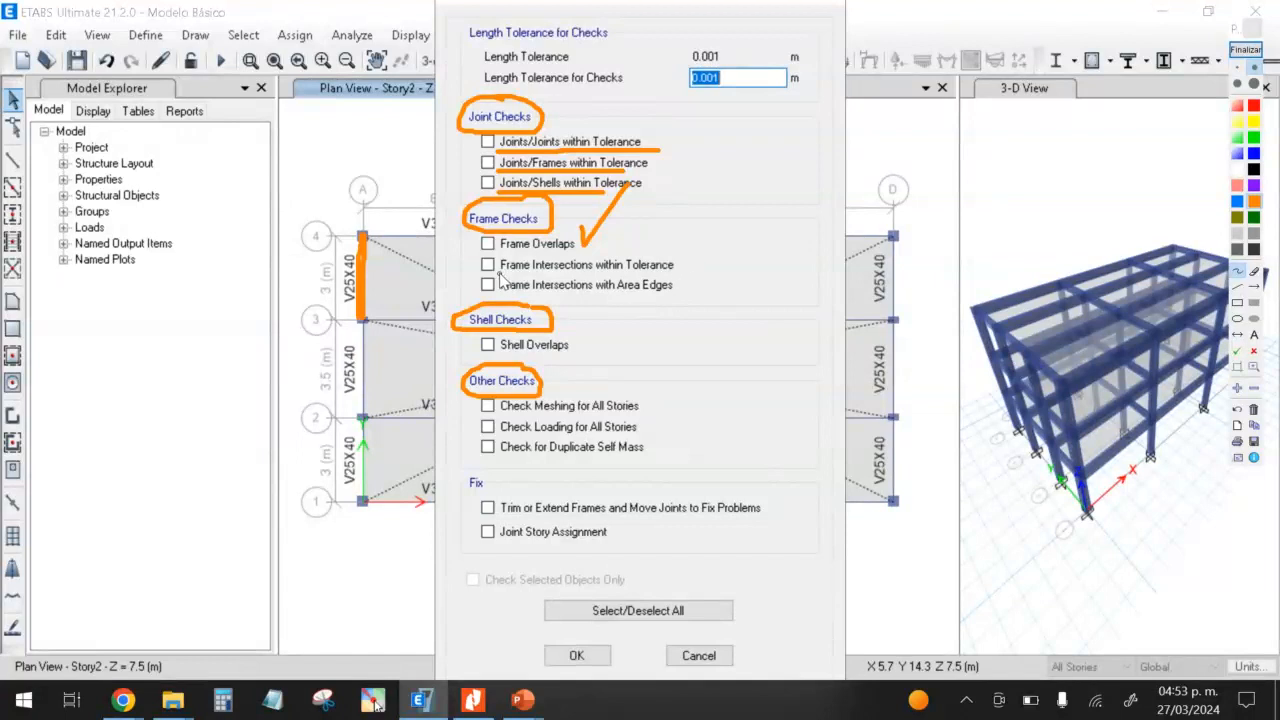
Step: Underline the two frame intersection checks, circle Shell Overlaps, mark the three other checks with the annotation pen, and clear the annotations
drag(498, 271, 765, 271)
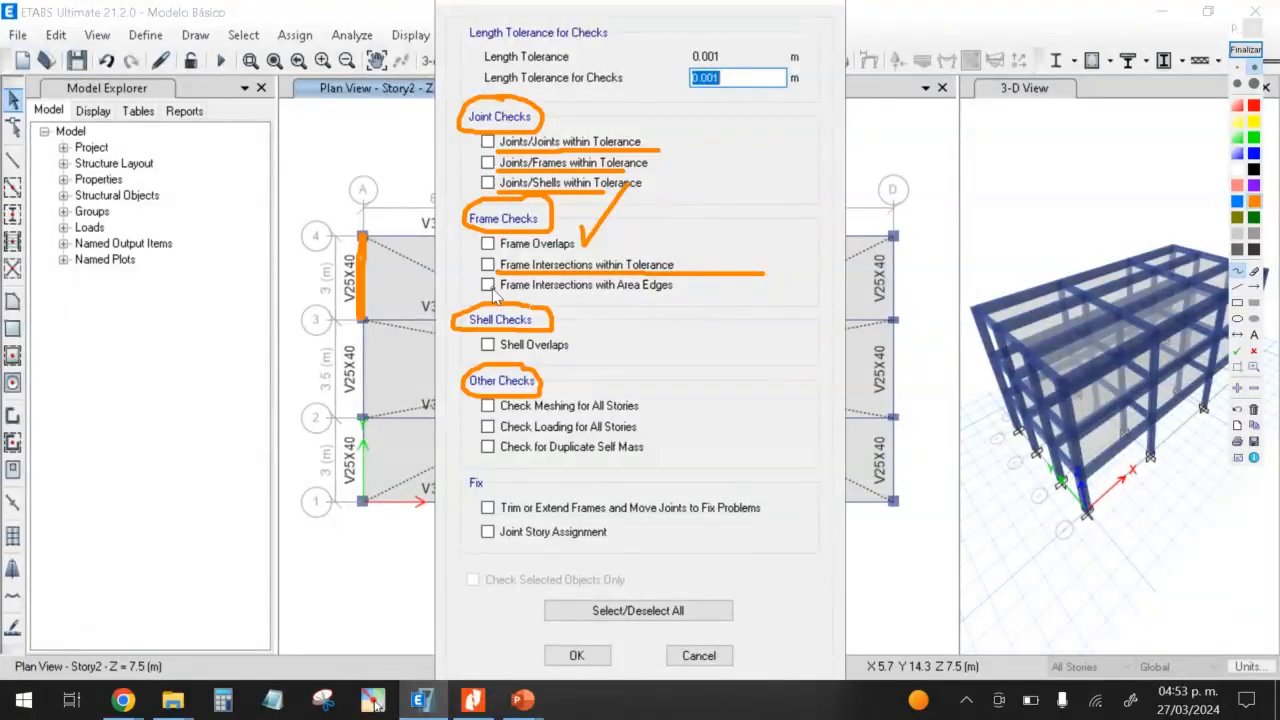
drag(489, 296, 700, 296)
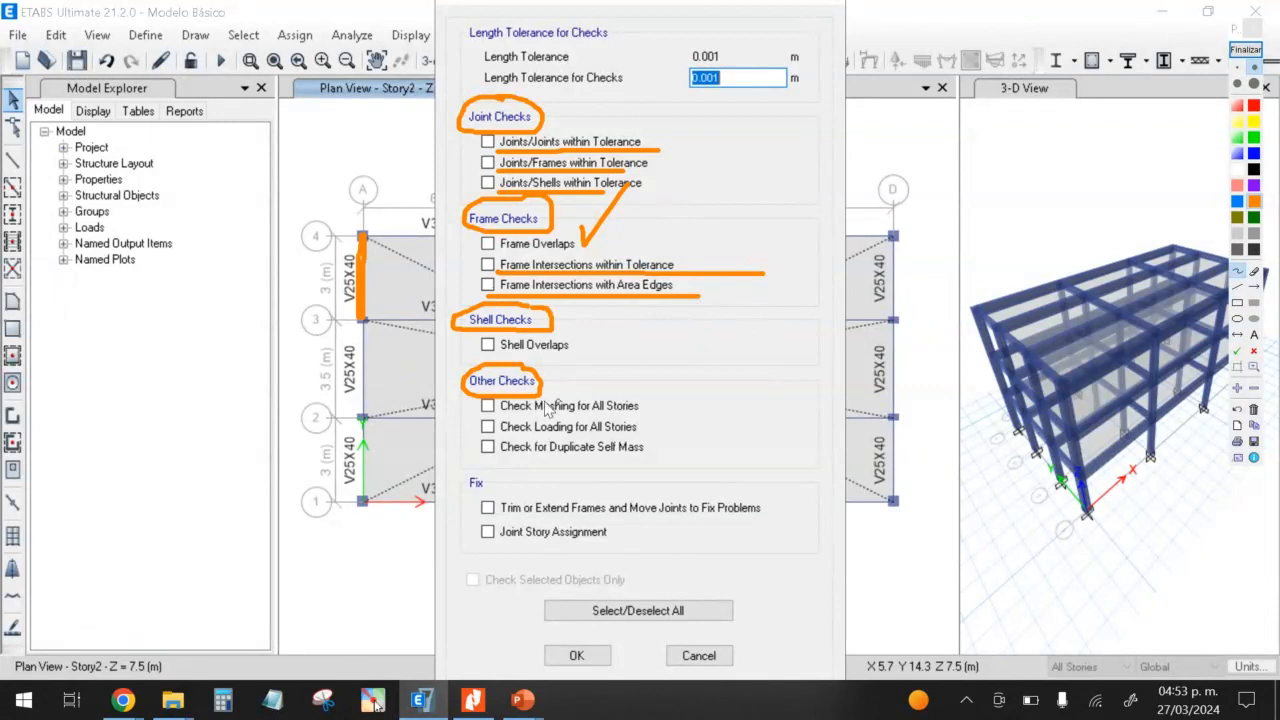
mouse_move(585, 350)
mouse_down()
mouse_move(548, 331)
mouse_move(470, 345)
mouse_move(565, 359)
mouse_move(580, 347)
mouse_up()
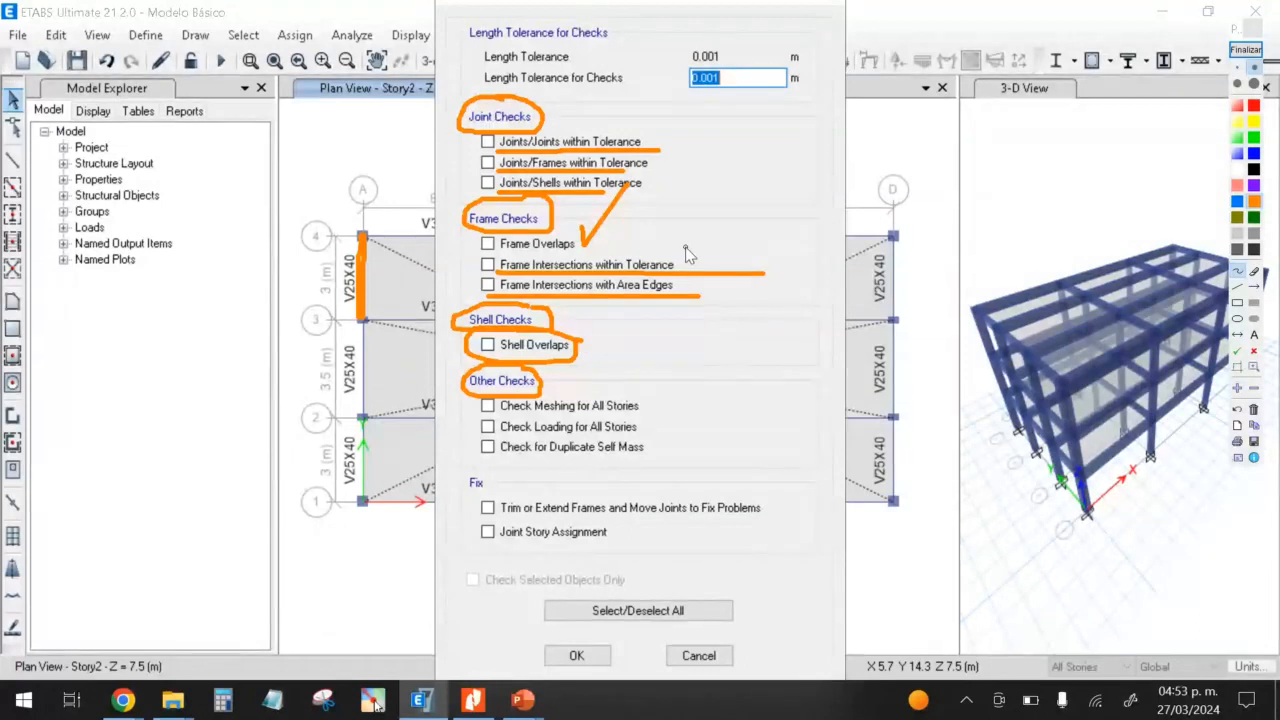
drag(648, 405, 678, 383)
drag(654, 418, 686, 408)
drag(658, 447, 684, 423)
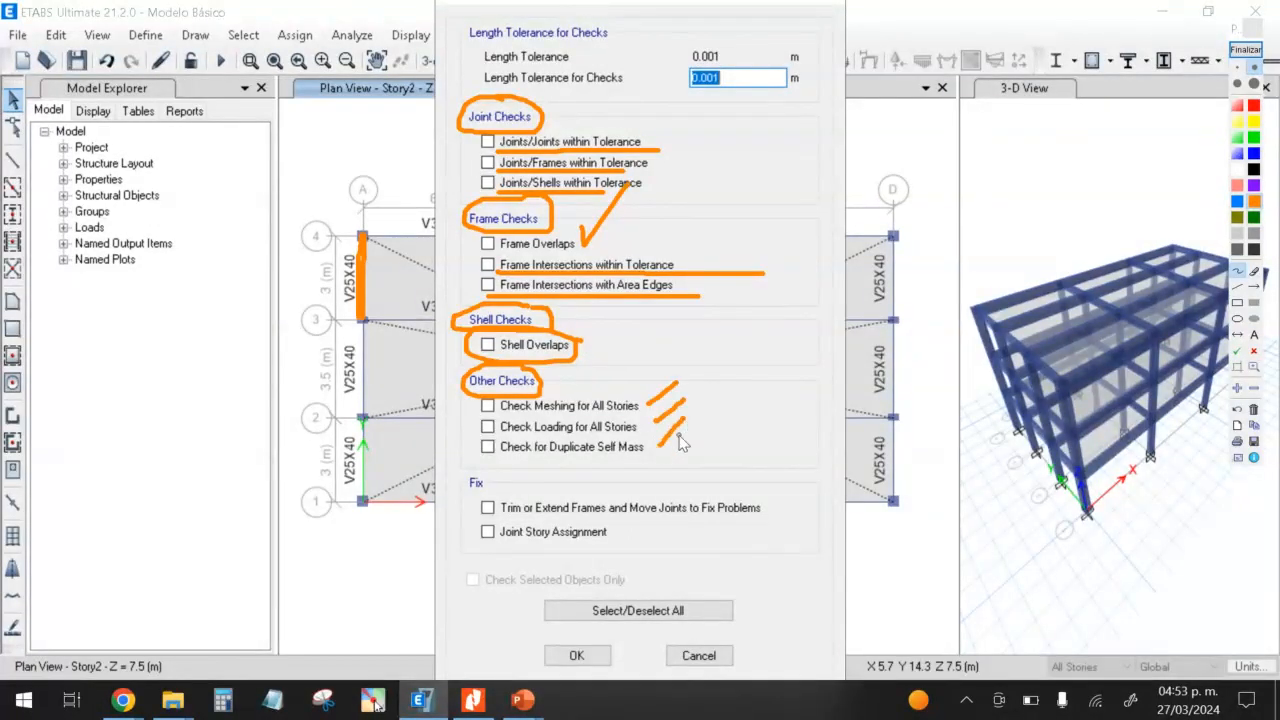
click(1245, 49)
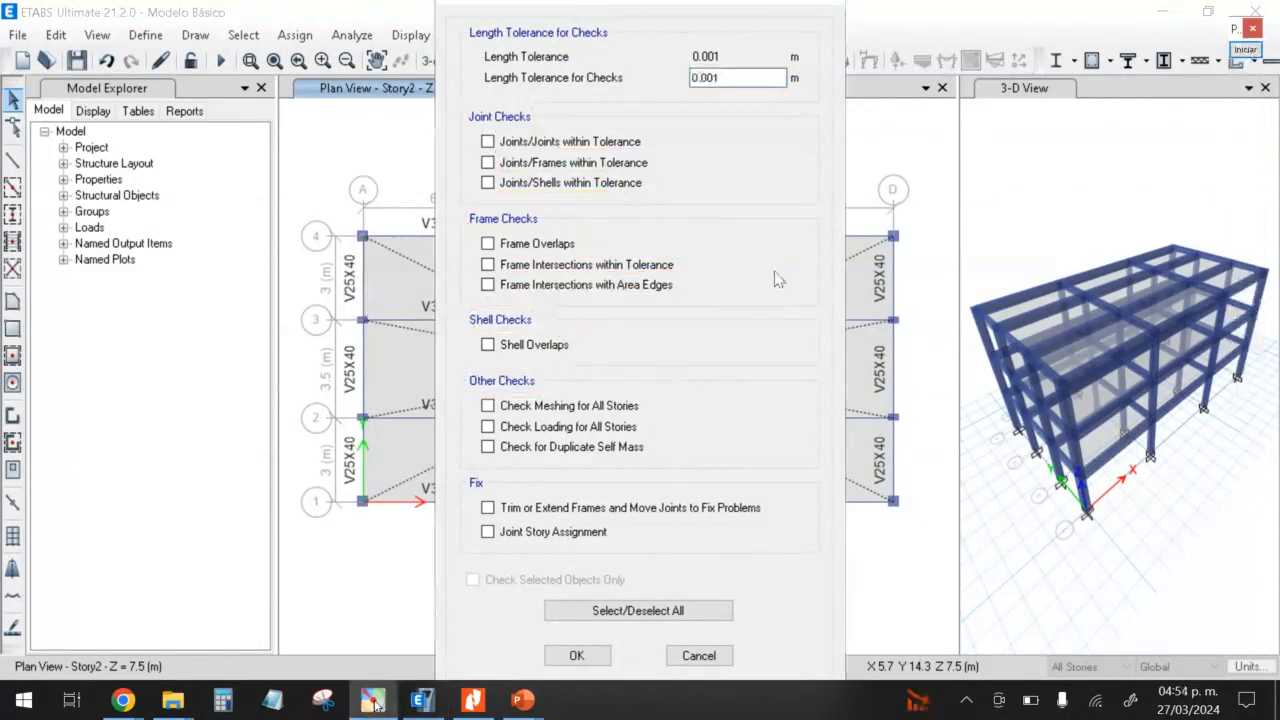
Step: Run the model check with all joint, frame, shell and other checks plus Trim or Extend Frames and Move Joints to Fix Problems
click(587, 610)
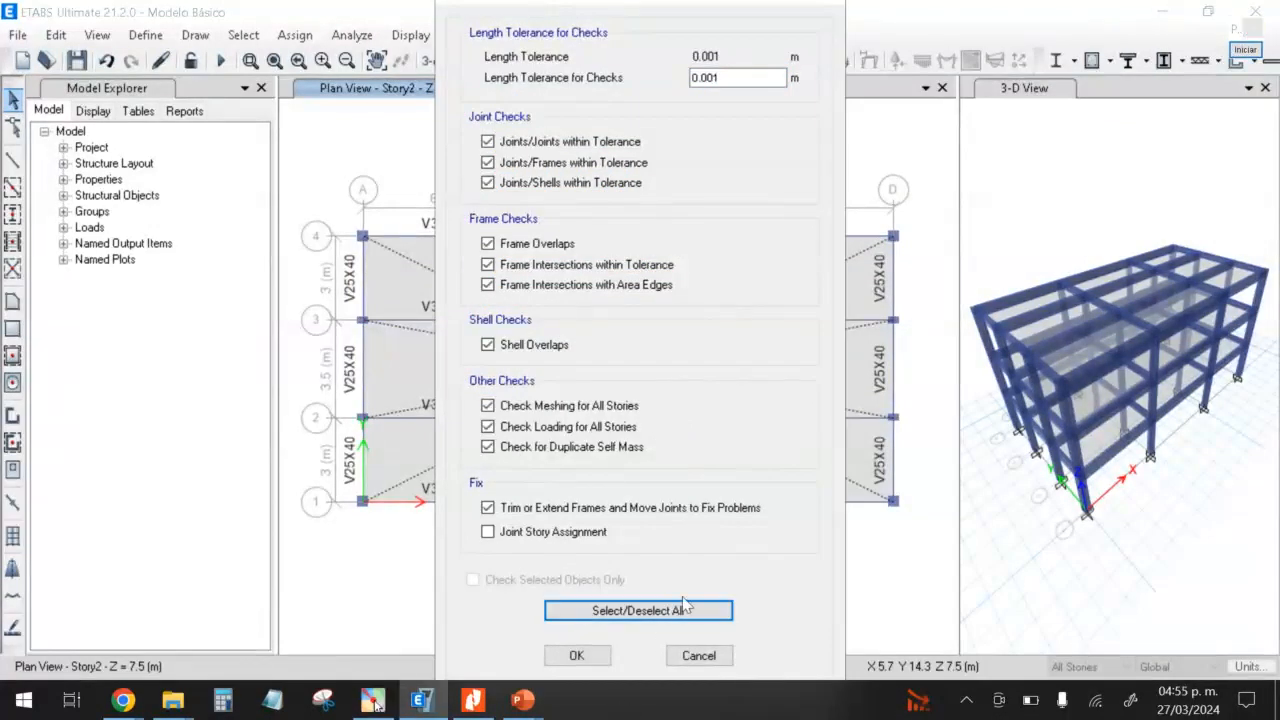
click(1245, 49)
mouse_move(772, 582)
mouse_down()
mouse_move(540, 580)
mouse_move(785, 625)
mouse_move(770, 572)
mouse_up()
click(1245, 49)
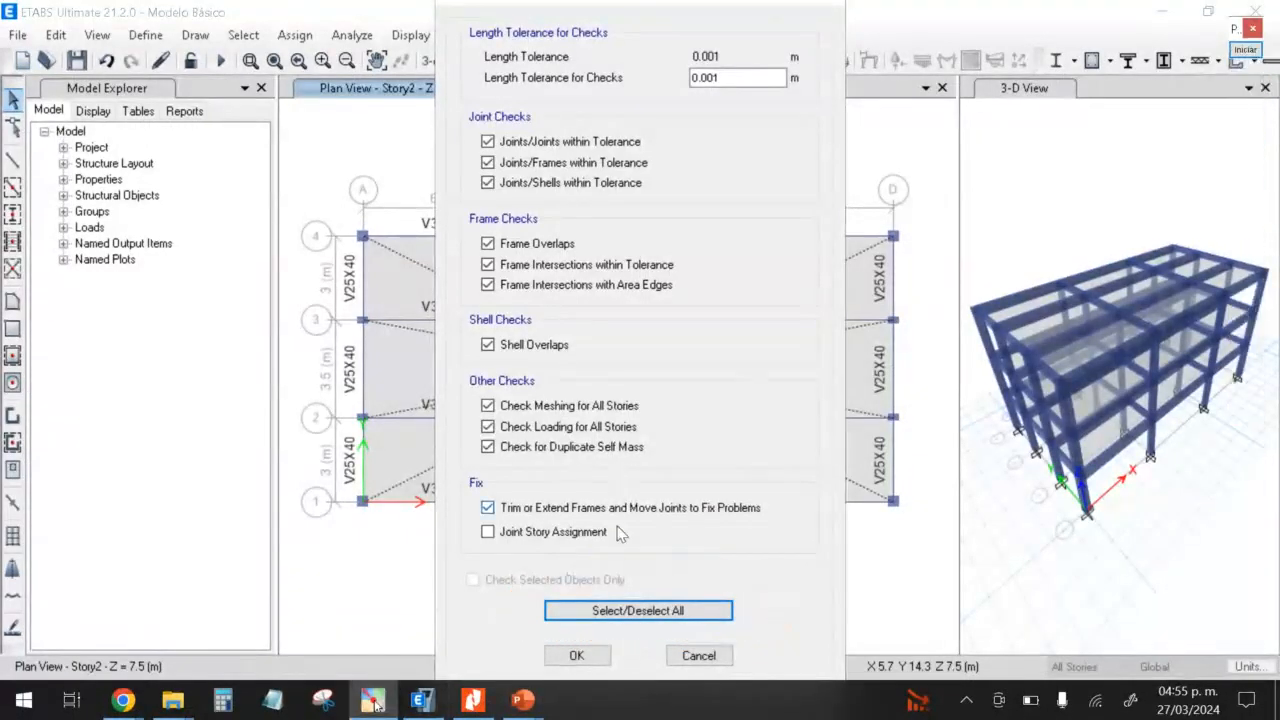
click(488, 532)
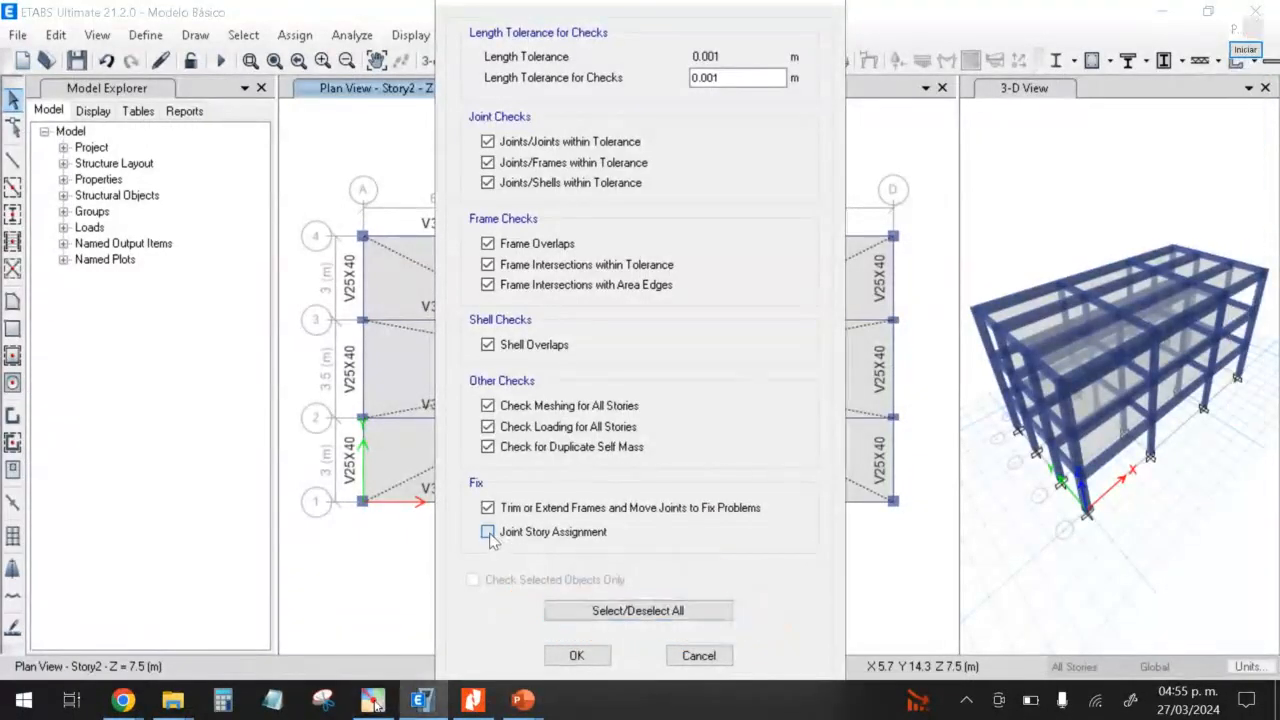
click(577, 655)
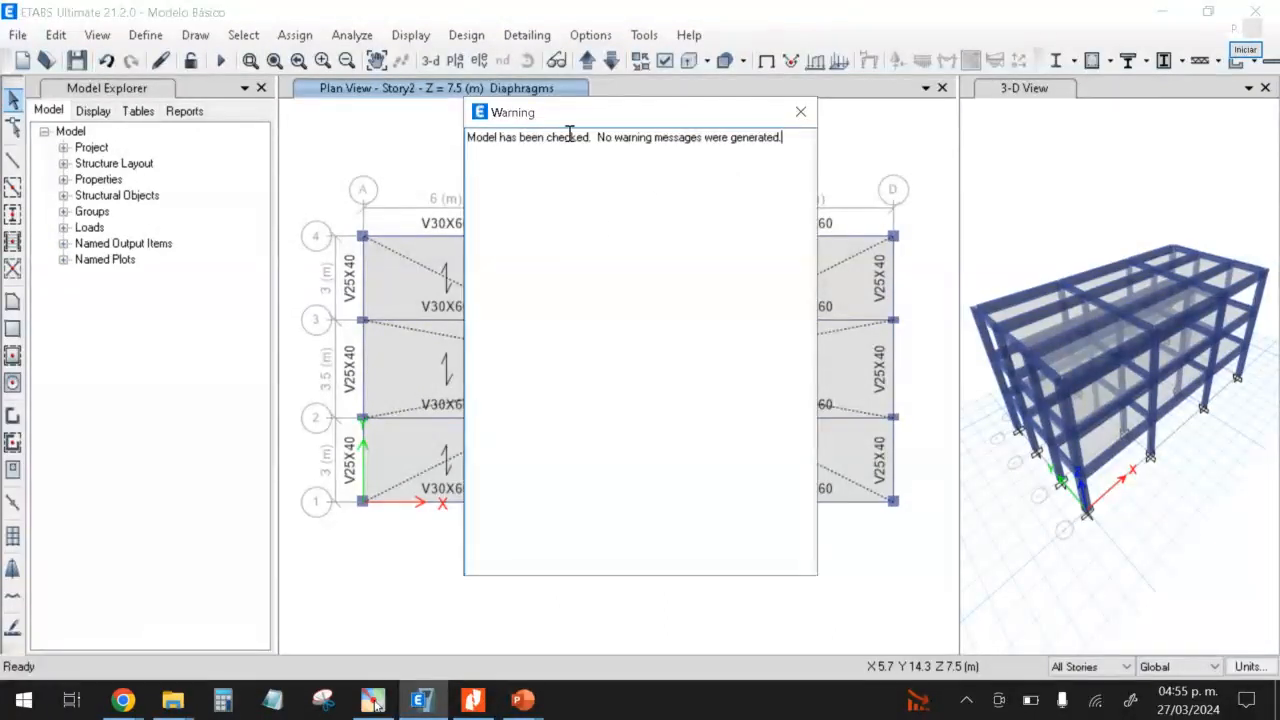
Step: Highlight the model check report text, close the report, and save the model
drag(469, 138, 783, 137)
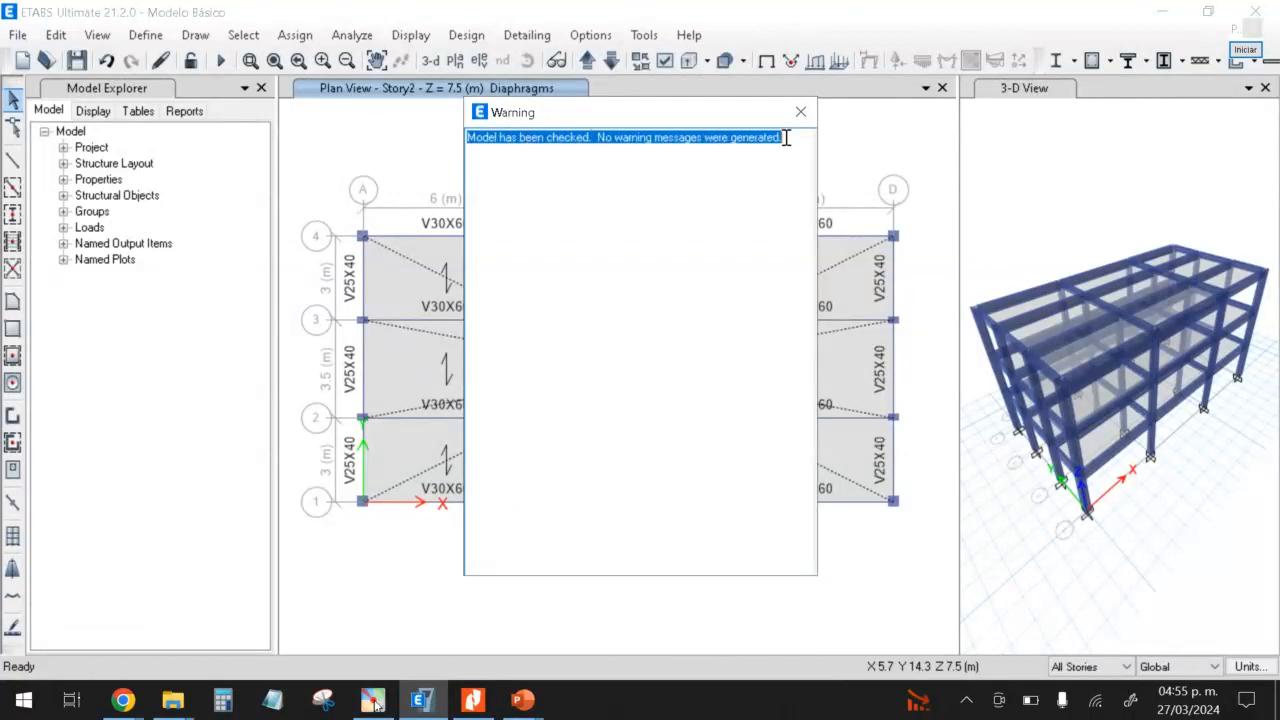
click(805, 115)
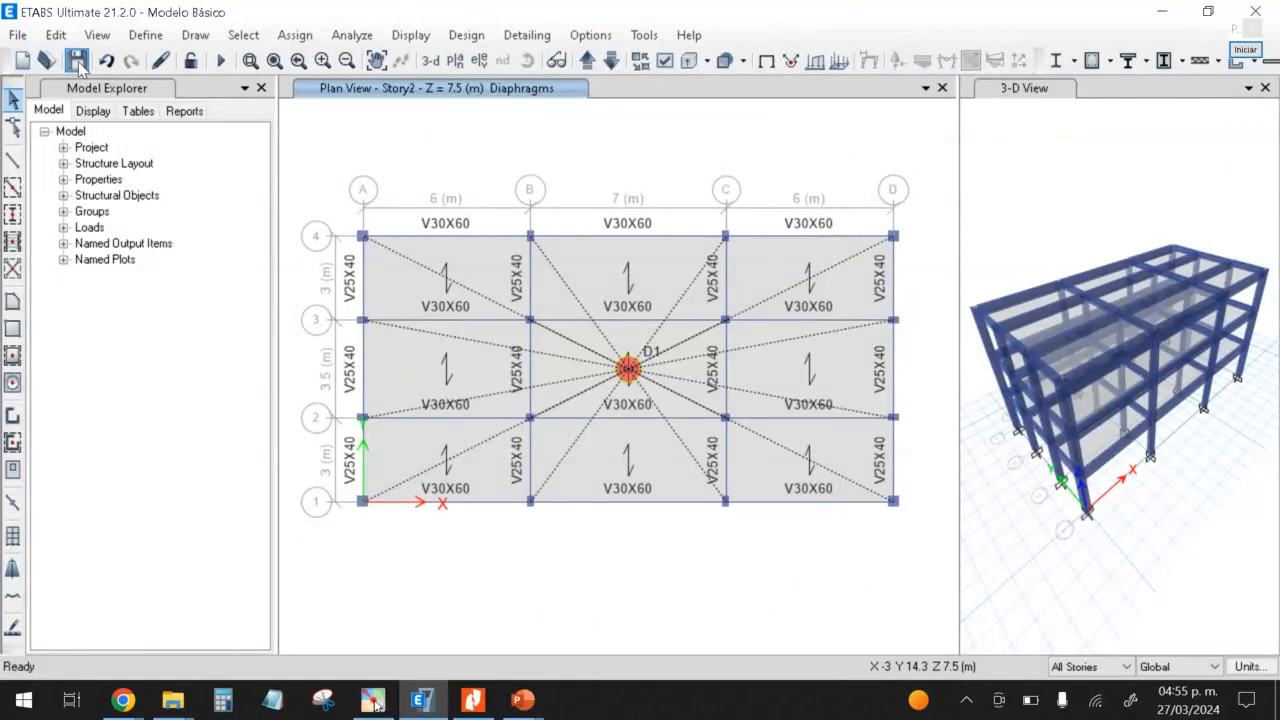
click(76, 60)
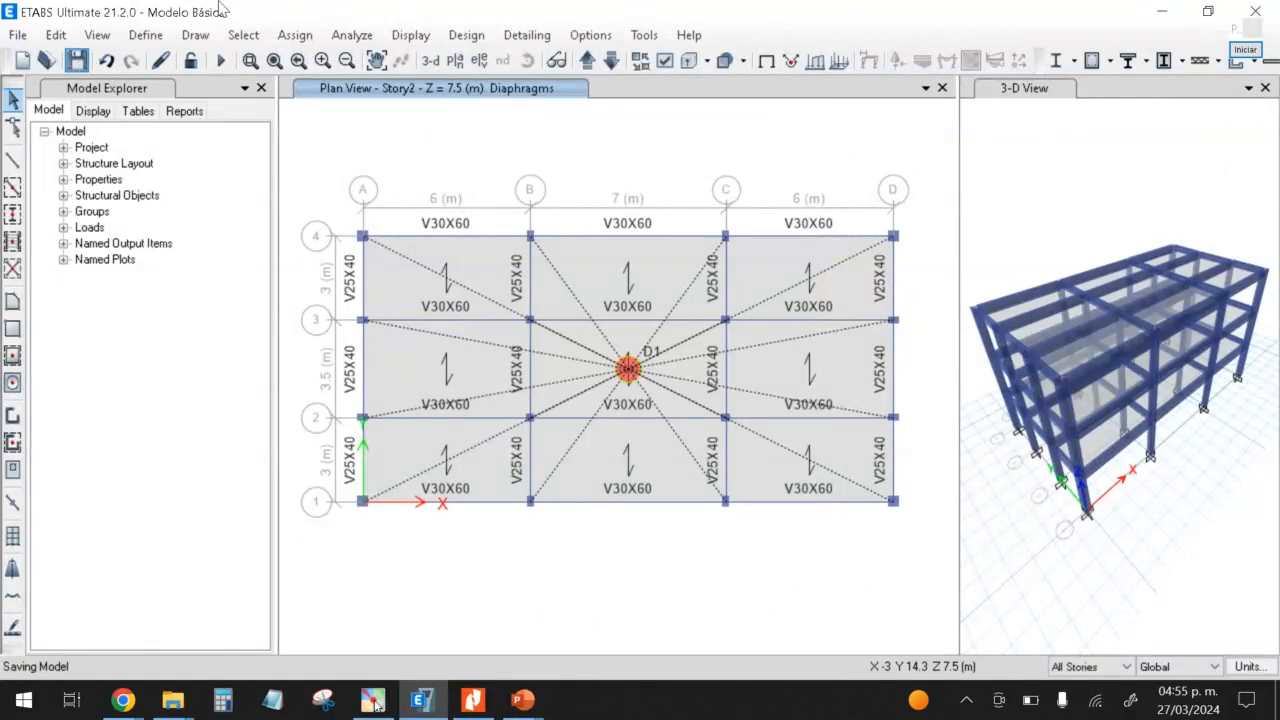
Step: Review the active degrees of freedom, mark the four building options with the annotation pen, and accept Full 3D
click(352, 35)
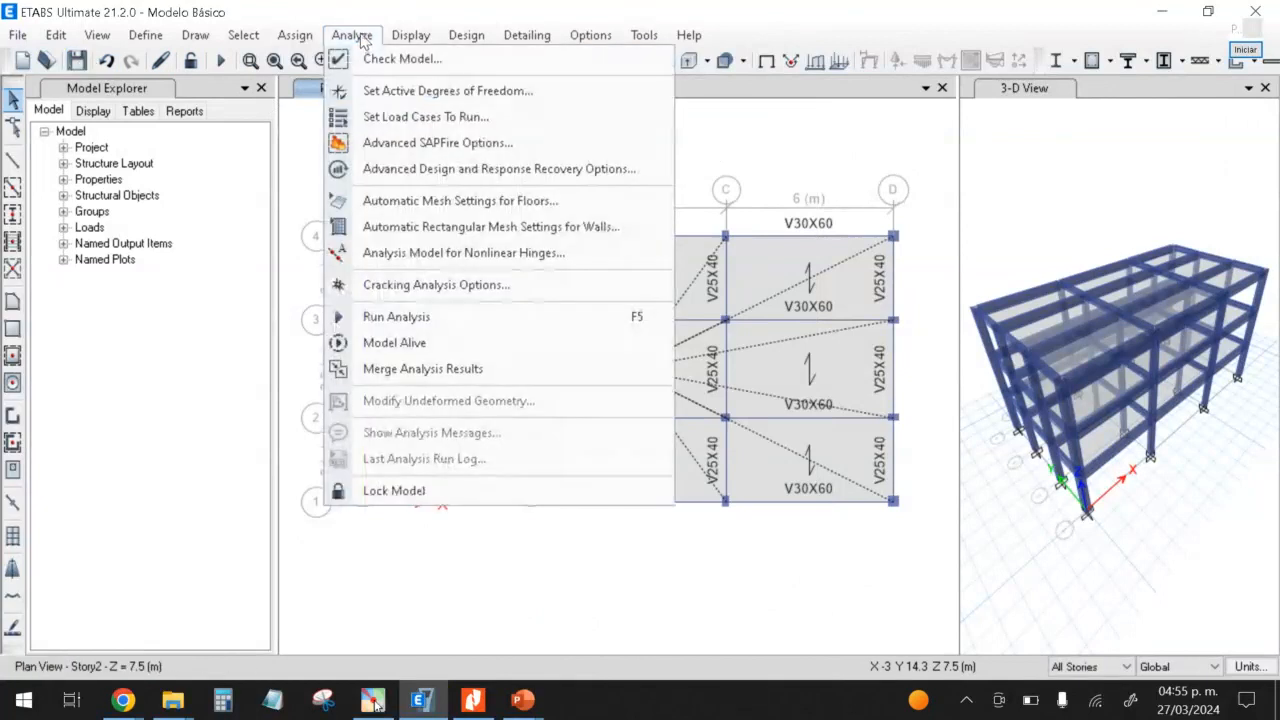
click(425, 95)
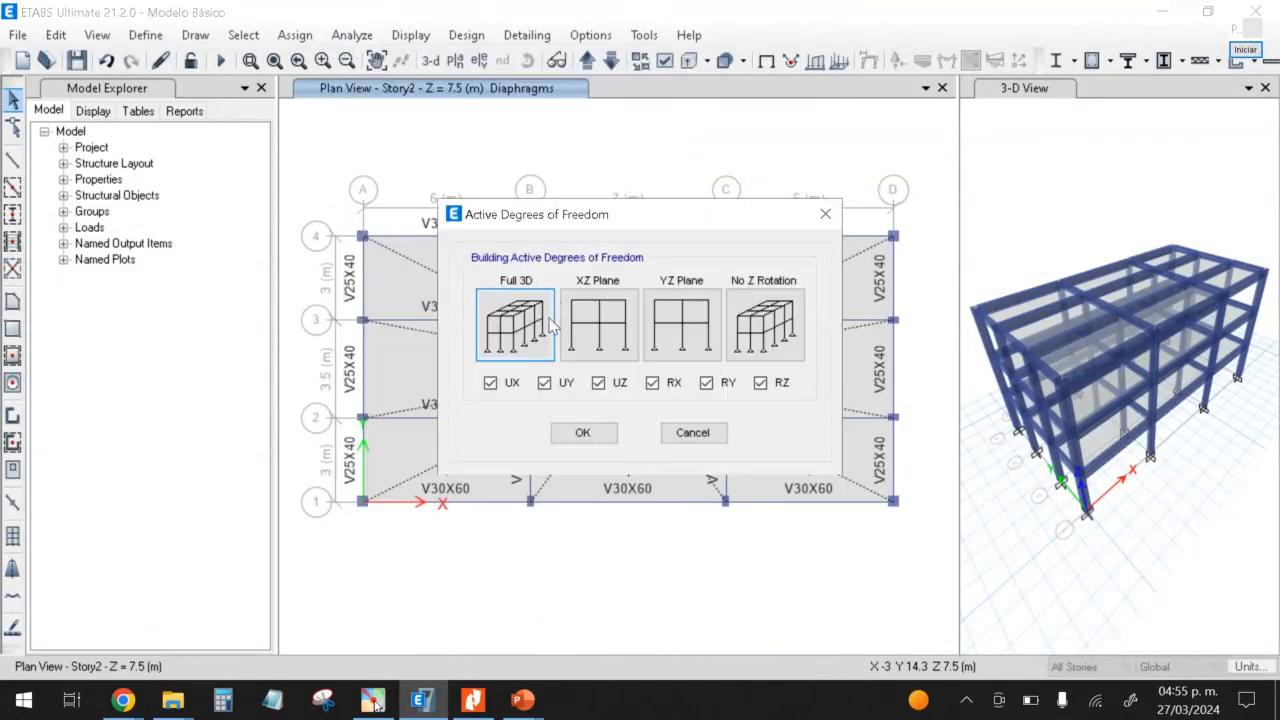
click(1245, 49)
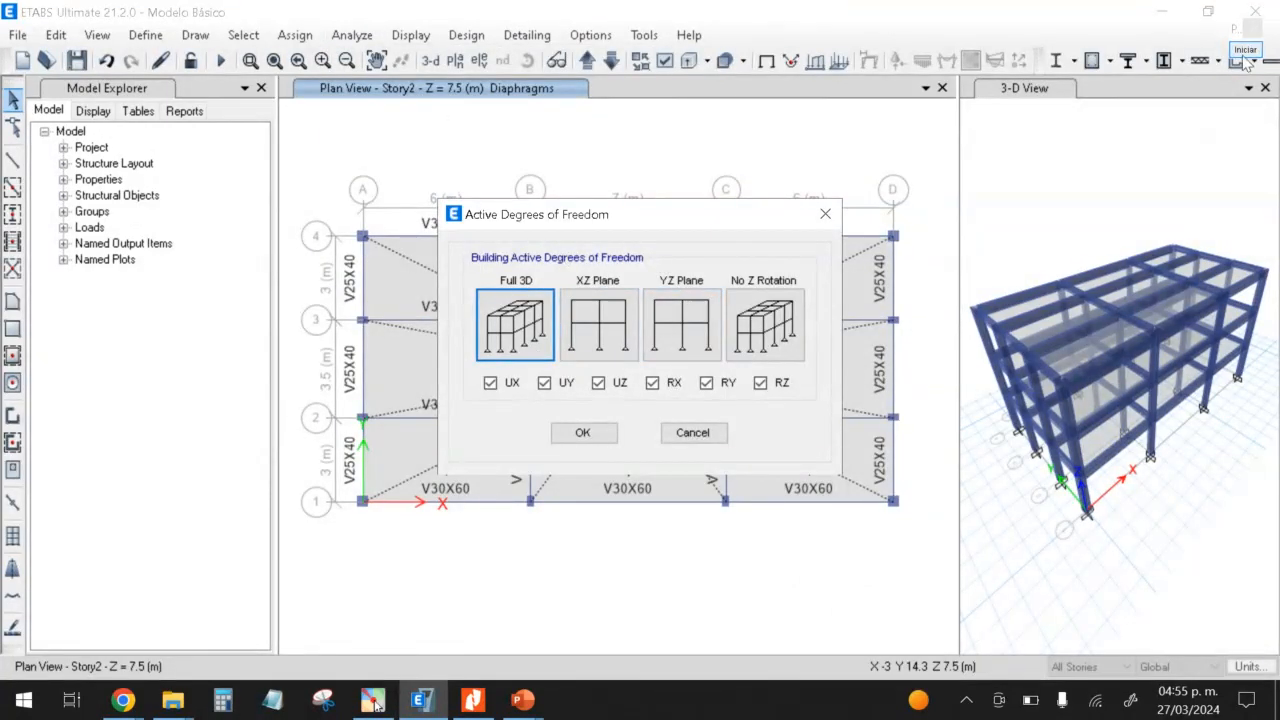
mouse_move(668, 257)
mouse_down()
mouse_move(628, 252)
mouse_move(680, 345)
mouse_move(685, 248)
mouse_up()
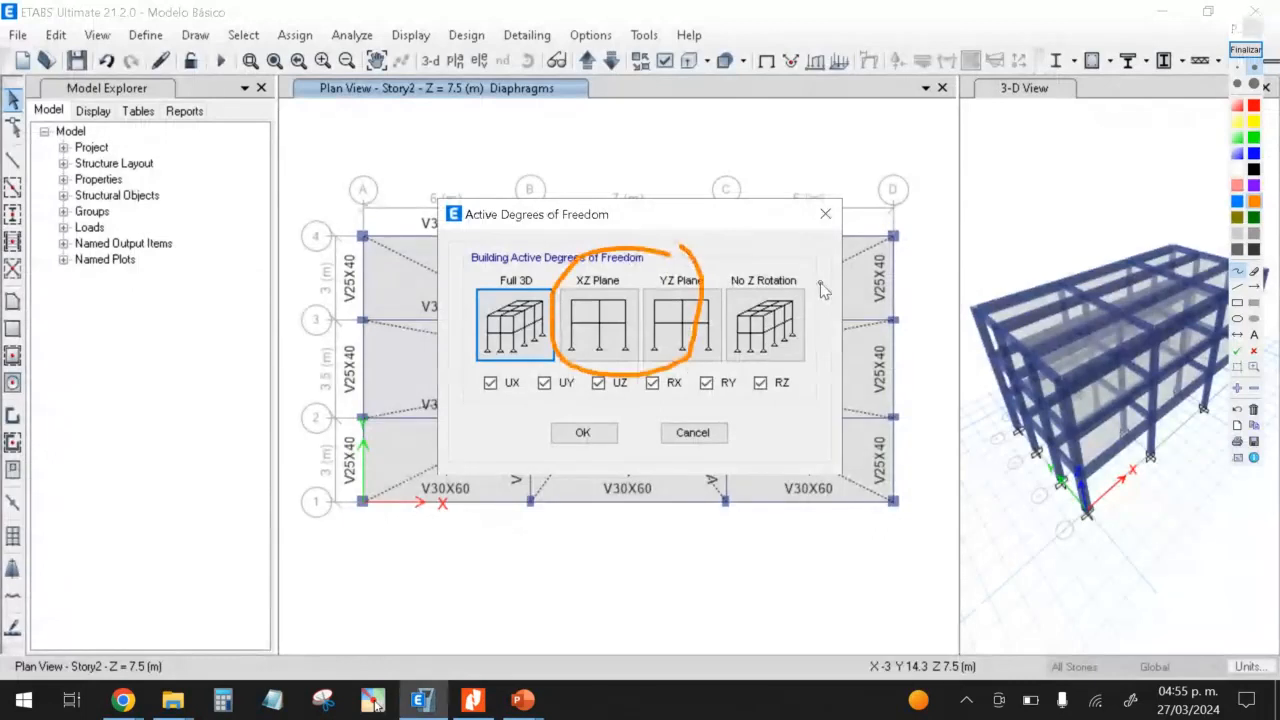
mouse_move(808, 260)
mouse_down()
mouse_move(712, 320)
mouse_move(783, 268)
mouse_up()
mouse_move(610, 130)
mouse_down()
mouse_move(522, 264)
mouse_move(598, 232)
mouse_up()
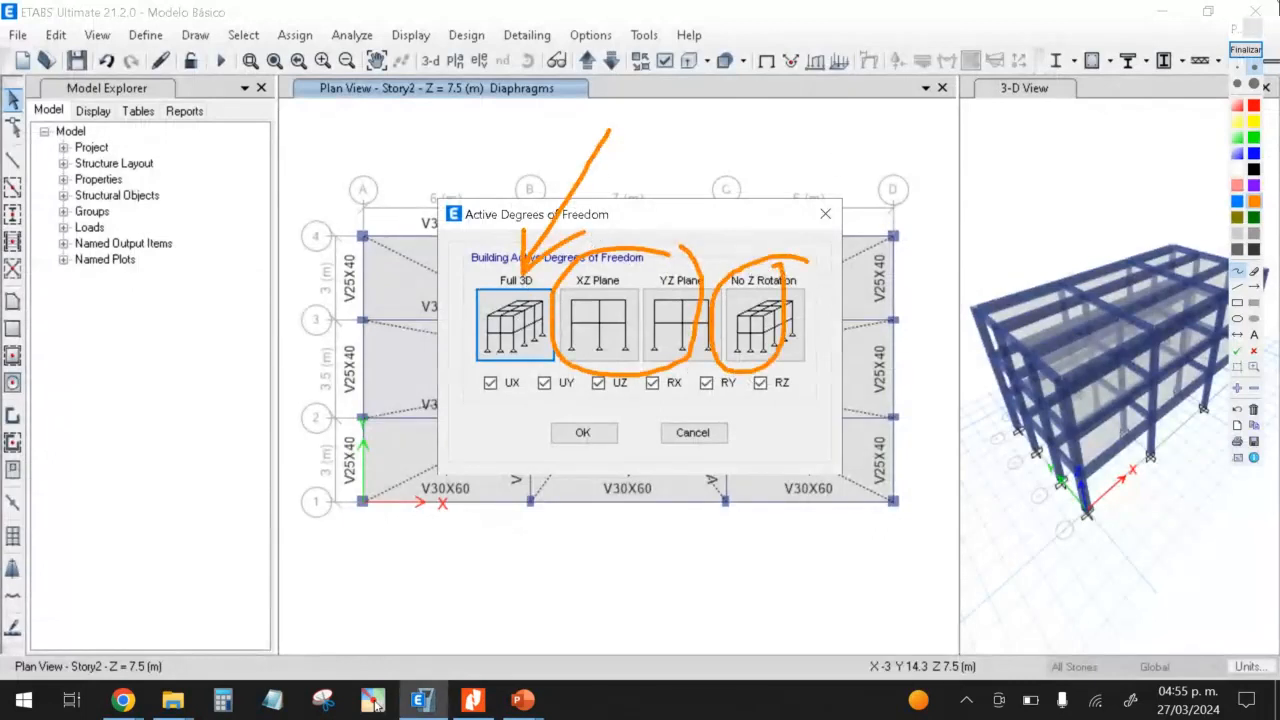
click(1248, 50)
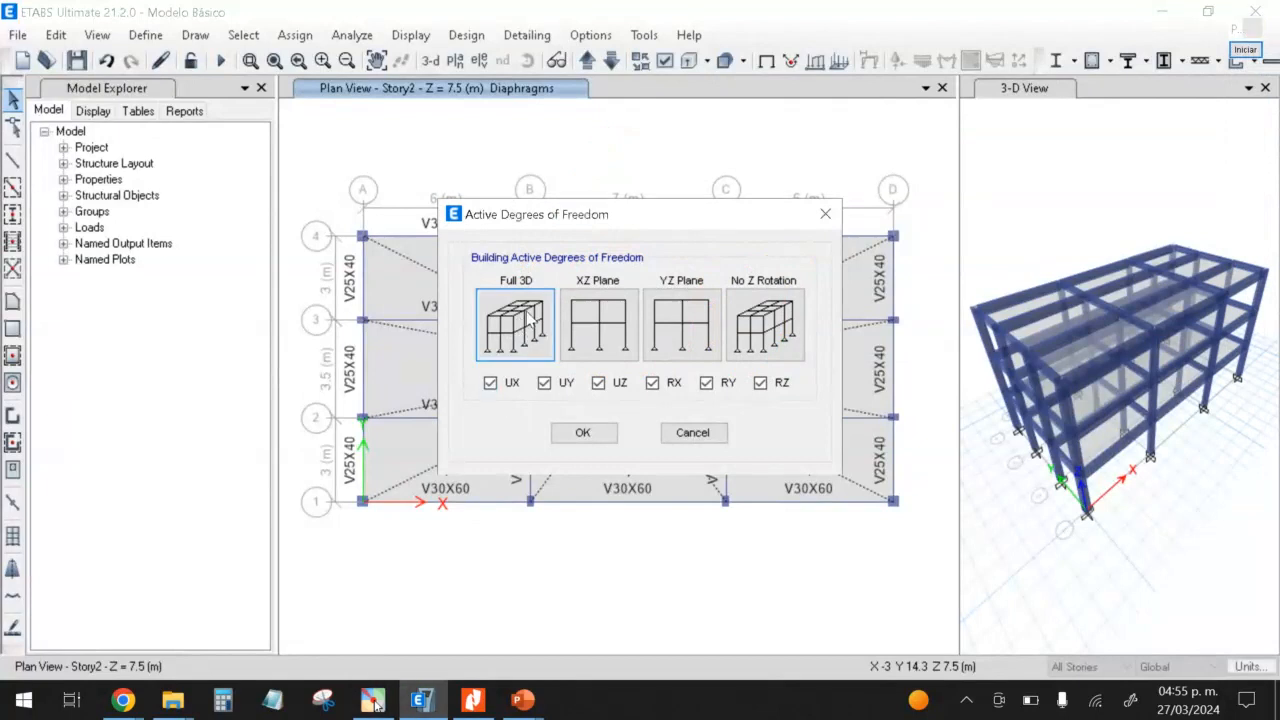
click(588, 436)
Step: Run the analysis and widen the 3-D view showing the deformed building
click(354, 35)
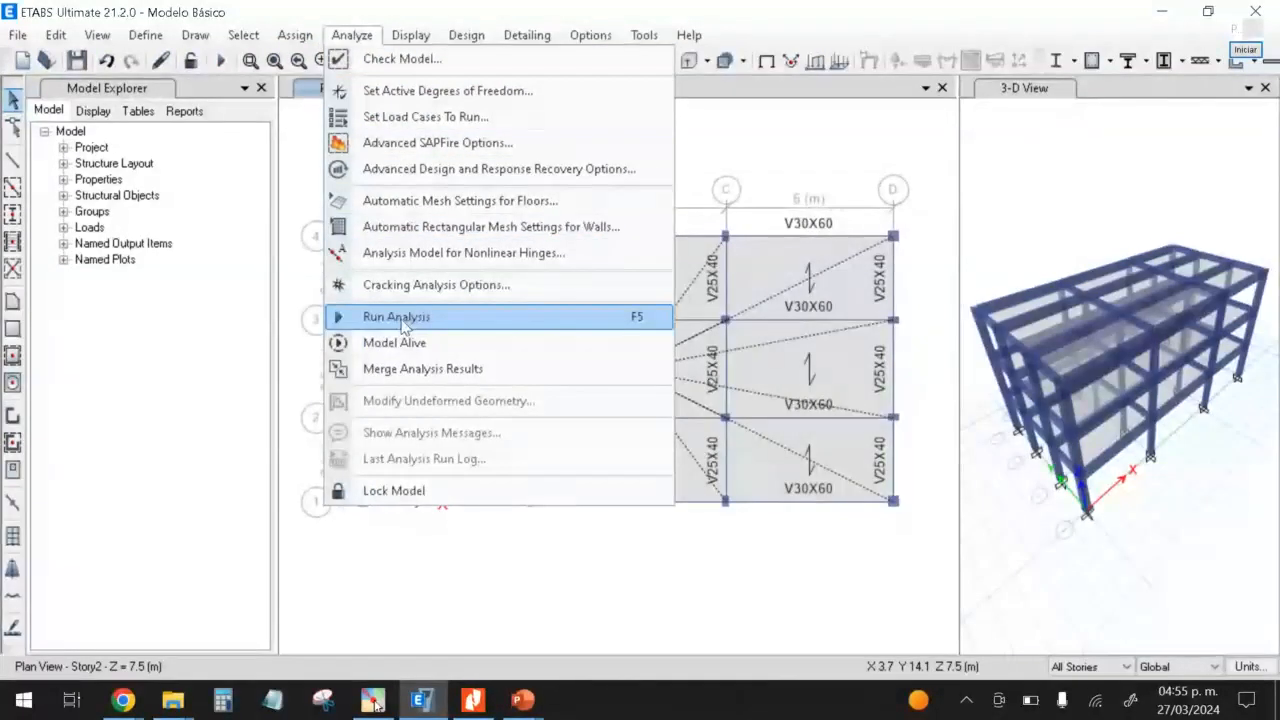
click(397, 317)
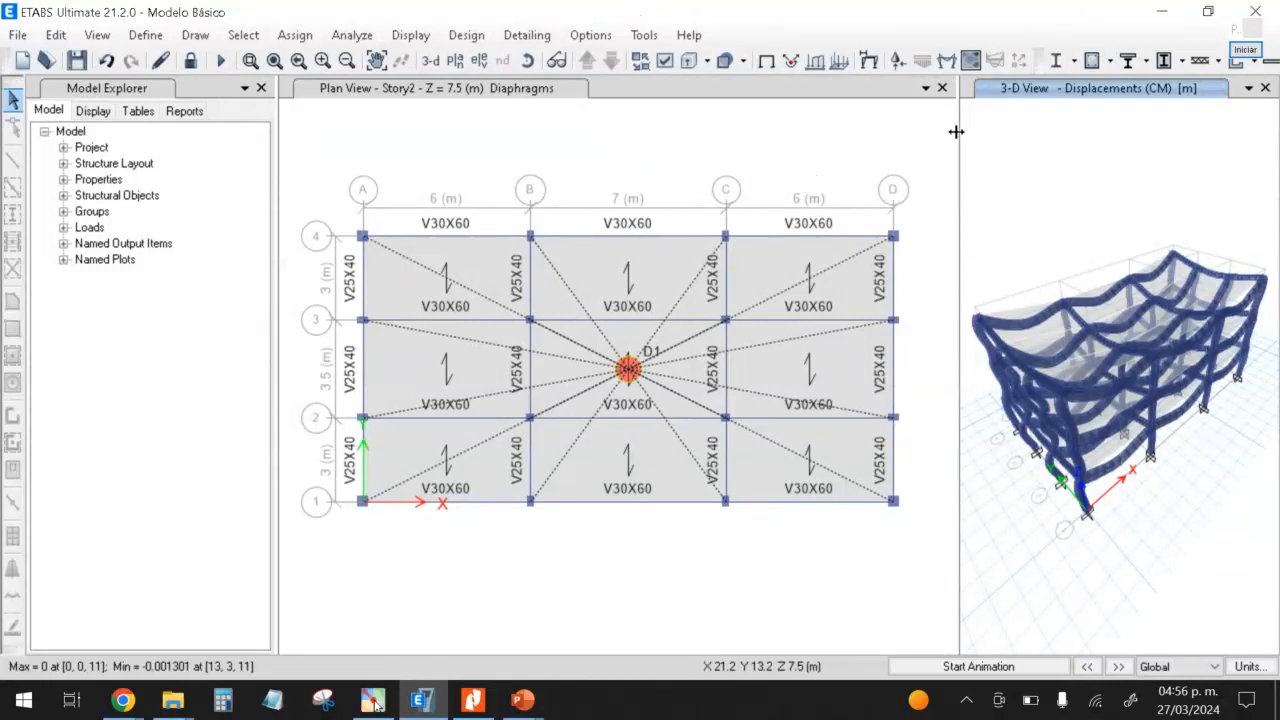
drag(956, 131, 651, 129)
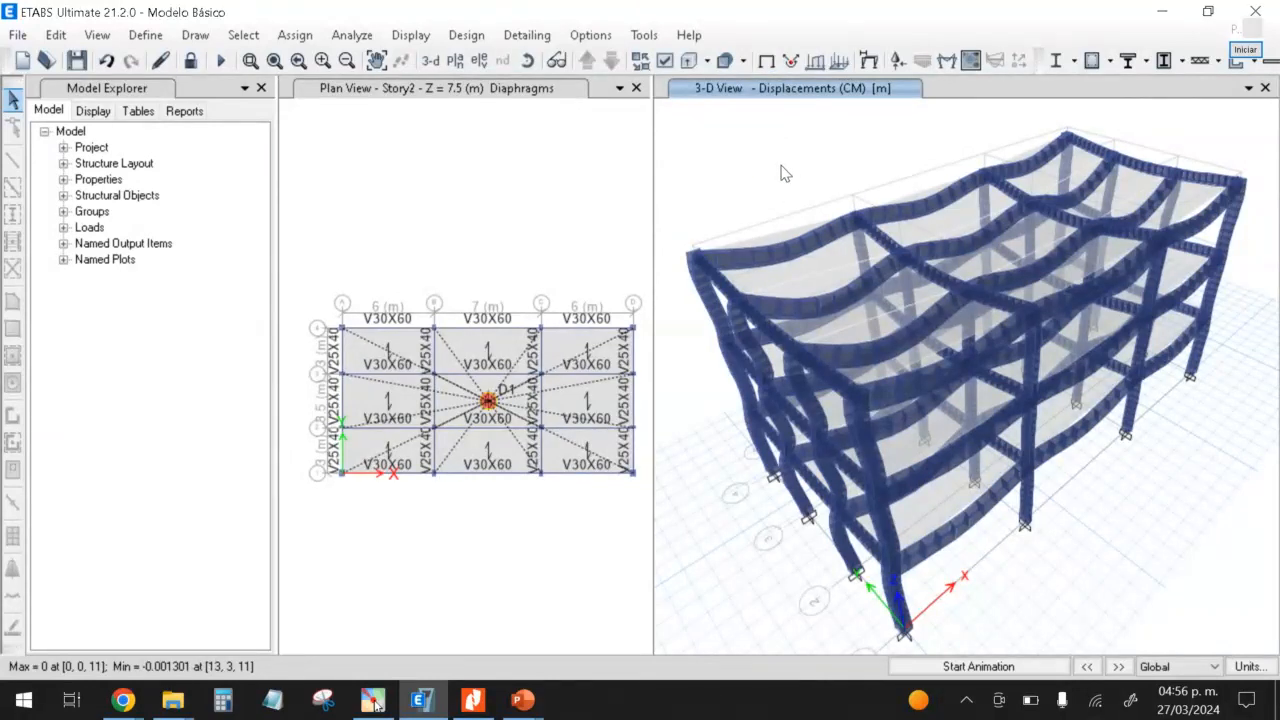
Step: Mark the undeformed shape tool with the annotation pen, show the undeformed shape in the 3-D view, and refresh the window
click(1245, 49)
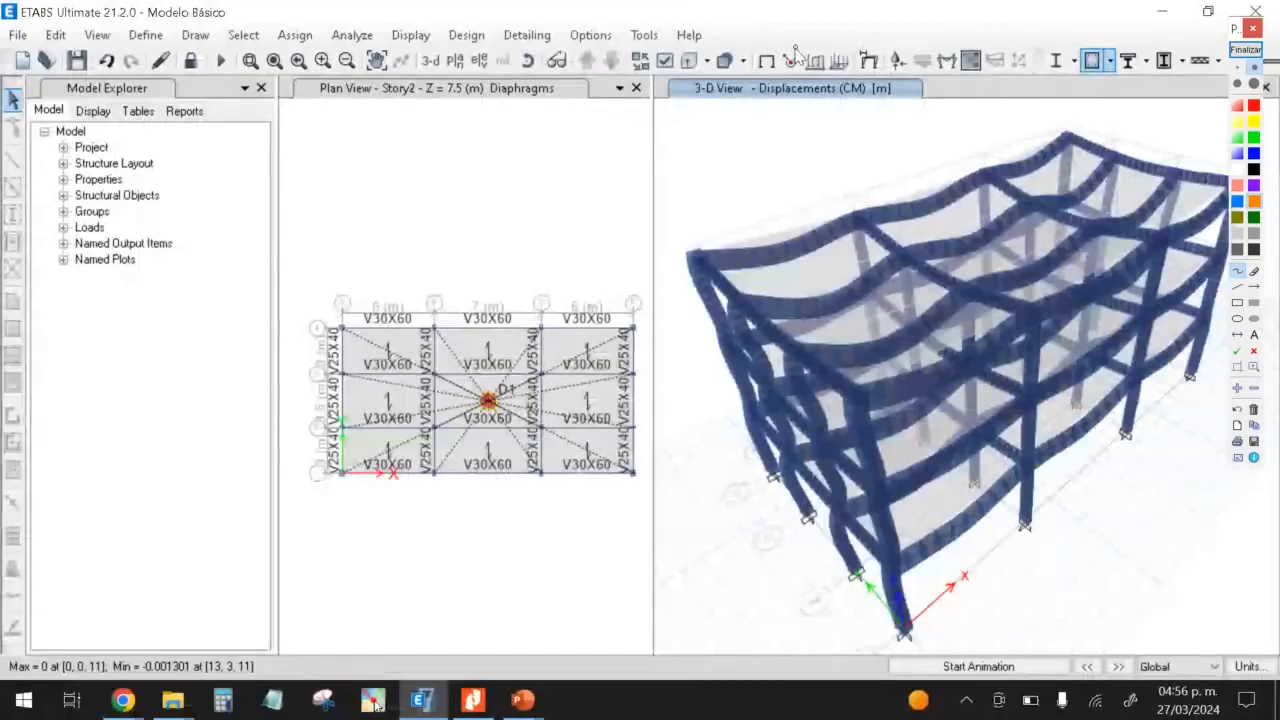
mouse_move(776, 45)
mouse_down()
mouse_move(752, 58)
mouse_move(778, 74)
mouse_move(774, 42)
mouse_up()
drag(826, 15, 786, 32)
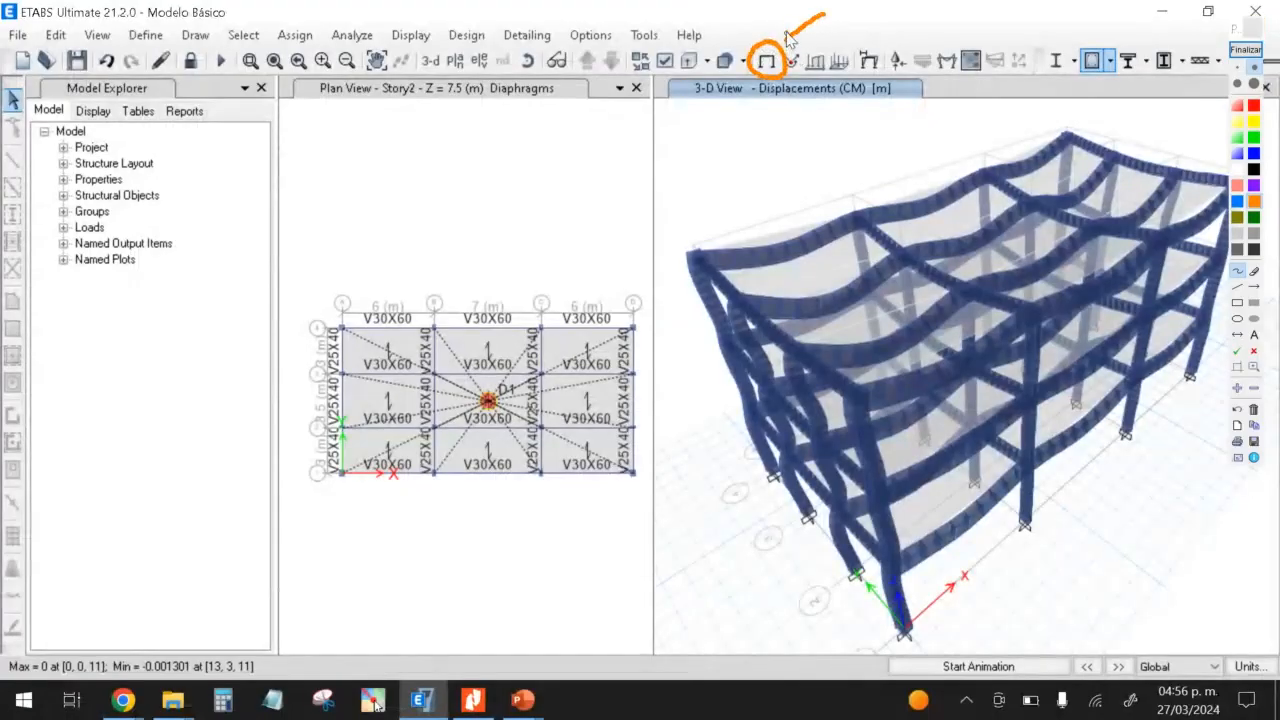
click(1245, 49)
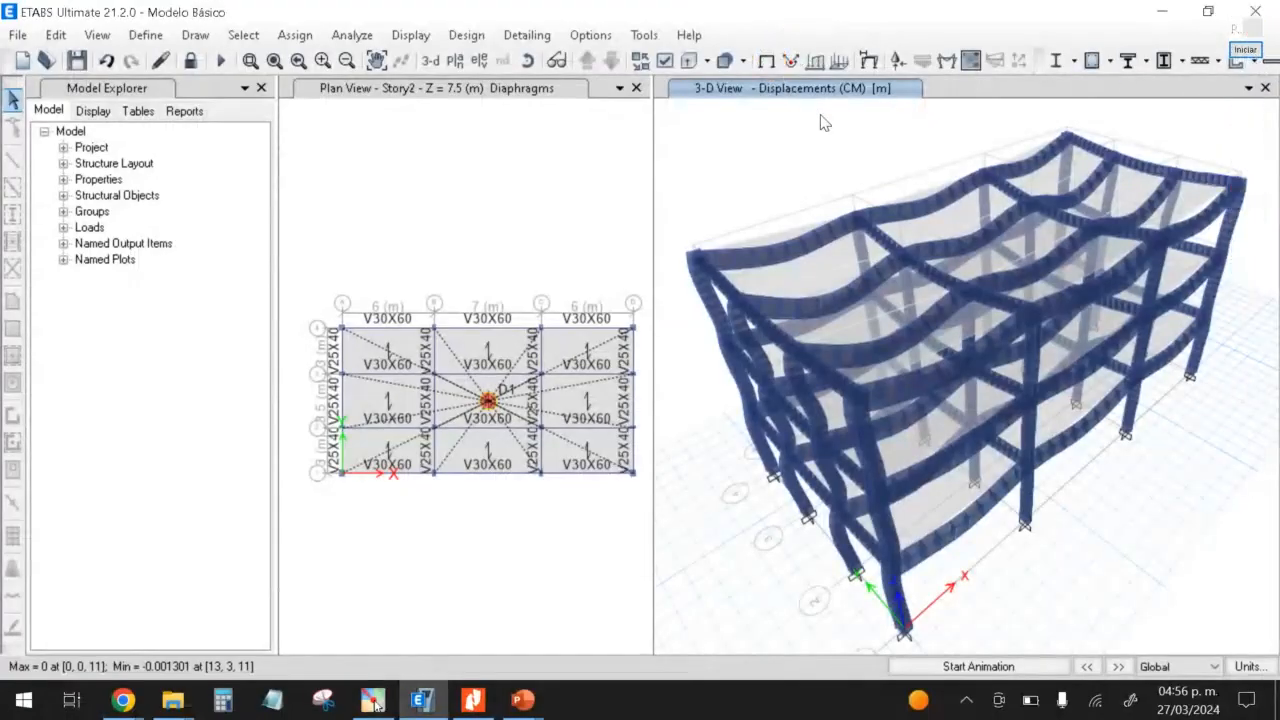
click(766, 60)
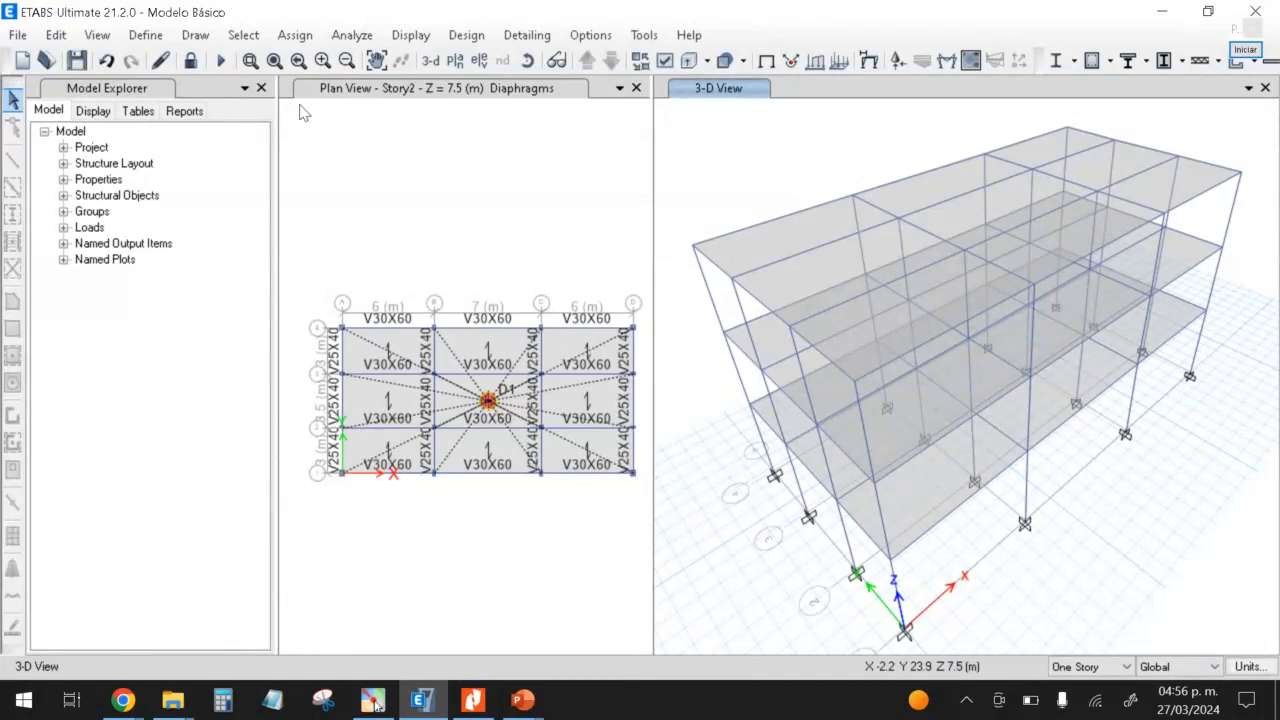
click(160, 62)
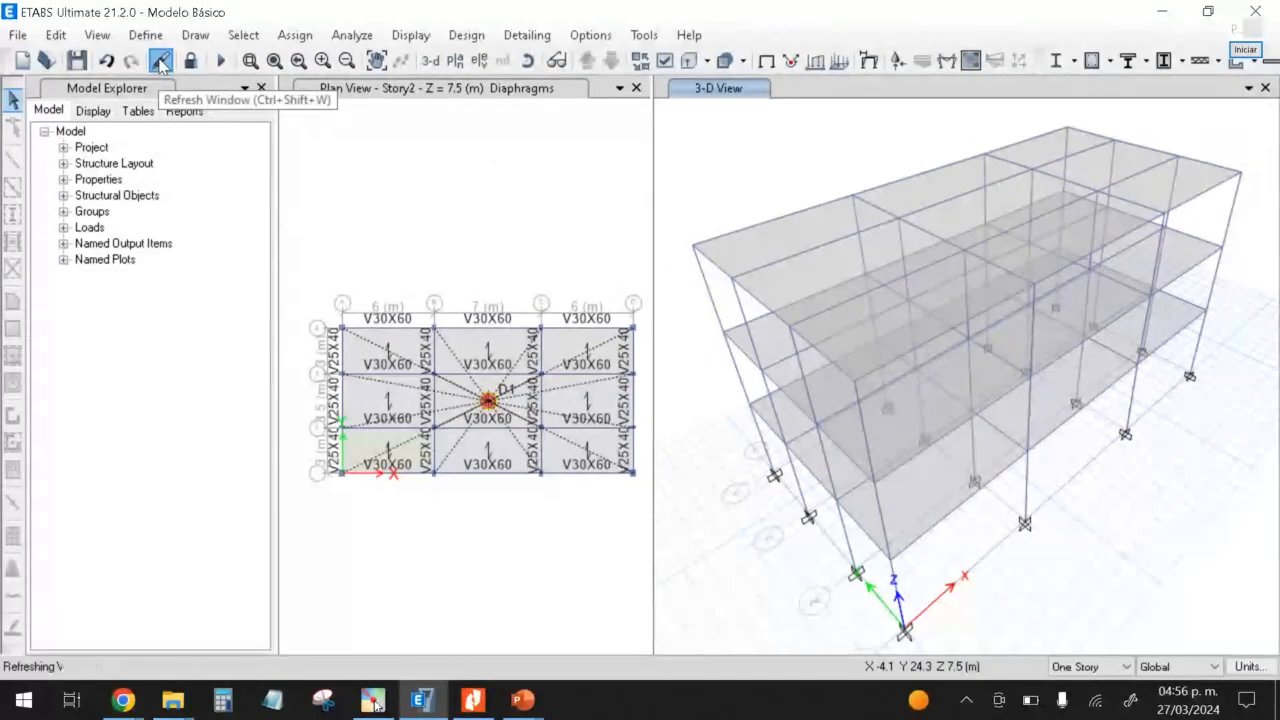
click(160, 62)
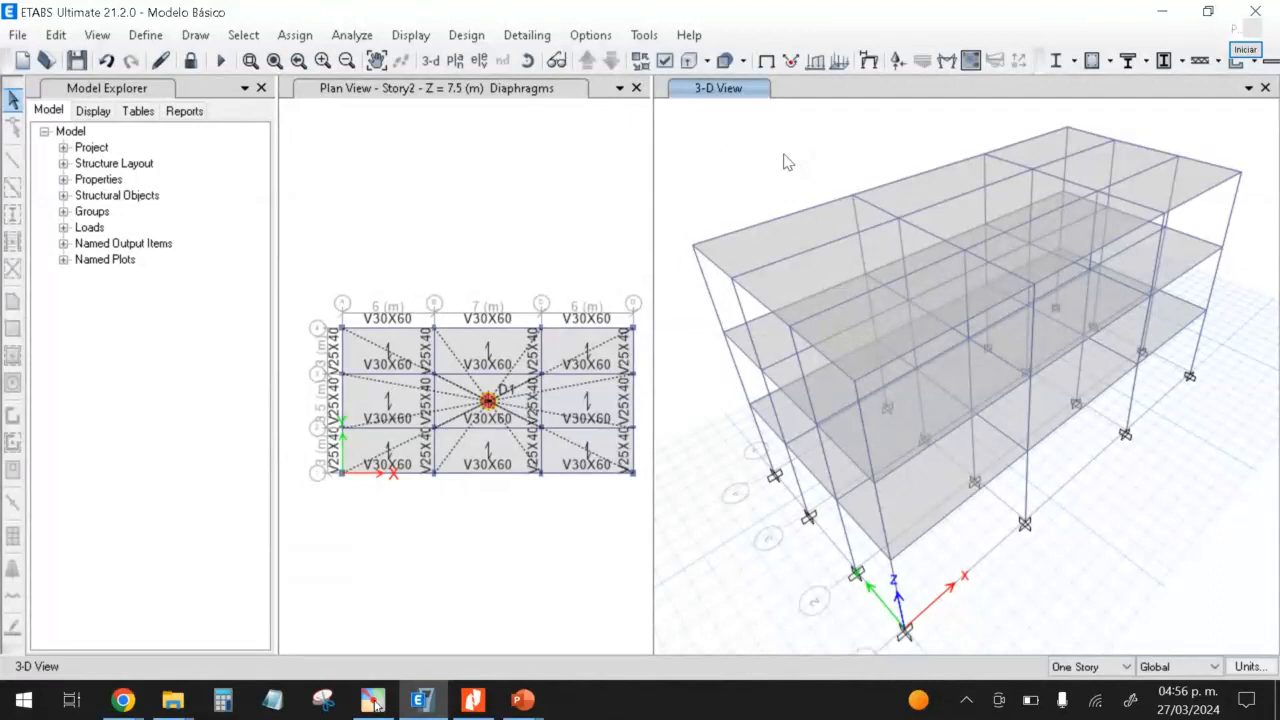
Step: Mark the deformed shape tool with the annotation pen and open its display options
click(1245, 49)
mouse_move(868, 47)
mouse_down()
mouse_move(850, 60)
mouse_move(886, 50)
mouse_move(866, 42)
mouse_move(877, 37)
mouse_move(892, 46)
mouse_up()
click(1245, 49)
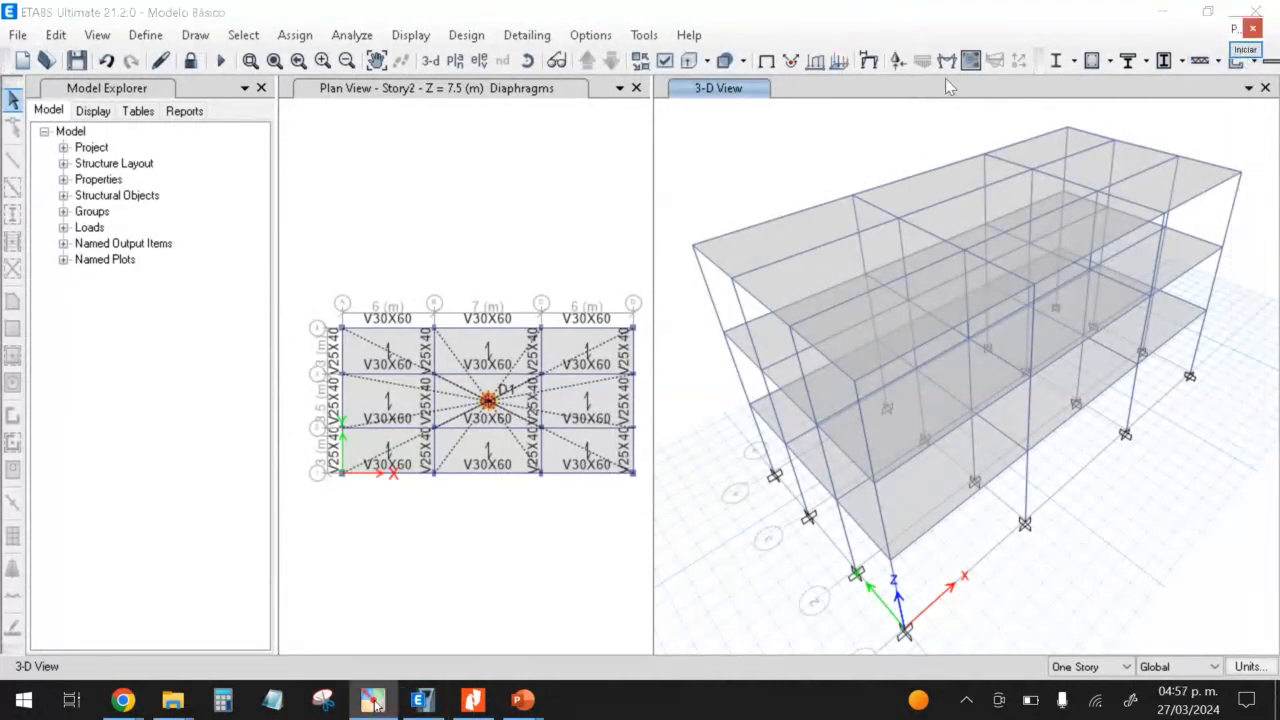
click(870, 61)
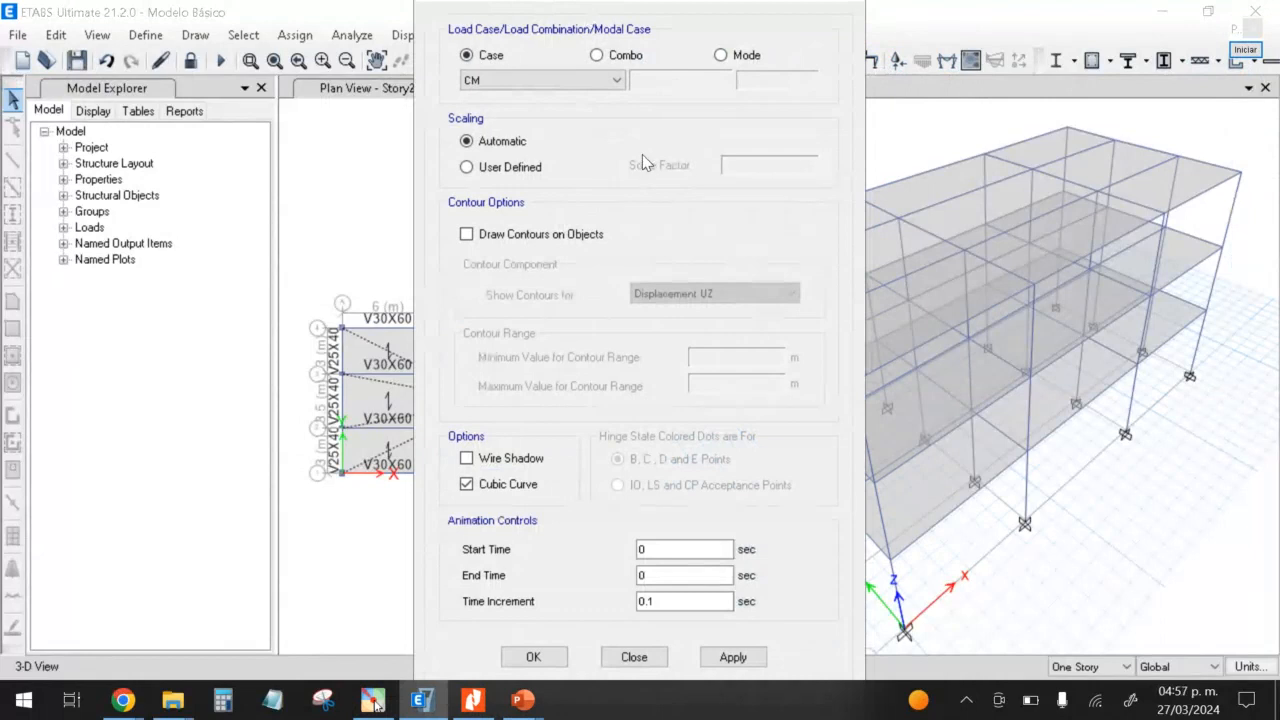
Step: Set the deformed shape display to Mode with the Modal case and mode number 1, circling these settings with the annotation pen
click(1246, 50)
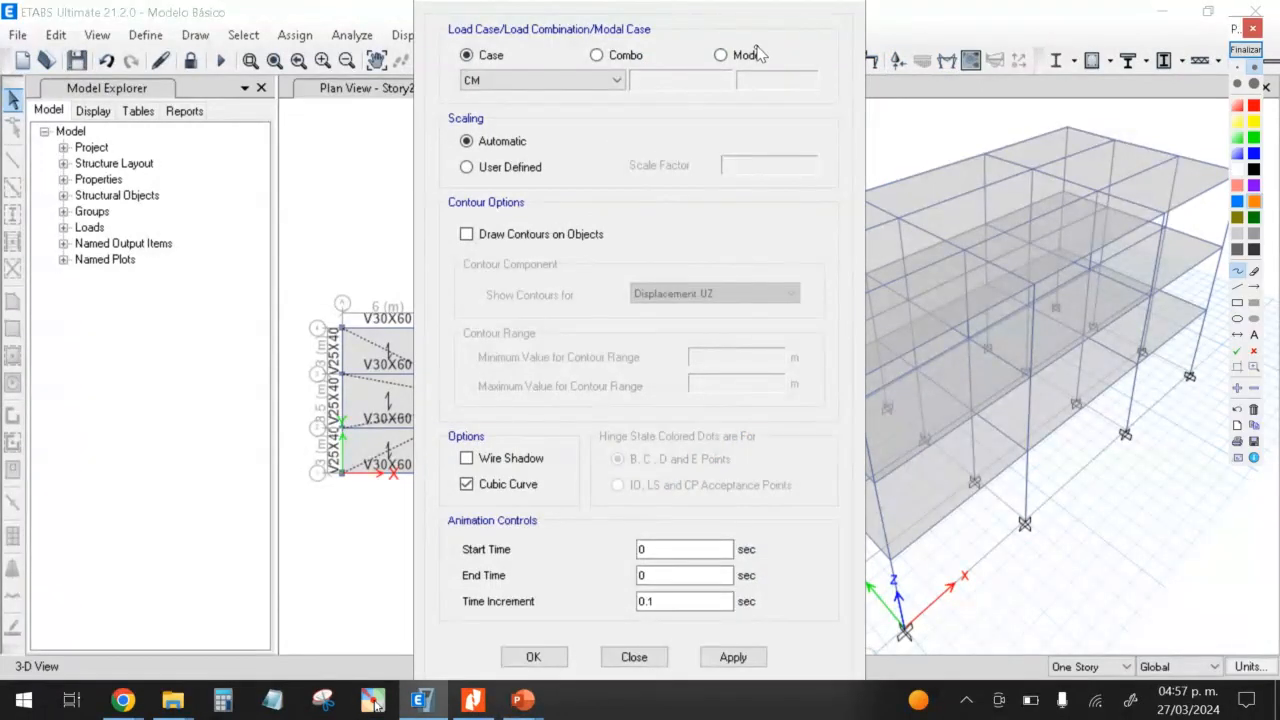
mouse_move(762, 42)
mouse_down()
mouse_move(712, 52)
mouse_move(772, 72)
mouse_move(745, 40)
mouse_up()
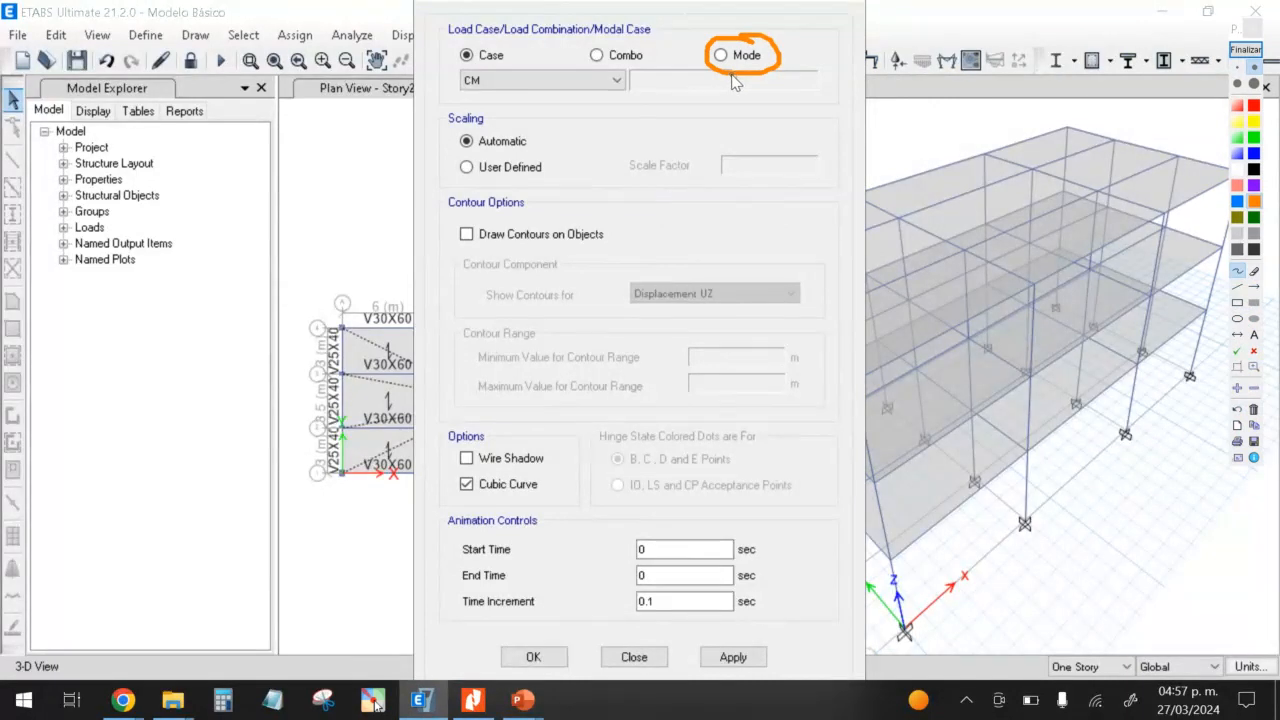
click(1246, 50)
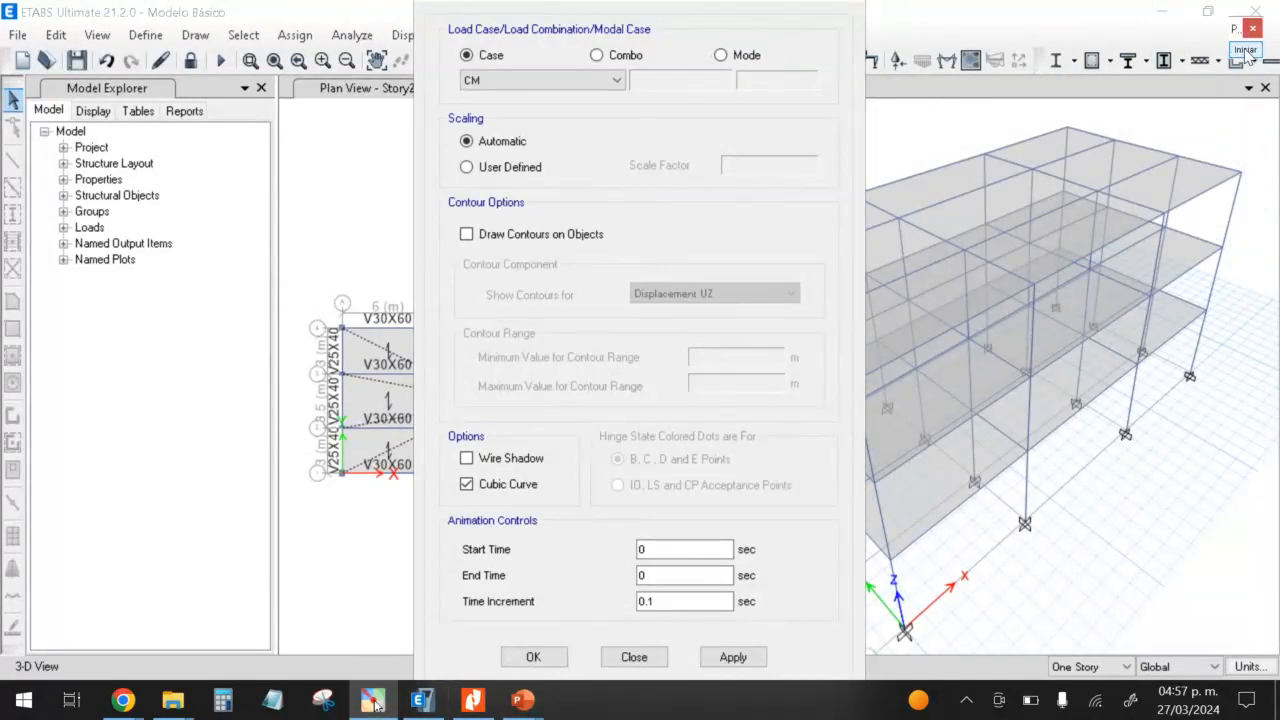
click(720, 56)
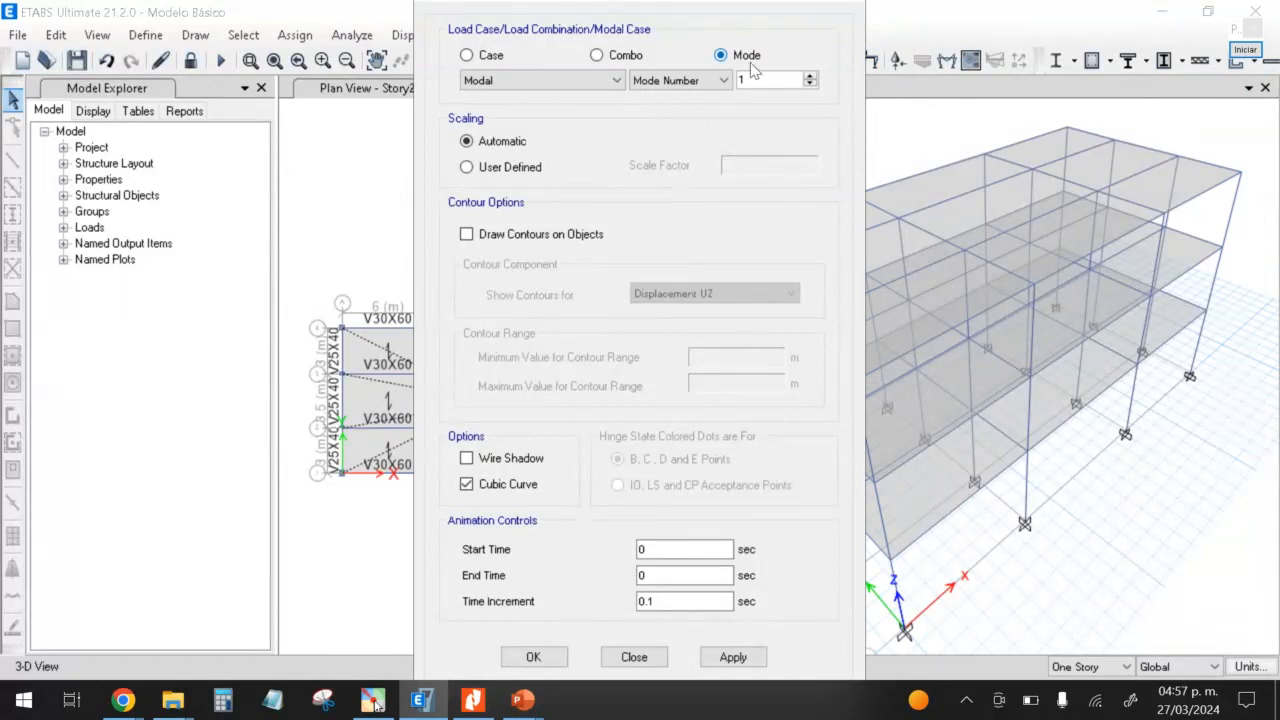
click(1245, 49)
mouse_move(780, 38)
mouse_down()
mouse_move(442, 82)
mouse_move(665, 104)
mouse_move(760, 38)
mouse_up()
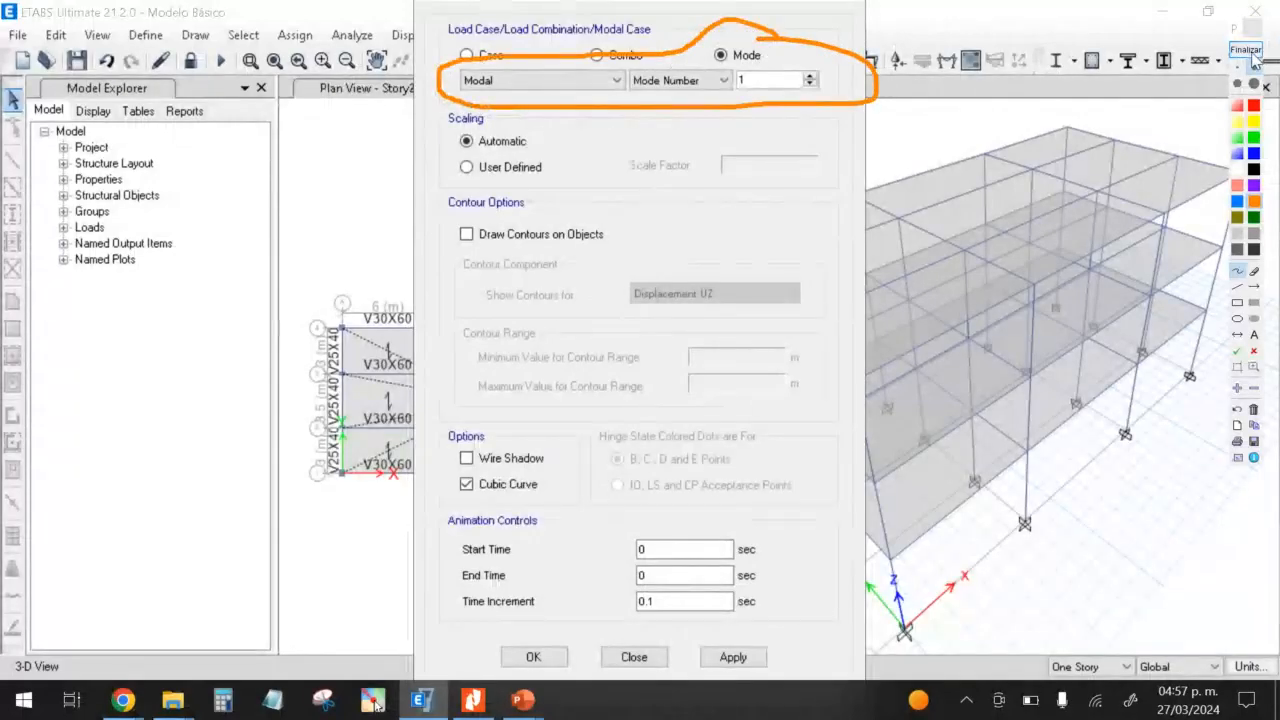
click(1245, 49)
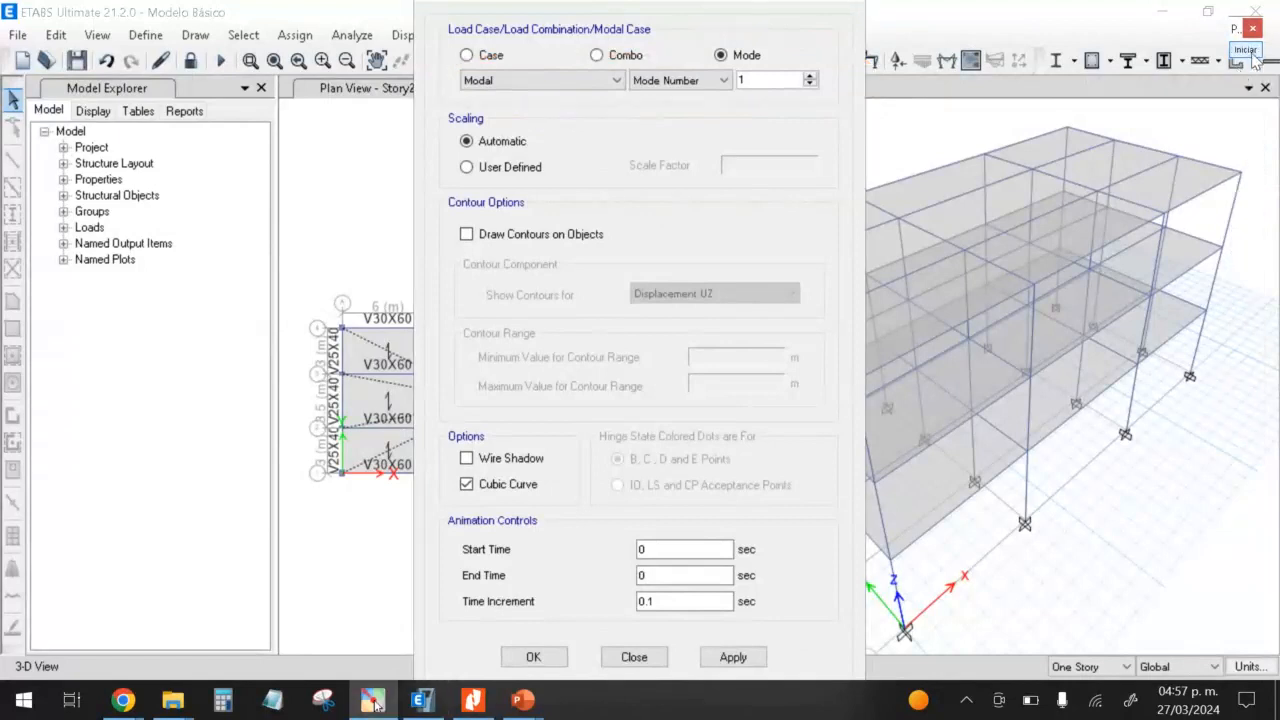
Step: Apply the Mode 1 shape of the Modal case to the 3-D view and save the model
click(732, 660)
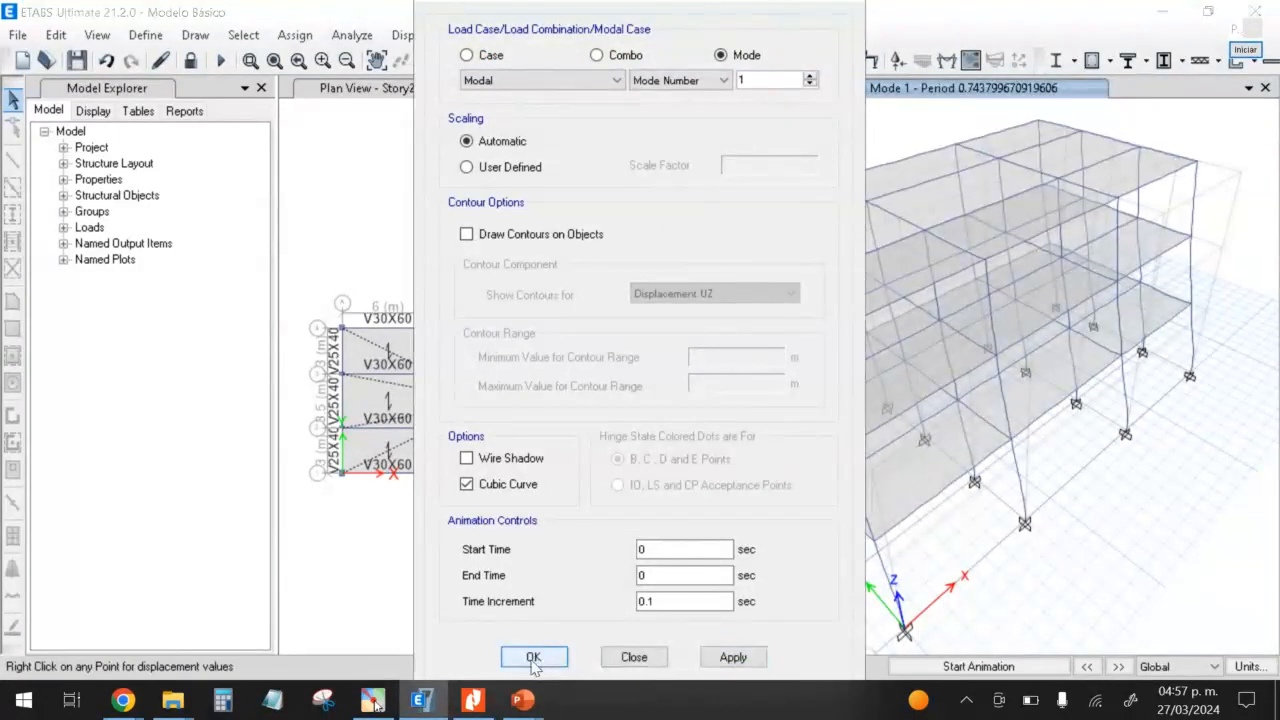
click(634, 657)
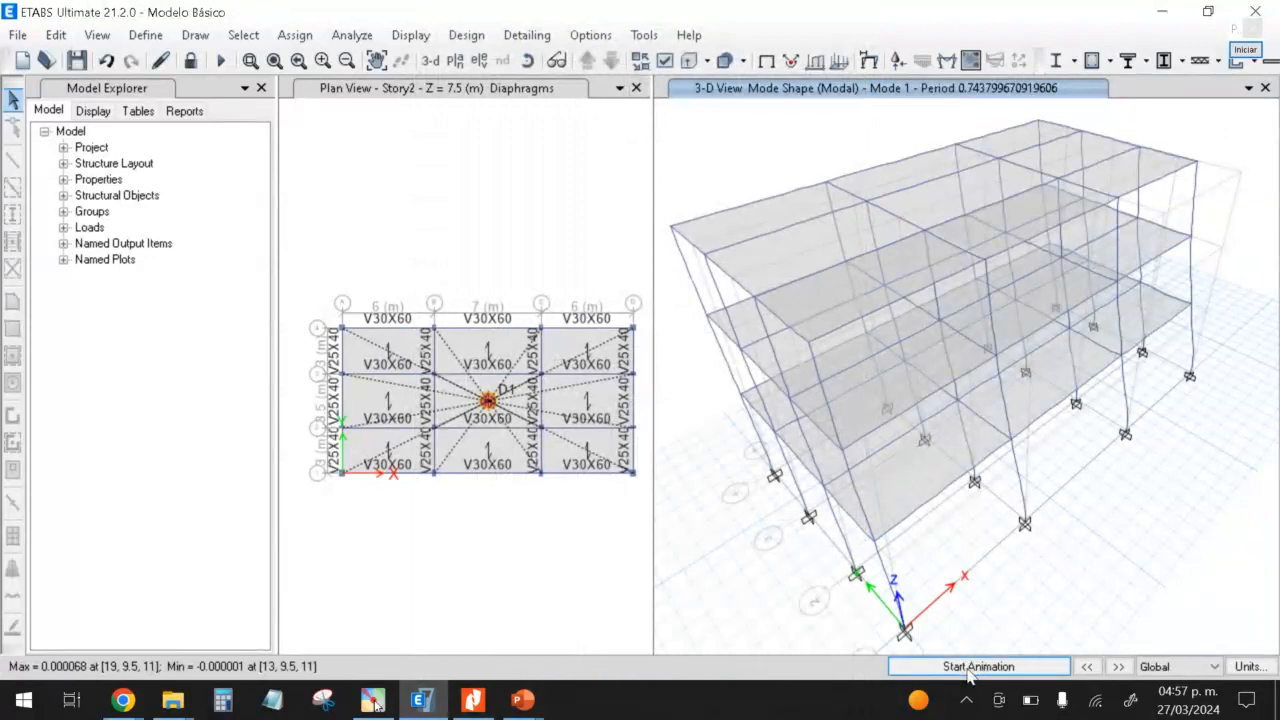
click(77, 60)
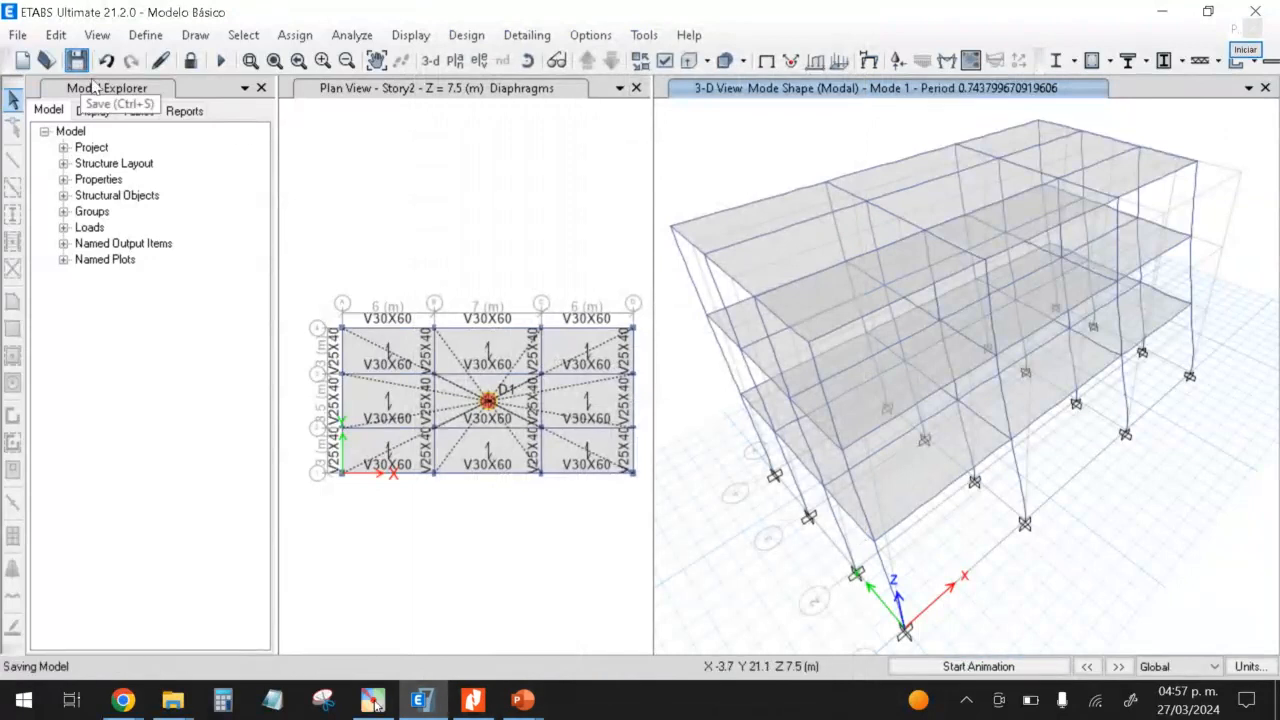
Step: Start the mode shape animation and magnify the 3-D view's title to read the Mode 1 period
click(978, 666)
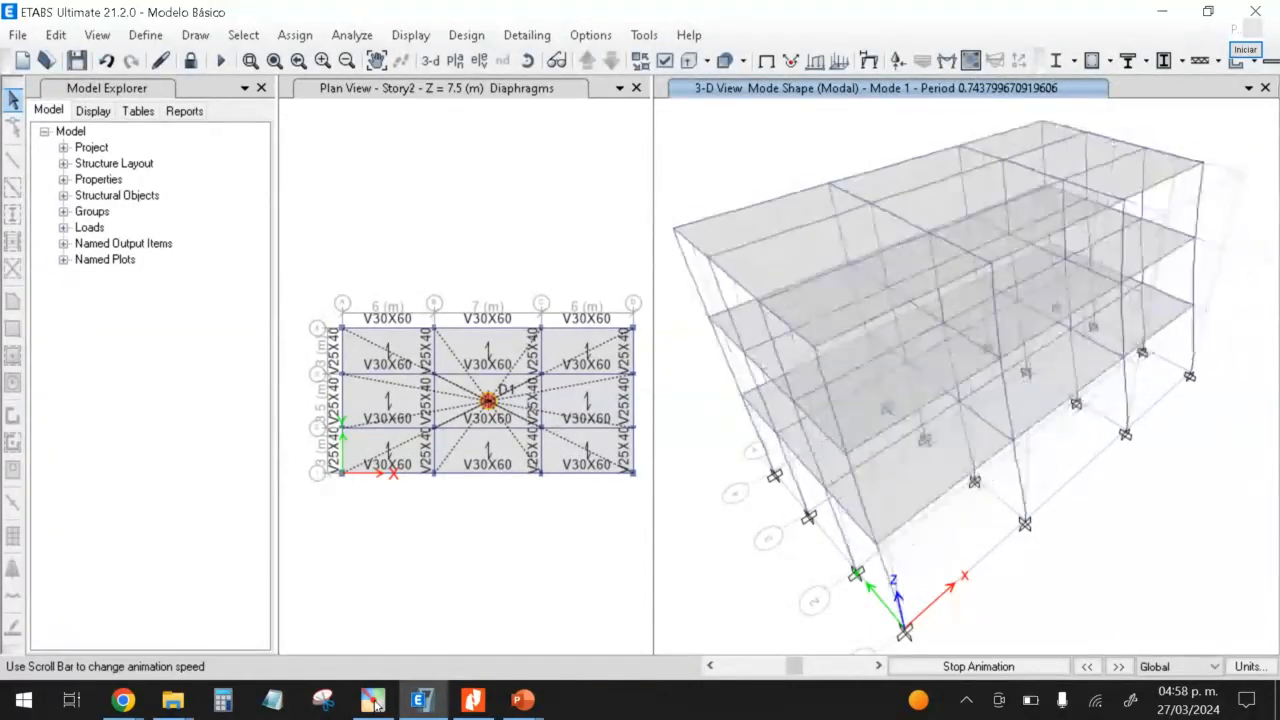
click(1245, 49)
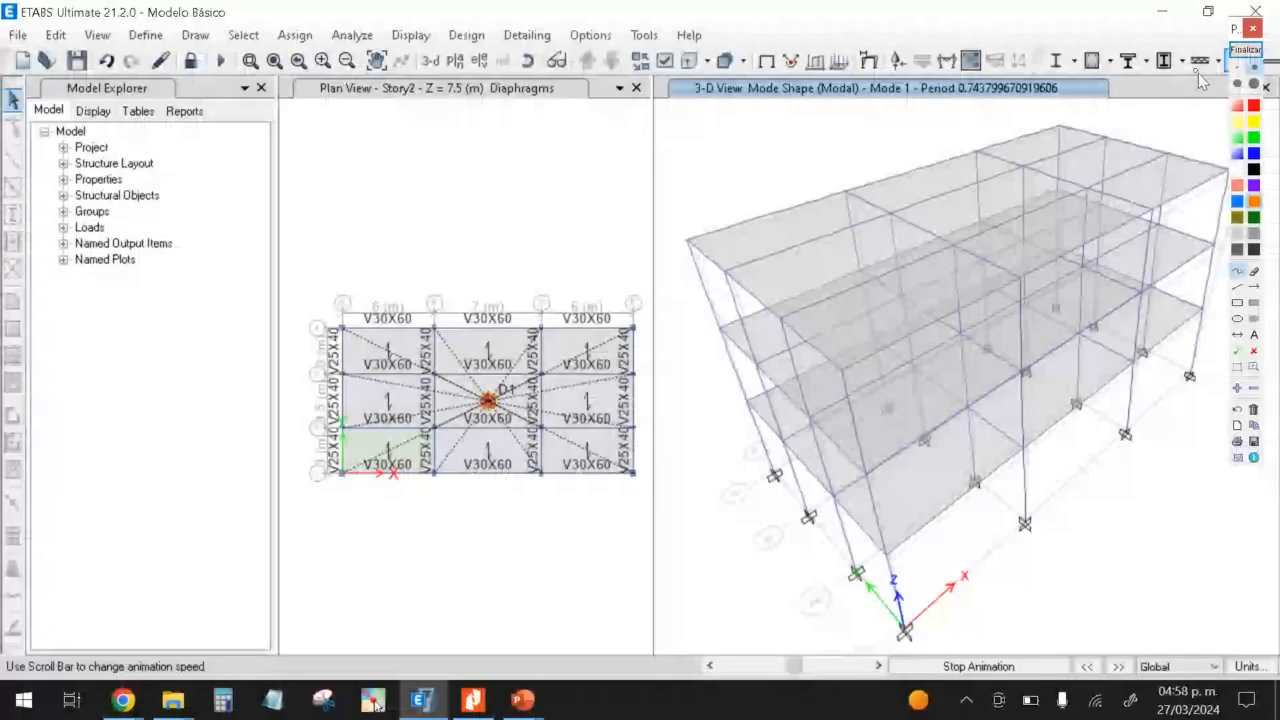
scroll(1023, 63, up, 2)
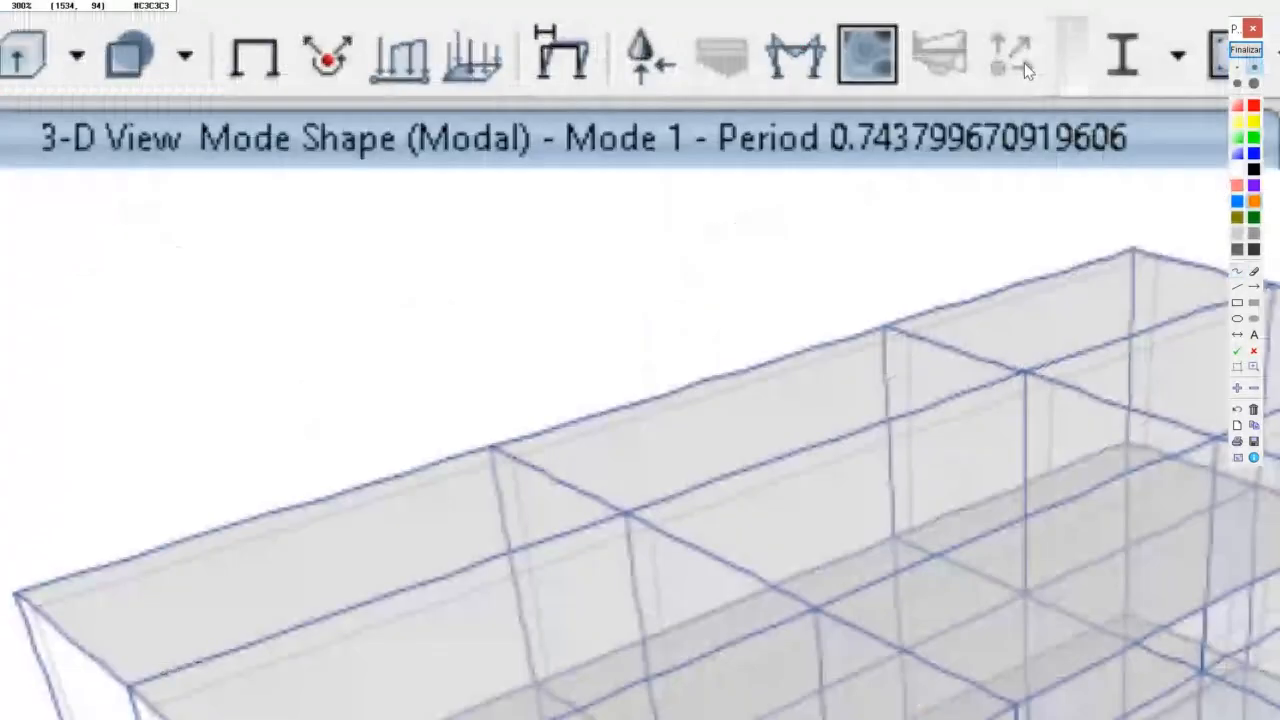
scroll(1025, 68, up, 2)
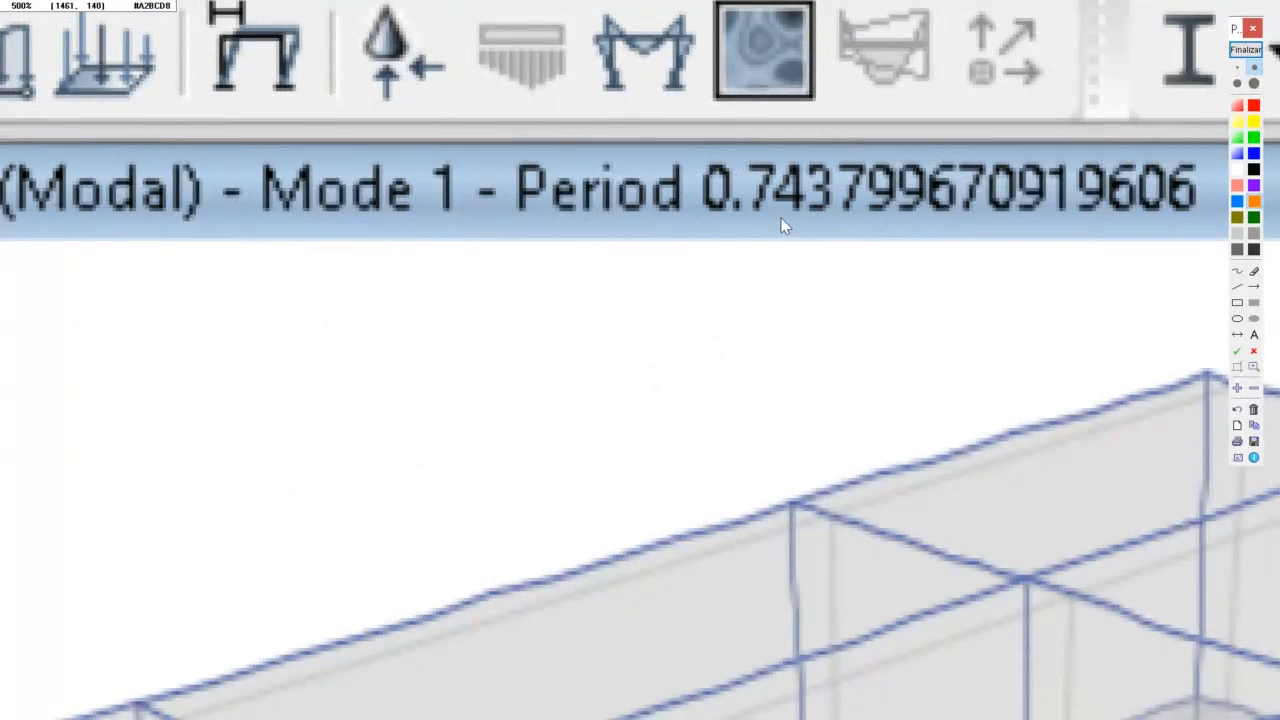
scroll(780, 230, down, 5)
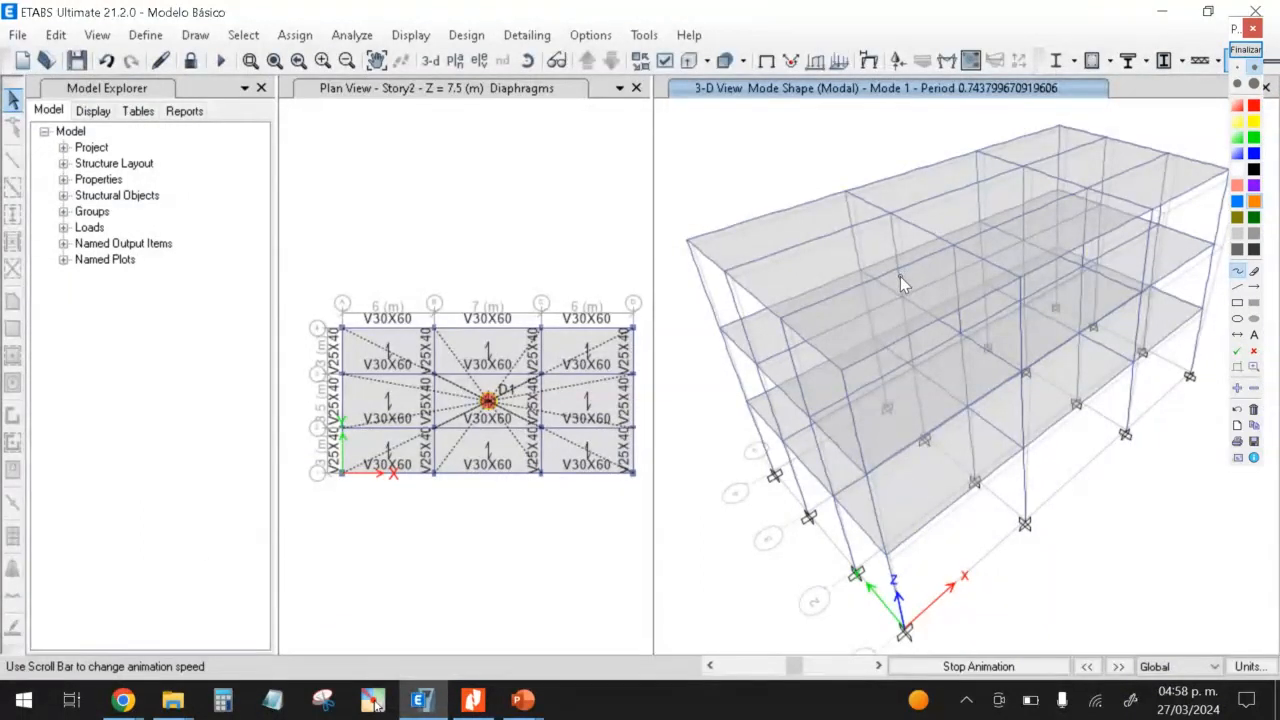
scroll(979, 41, up, 4)
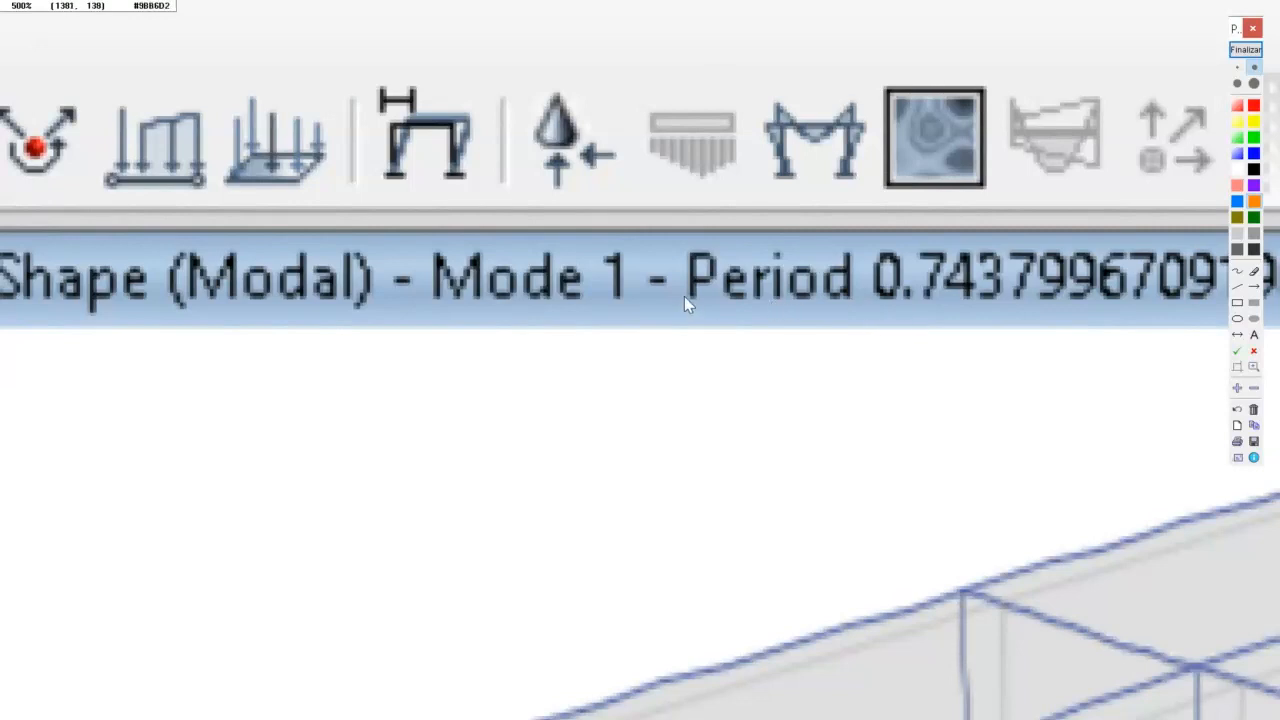
key(Escape)
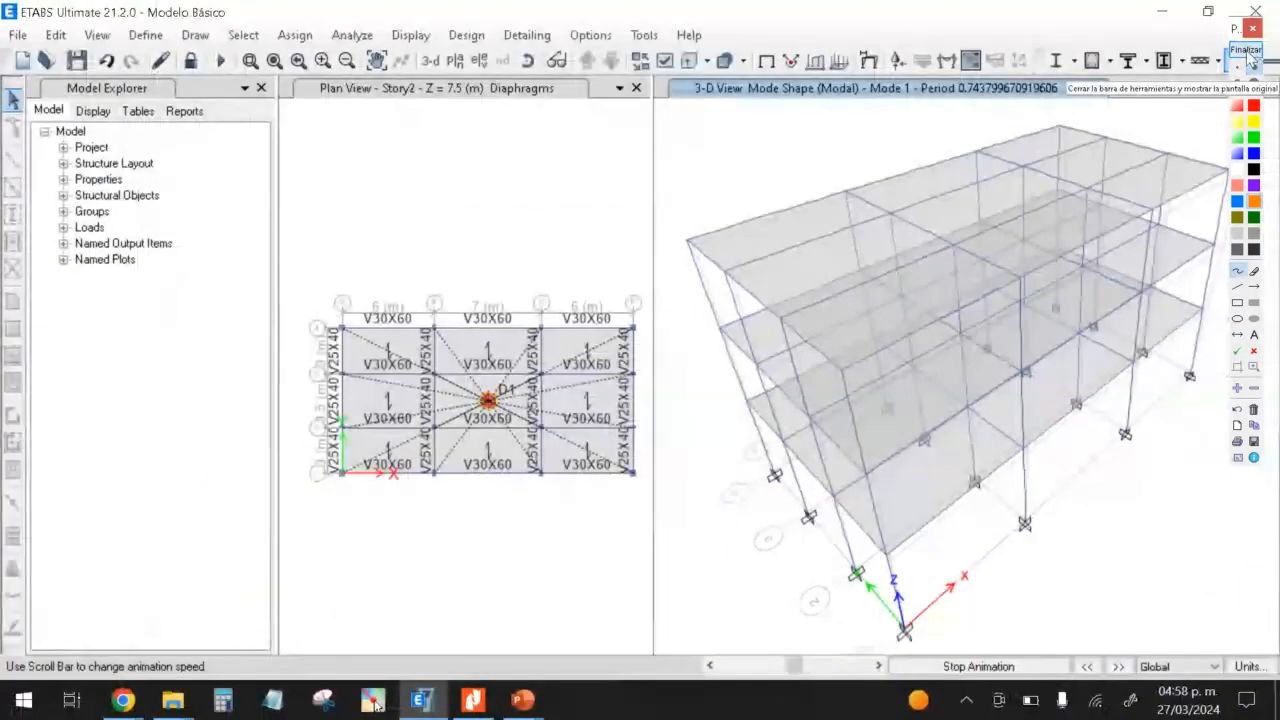
click(1246, 52)
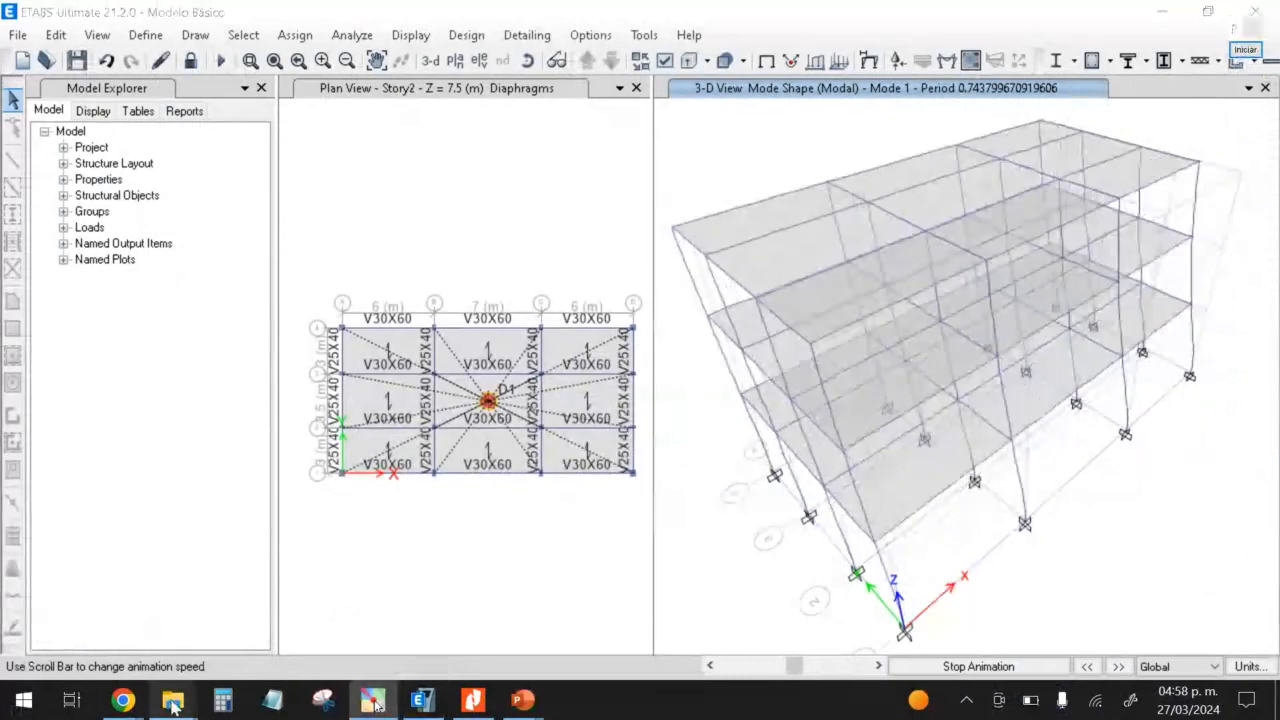
Step: Switch to File Explorer and go back from the Semanas 2 3, 4 (PC1), 5, 6, 7 y 8 (EA) folder to Docente Universitario UPC
mouse_move(173, 700)
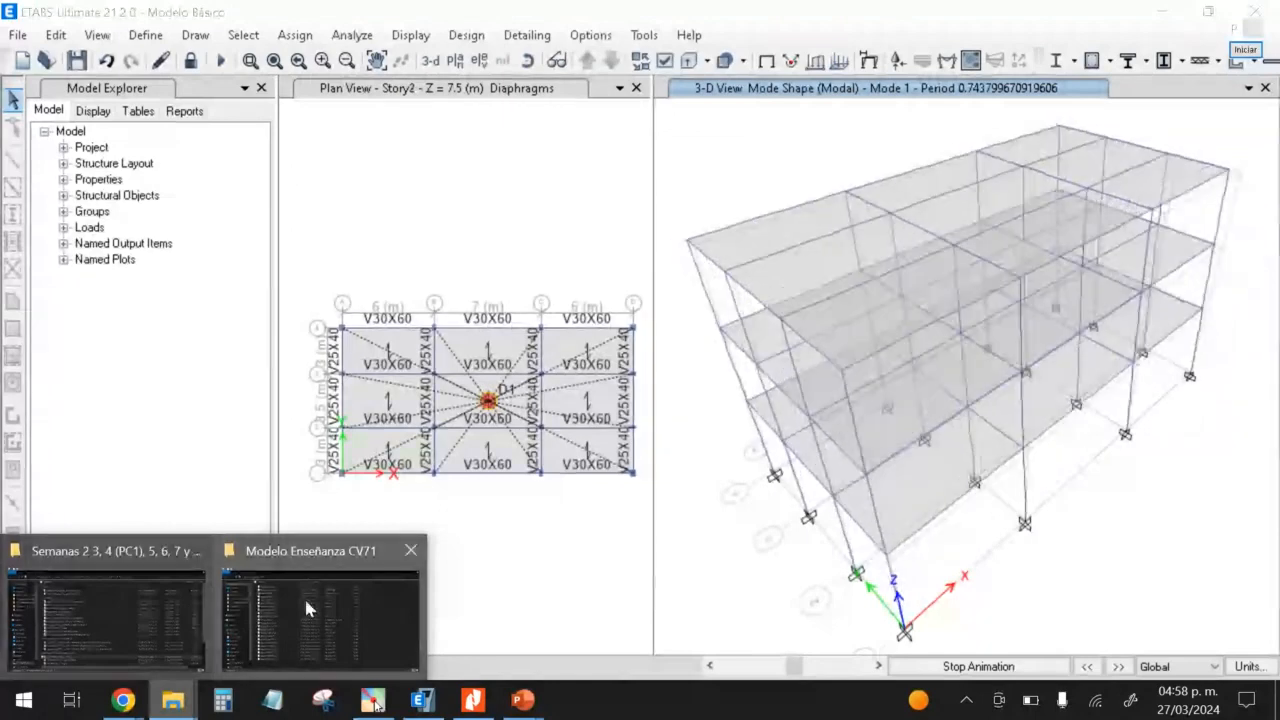
click(304, 596)
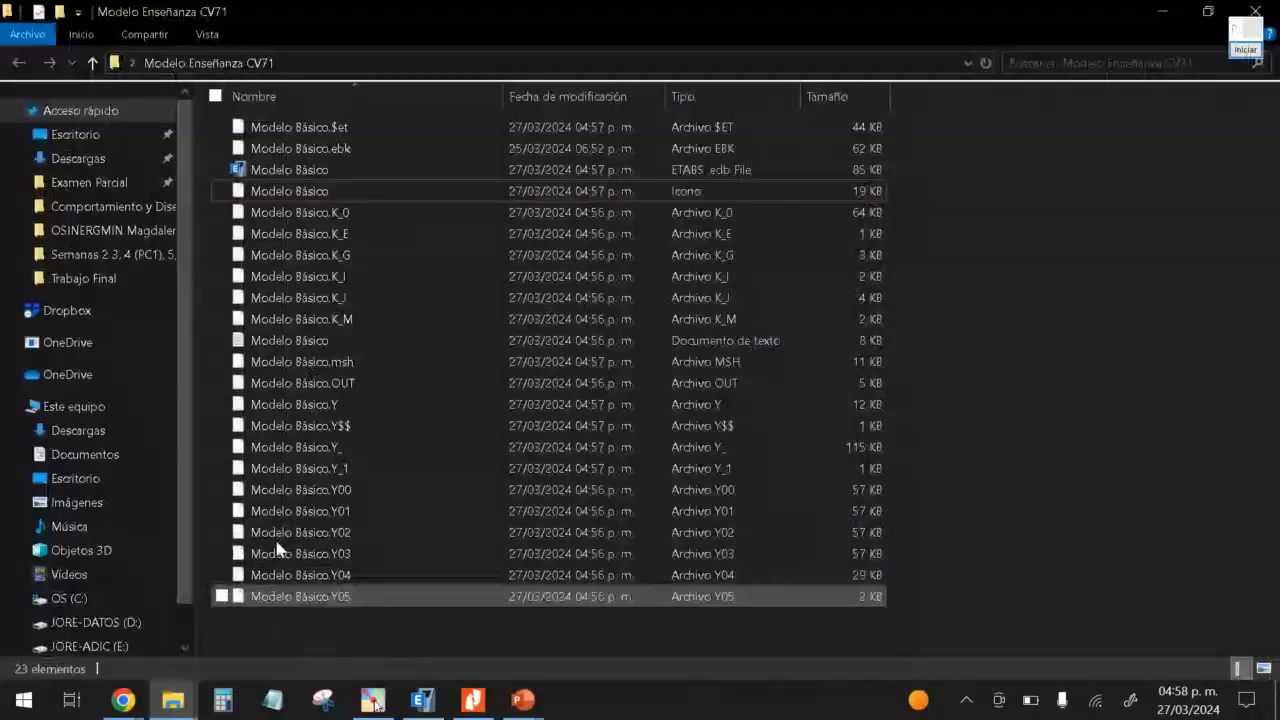
click(135, 615)
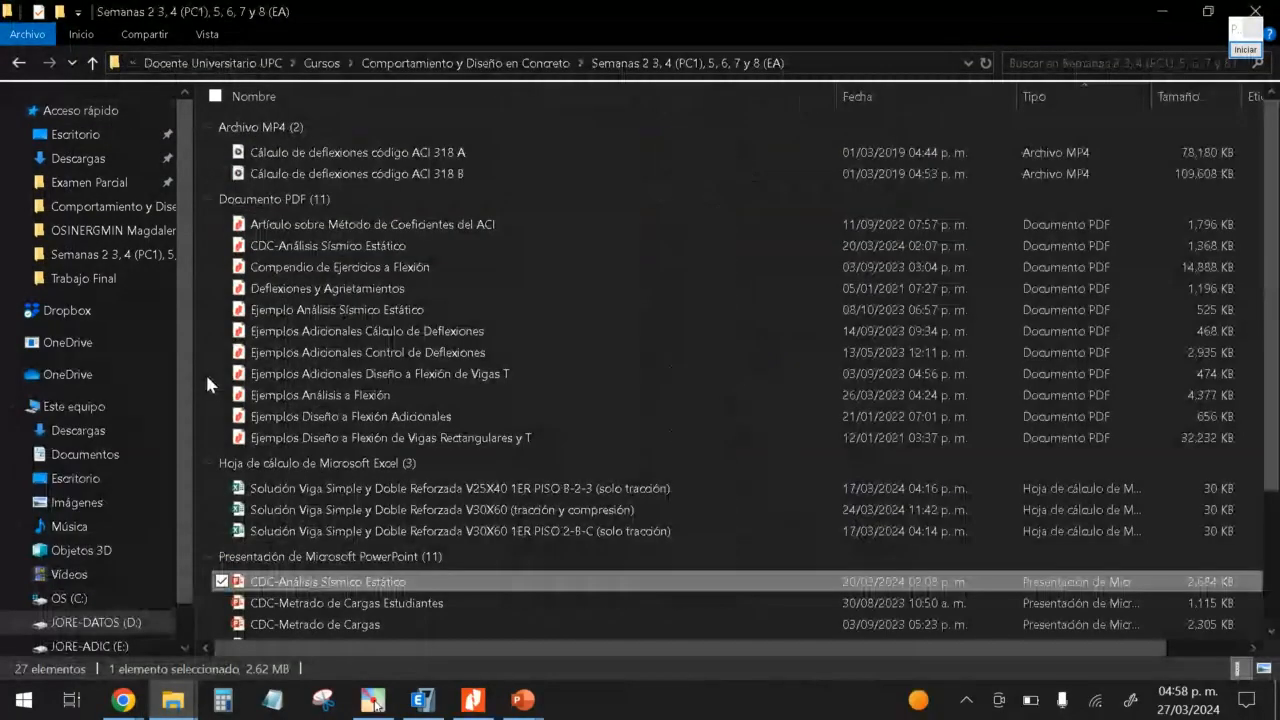
click(20, 62)
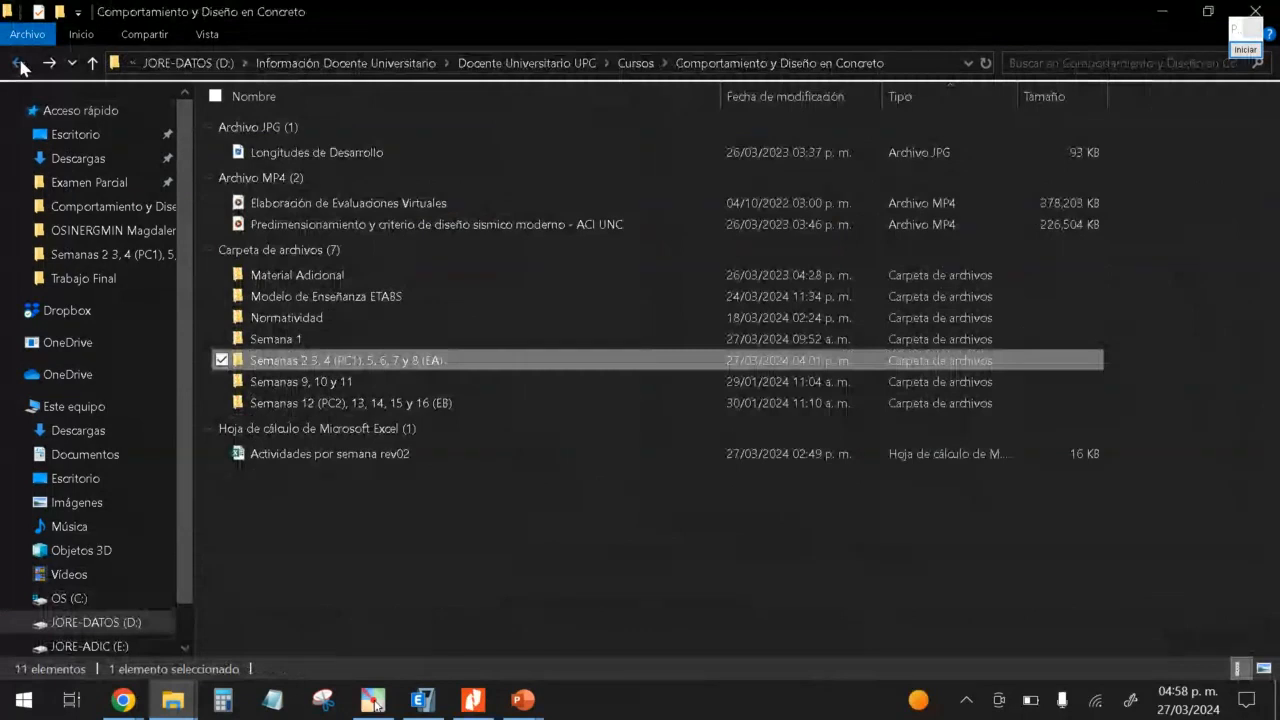
click(20, 63)
click(20, 63)
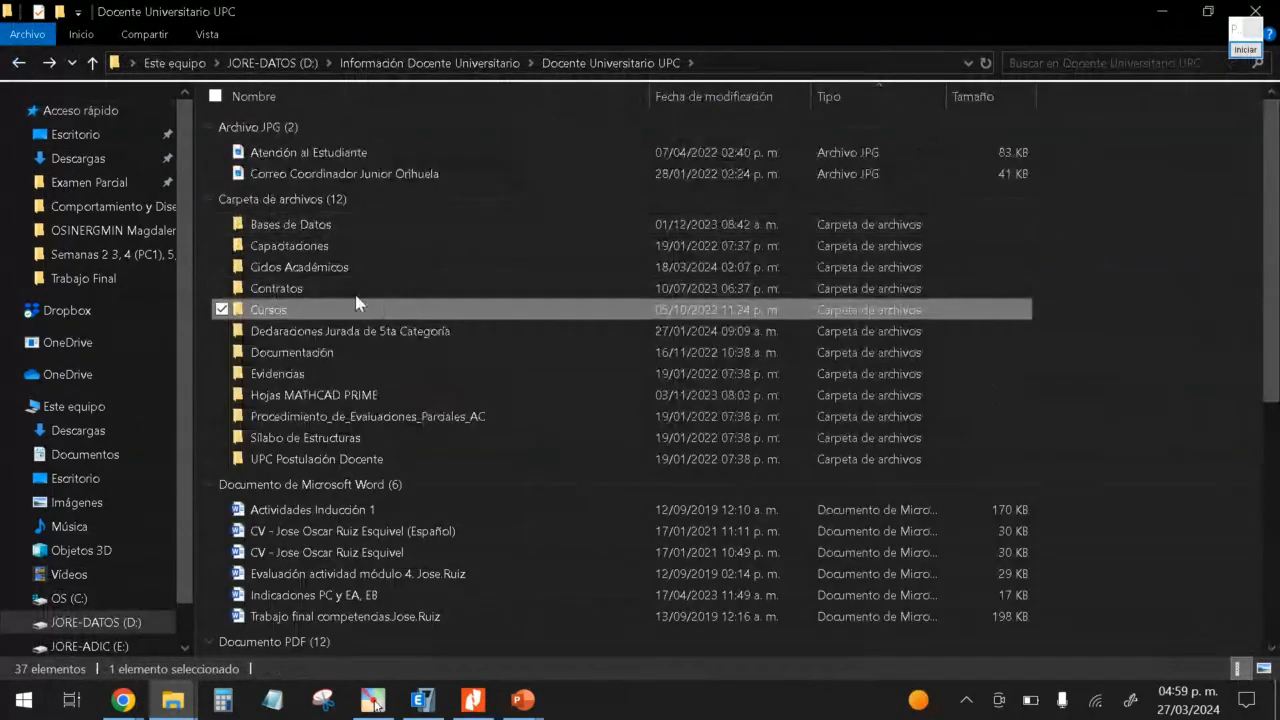
Step: Open CI568_Trabajo_Final_TF1_CA_2024 01 (CV71).pdf from the Trabajo Final folder of Comportamiento y Diseño en Concreto, Ciclo Regular 2024-1
double_click(283, 266)
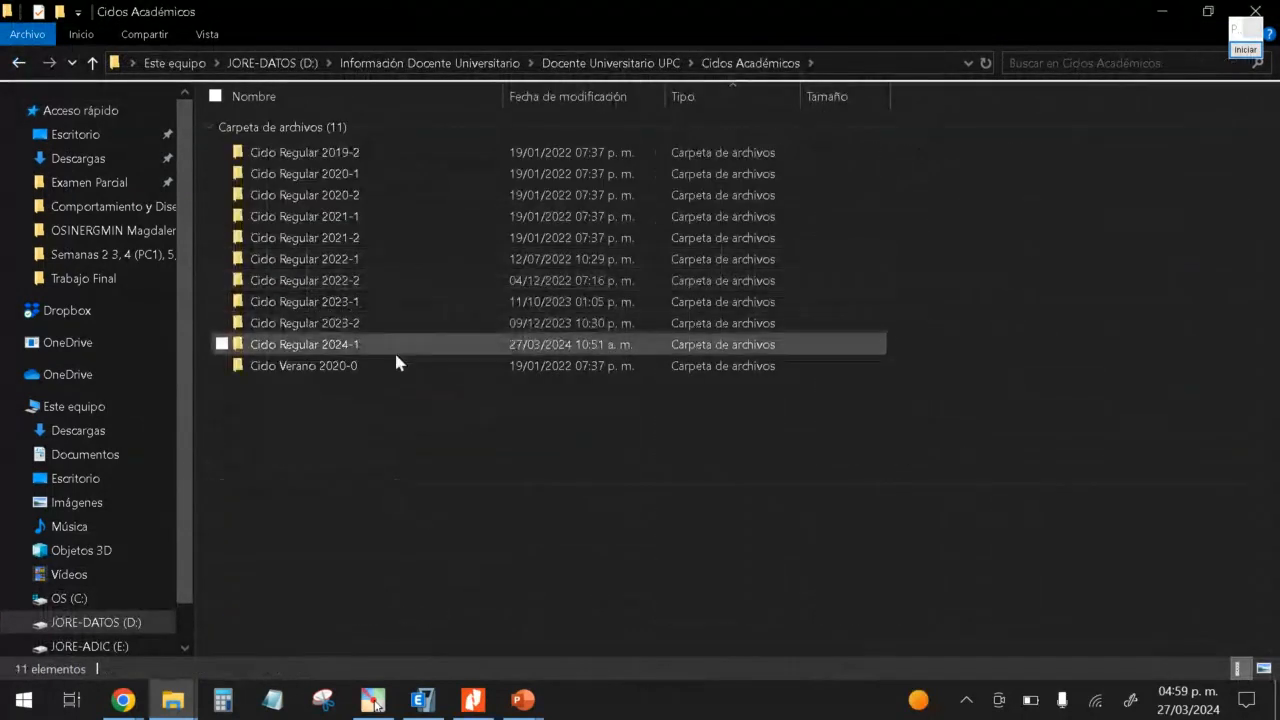
double_click(379, 343)
double_click(386, 150)
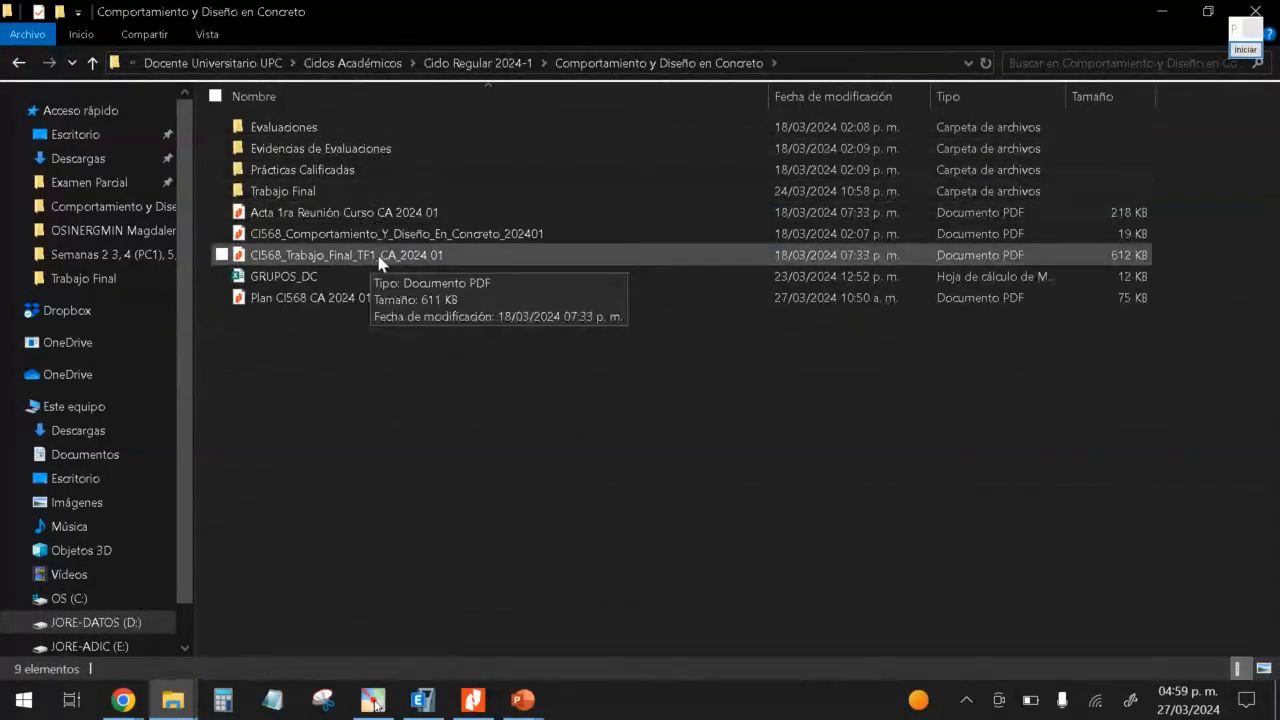
double_click(300, 192)
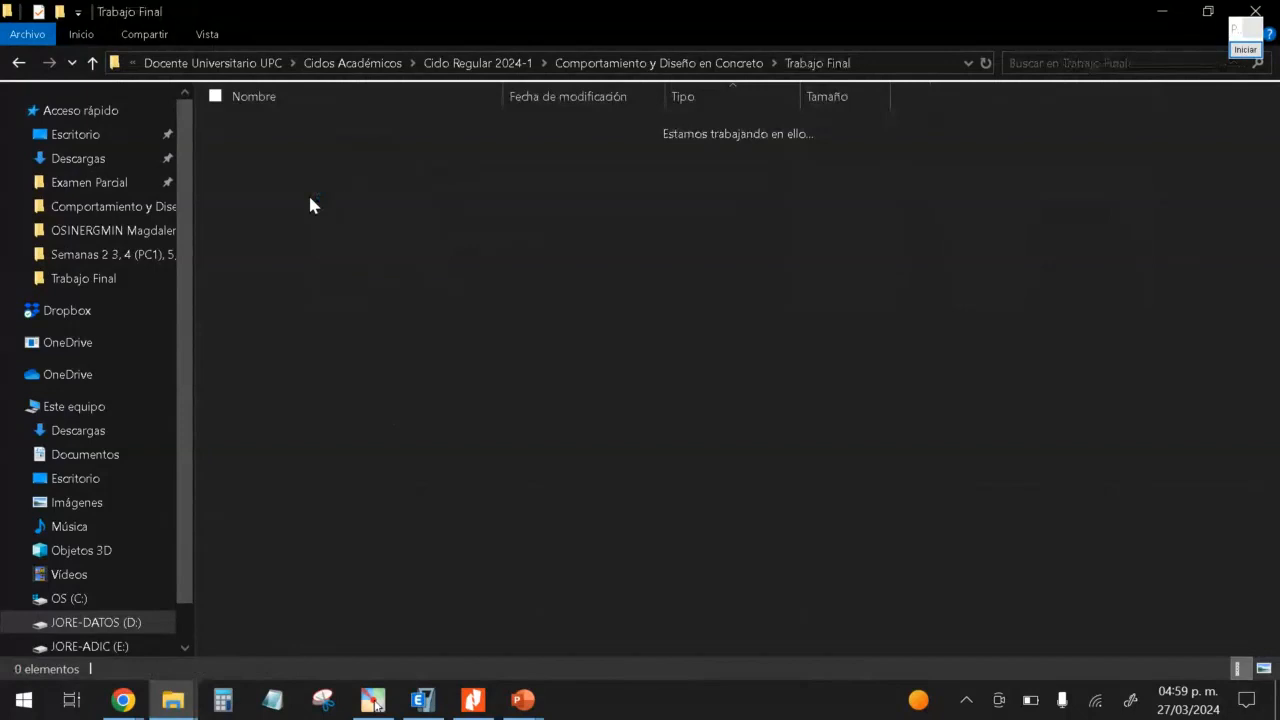
double_click(460, 376)
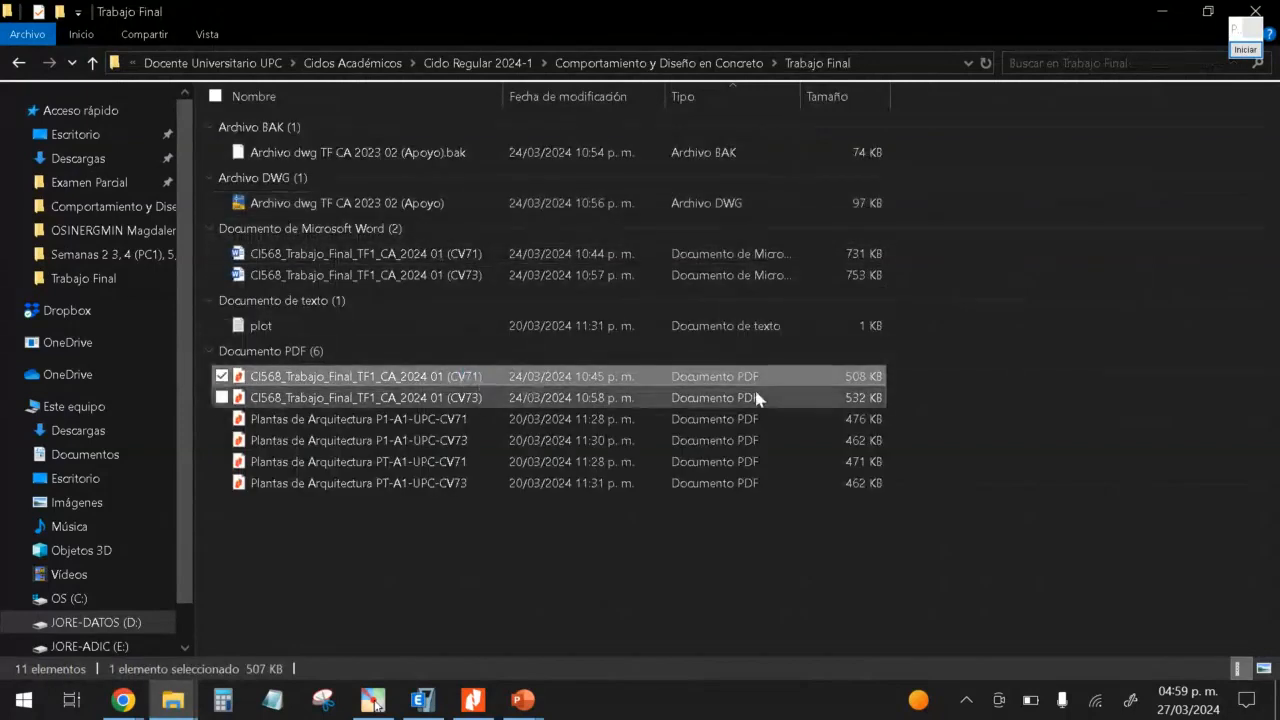
Step: Read the assignment's static seismic analysis requirements and enlarge the red note on drift and torsion on page 5 to 200%
scroll(941, 385, down, 15)
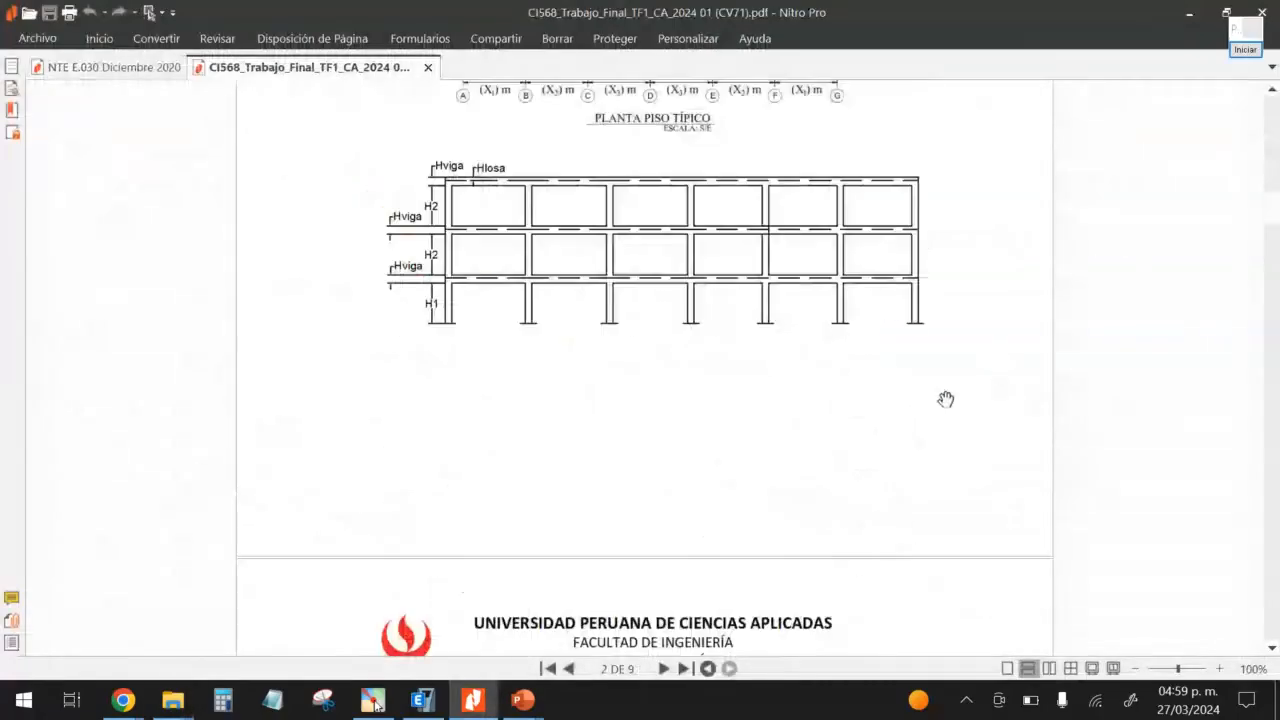
scroll(941, 385, down, 10)
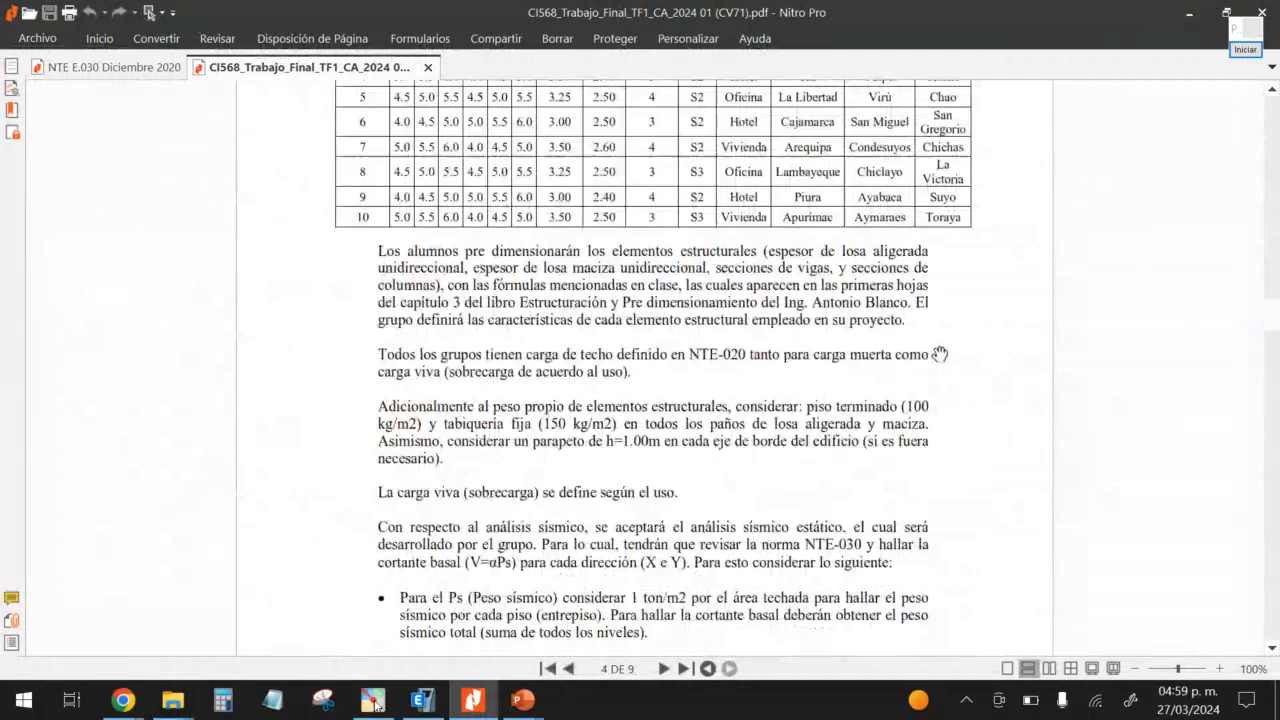
scroll(889, 395, down, 2)
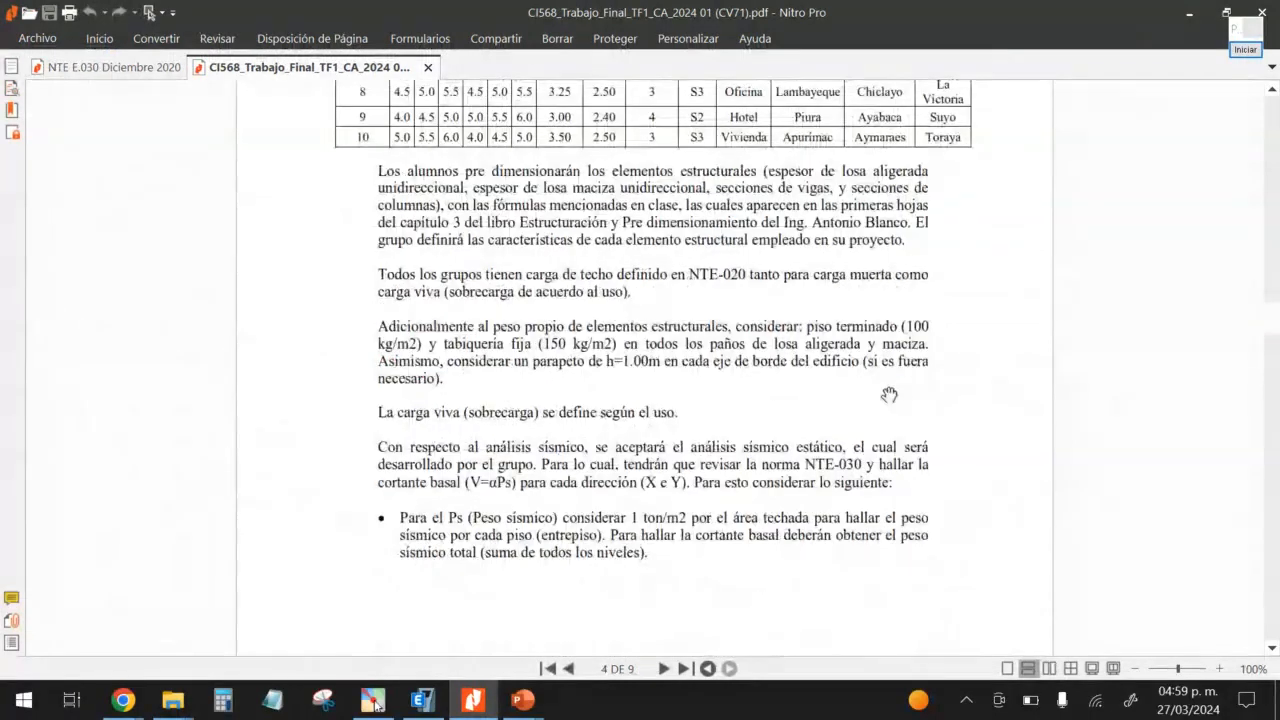
scroll(889, 395, up, 7)
scroll(830, 447, down, 15)
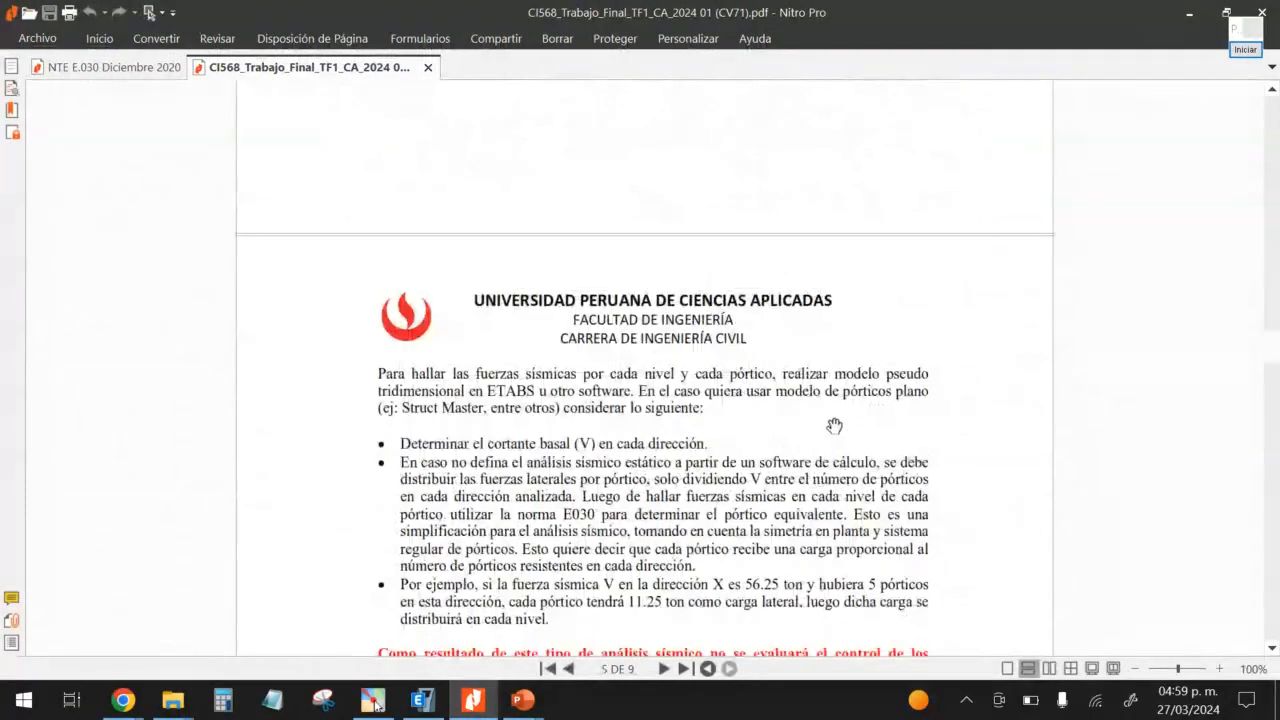
ctrl+scroll(834, 426, up, 3)
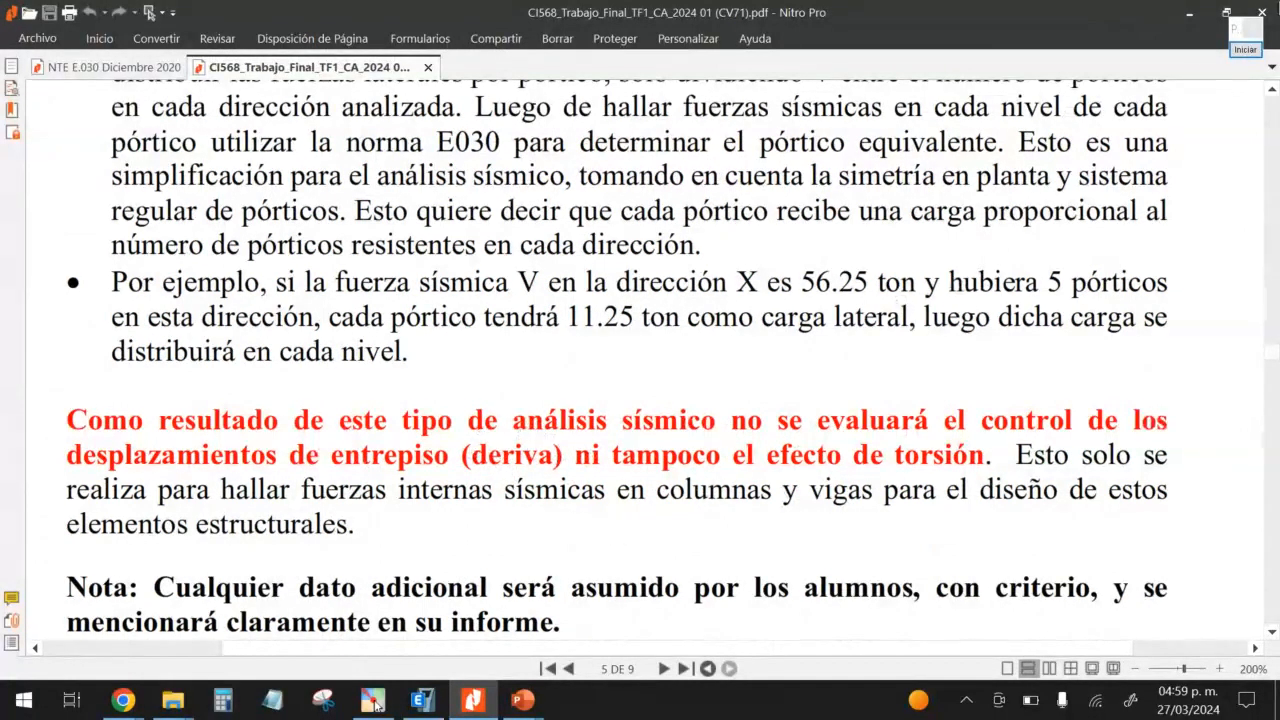
click(1190, 16)
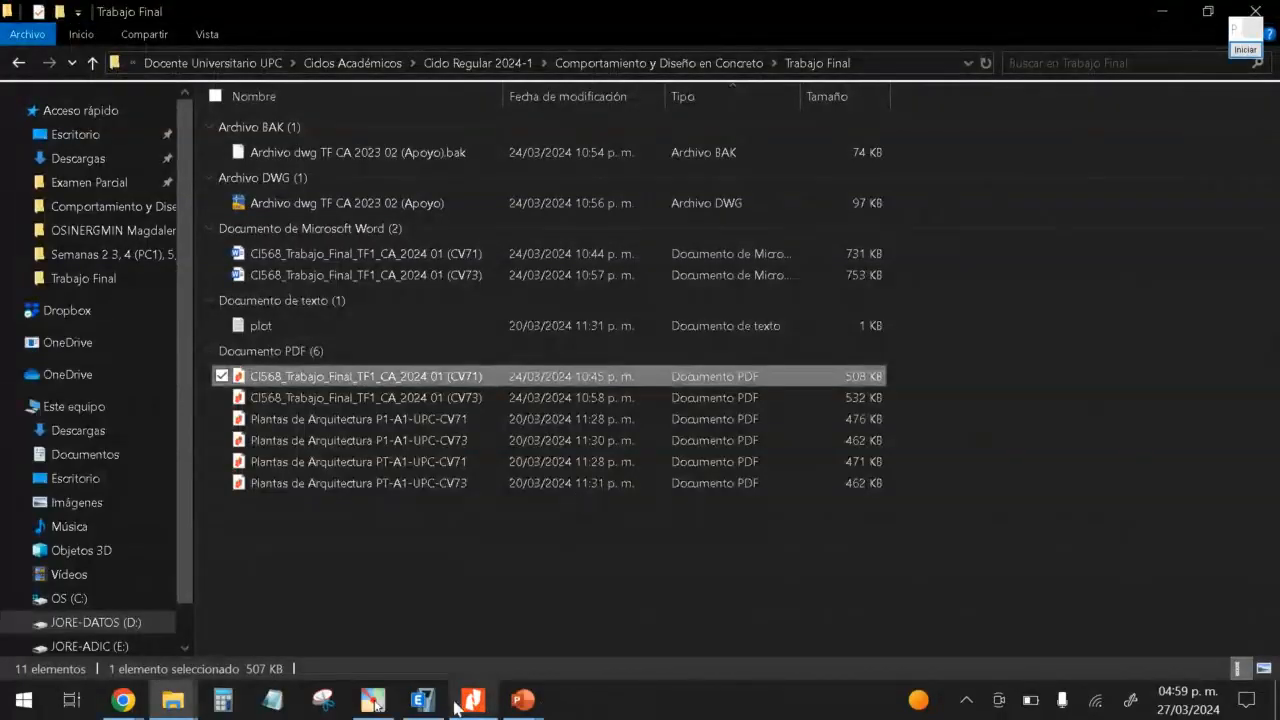
Step: Switch back to ETABS and mark the next-mode control with a circle and arrow using the annotation pen
click(423, 703)
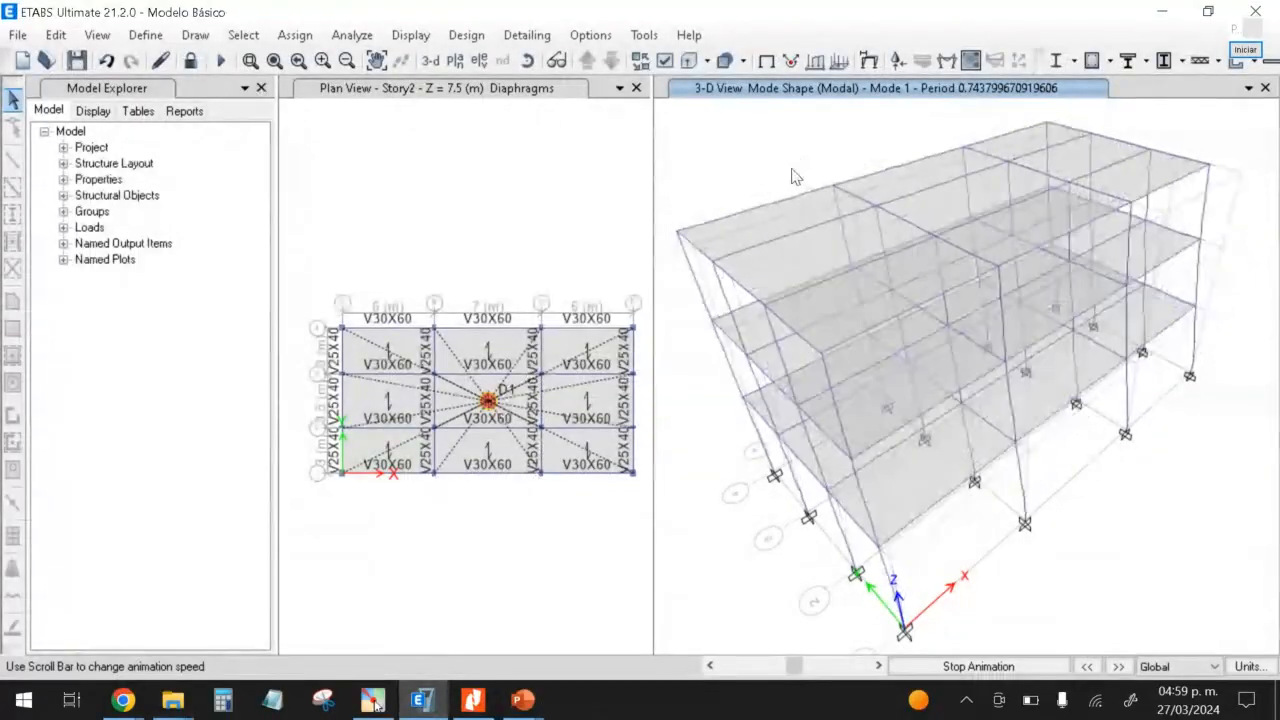
click(1245, 49)
mouse_move(1125, 652)
mouse_down()
mouse_move(1107, 671)
mouse_move(1140, 670)
mouse_move(1157, 568)
mouse_up()
click(1130, 621)
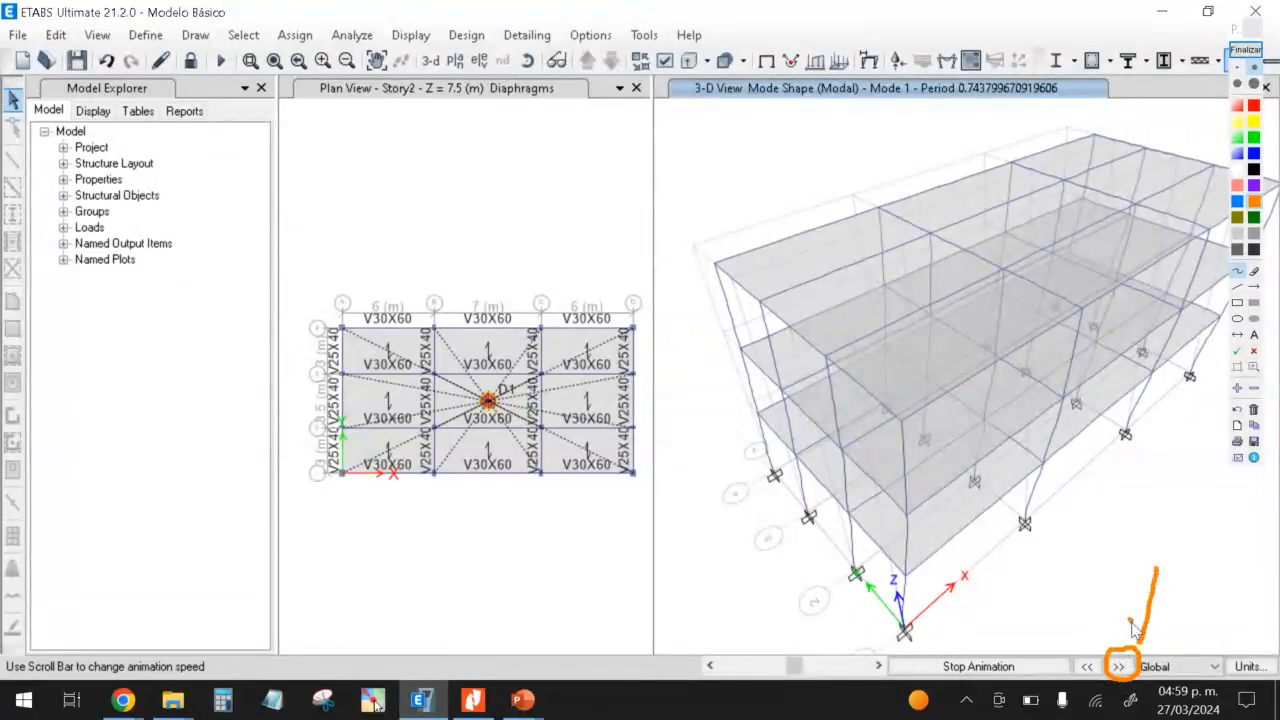
drag(1130, 621, 1140, 646)
drag(1169, 628, 1141, 646)
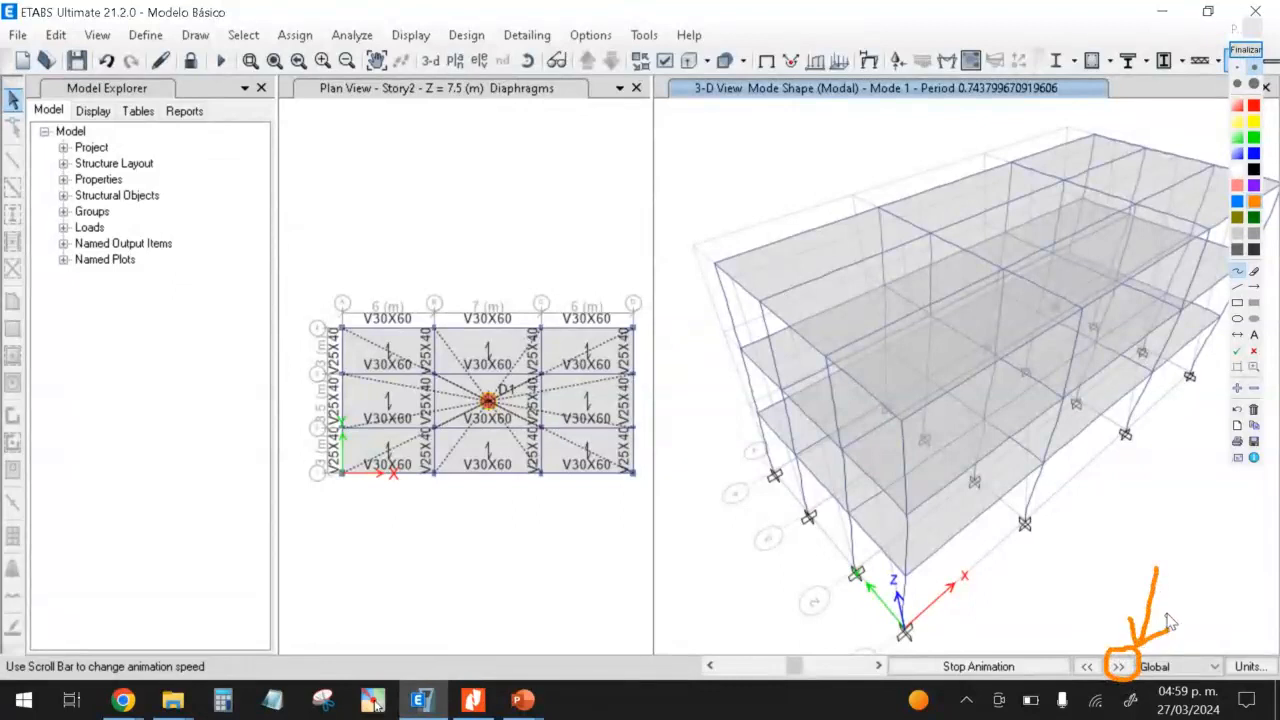
click(1245, 49)
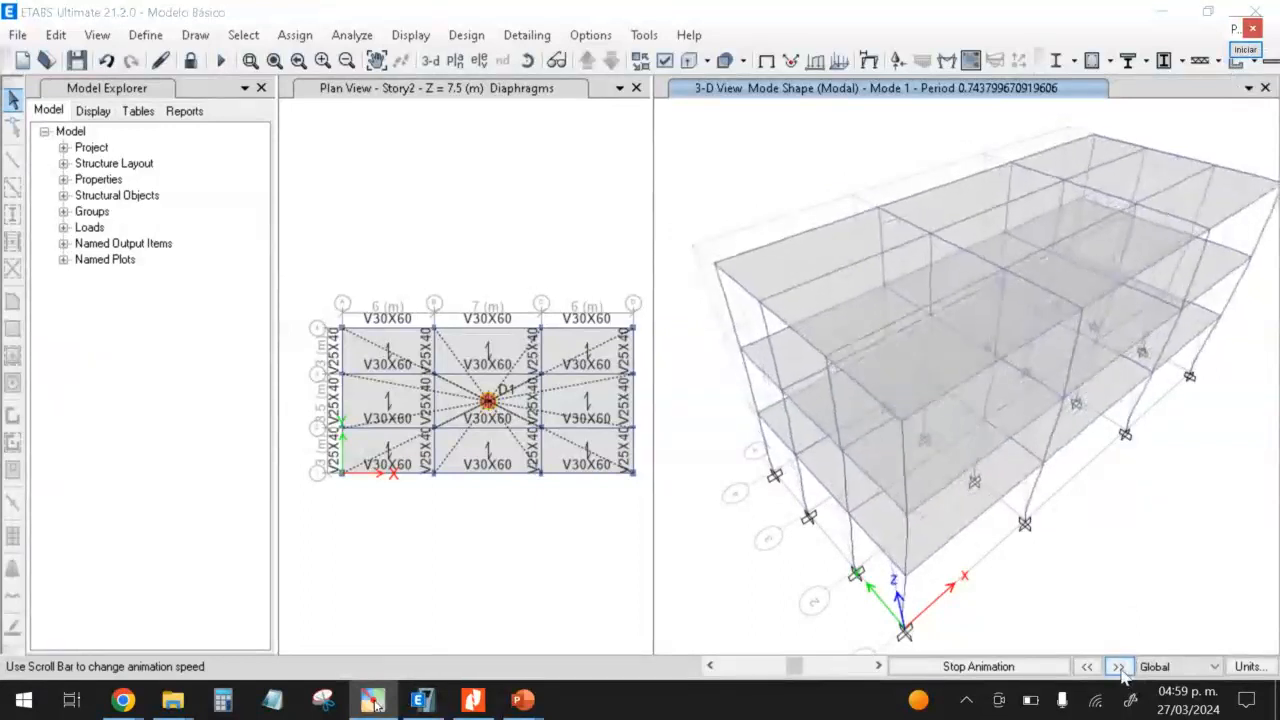
Step: Step the animated mode shape through Mode 2 and Mode 3, and return to Mode 1
click(1119, 668)
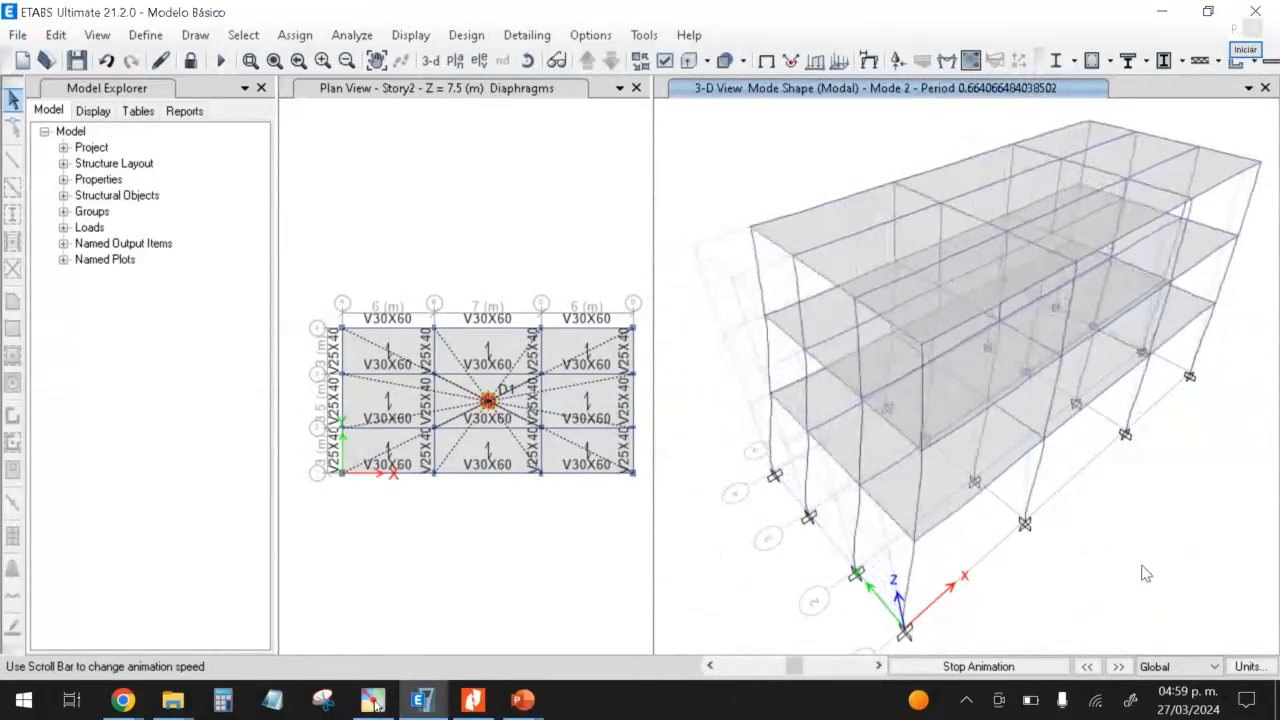
click(1124, 670)
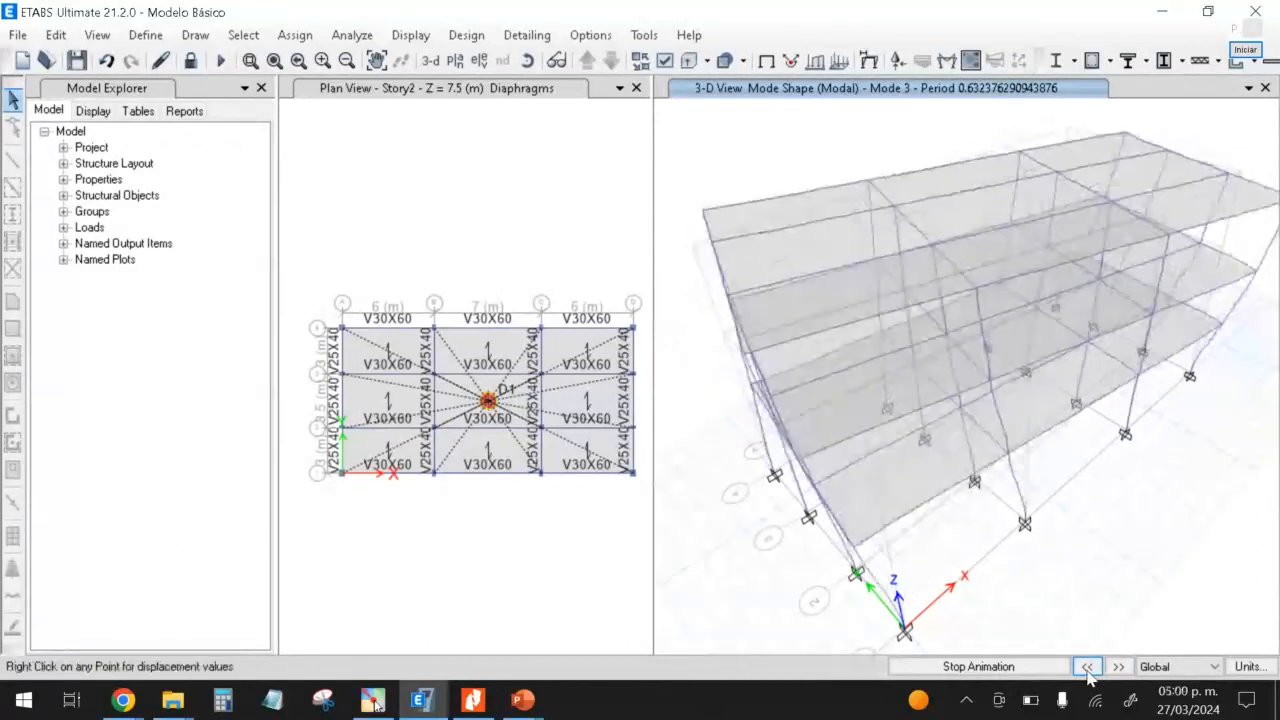
click(1087, 666)
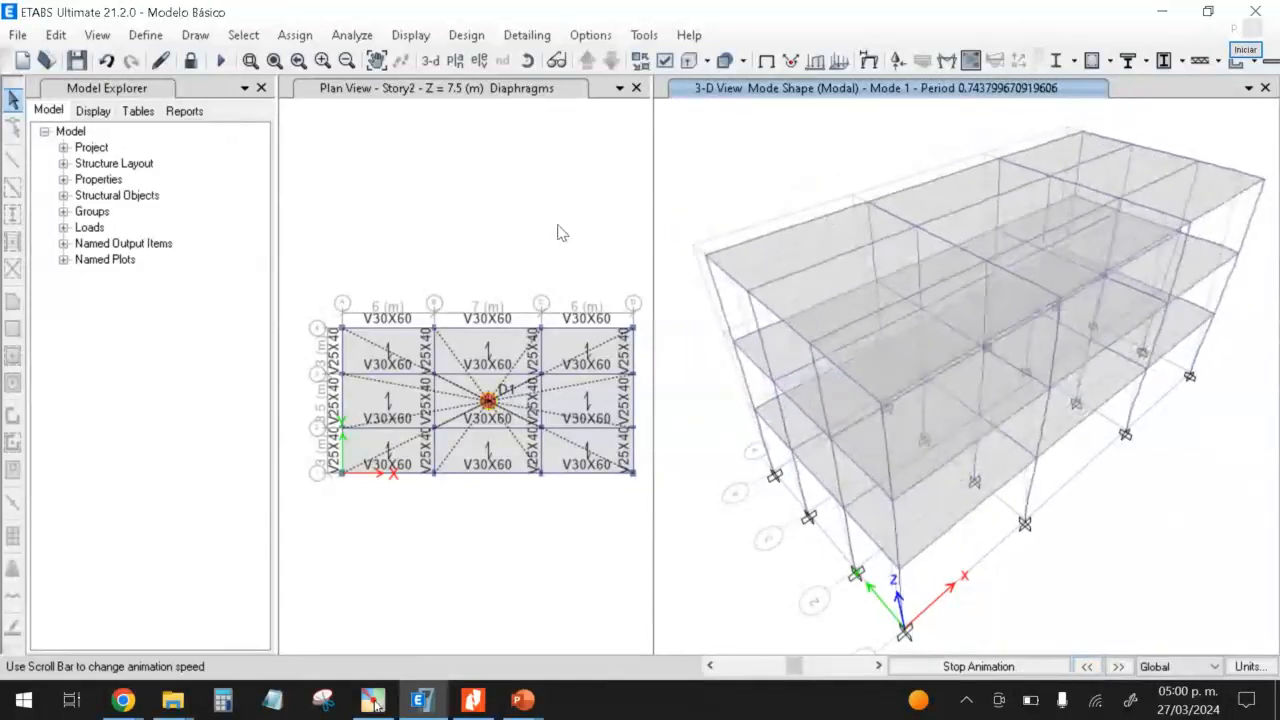
Step: Inspect the column at grid B-3 up close in the Story2 plan and widen the plan view
click(432, 380)
scroll(450, 314, up, 5)
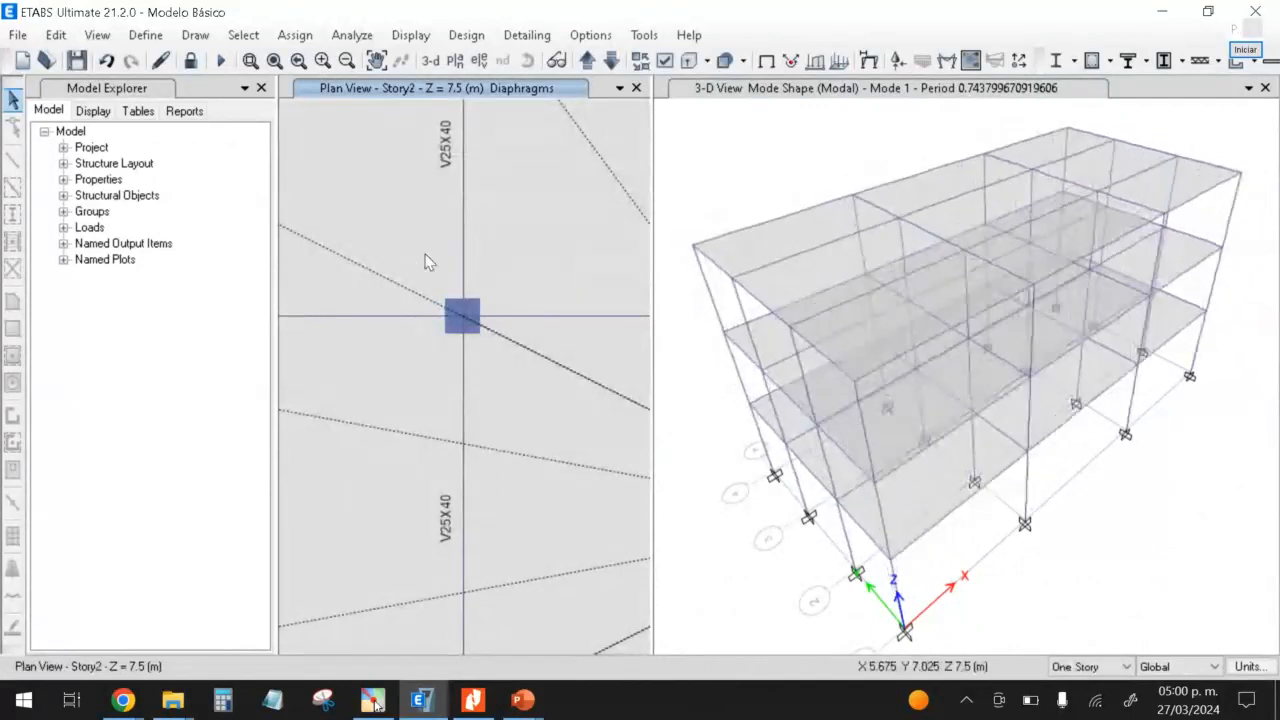
drag(654, 143, 846, 143)
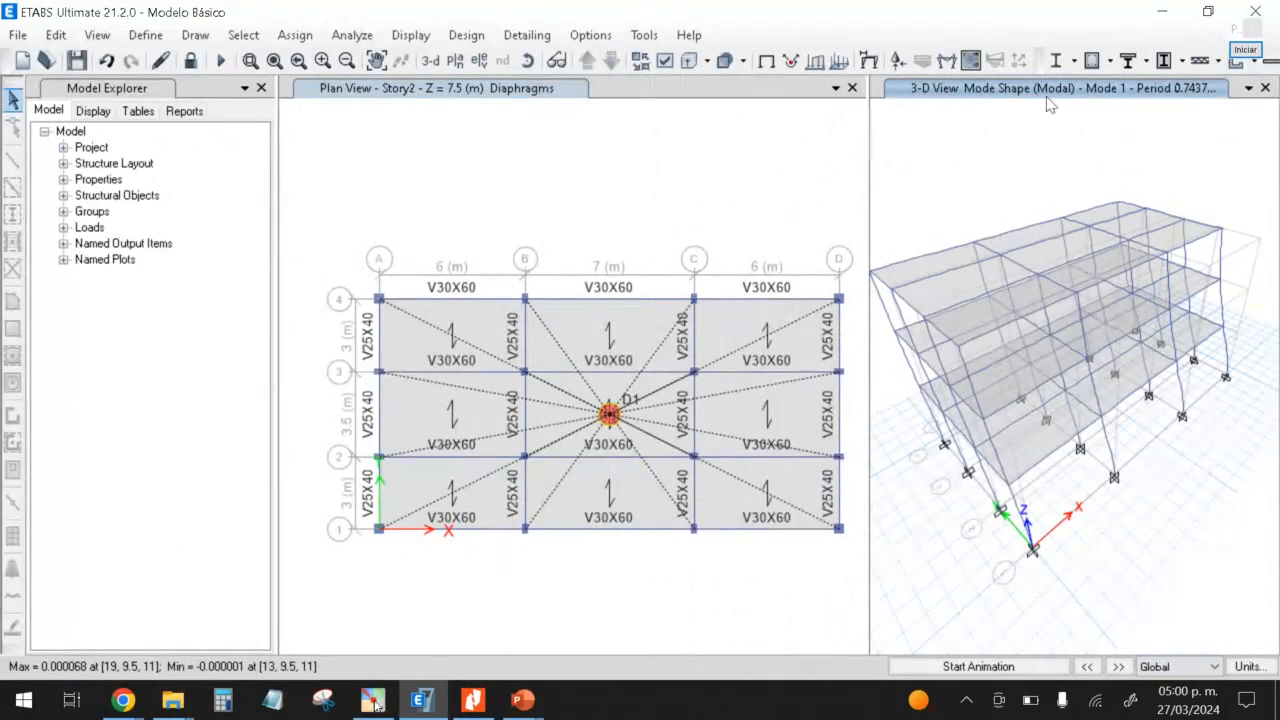
Step: Unlock the model, discarding the analysis results, and start a new wall property named P20
click(190, 61)
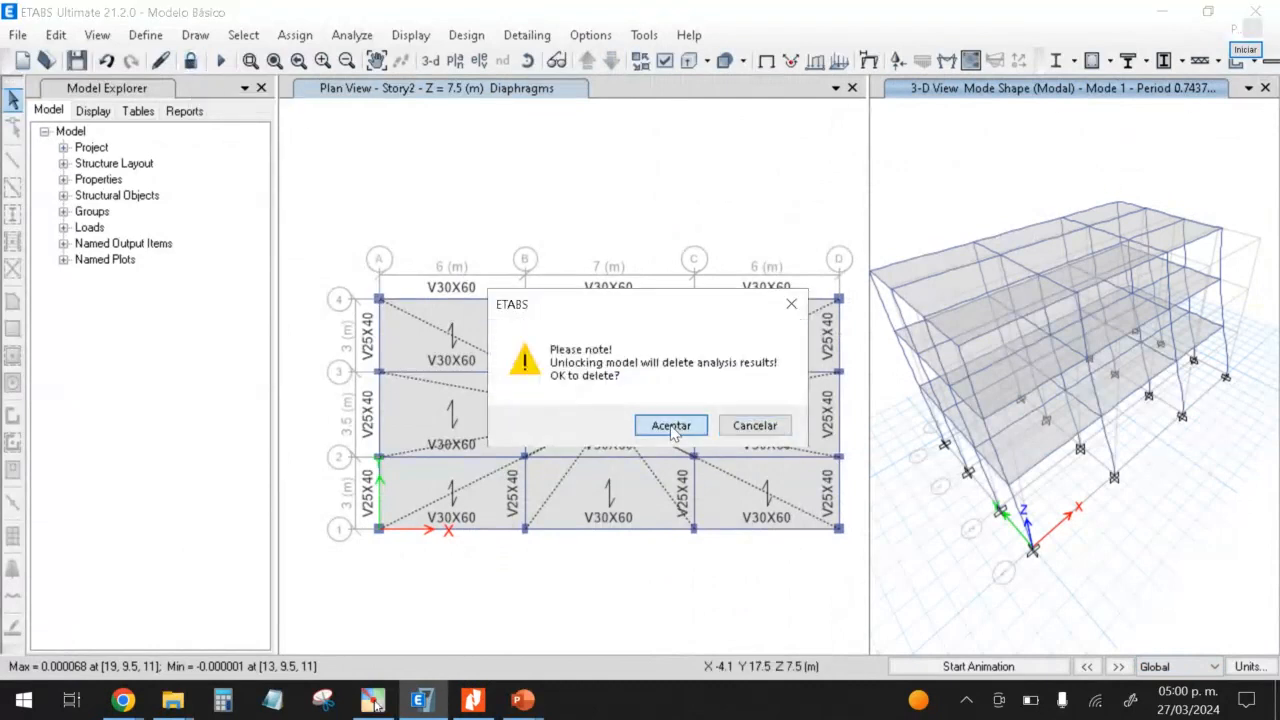
click(671, 425)
click(146, 35)
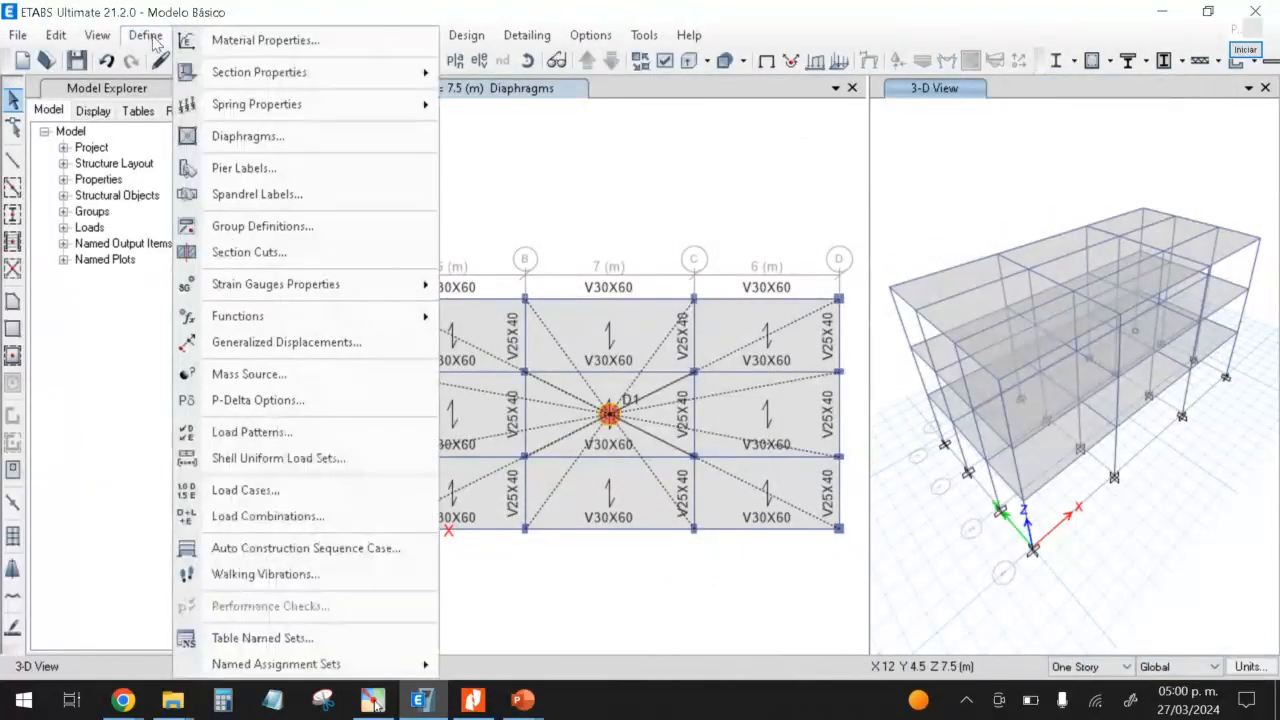
mouse_move(260, 72)
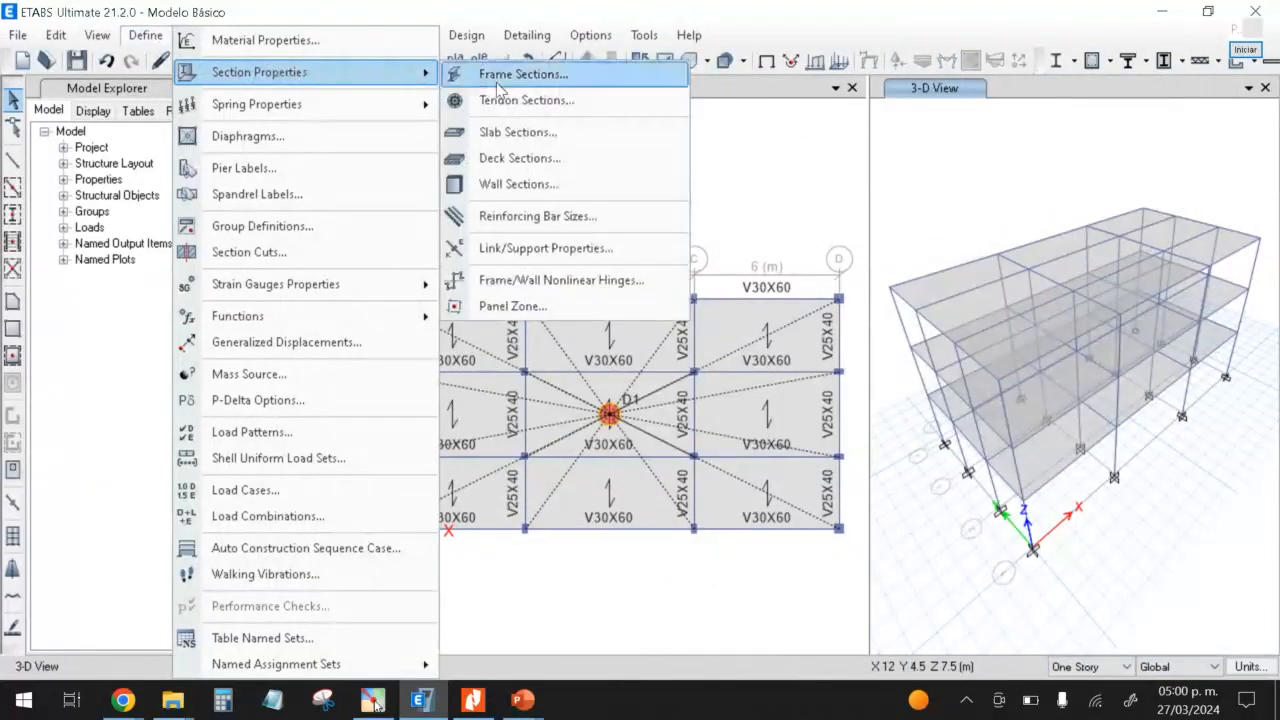
click(516, 184)
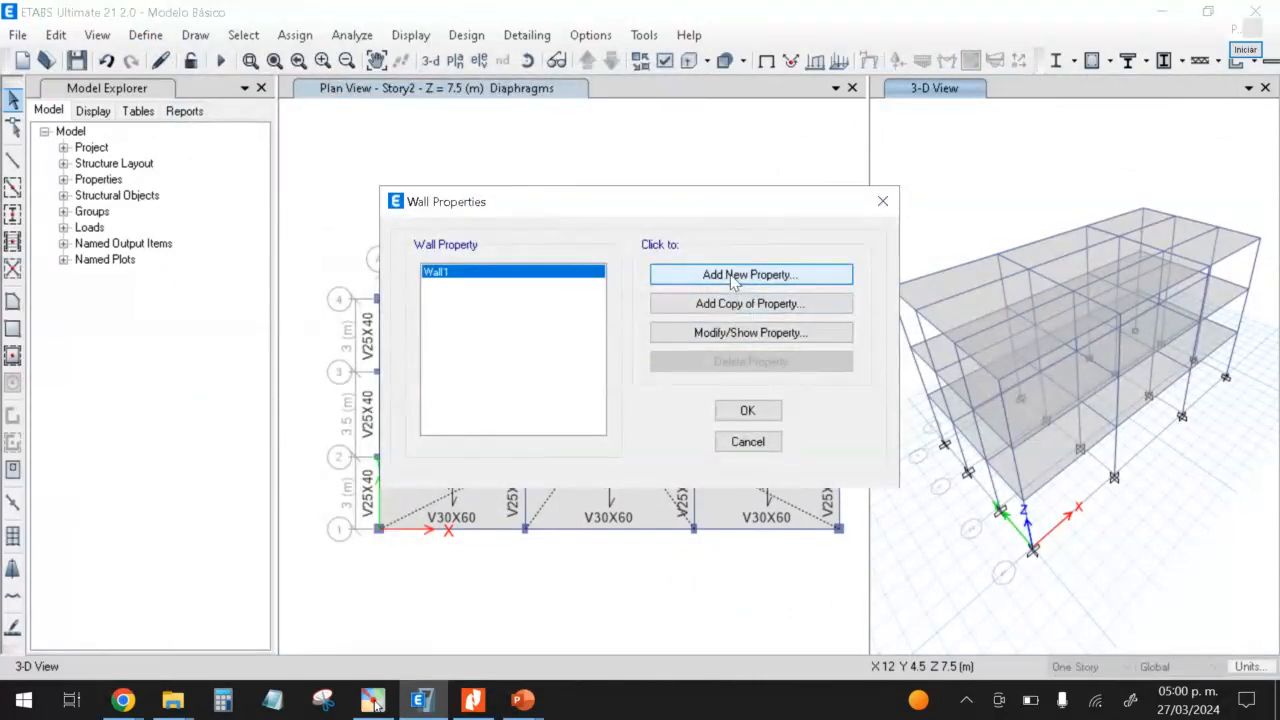
click(732, 280)
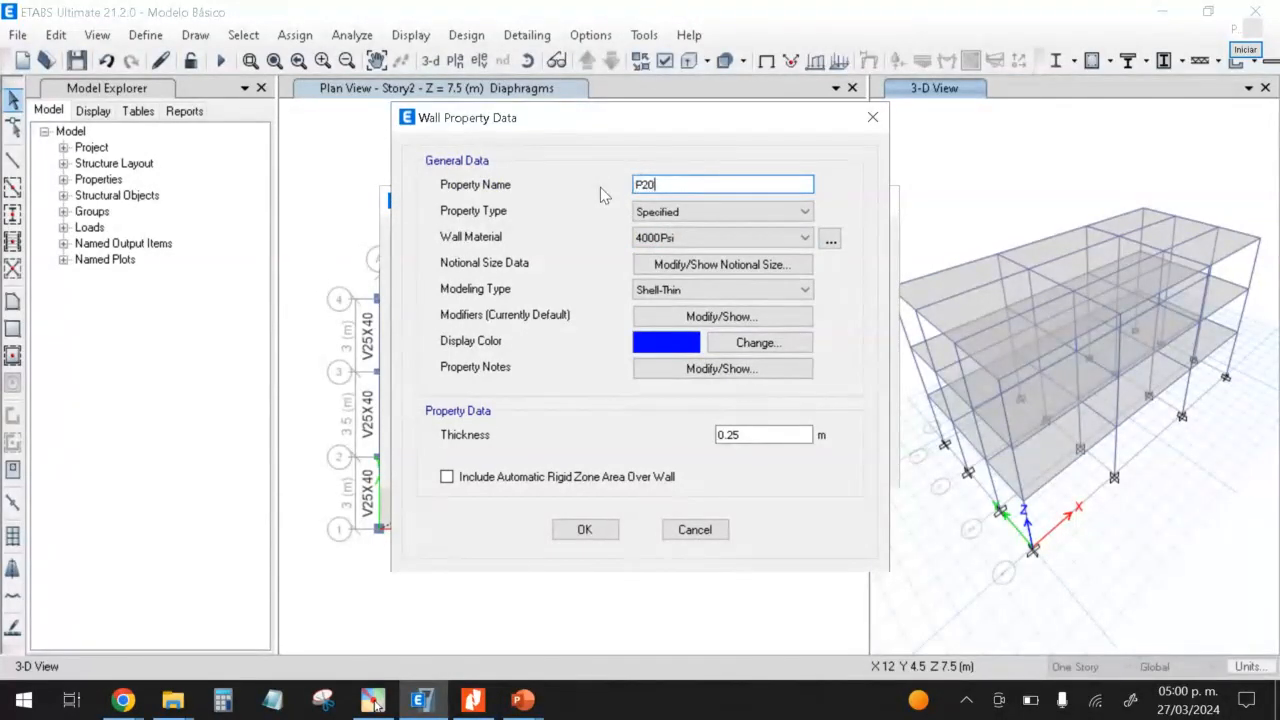
Step: Define wall property P20 with material C210KG/CM2, a thickness of 0.20 m and the Shell-Thin modeling type
click(740, 237)
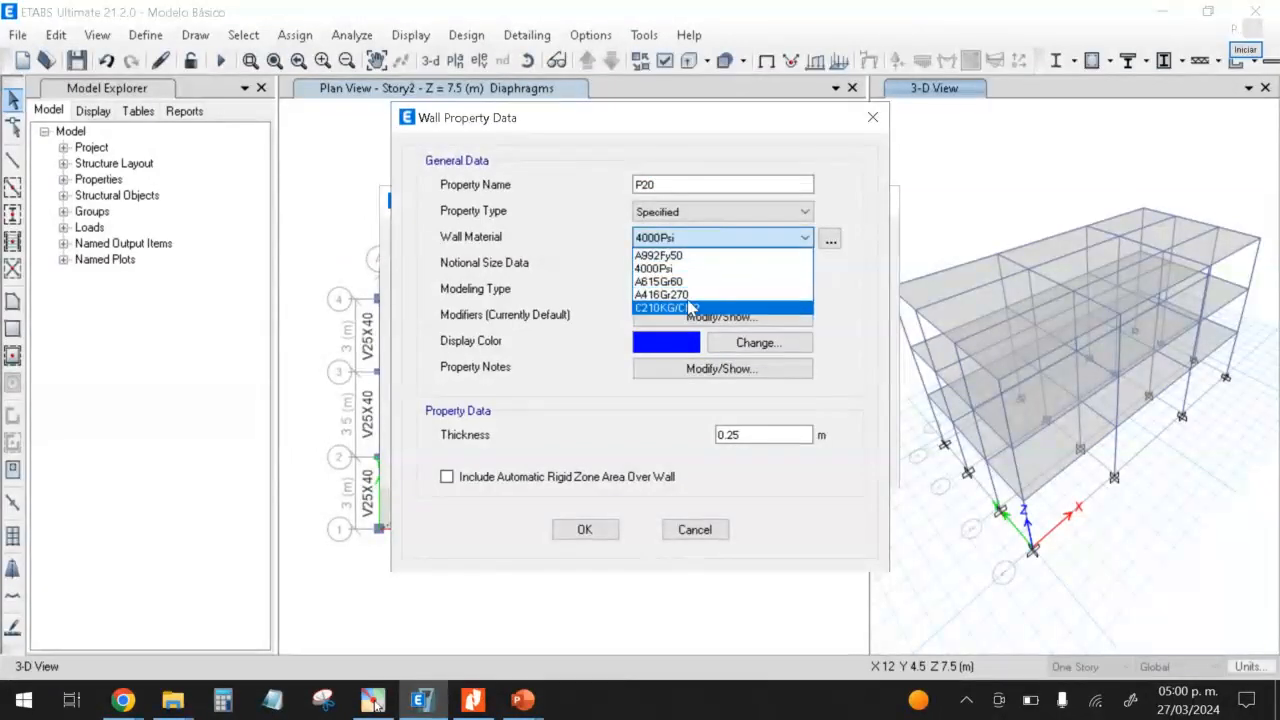
click(693, 308)
drag(759, 440, 687, 432)
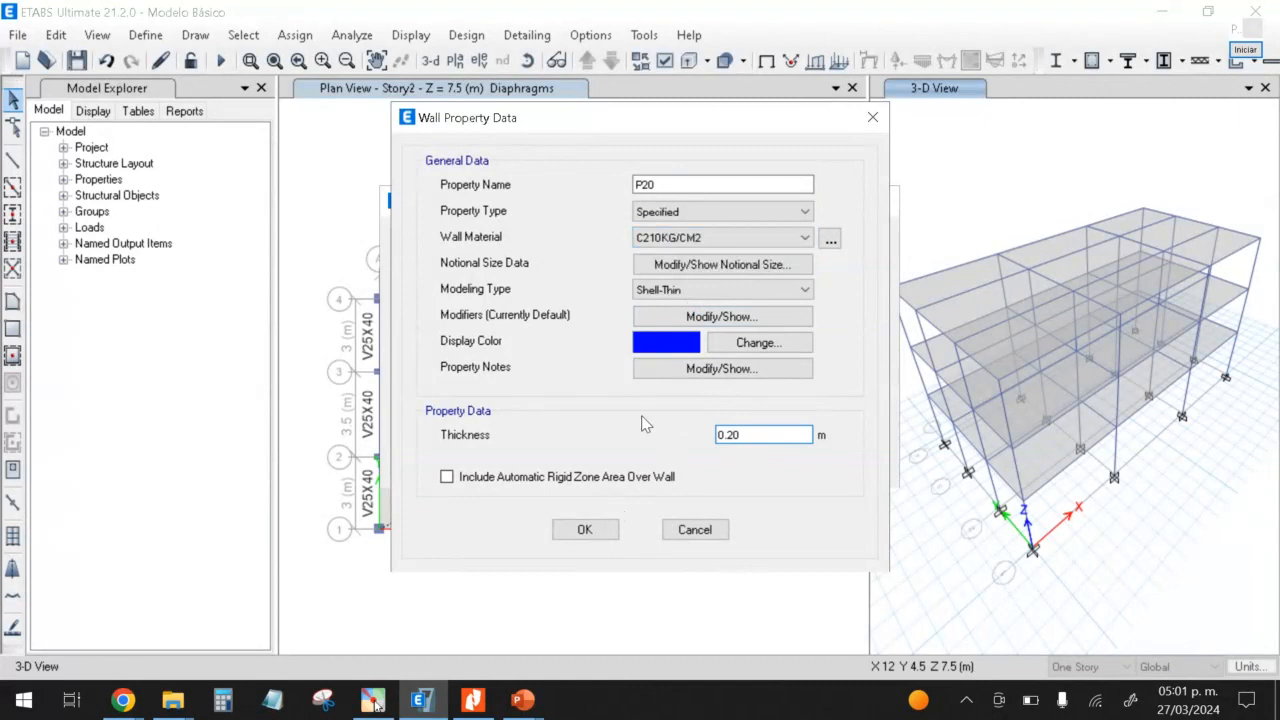
click(690, 289)
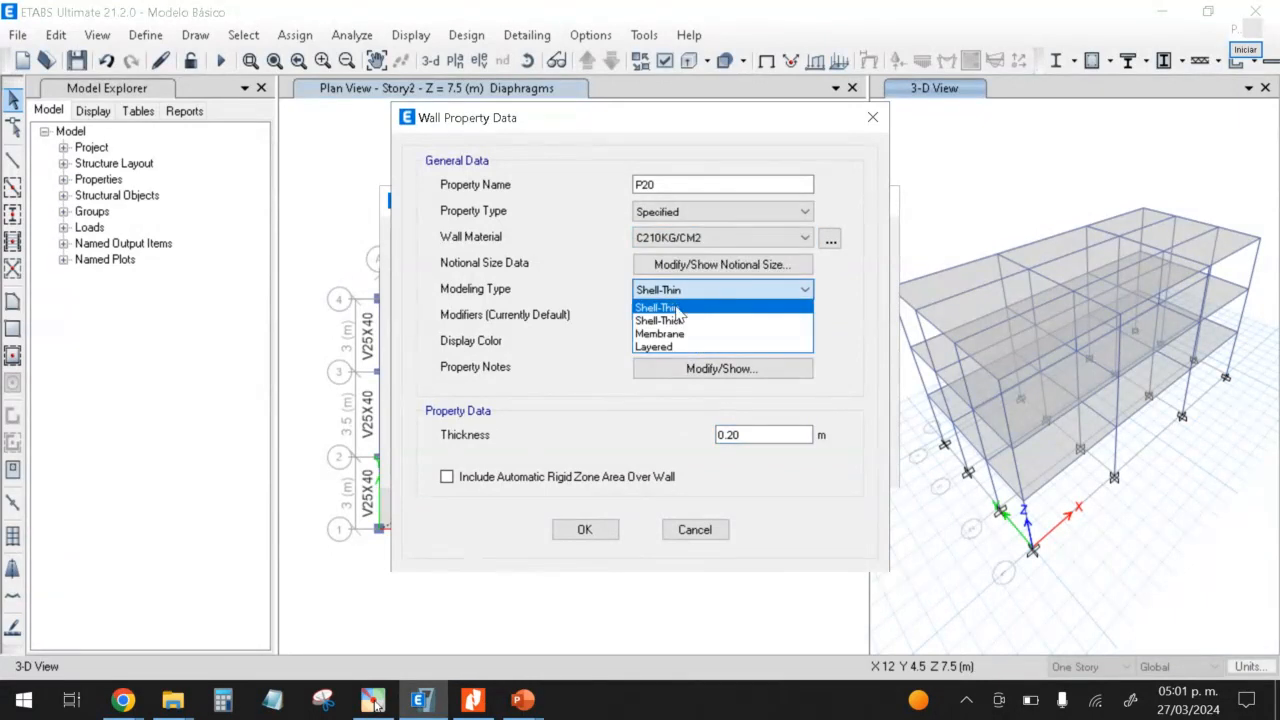
click(676, 309)
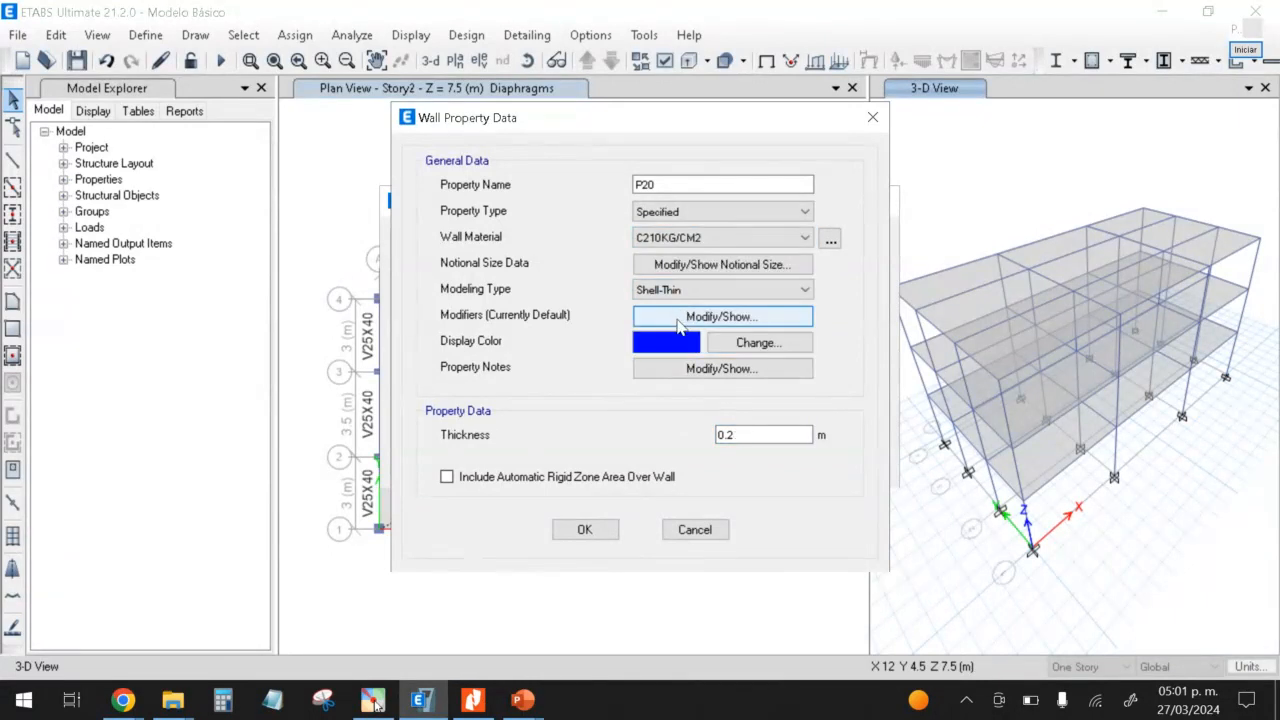
click(586, 530)
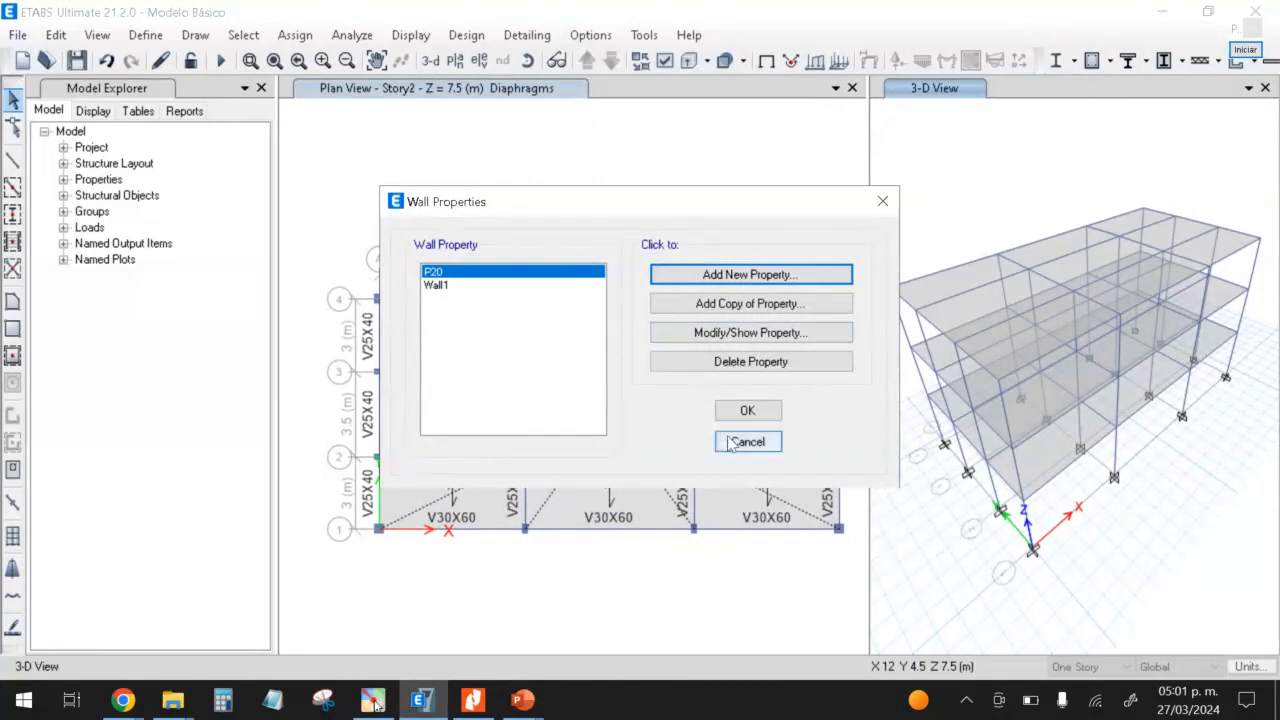
Step: Delete the wall property Wall1 from the list and save the model
click(436, 285)
click(750, 361)
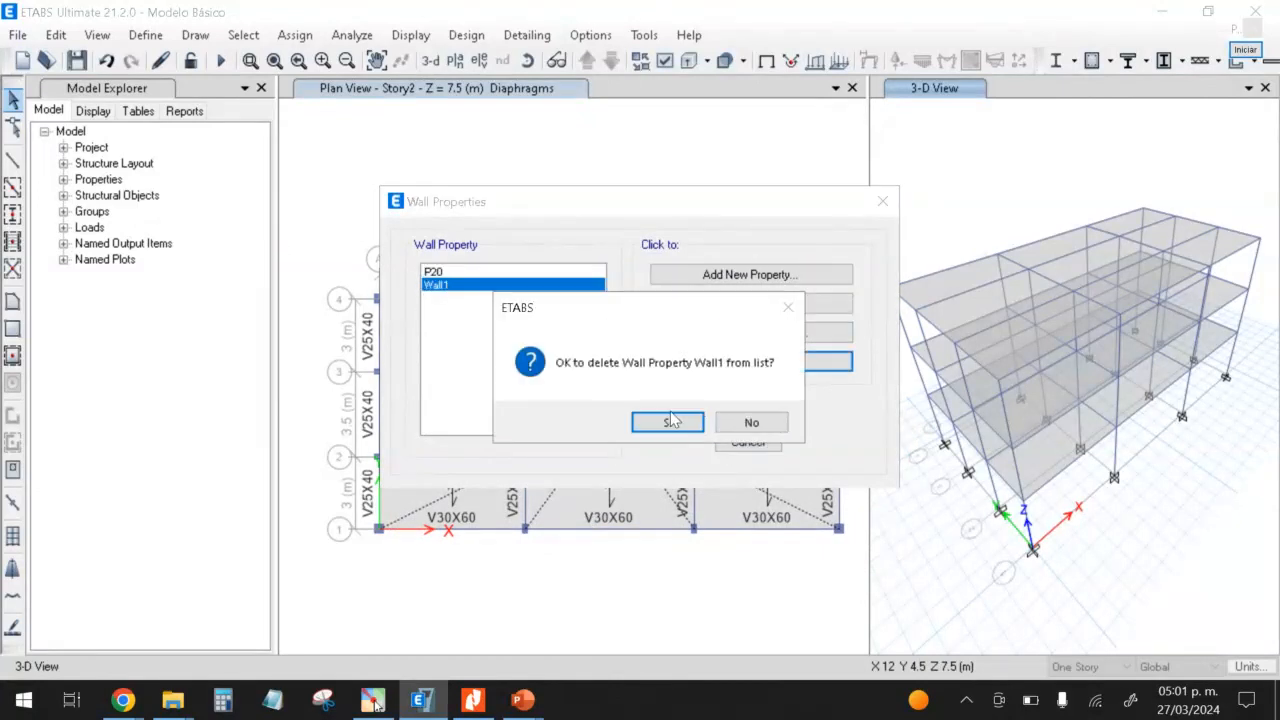
click(668, 424)
click(760, 412)
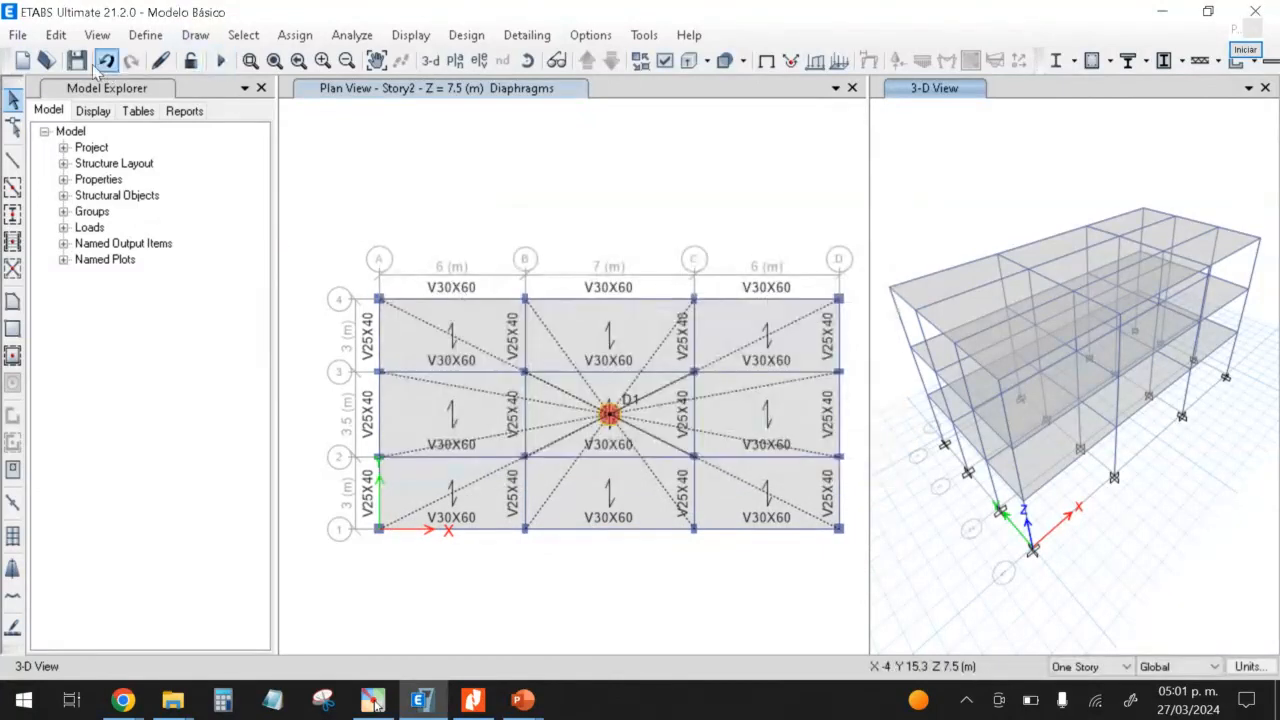
click(77, 60)
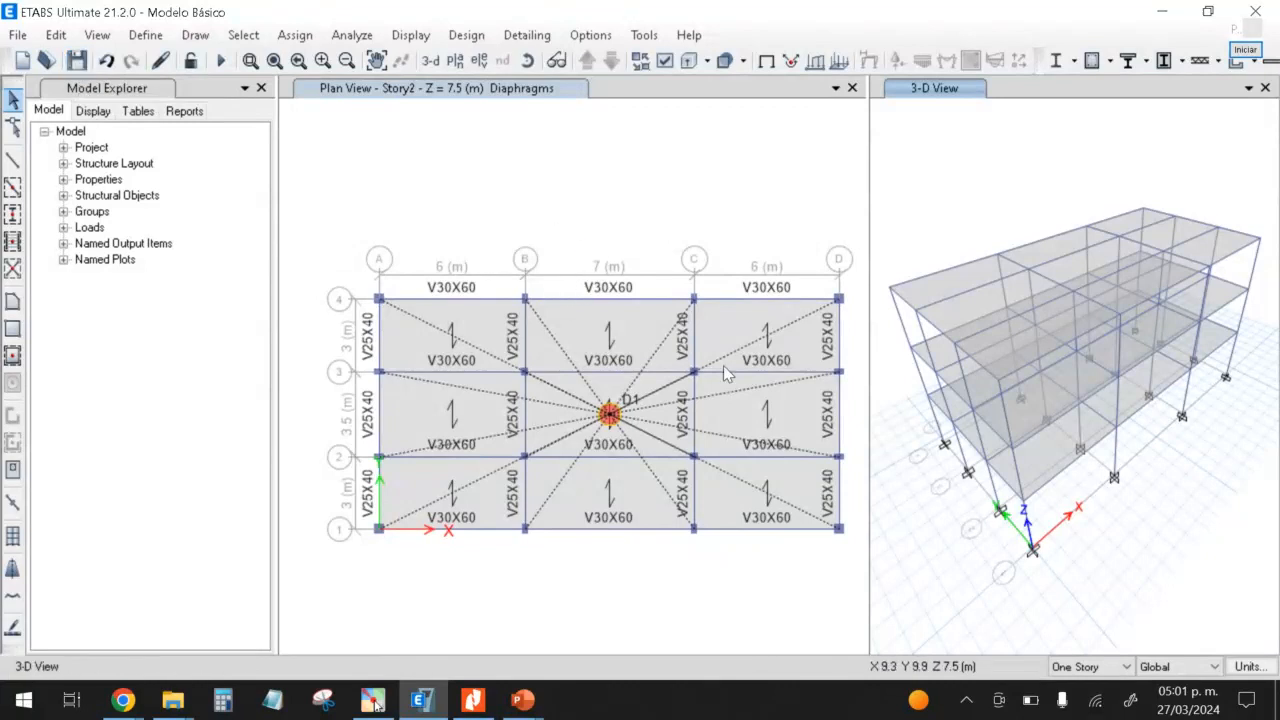
Step: Set drawing to apply to All Stories and make the Story2 plan the active view
click(1090, 666)
click(1090, 694)
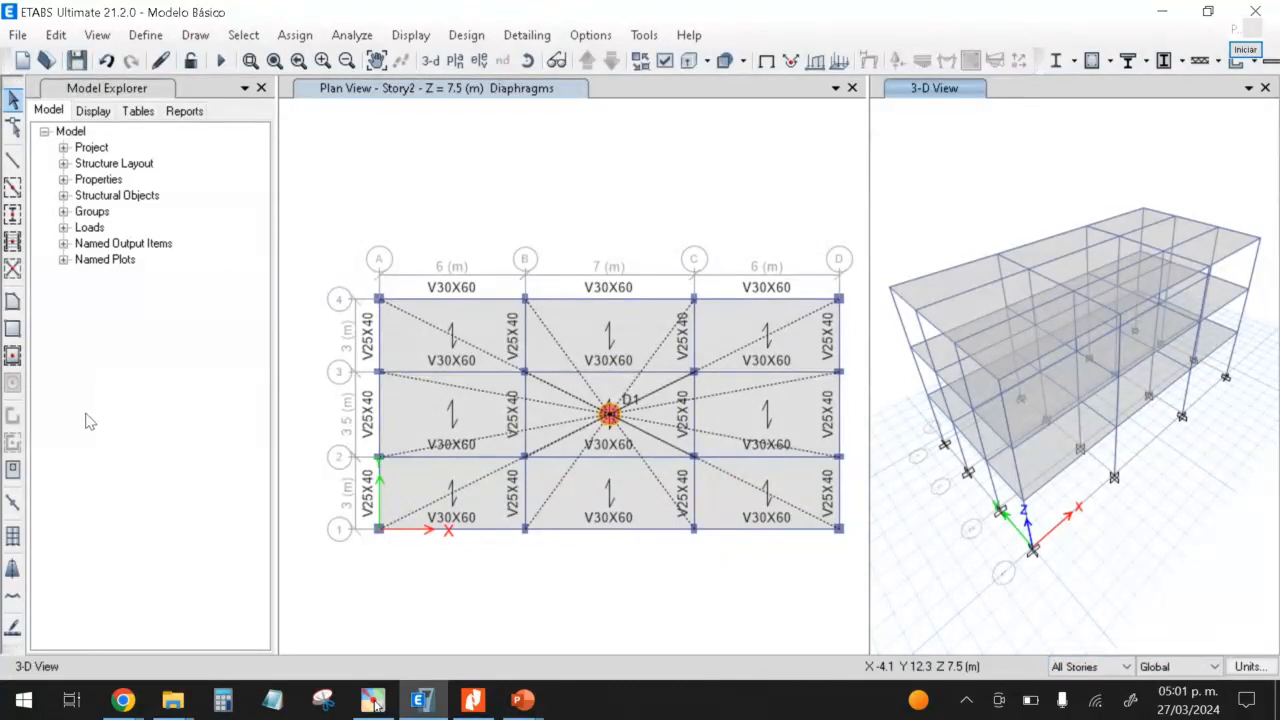
click(392, 171)
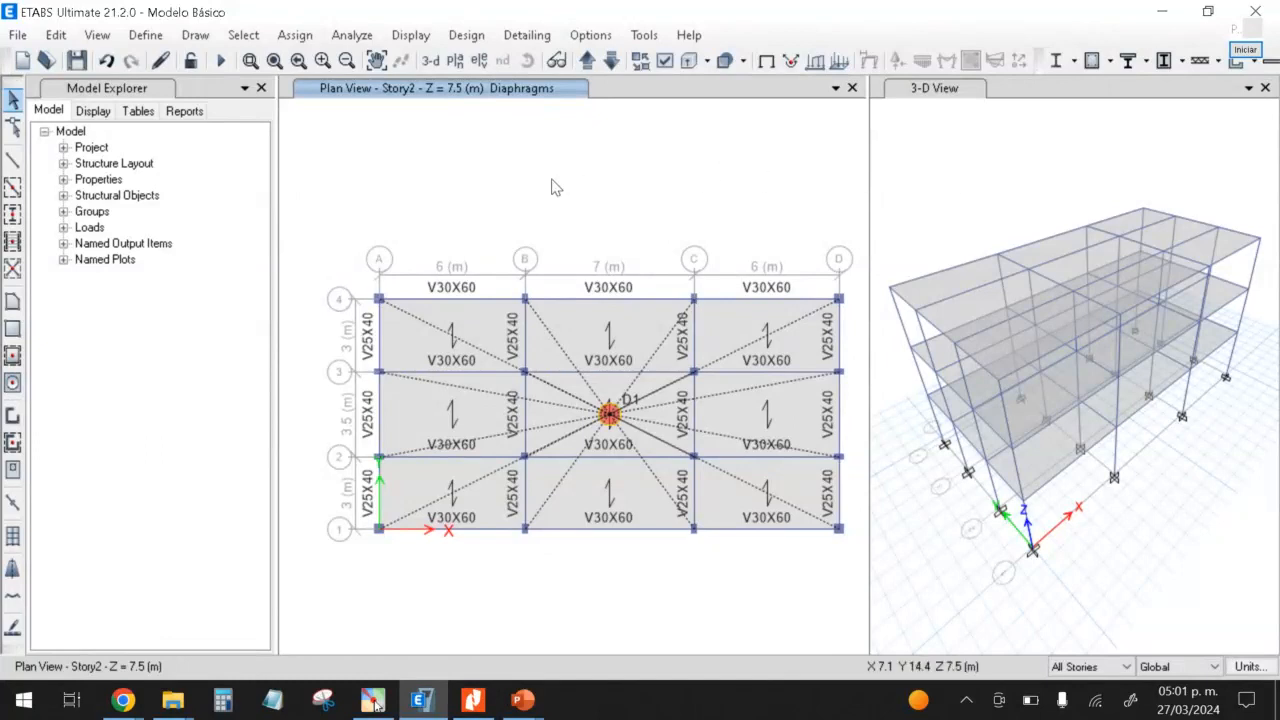
click(13, 416)
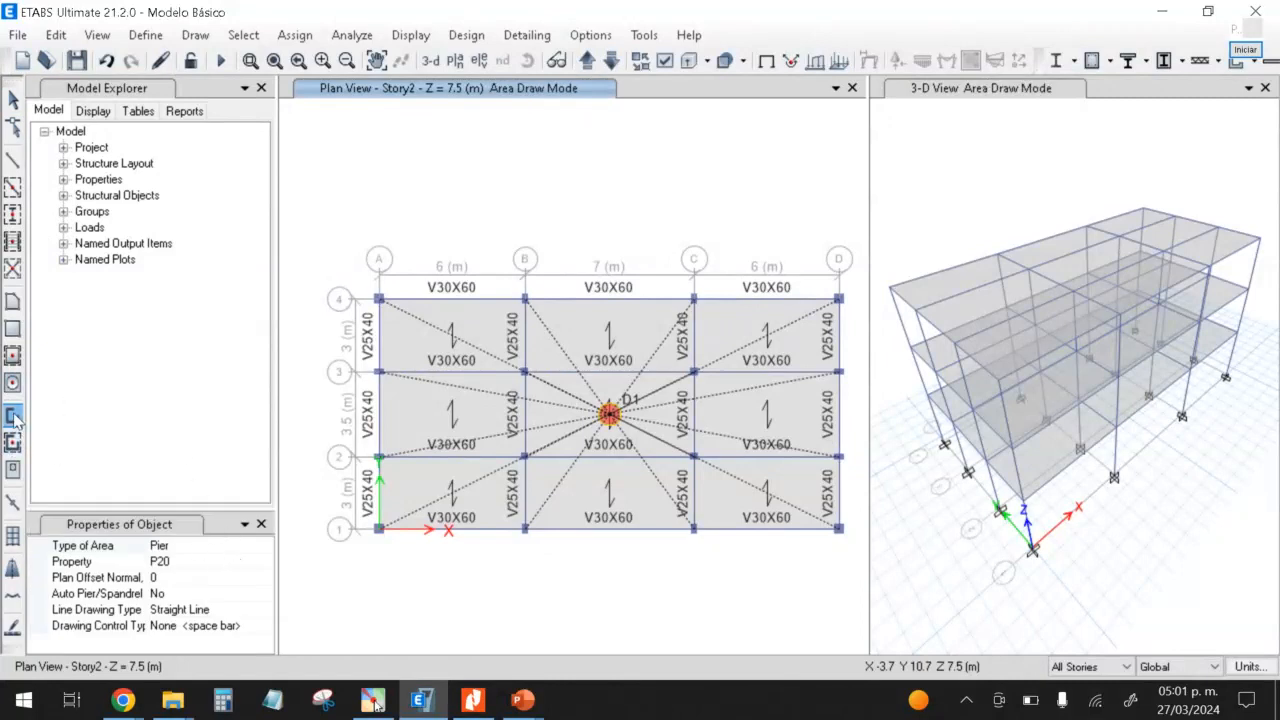
click(176, 546)
click(187, 577)
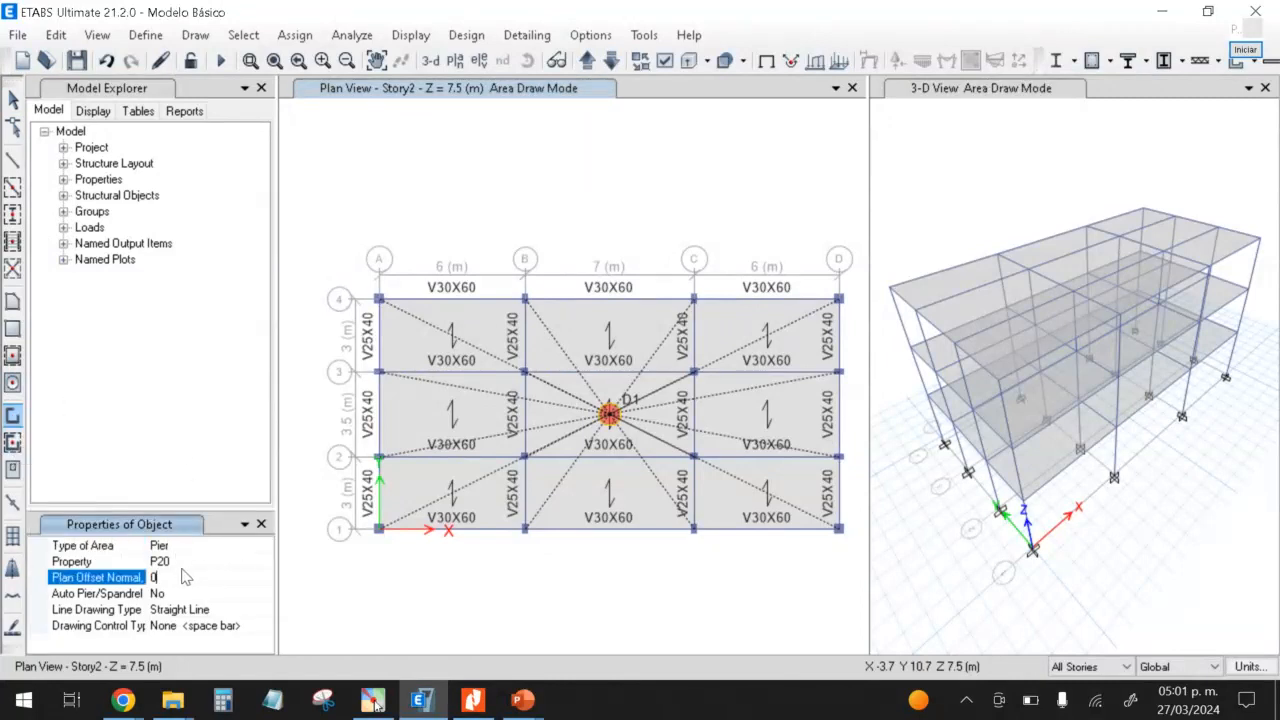
click(186, 562)
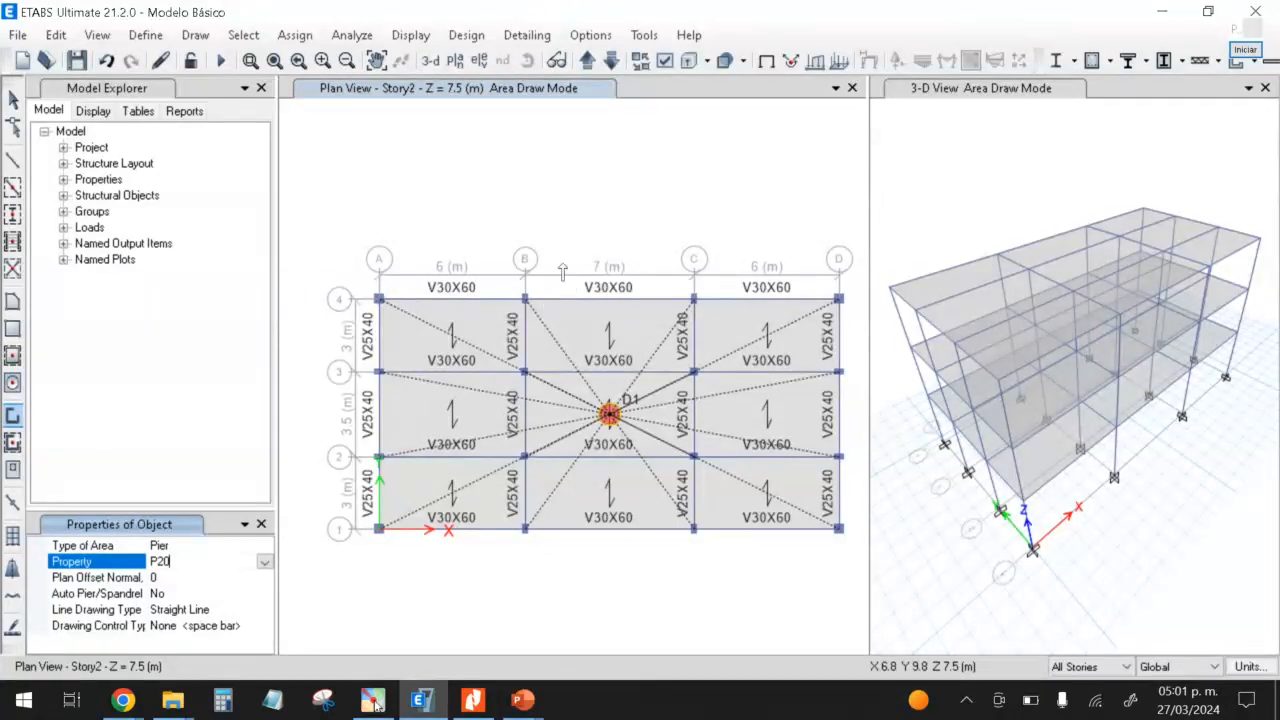
scroll(563, 272, up, 3)
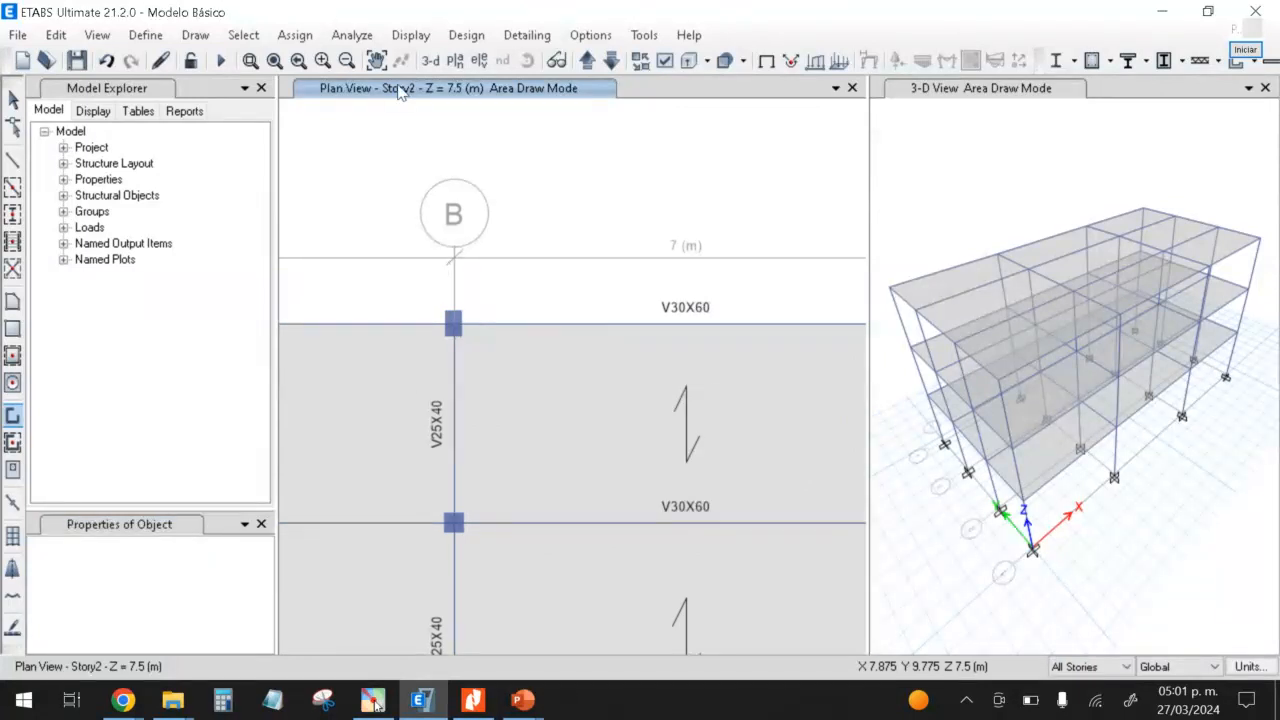
click(210, 597)
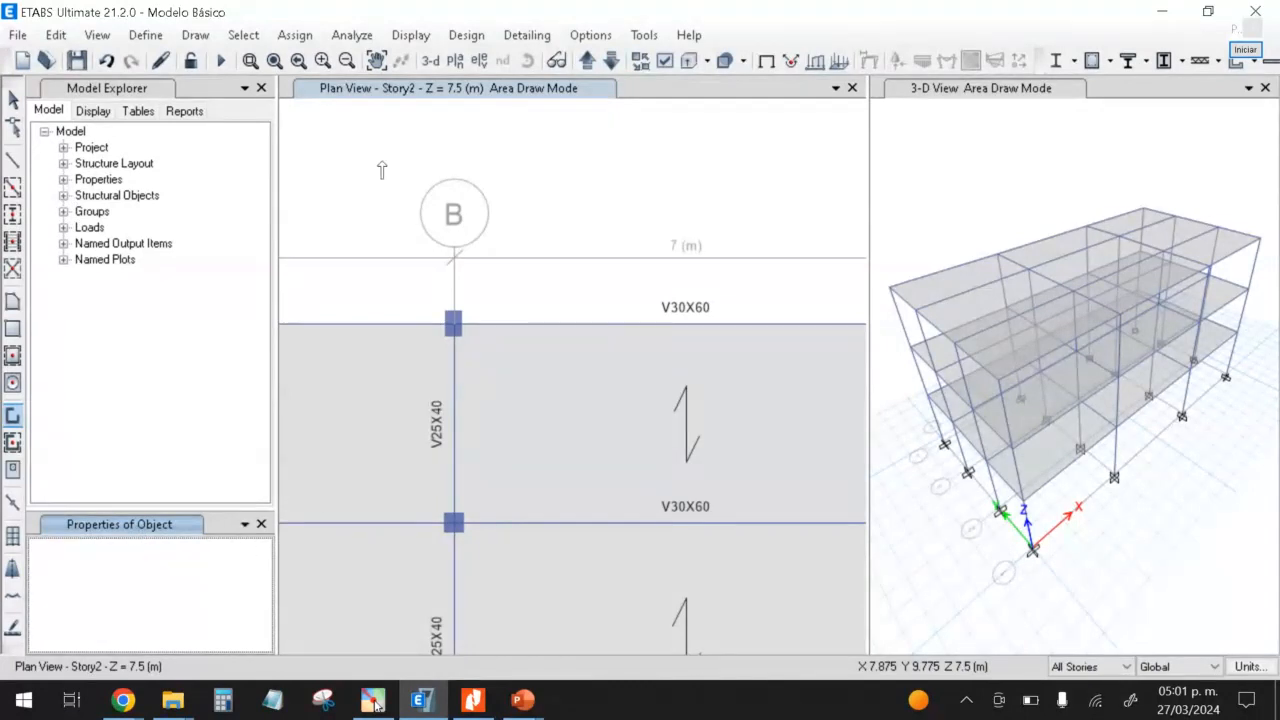
click(274, 60)
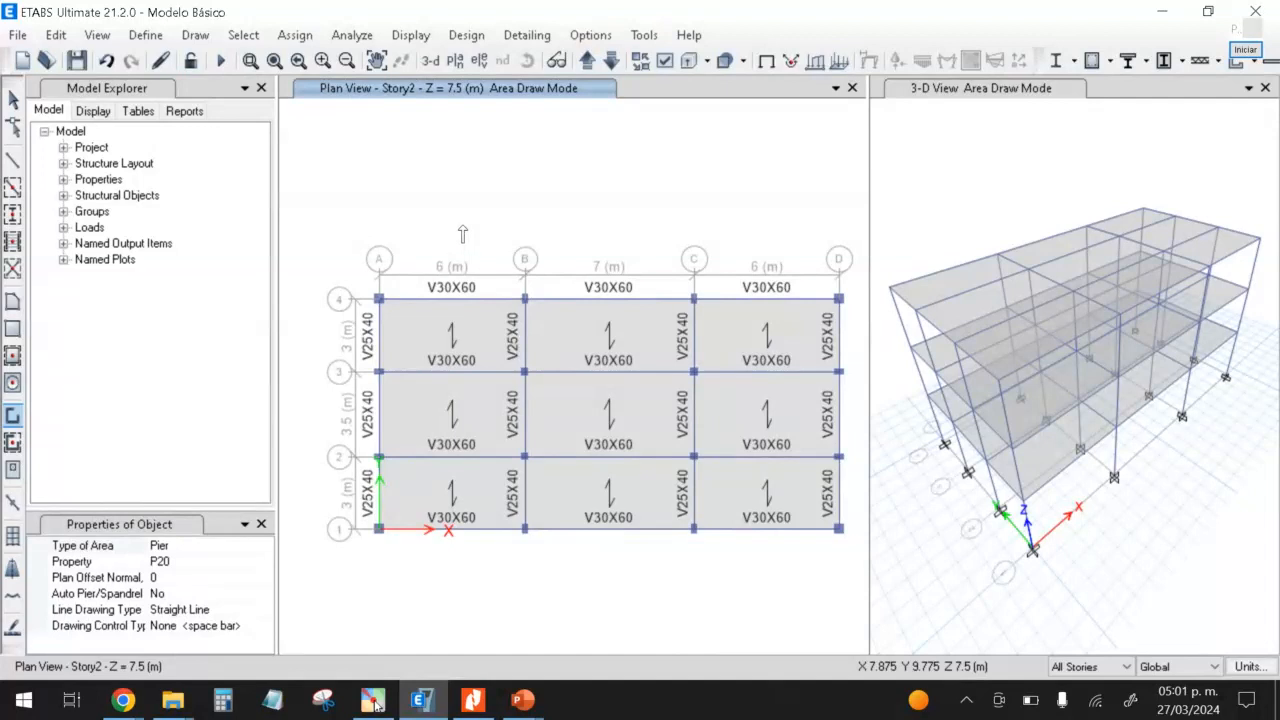
key(Escape)
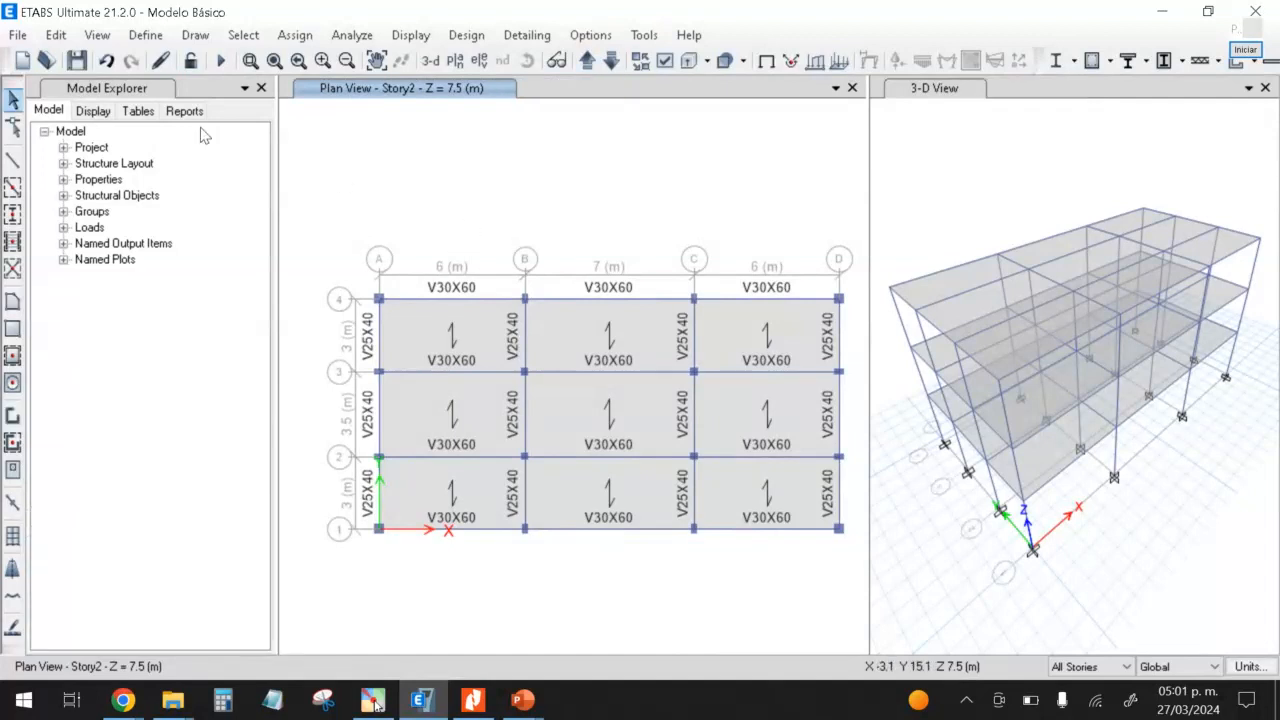
Step: Draw a P20 pier wall with a fixed length of 3 m along grid 4, from grid point B-4 toward C
click(15, 418)
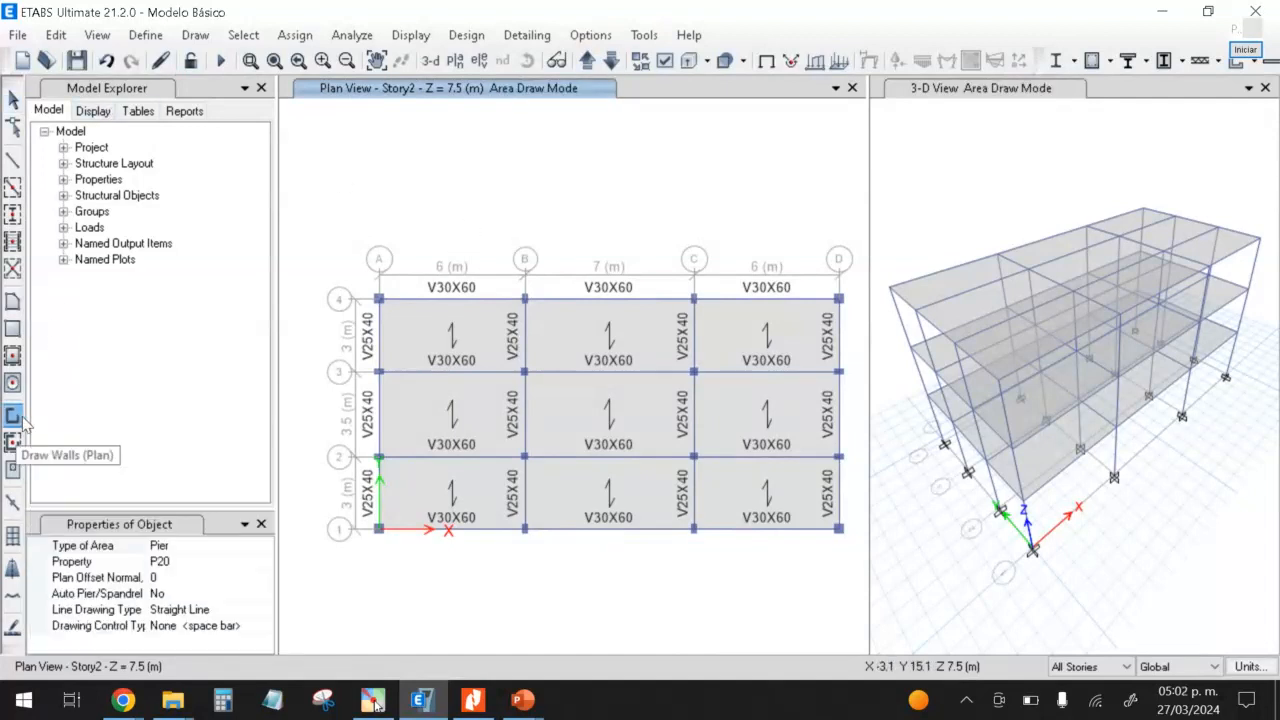
click(186, 564)
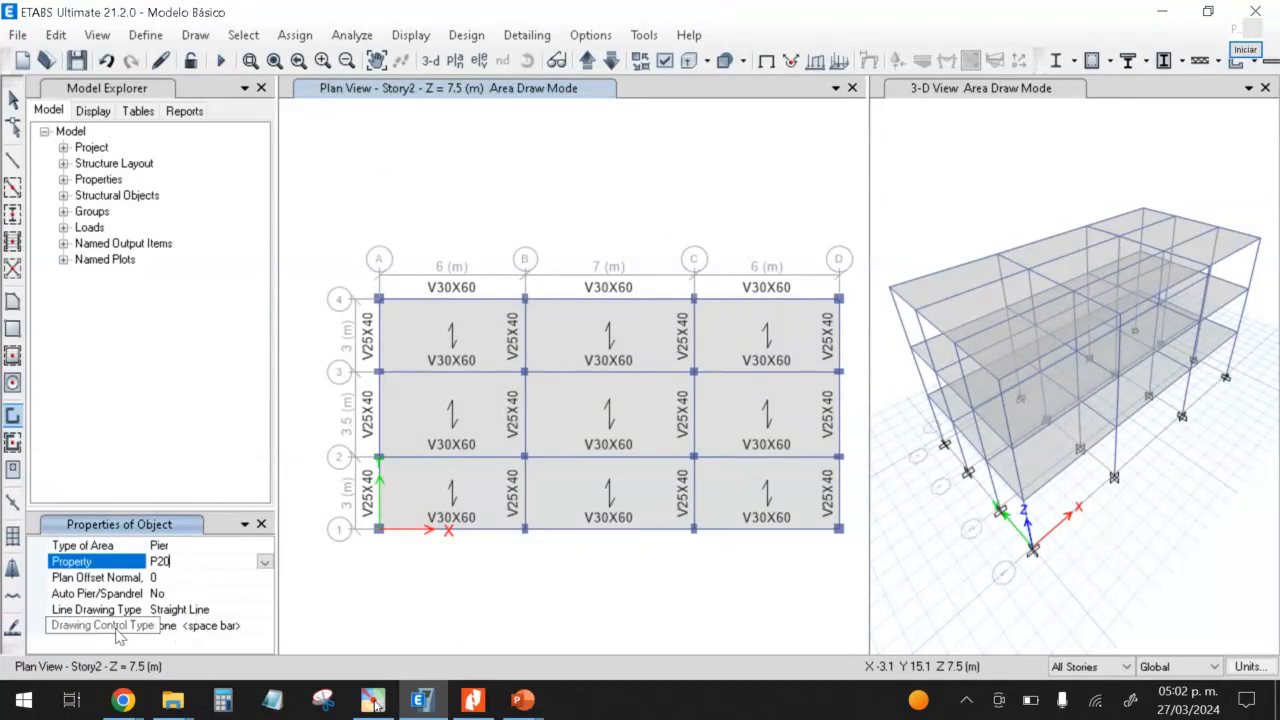
click(225, 625)
click(265, 626)
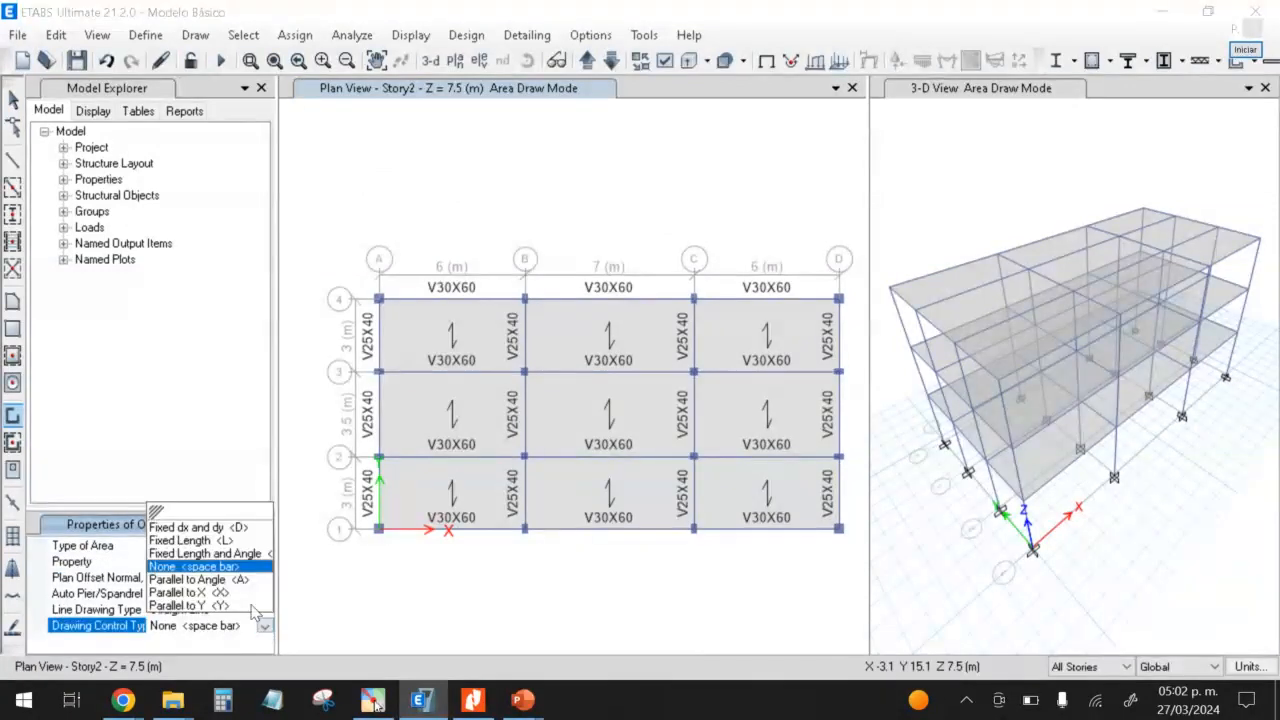
click(222, 541)
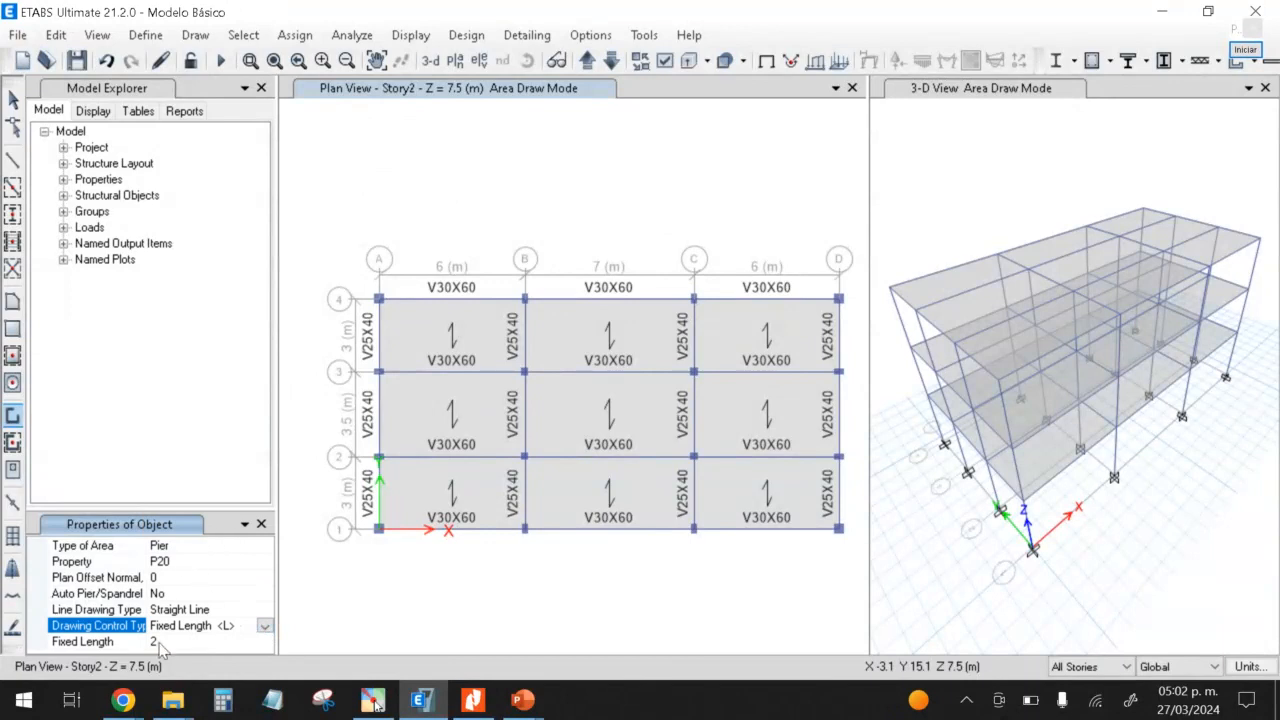
click(160, 642)
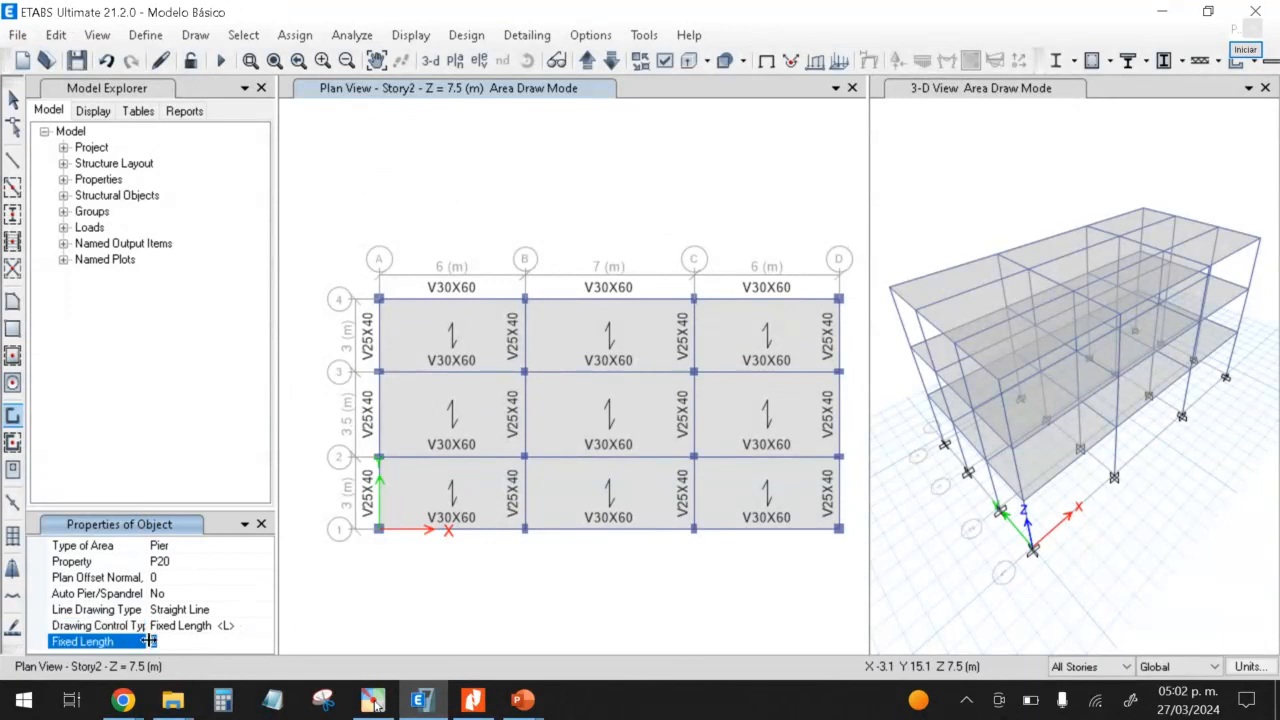
text(3)
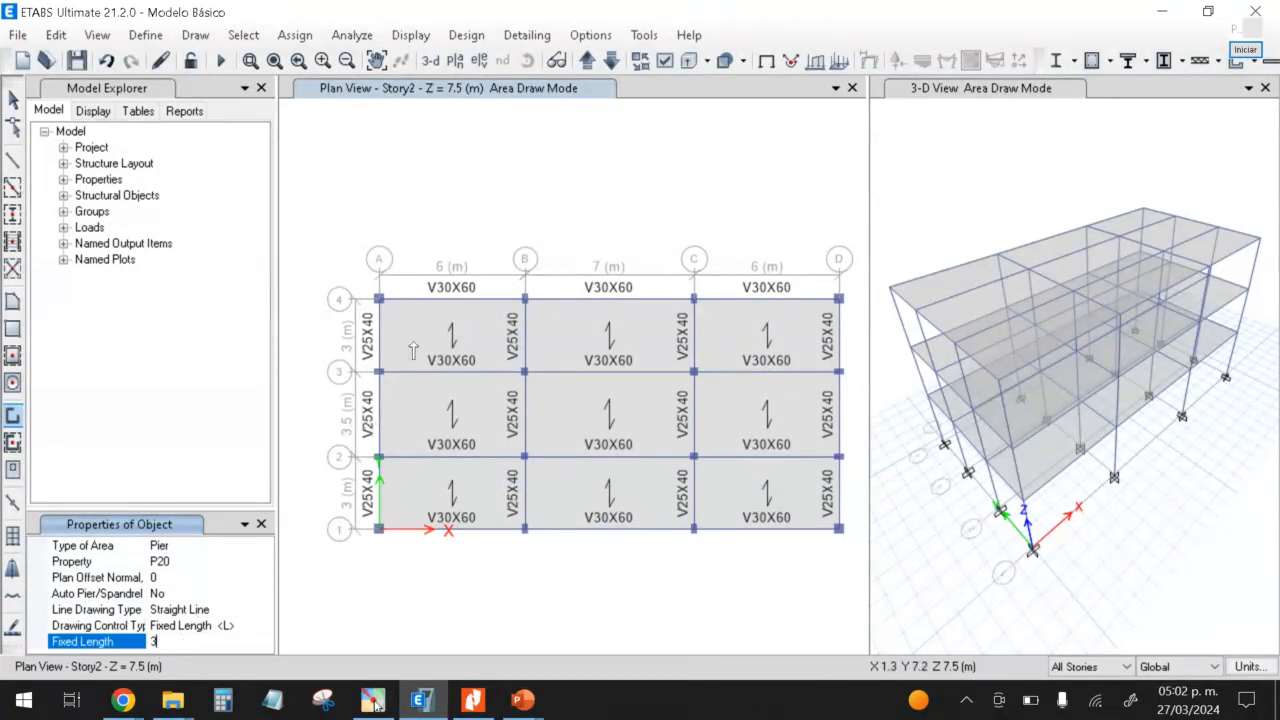
click(523, 300)
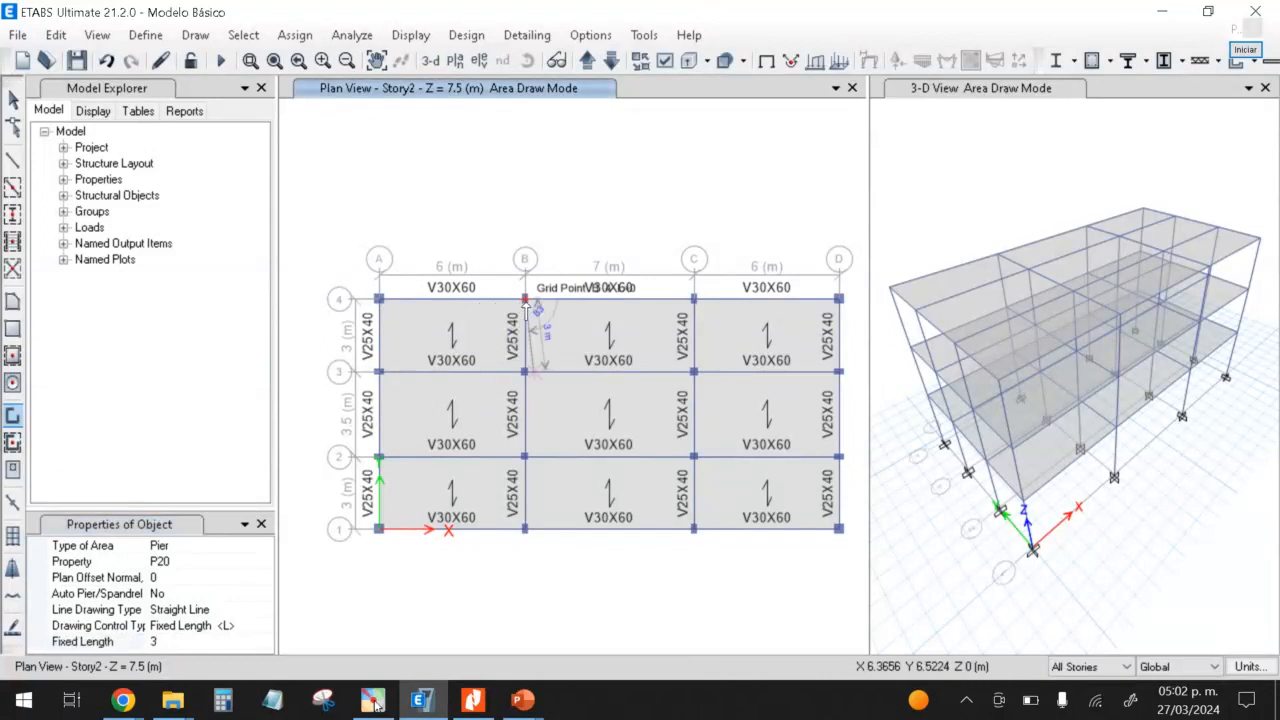
click(584, 301)
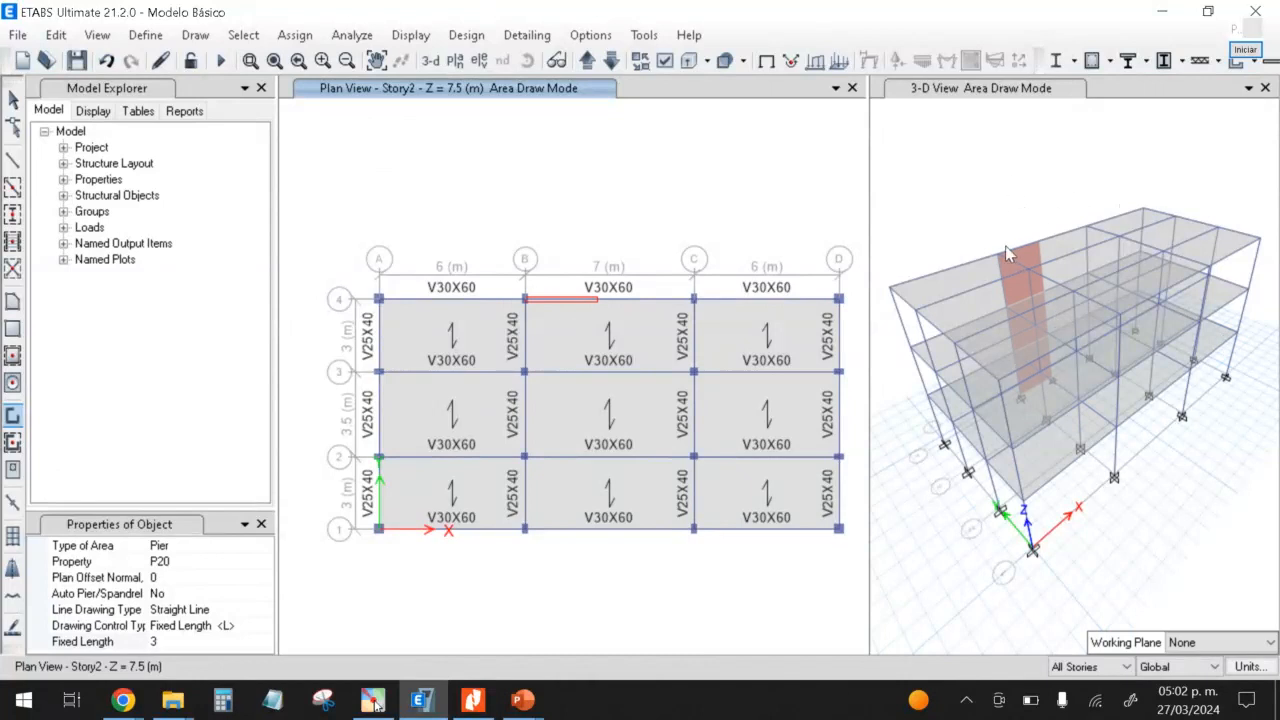
key(Escape)
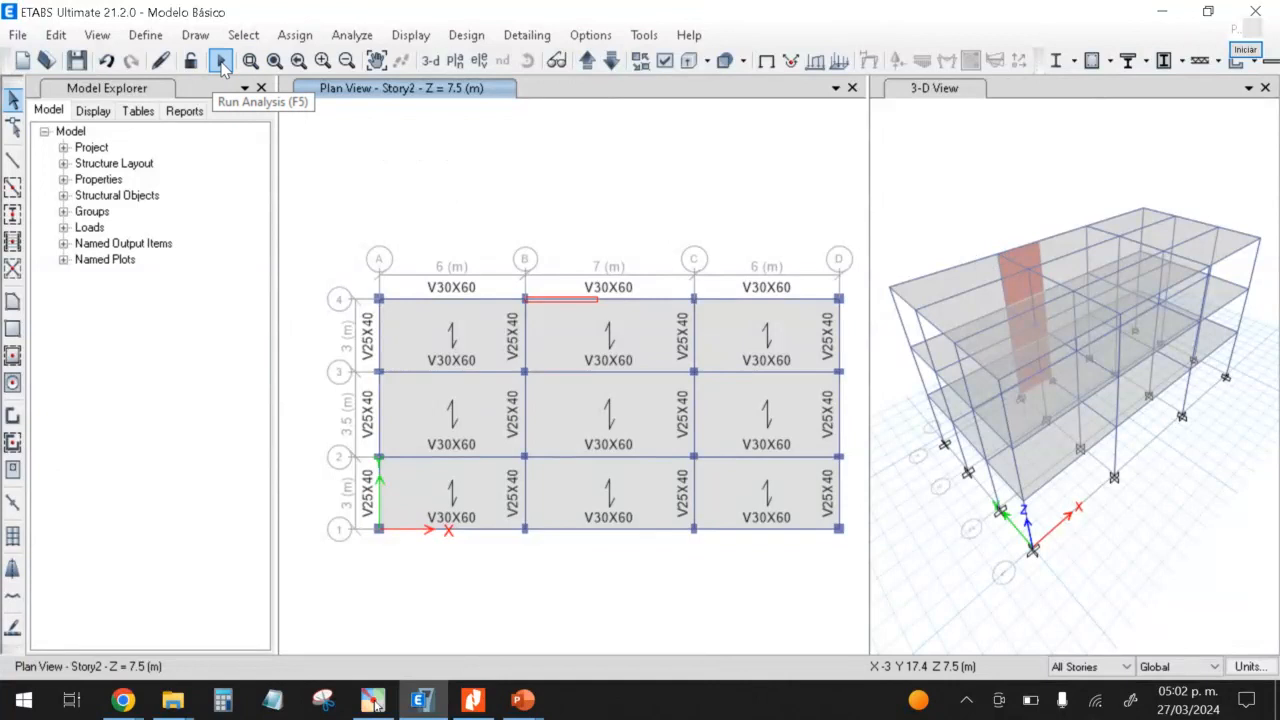
Step: Run the analysis and display the Modal case's Mode 1 shape in the 3-D view
click(222, 62)
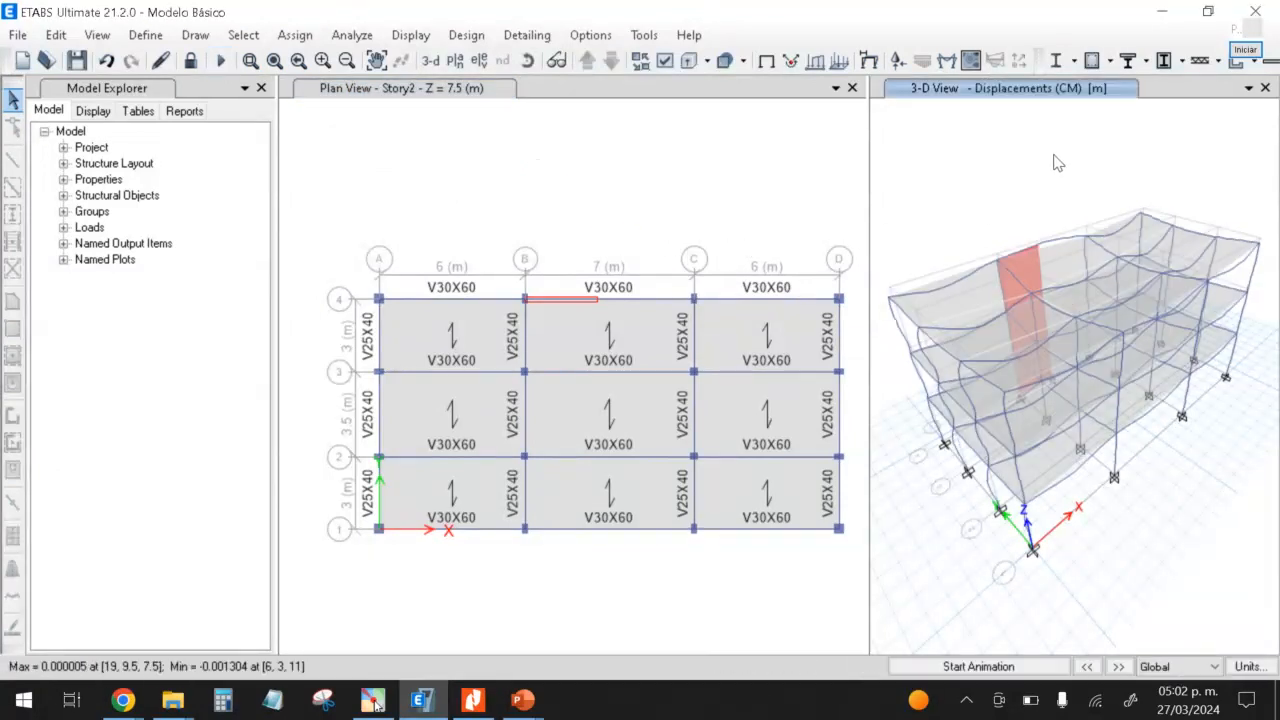
click(869, 61)
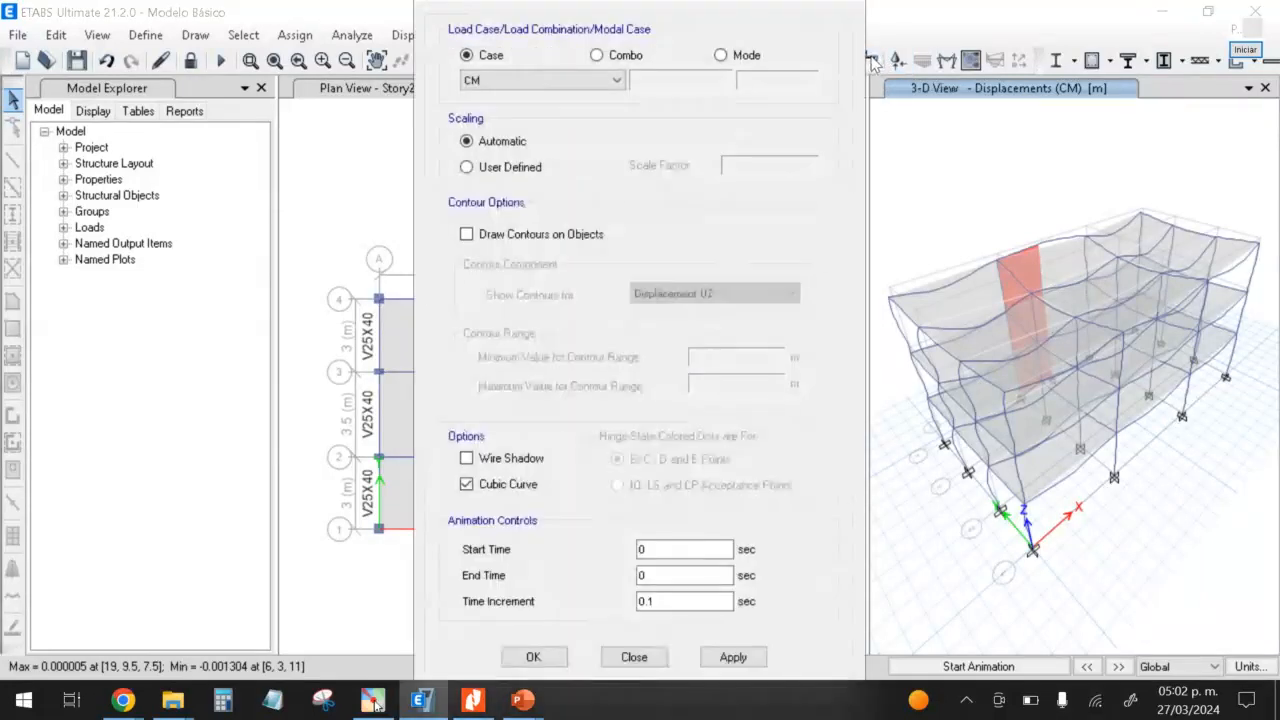
click(752, 56)
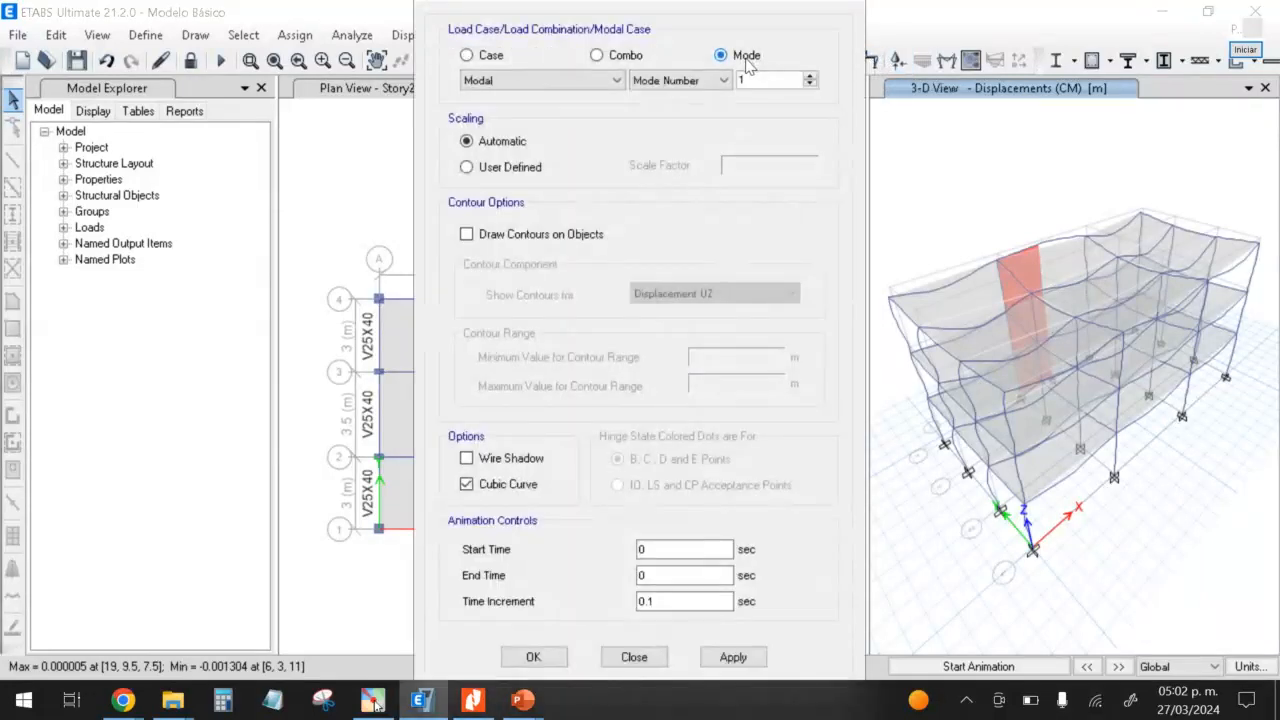
click(719, 659)
click(547, 656)
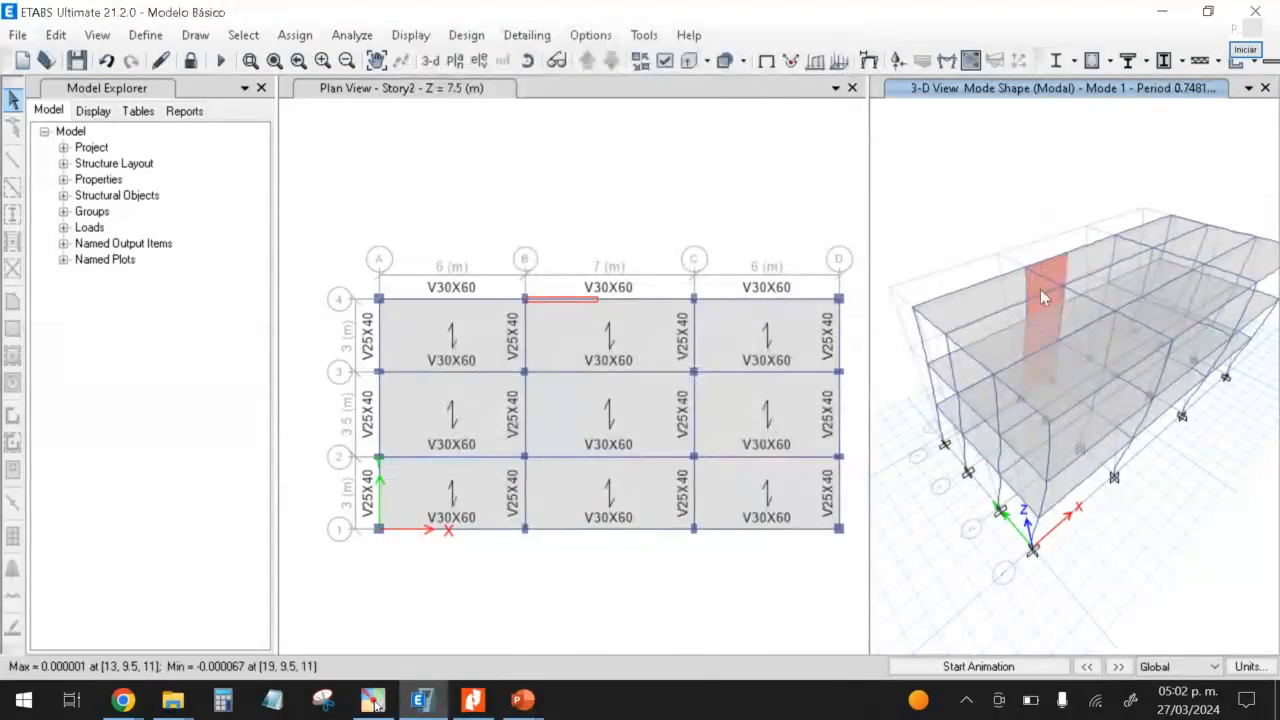
Step: Animate the Mode 1 shape in the 3-D view, and advance to the Mode 2 shape
click(1008, 668)
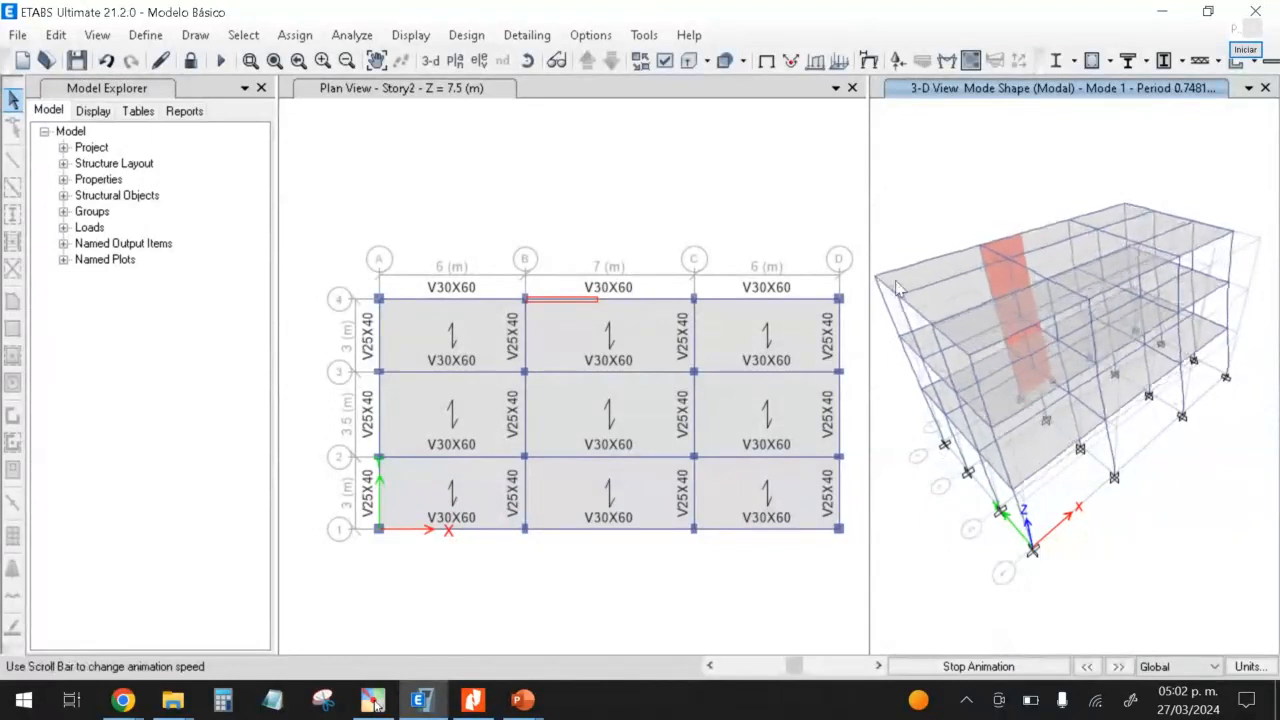
click(457, 195)
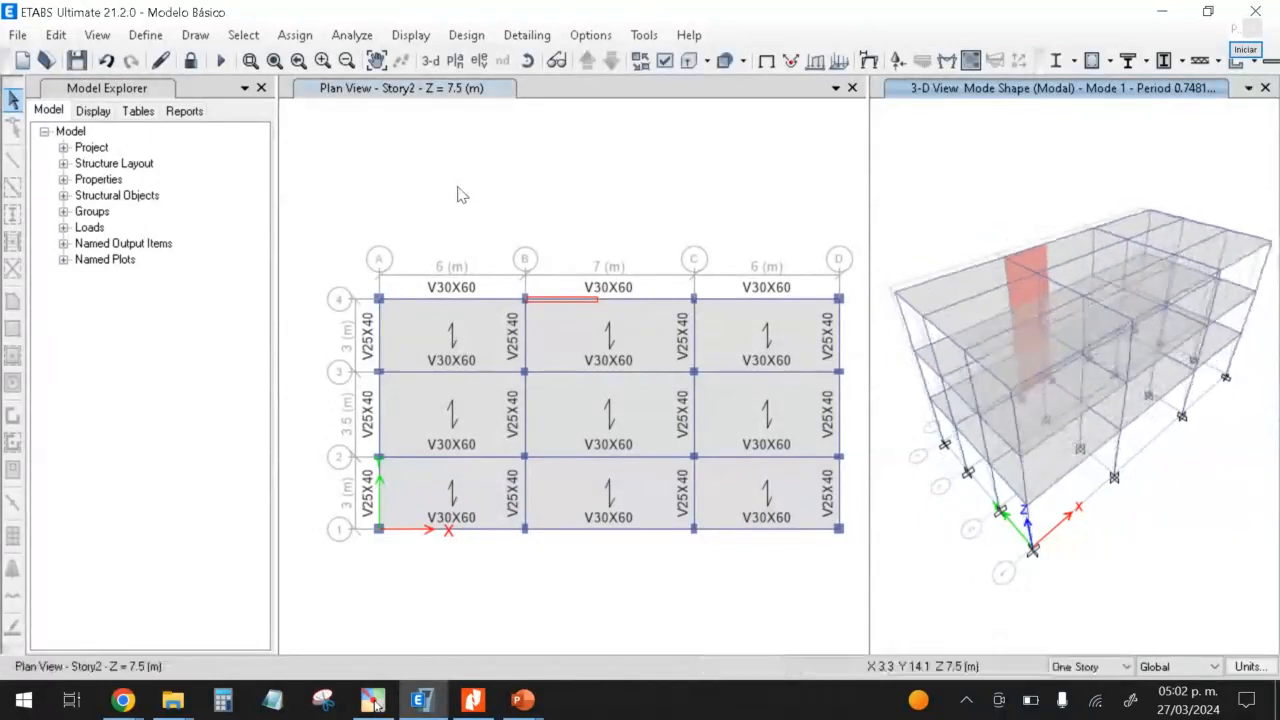
click(191, 63)
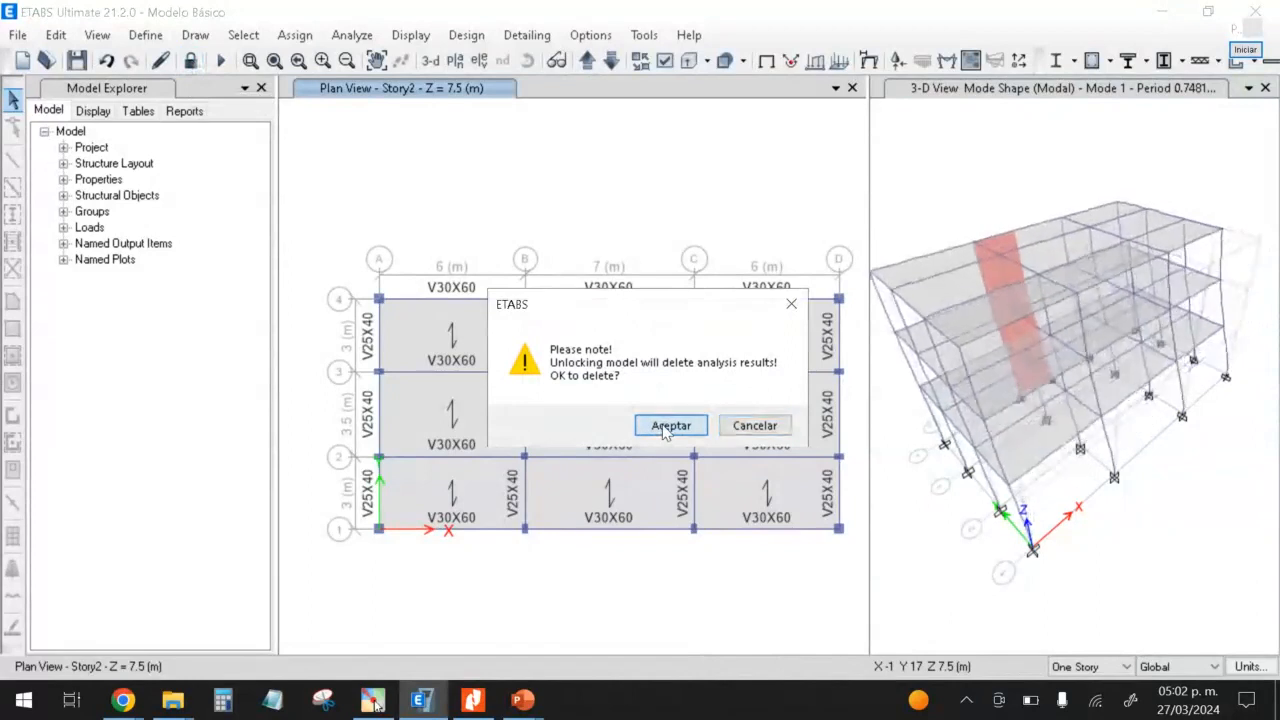
click(766, 430)
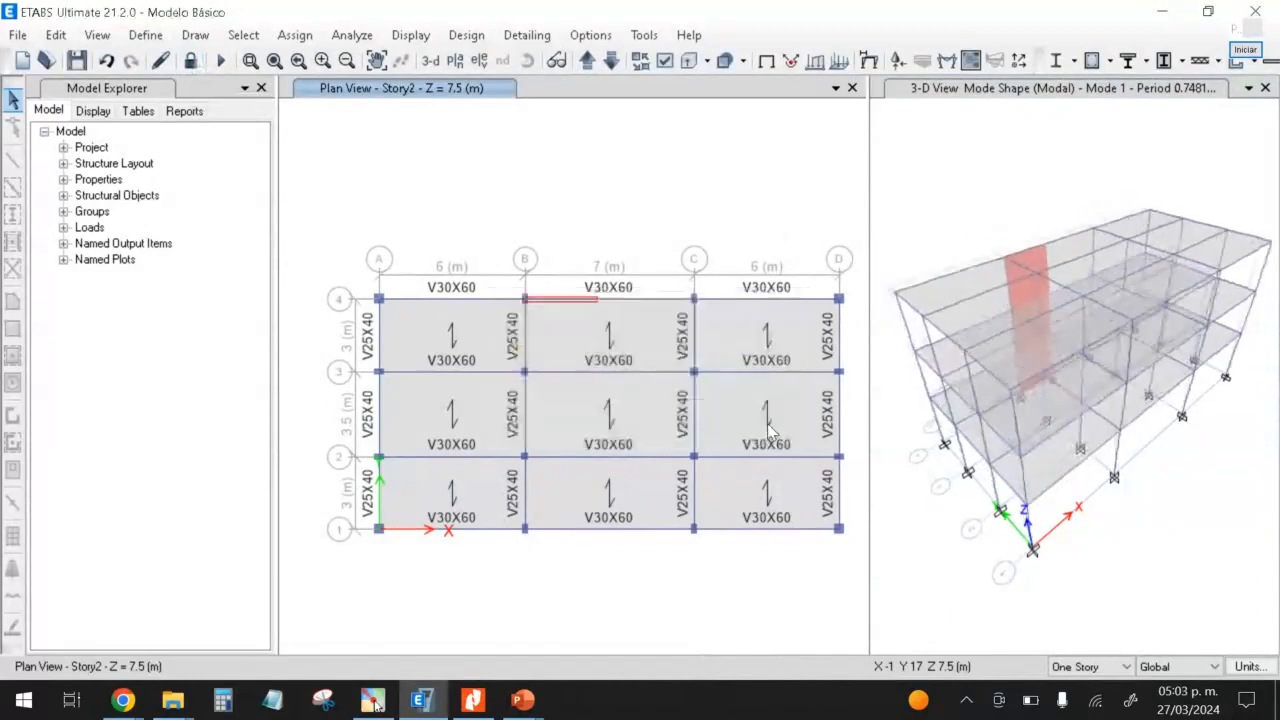
click(1029, 180)
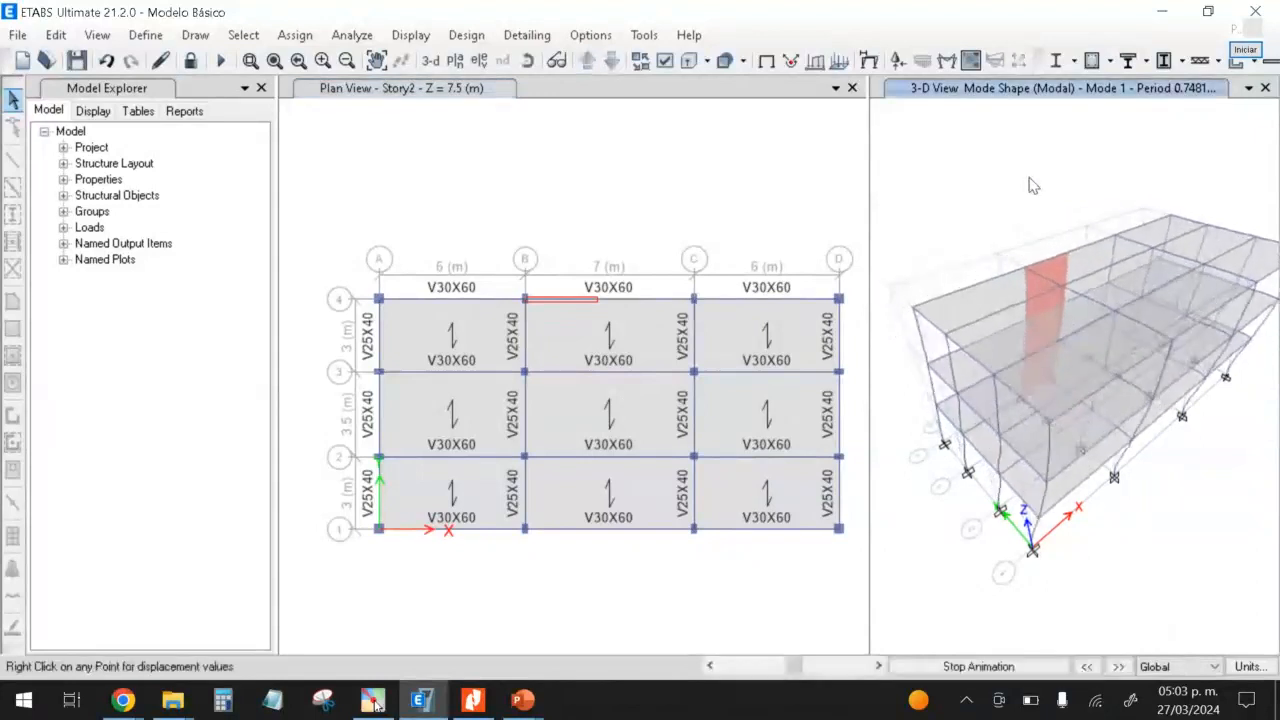
click(1118, 666)
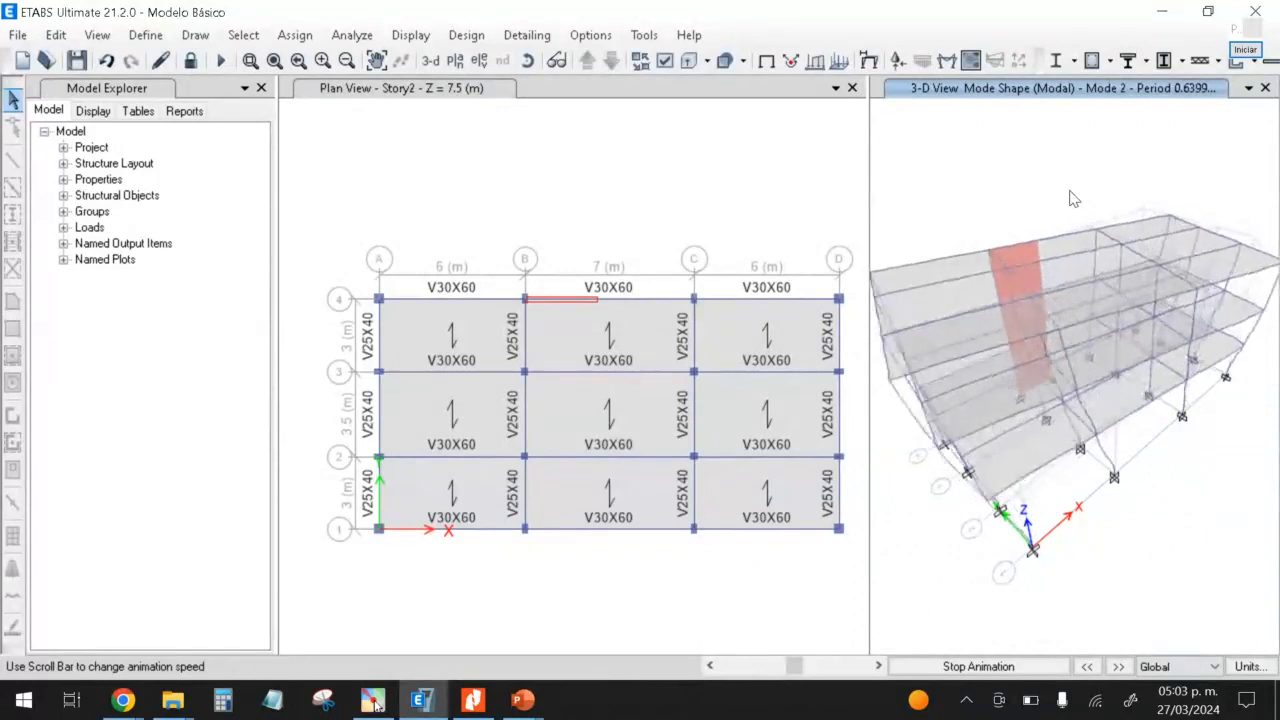
Step: Unlock the model, accepting deletion of the analysis results, and make the Story2 plan the active view
click(191, 61)
click(662, 422)
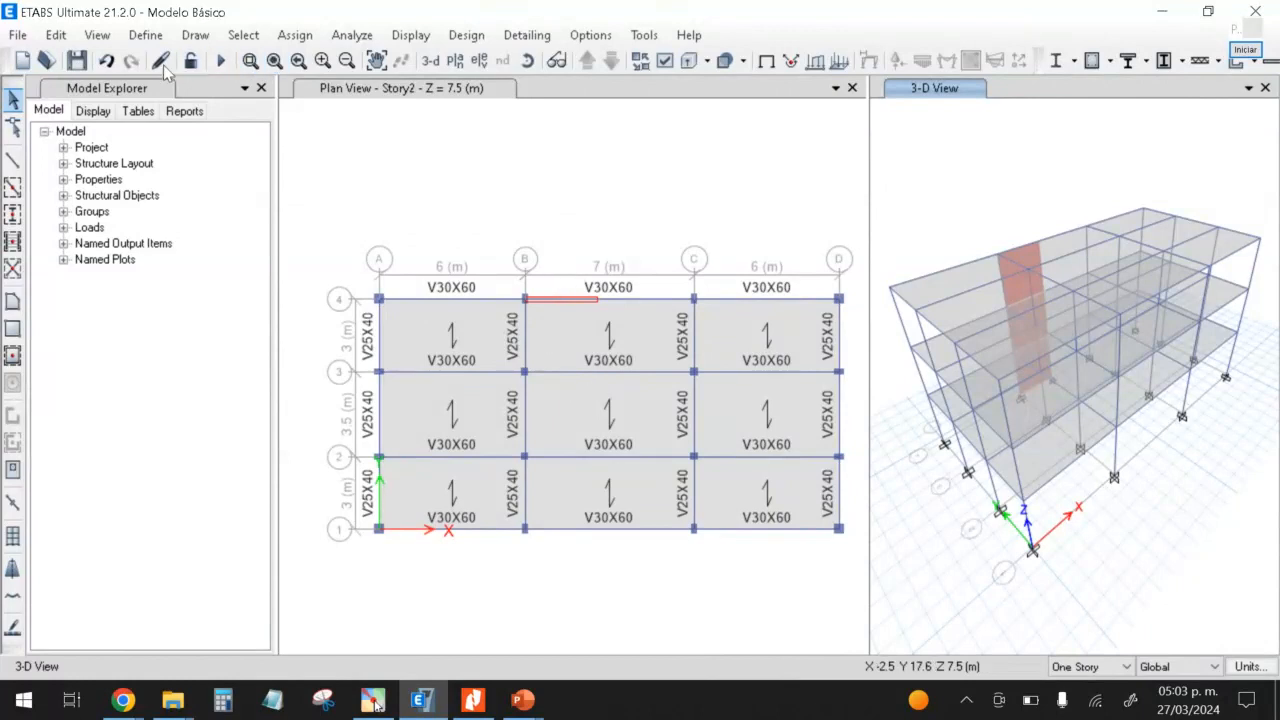
click(556, 222)
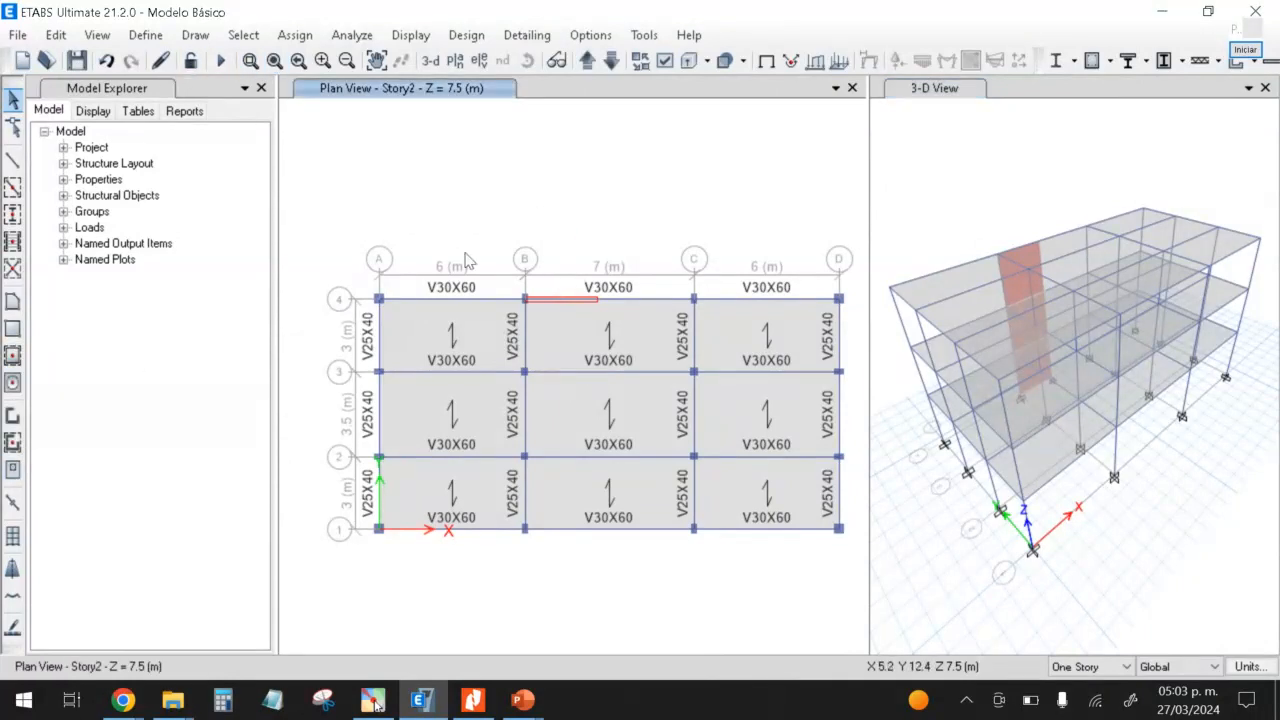
Step: Draw a P20 pier wall about 2.8 m long for All Stories along grid C, from grid point C-2 toward C-3
click(13, 415)
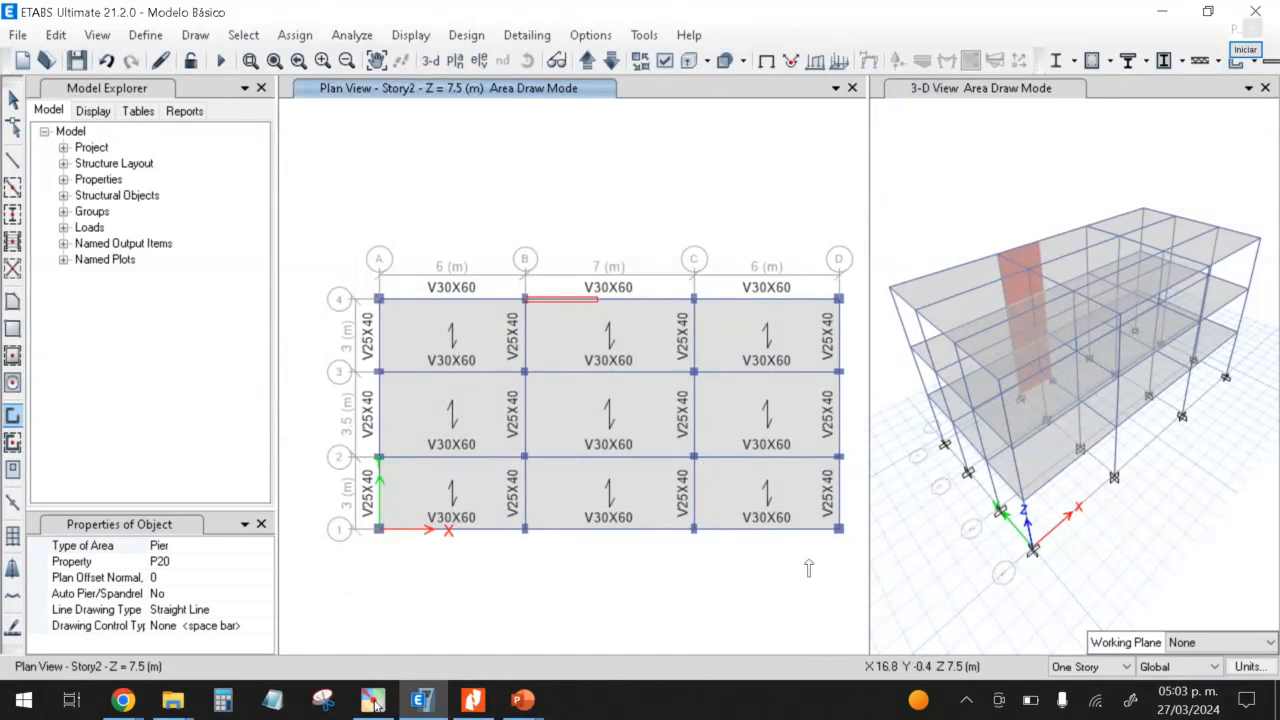
click(1088, 666)
click(1075, 695)
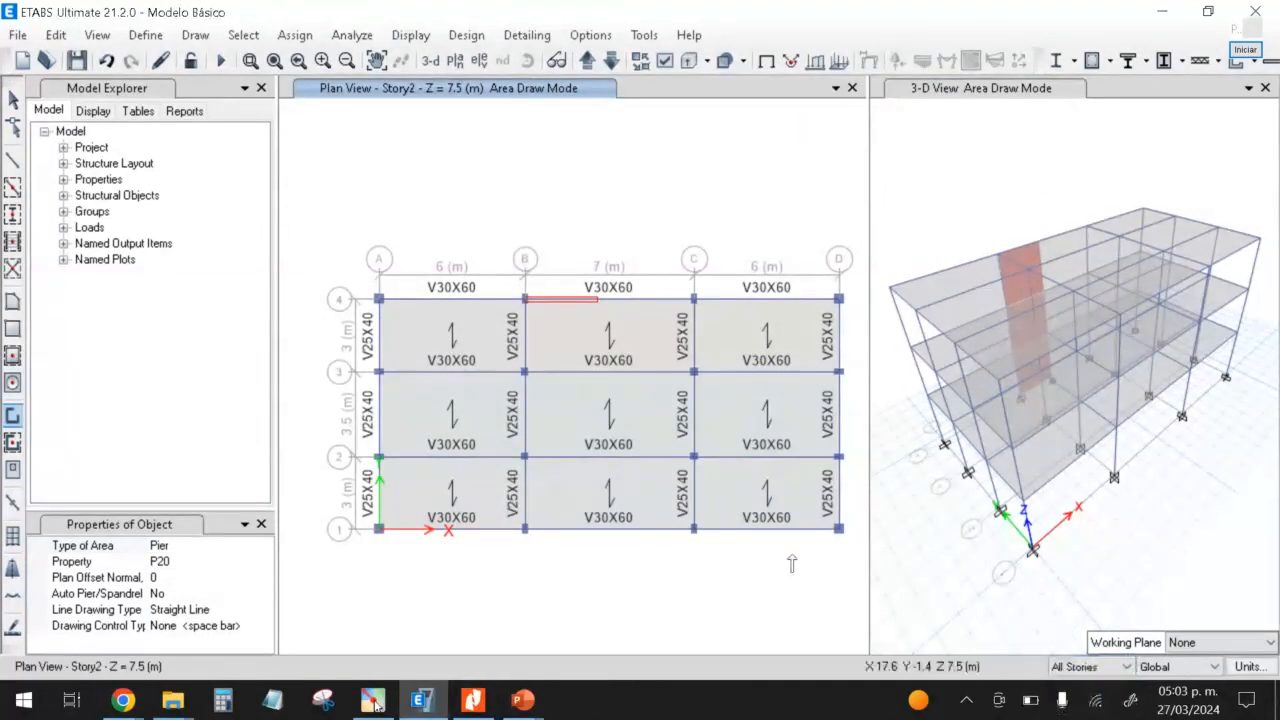
click(694, 456)
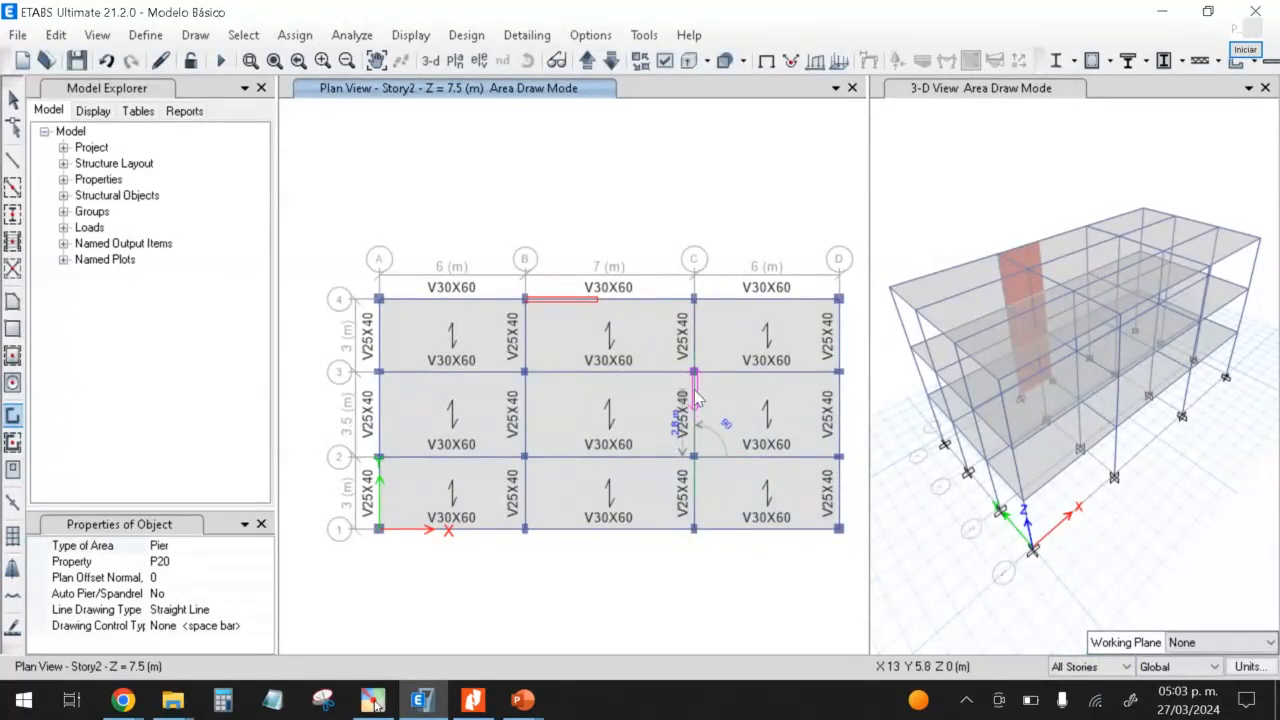
click(694, 390)
key(Escape)
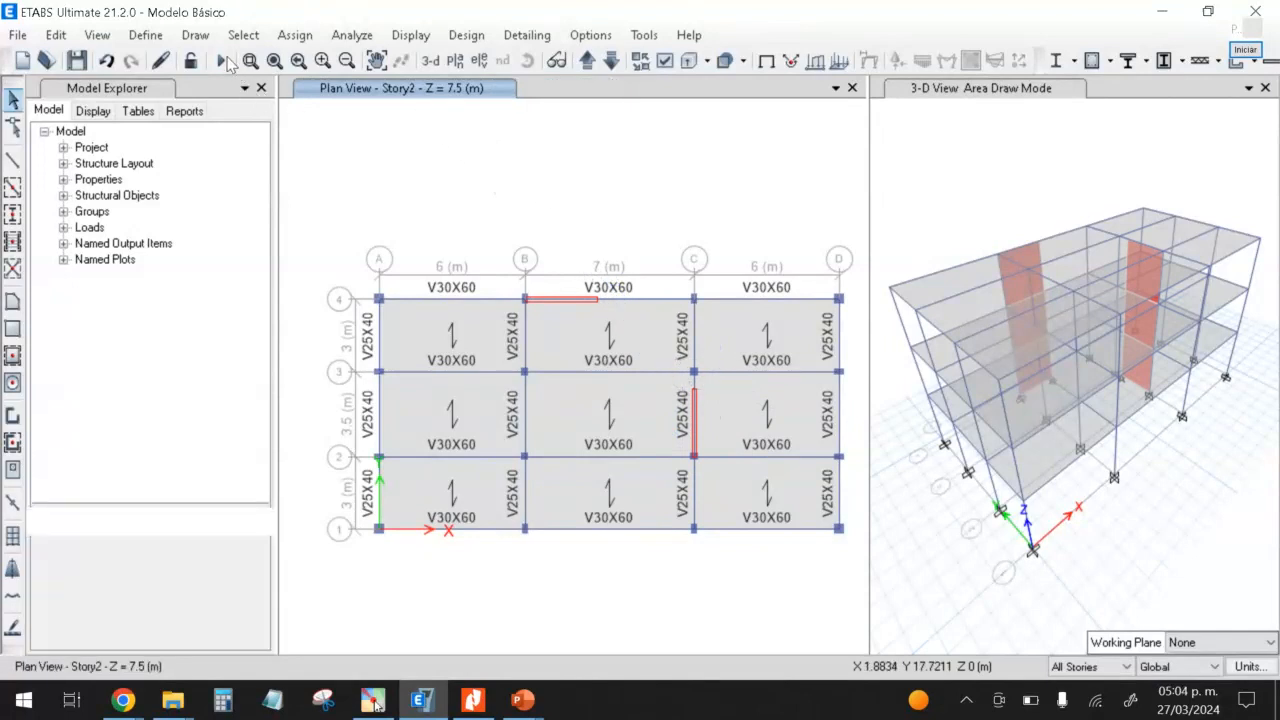
Step: Run the analysis of the two-wall model and display the Modal case's Mode 1 shape in the 3-D view
click(222, 62)
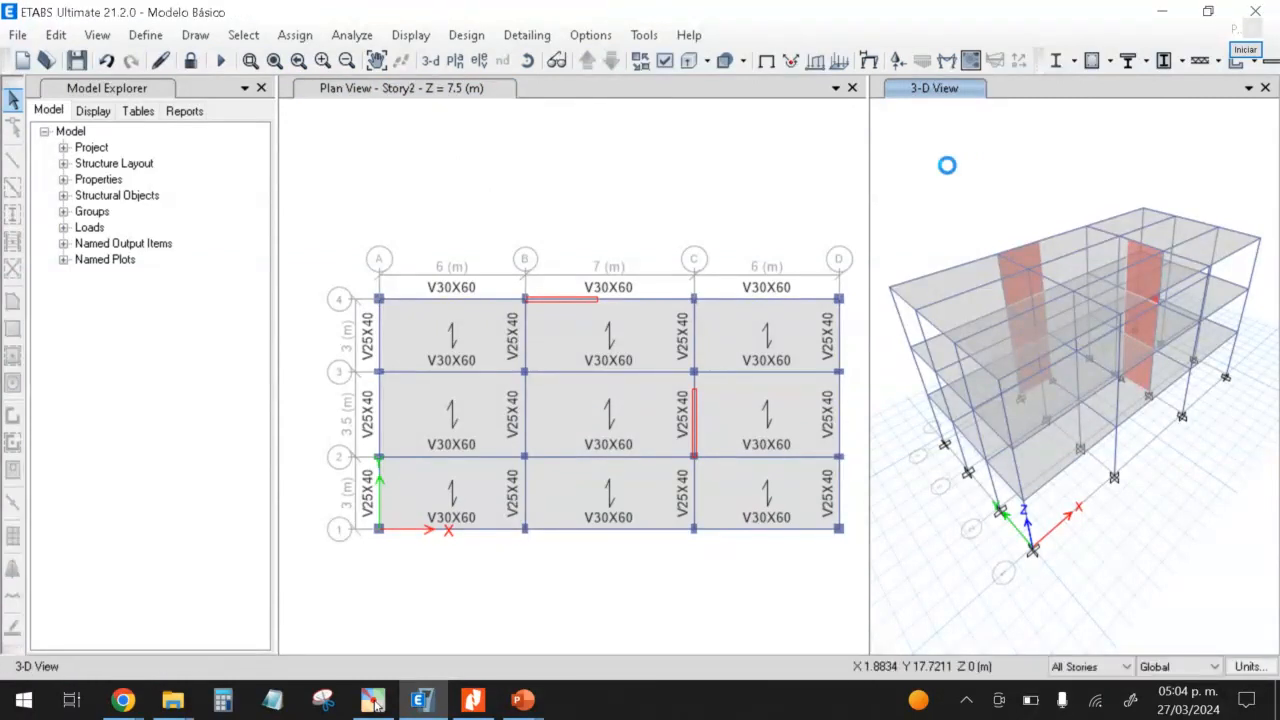
click(868, 61)
click(722, 55)
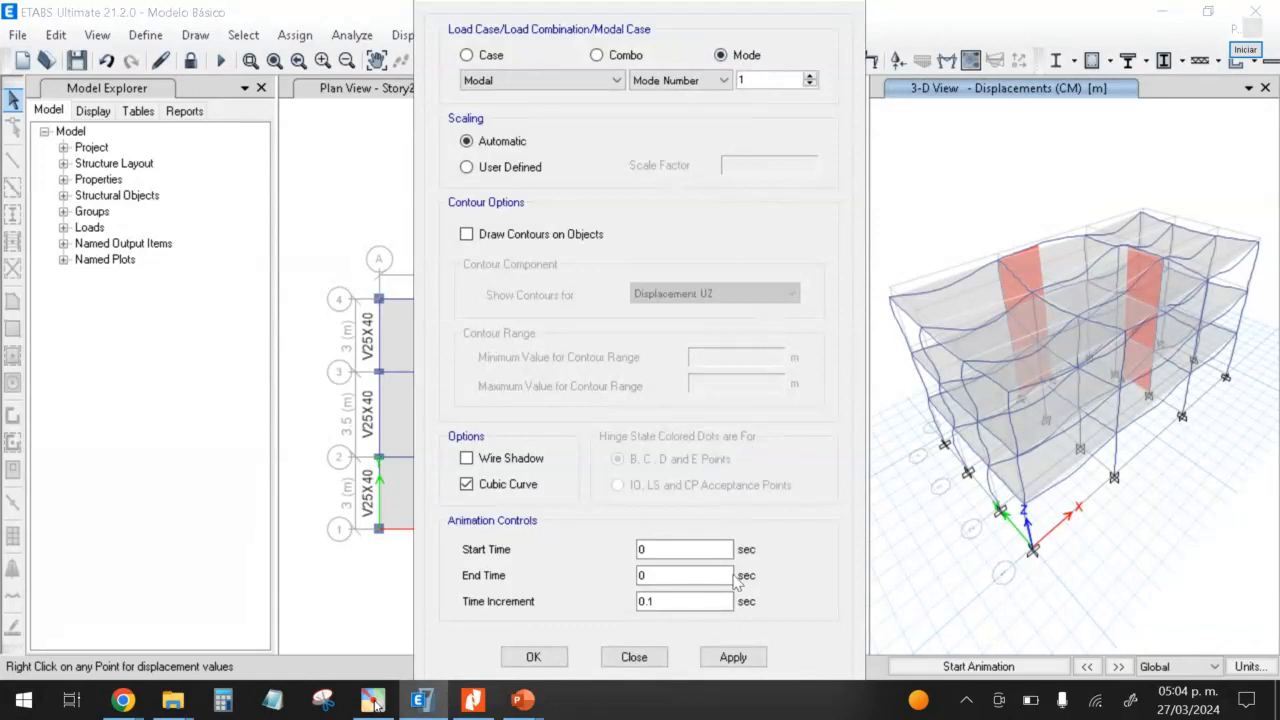
click(727, 658)
click(530, 657)
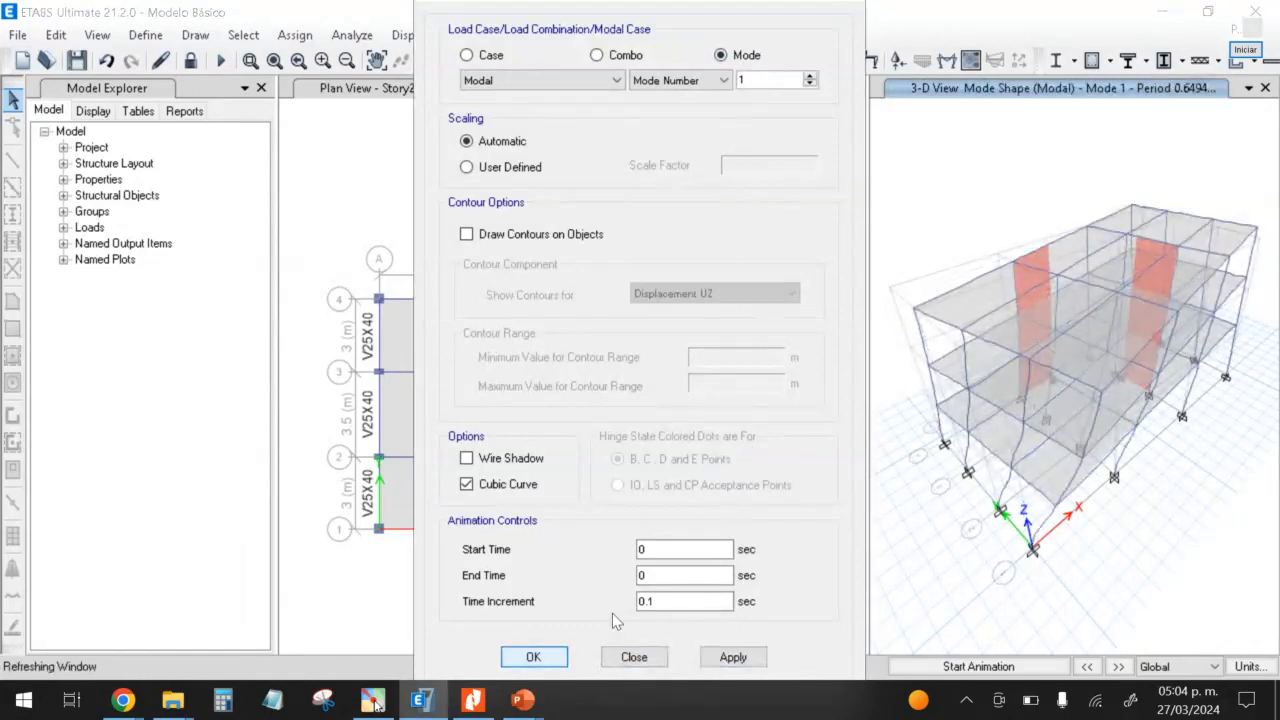
Step: Animate the shapes of Modes 1, 2 and 3 with both walls, return to Mode 1, and stop the animation
click(978, 666)
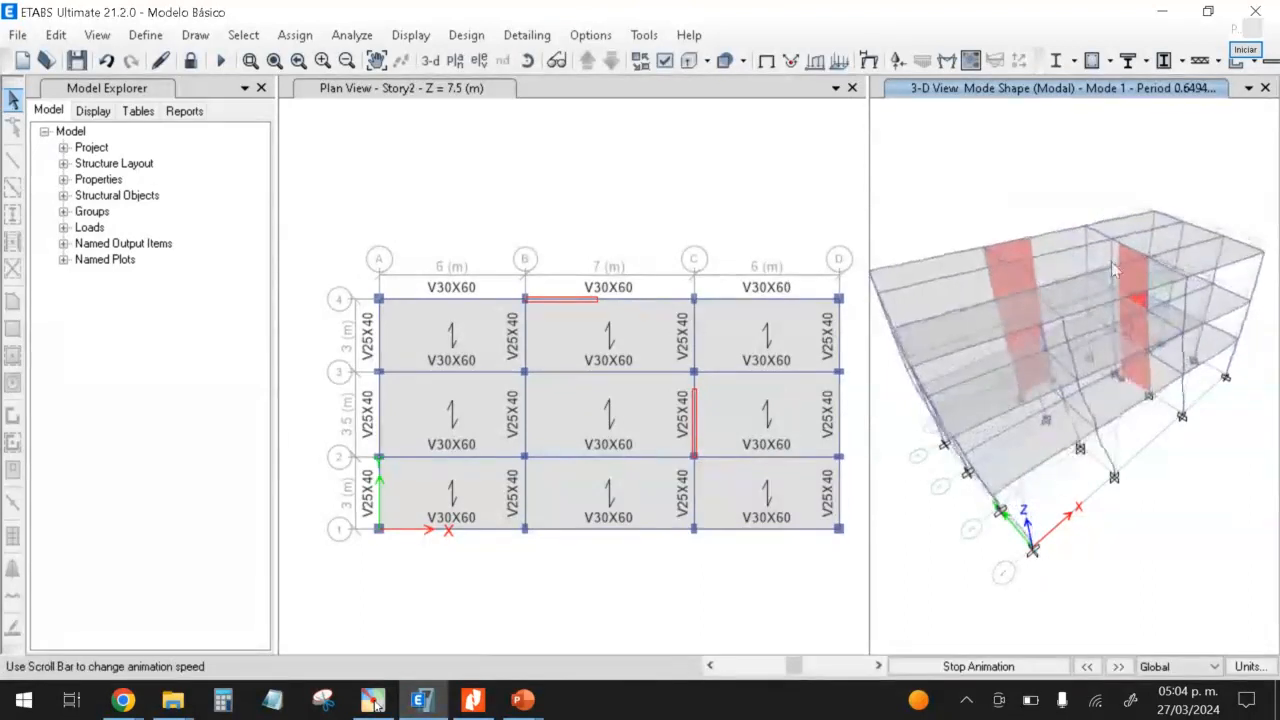
click(1247, 57)
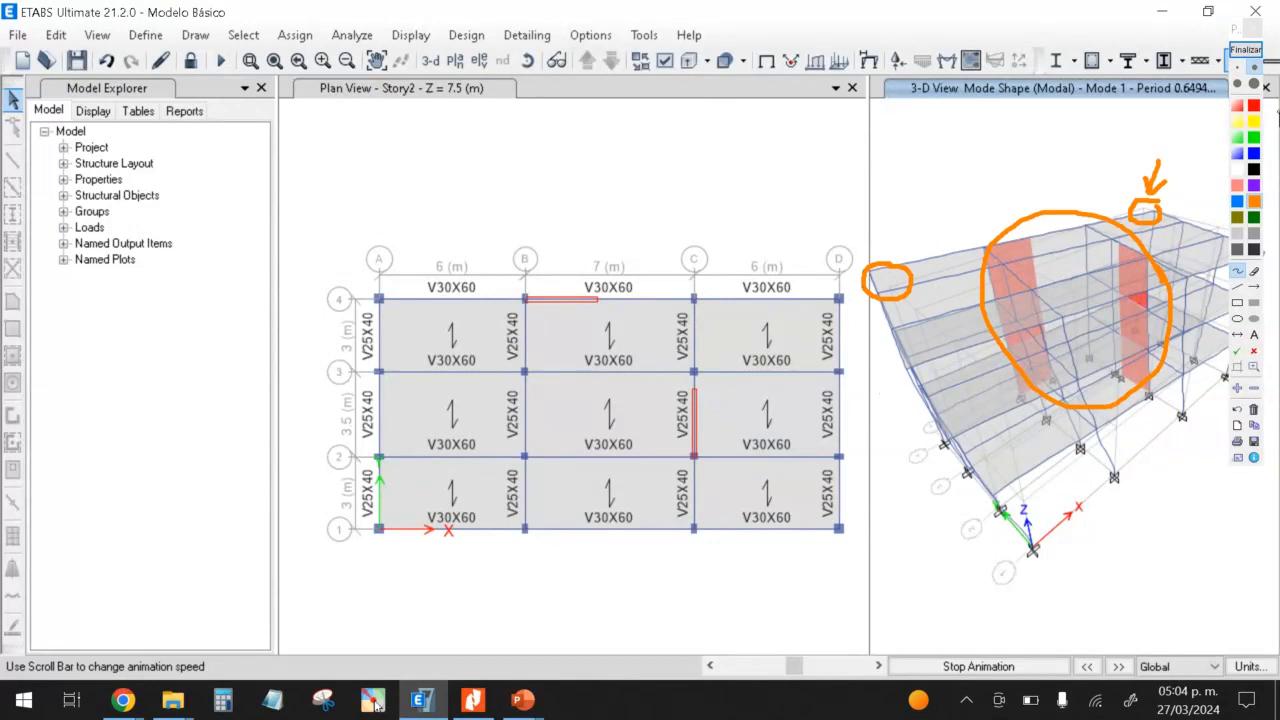
click(1248, 52)
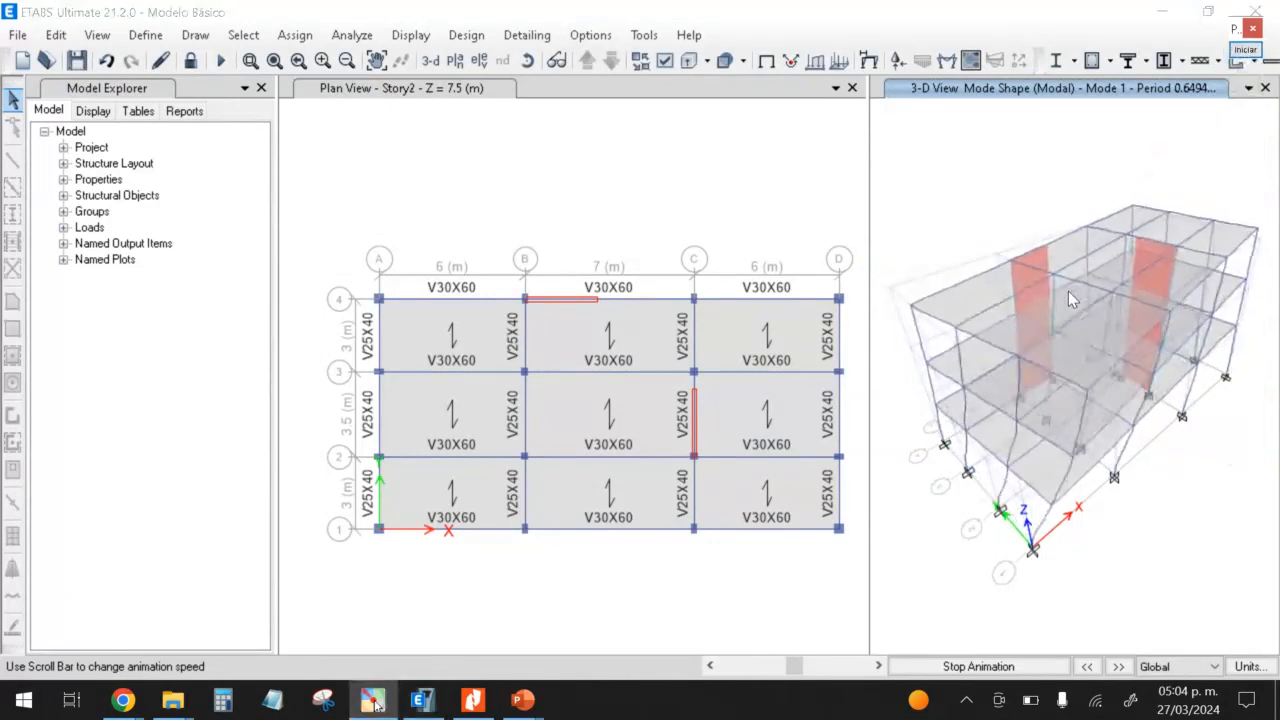
click(1119, 666)
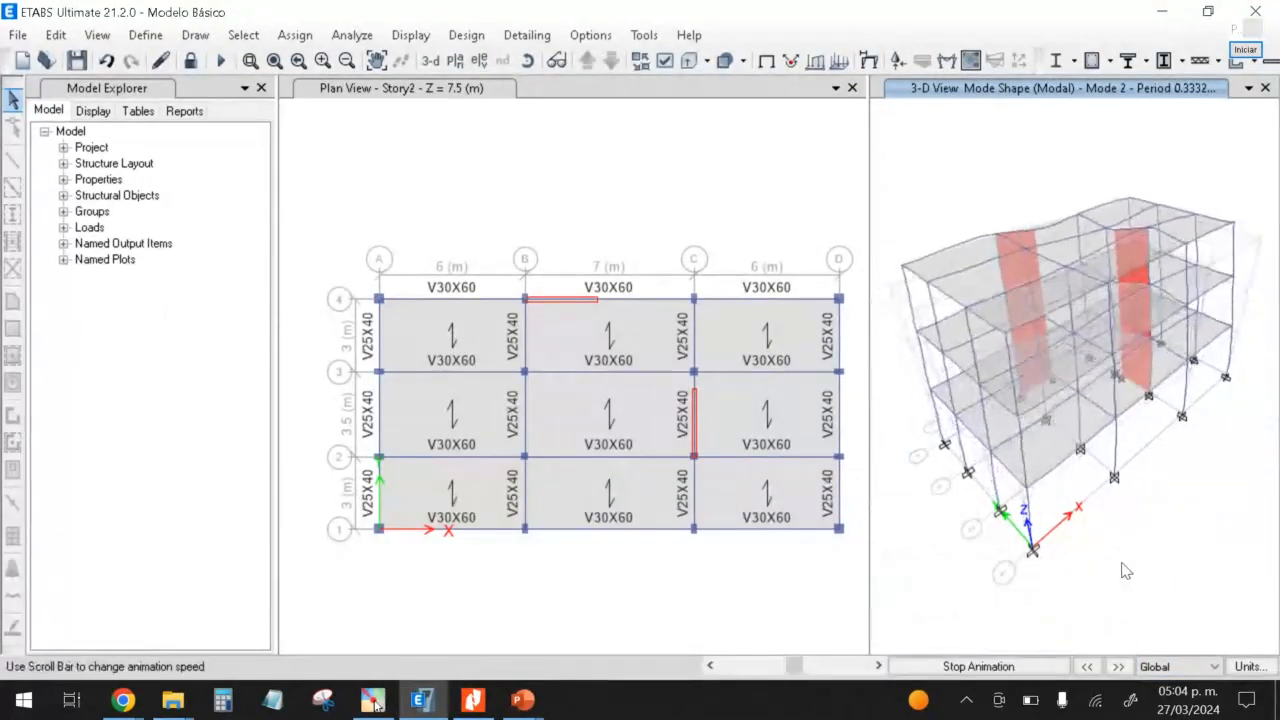
click(1119, 666)
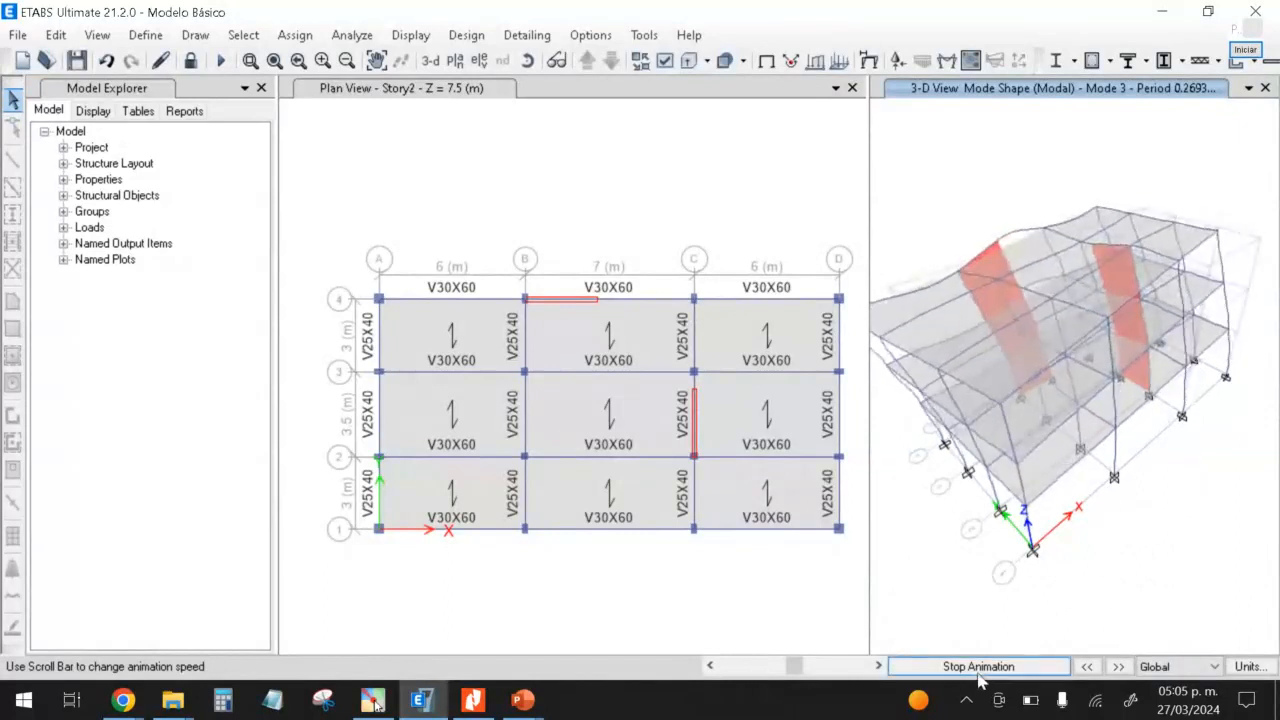
click(1088, 666)
click(1088, 666)
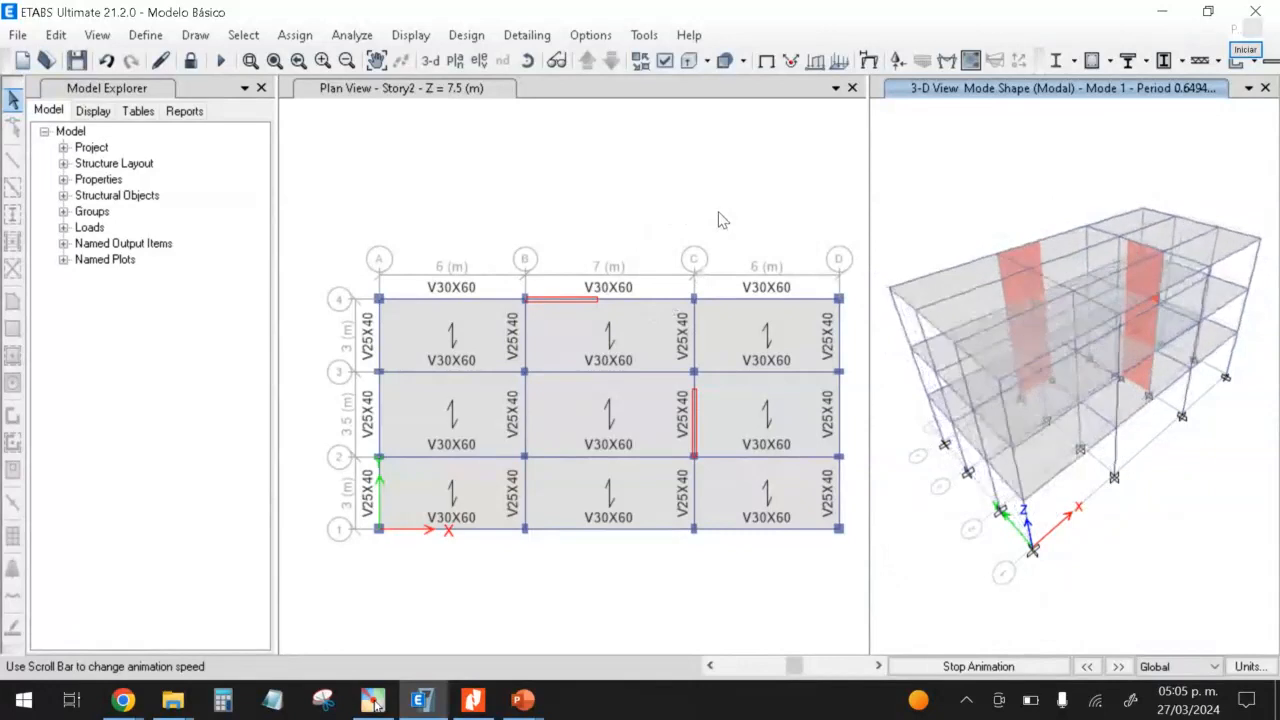
click(1016, 664)
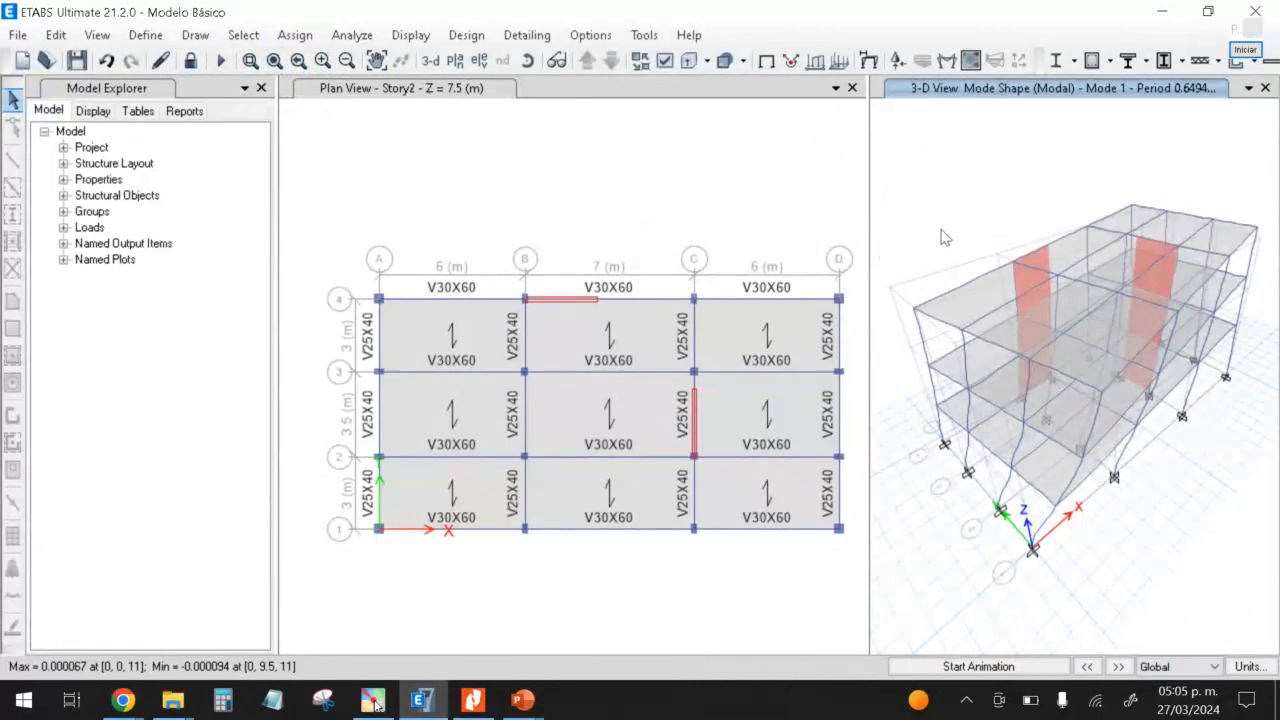
Step: Restore the undeformed shape in the 3-D view and make the Story2 plan the active view
click(273, 62)
click(738, 204)
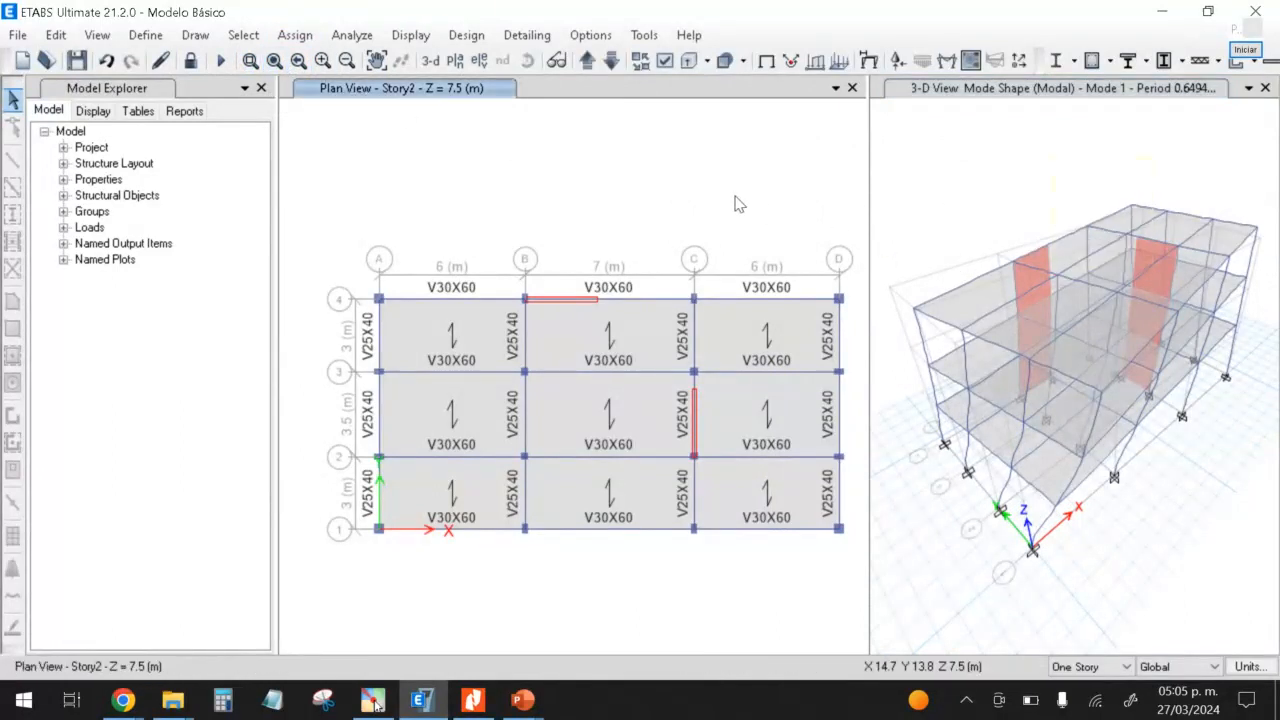
click(970, 194)
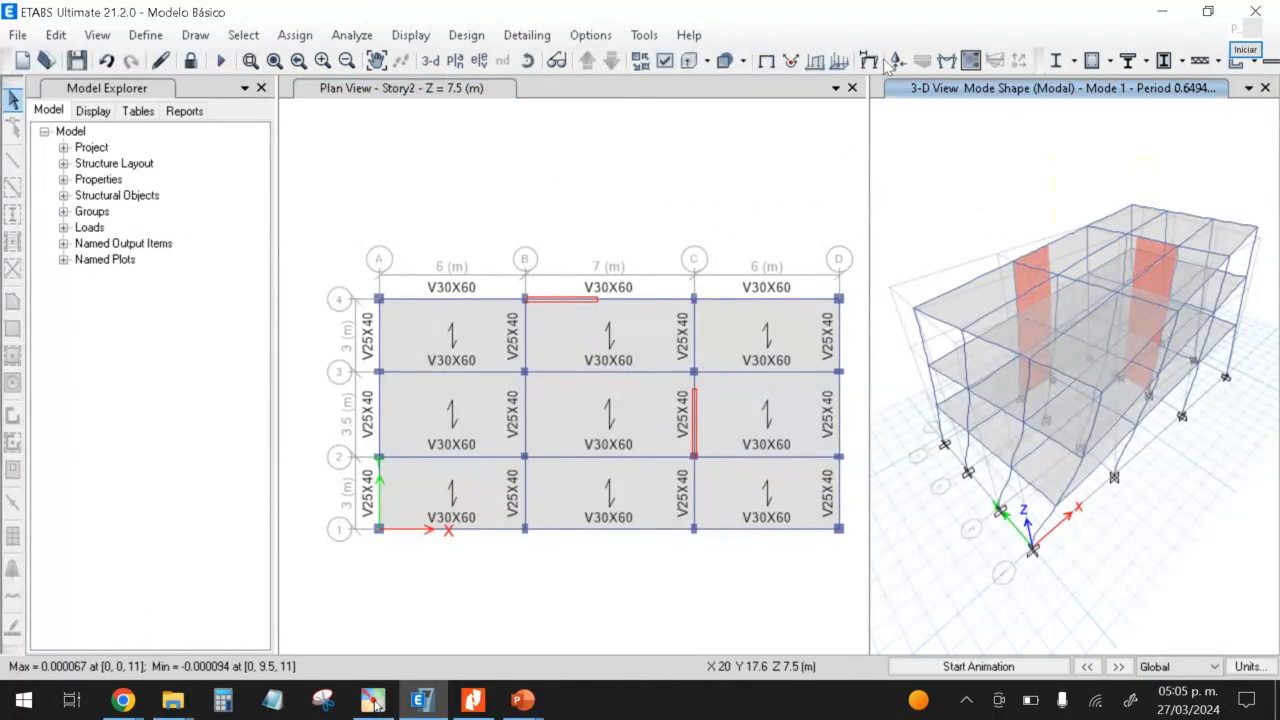
click(766, 62)
click(502, 196)
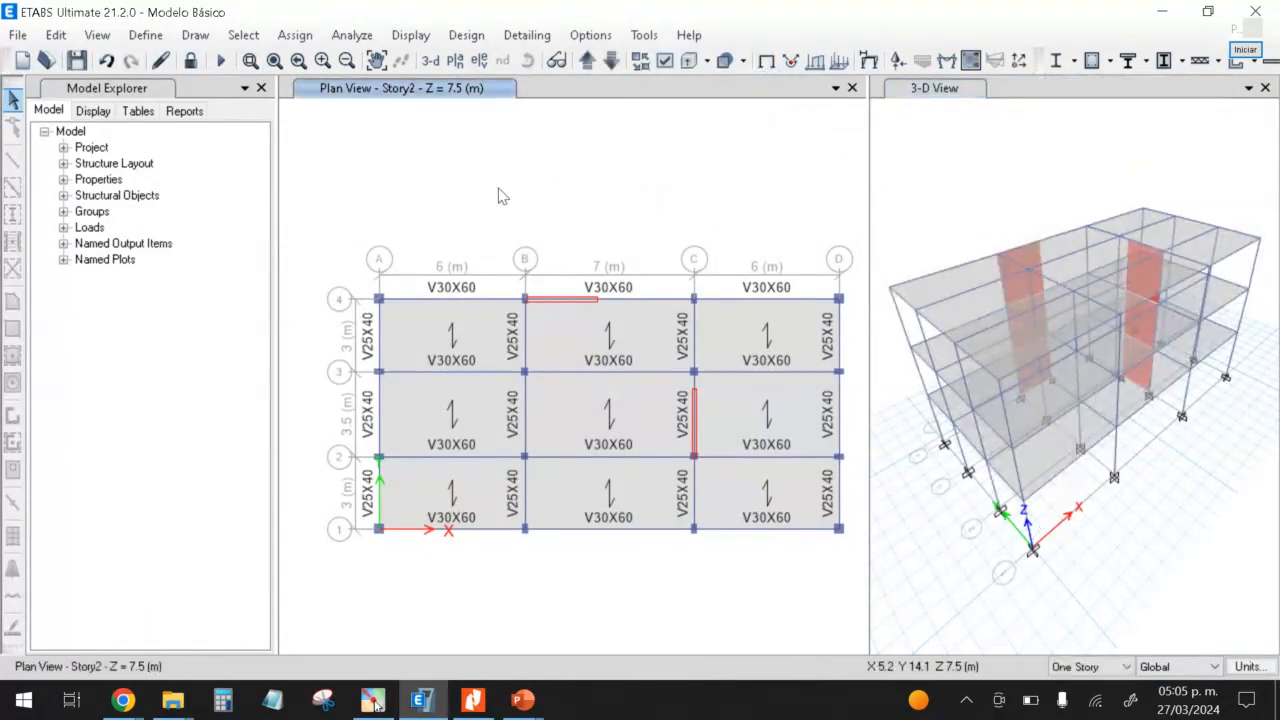
Step: Select all walls in the model that use the wall property P20
click(243, 35)
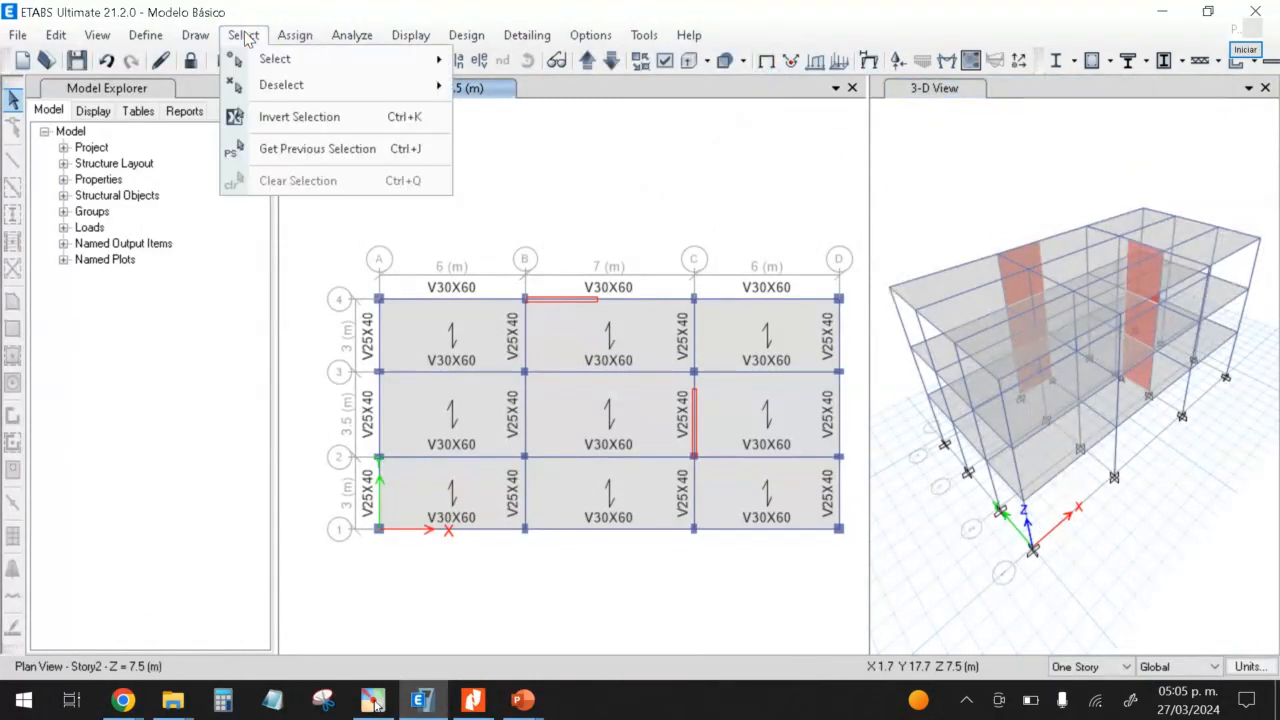
mouse_move(380, 68)
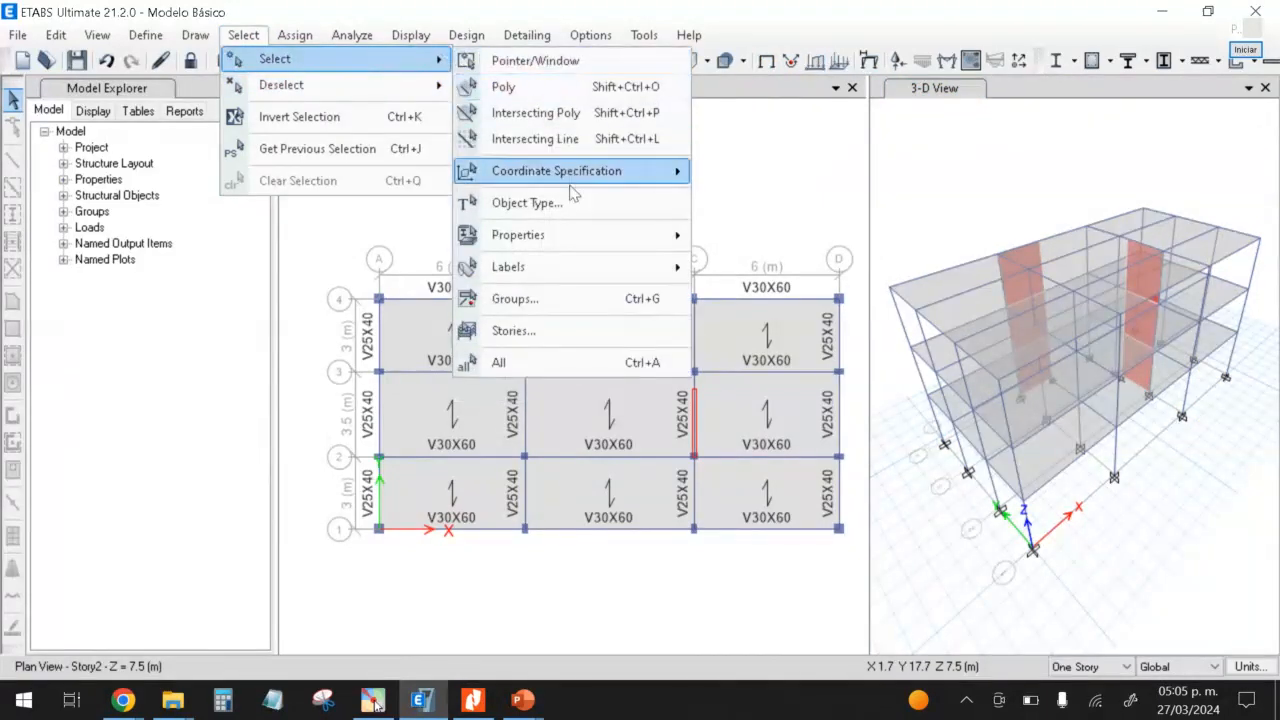
mouse_move(574, 240)
click(240, 36)
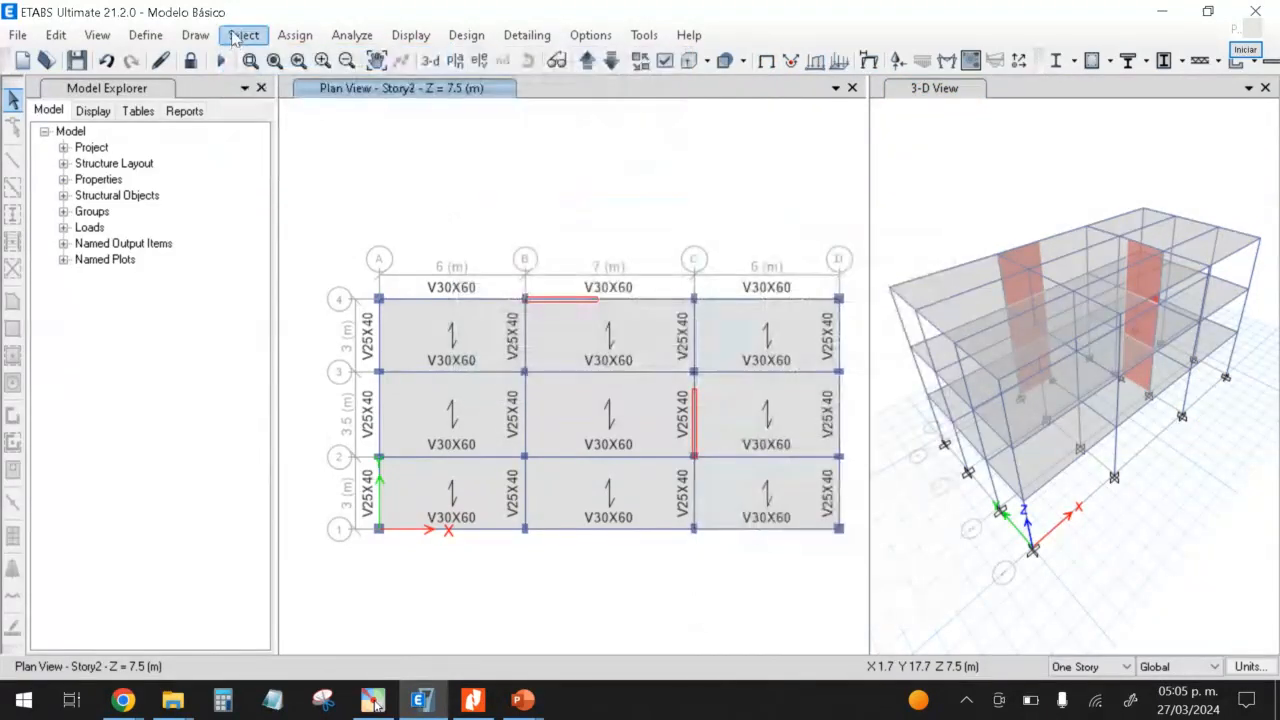
click(243, 35)
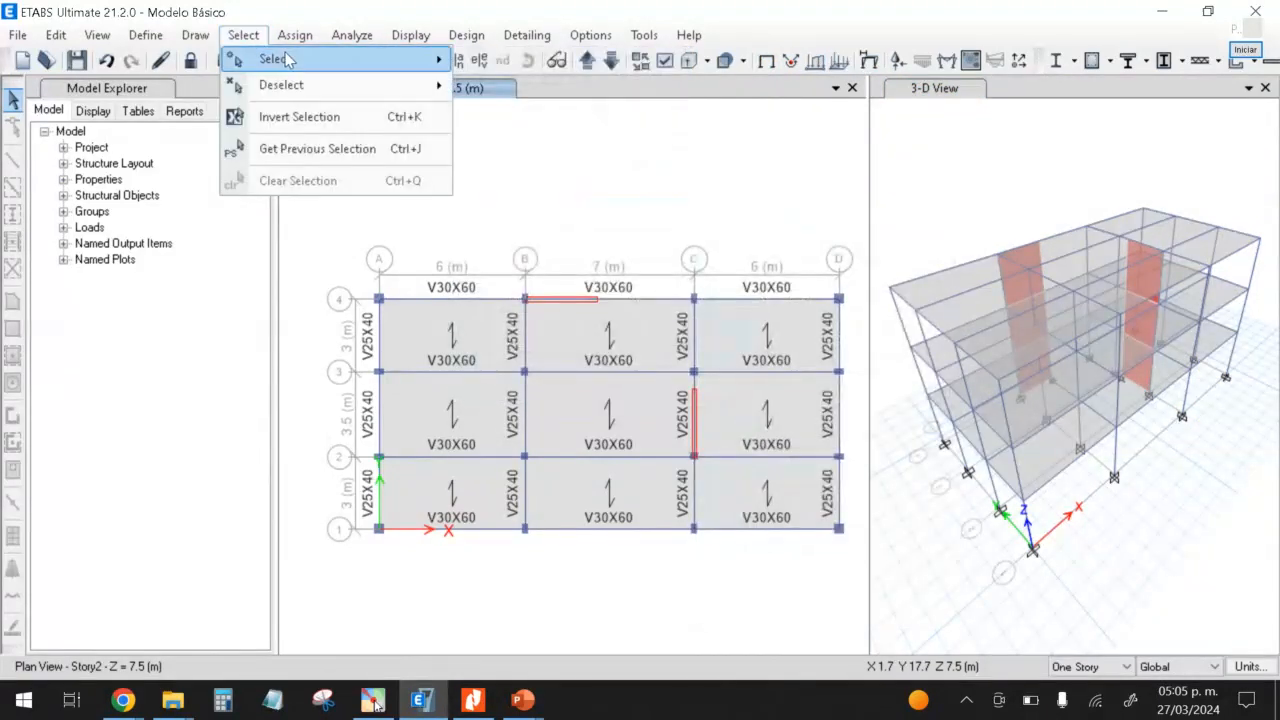
mouse_move(286, 59)
mouse_move(650, 236)
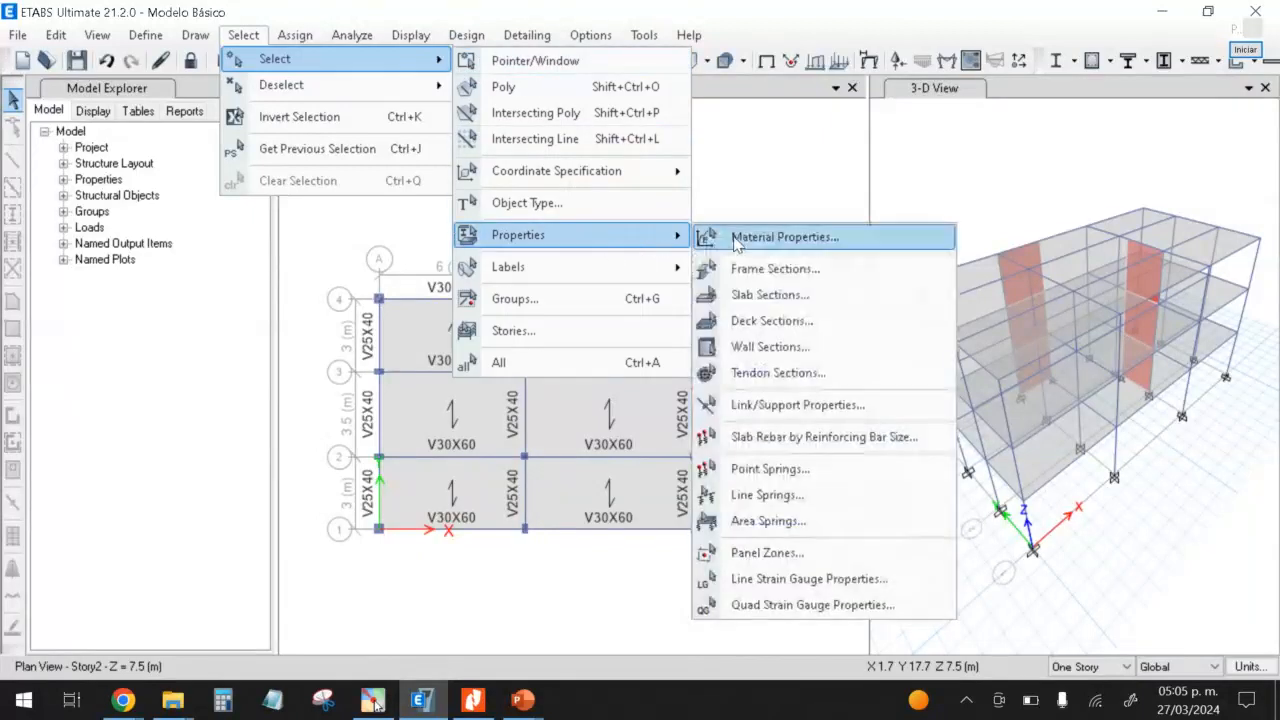
click(765, 345)
click(549, 210)
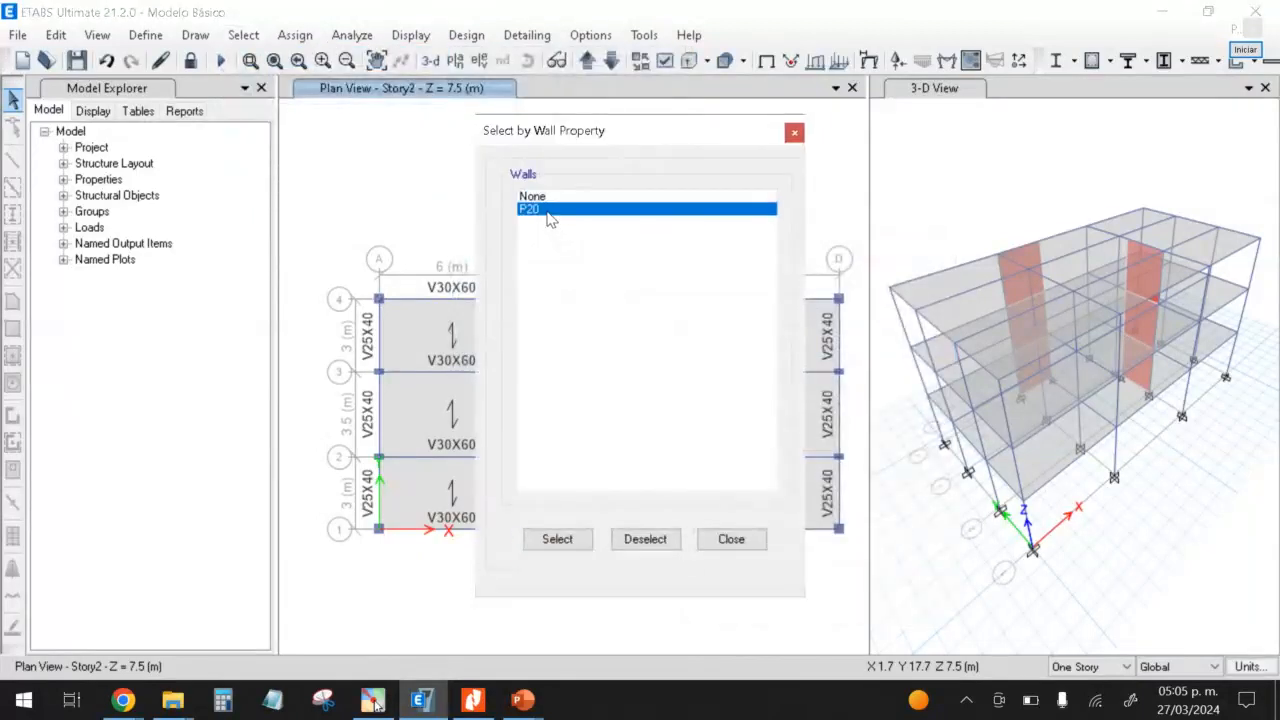
click(557, 541)
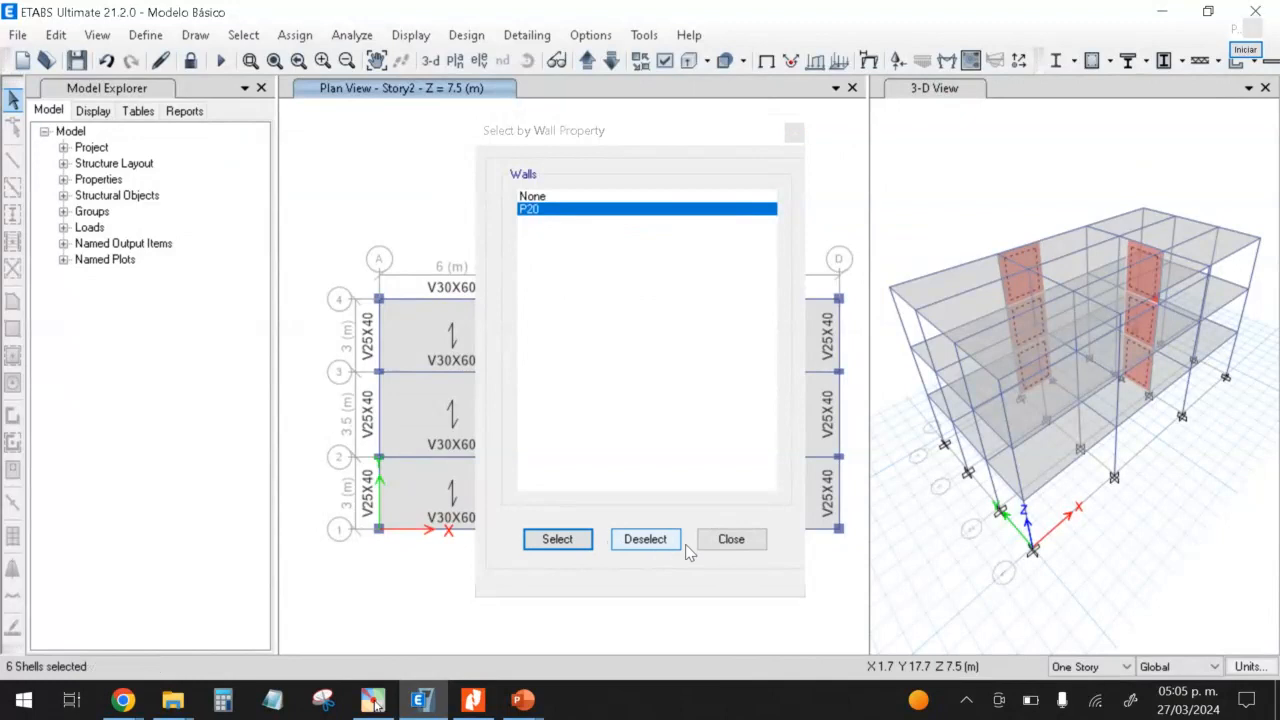
click(731, 540)
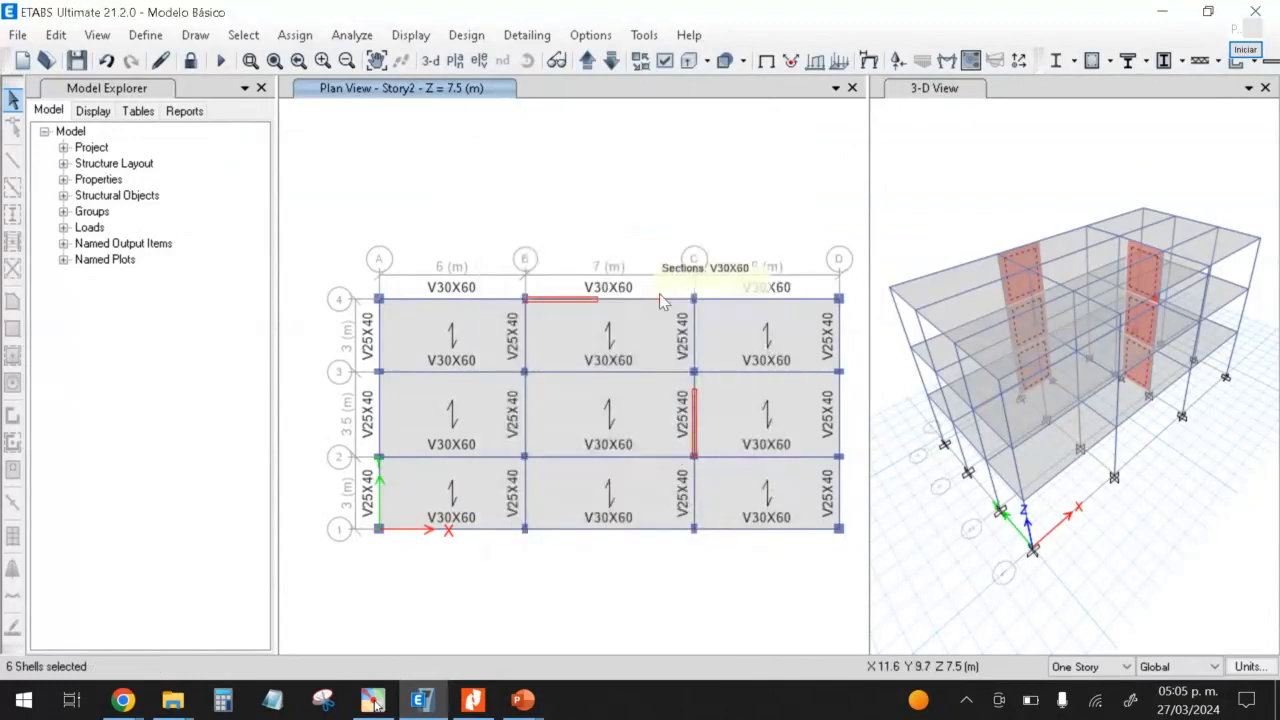
Step: Make the 3-D view active and refresh its window
click(938, 145)
click(746, 149)
click(969, 189)
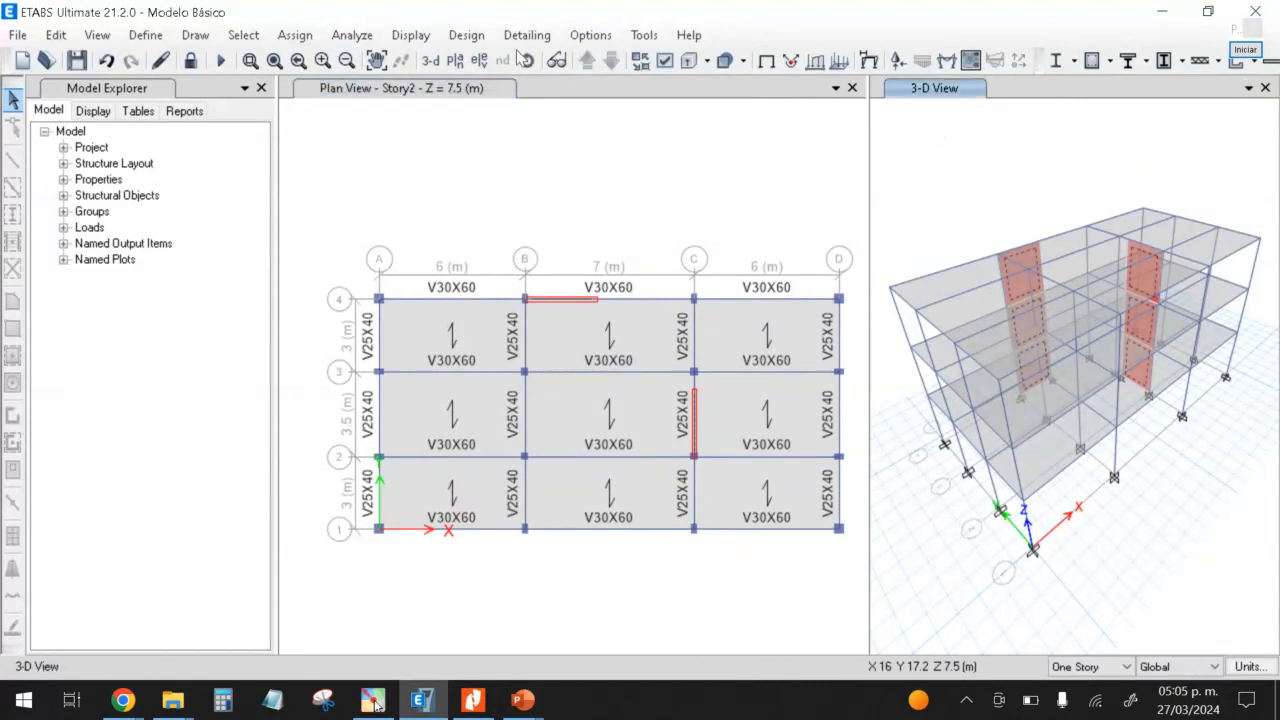
click(165, 69)
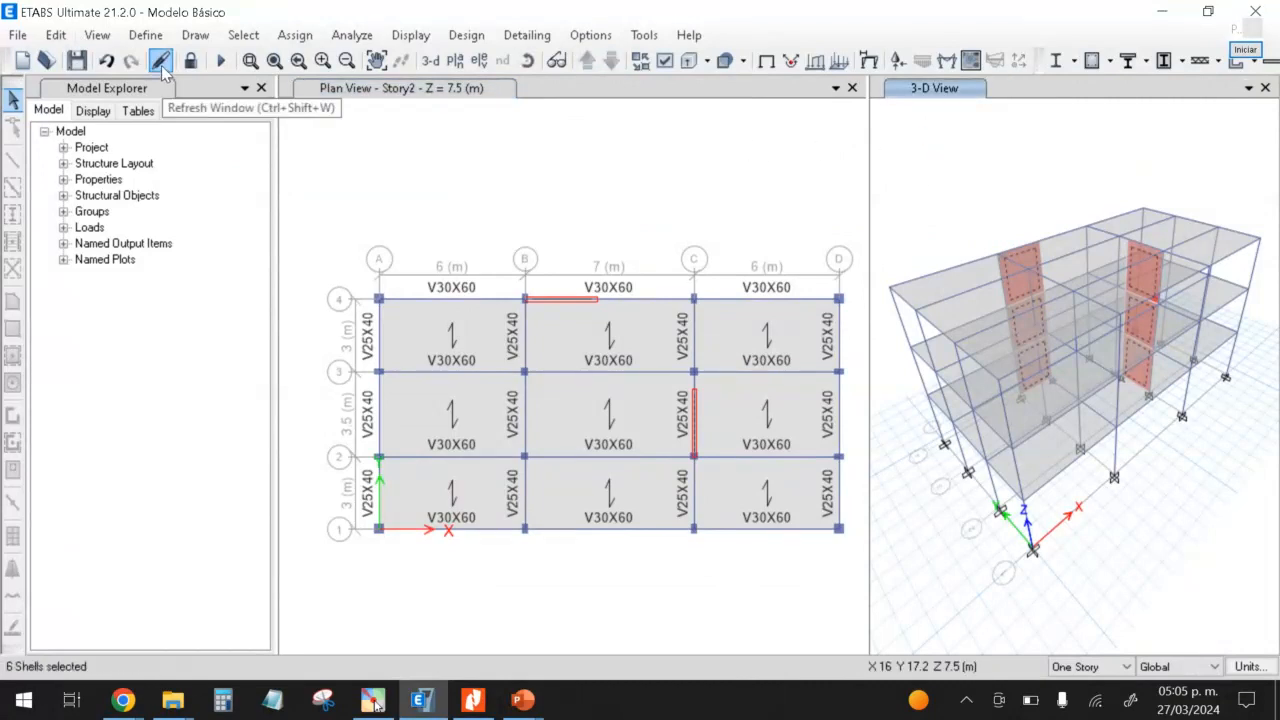
Step: Show the elevation along grid line C in place of the Story2 plan and clear the wall selection
click(666, 194)
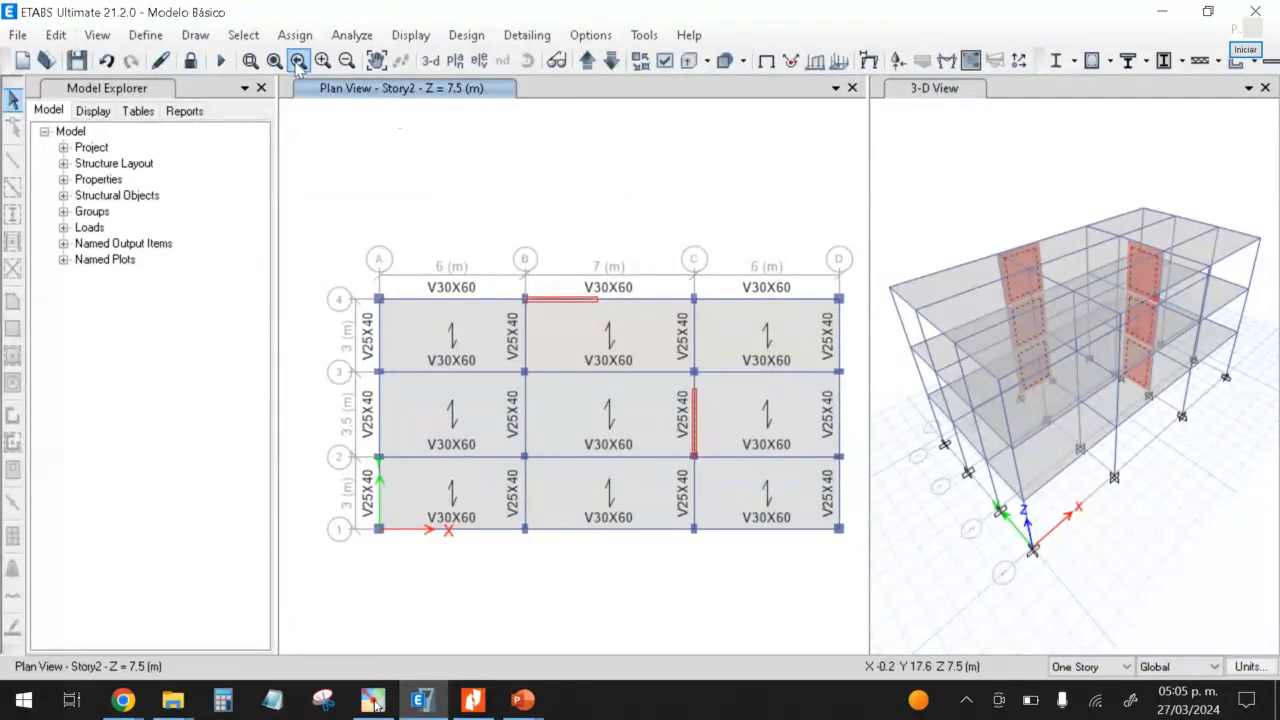
click(479, 60)
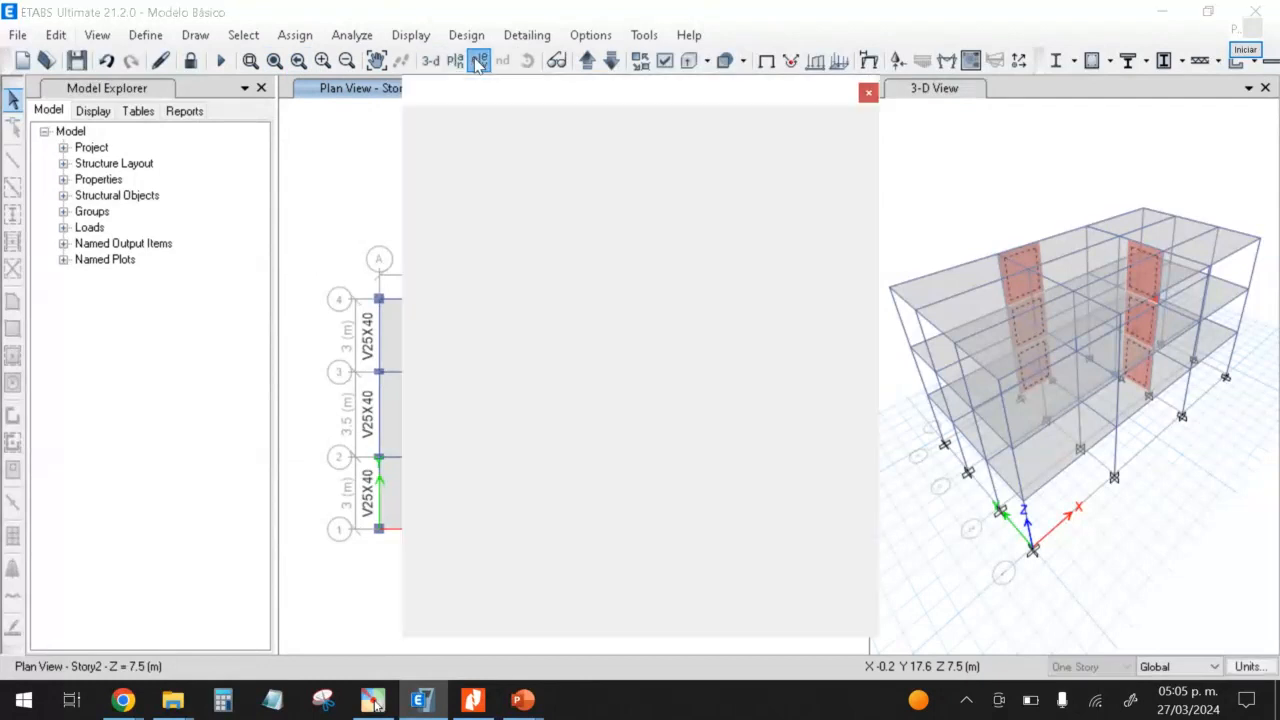
click(477, 265)
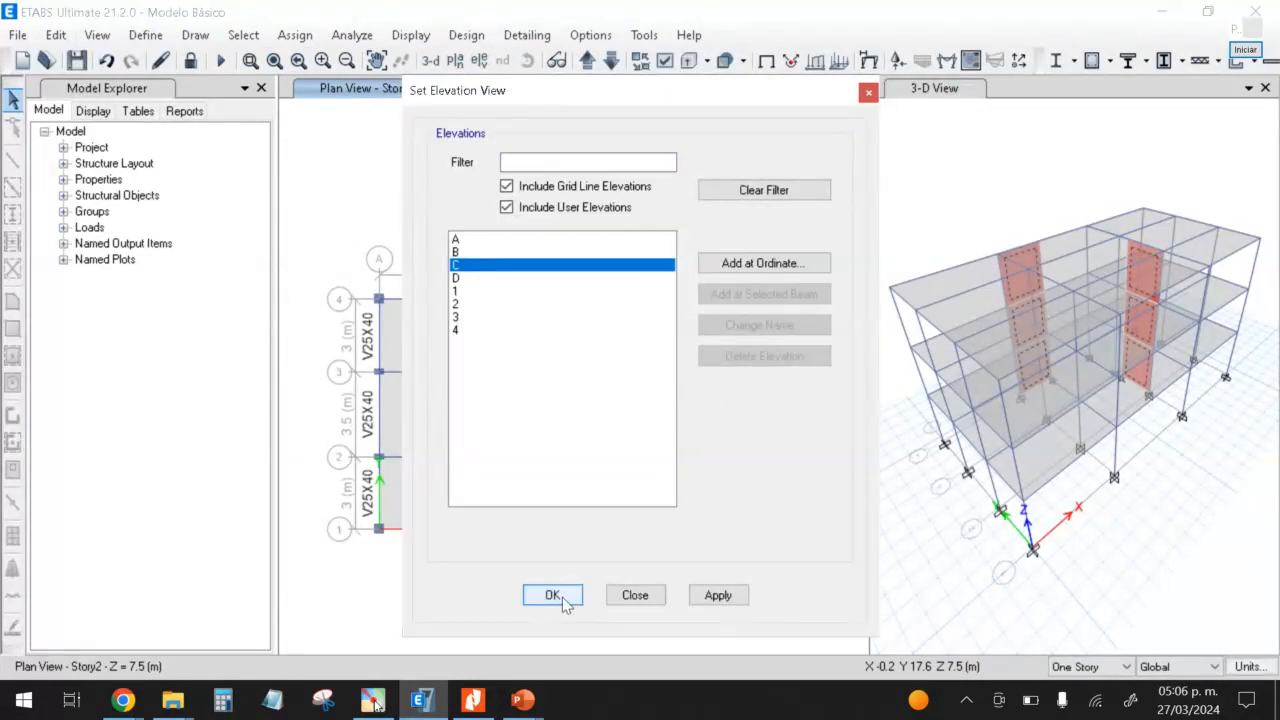
click(556, 598)
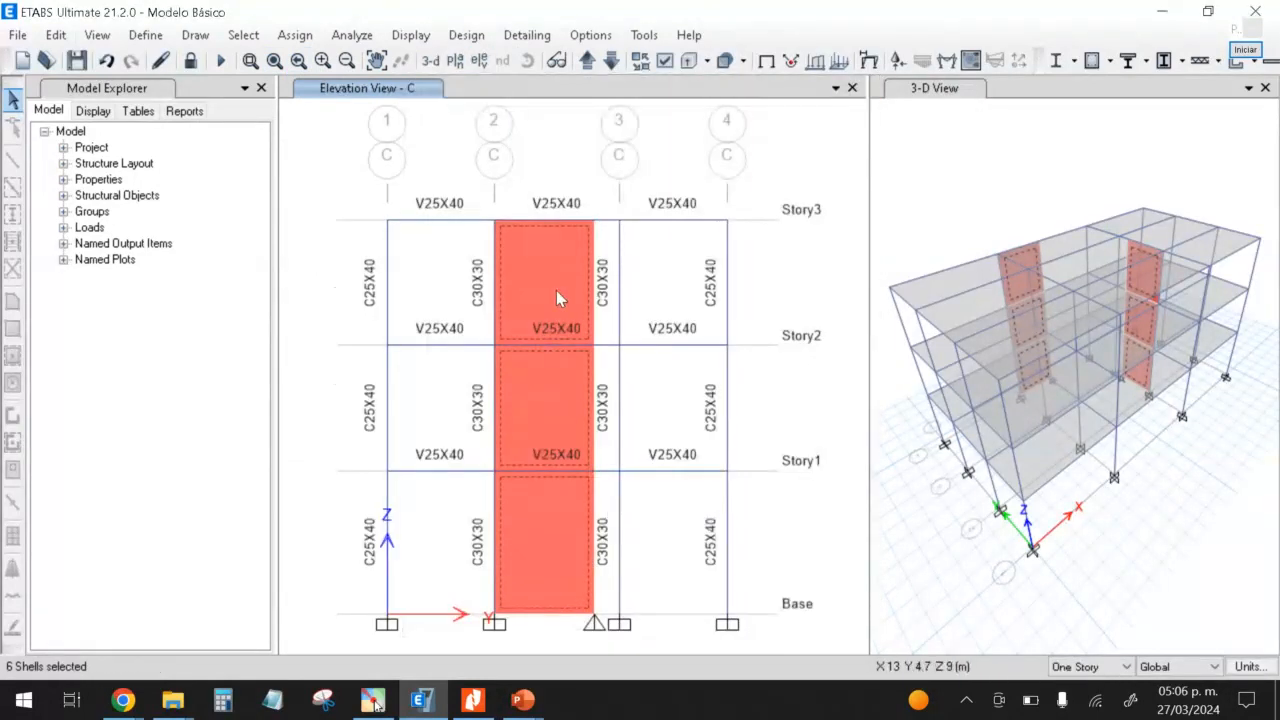
key(ctrl+q)
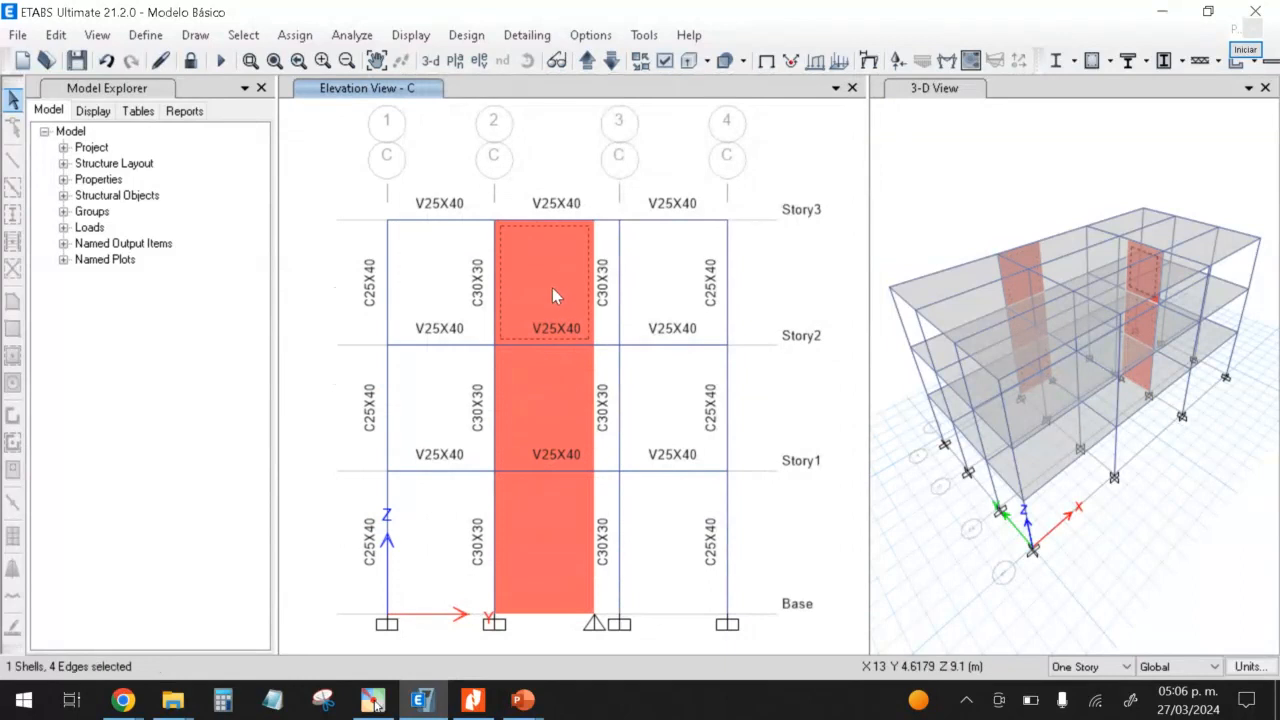
click(505, 255)
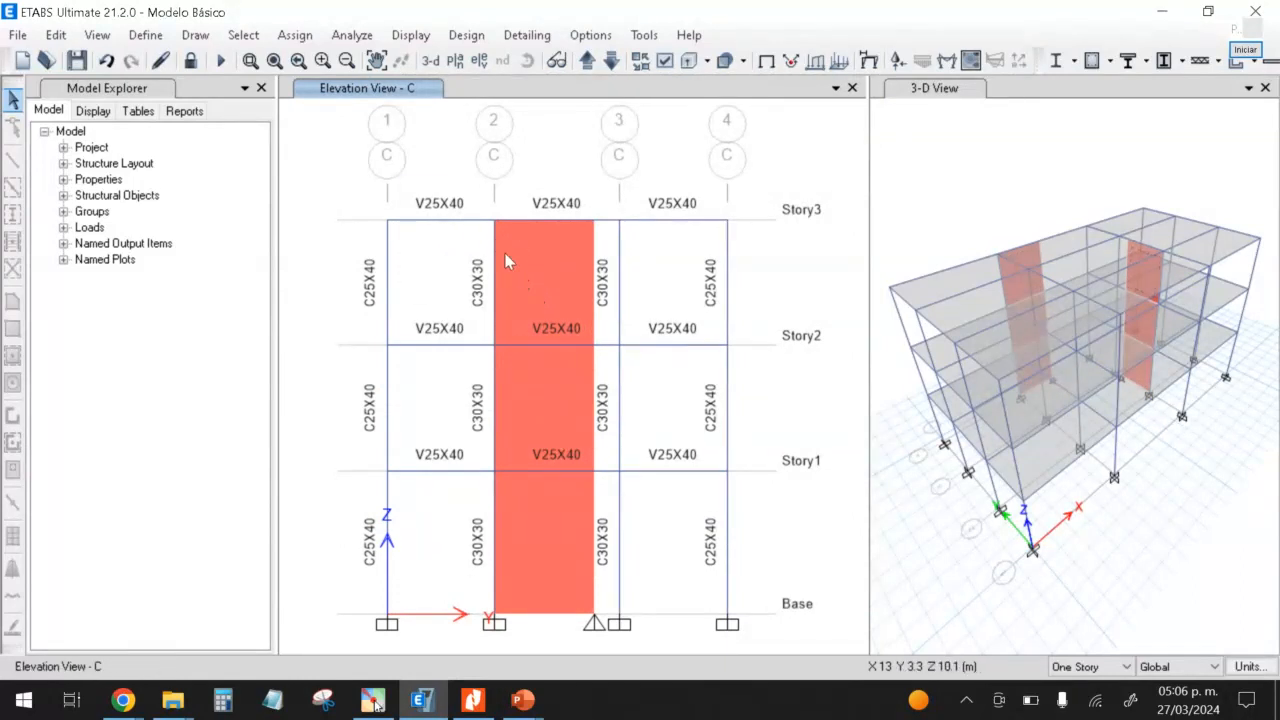
Step: Unlock the model to delete all walls that use the wall property P20, and save the model
click(190, 62)
click(671, 425)
click(243, 35)
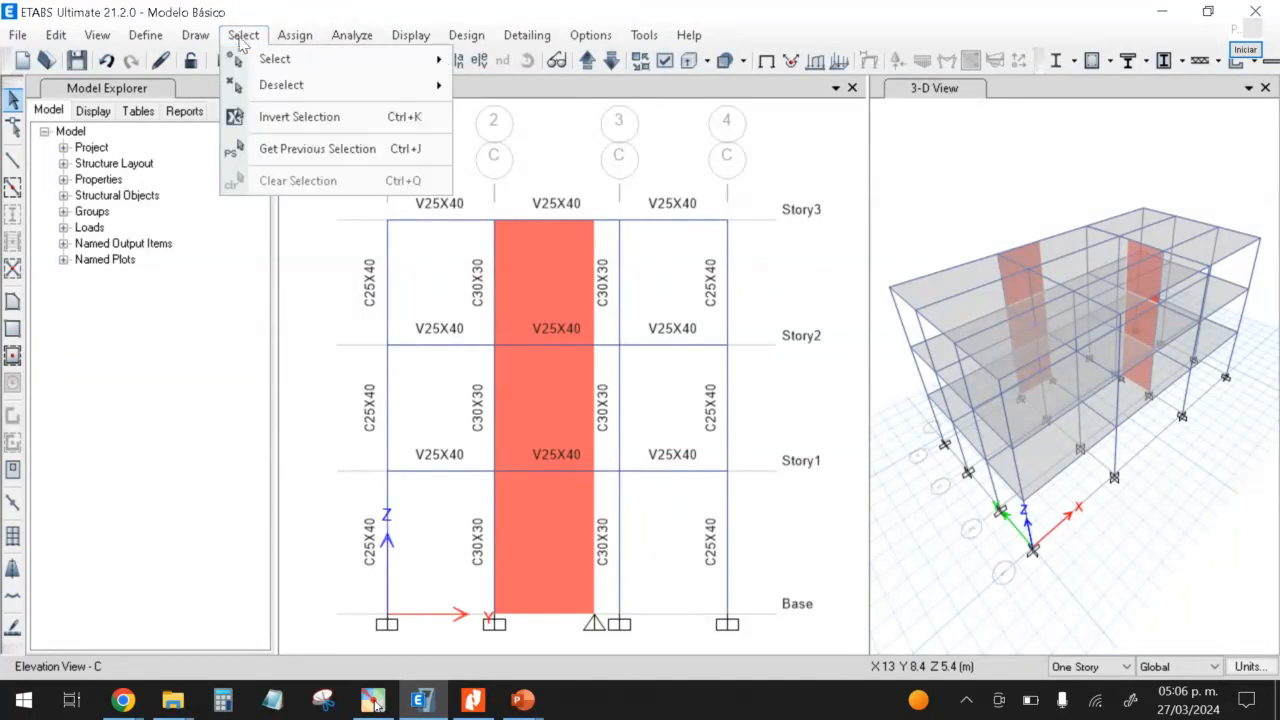
mouse_move(265, 60)
mouse_move(629, 240)
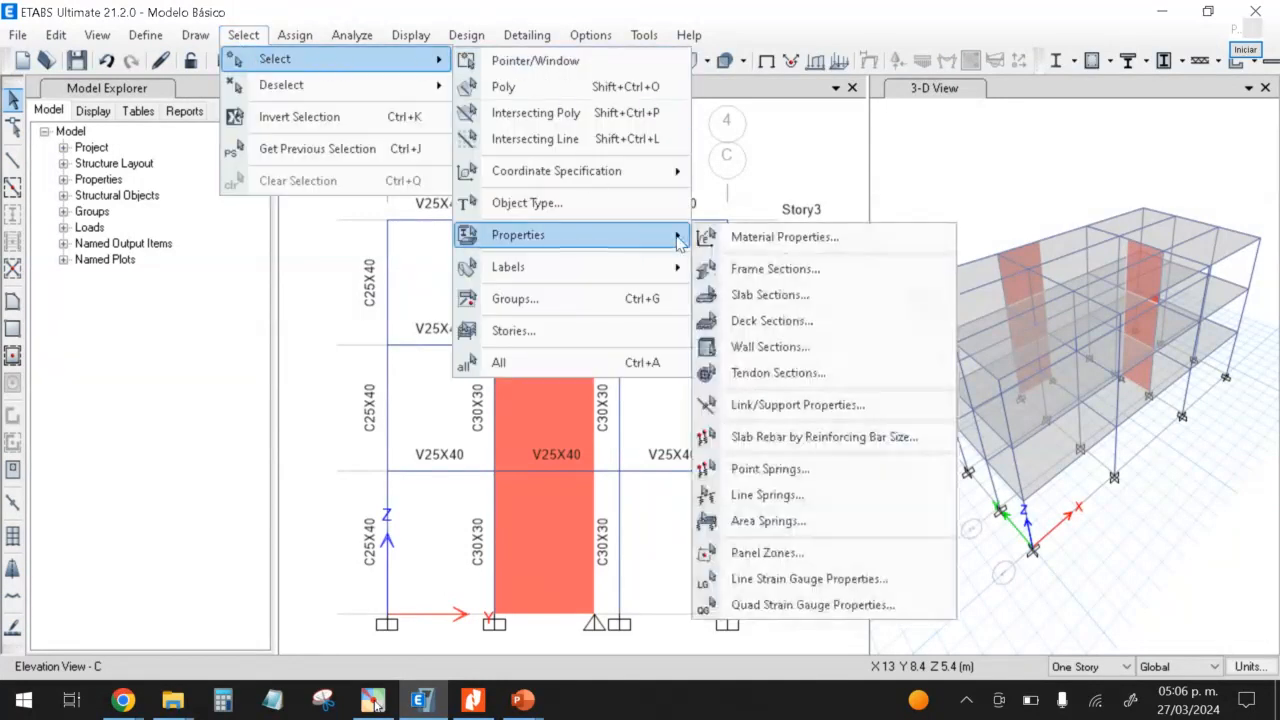
click(770, 347)
click(540, 218)
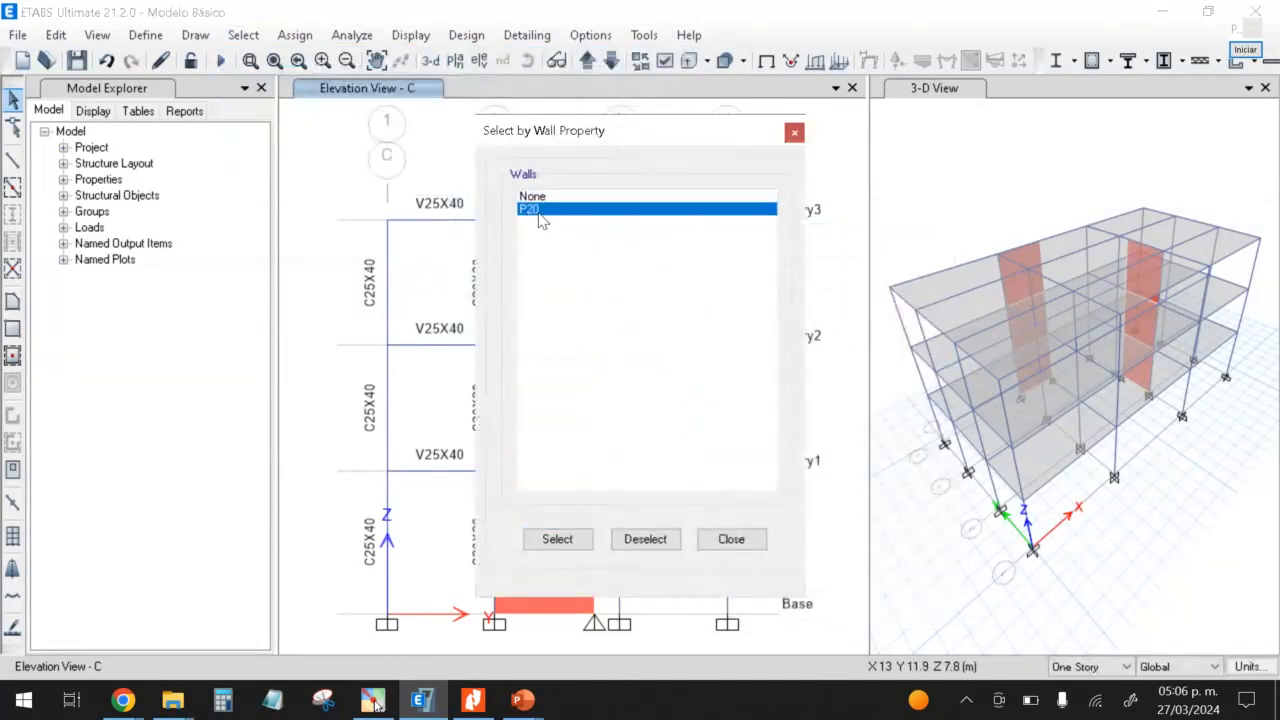
click(553, 537)
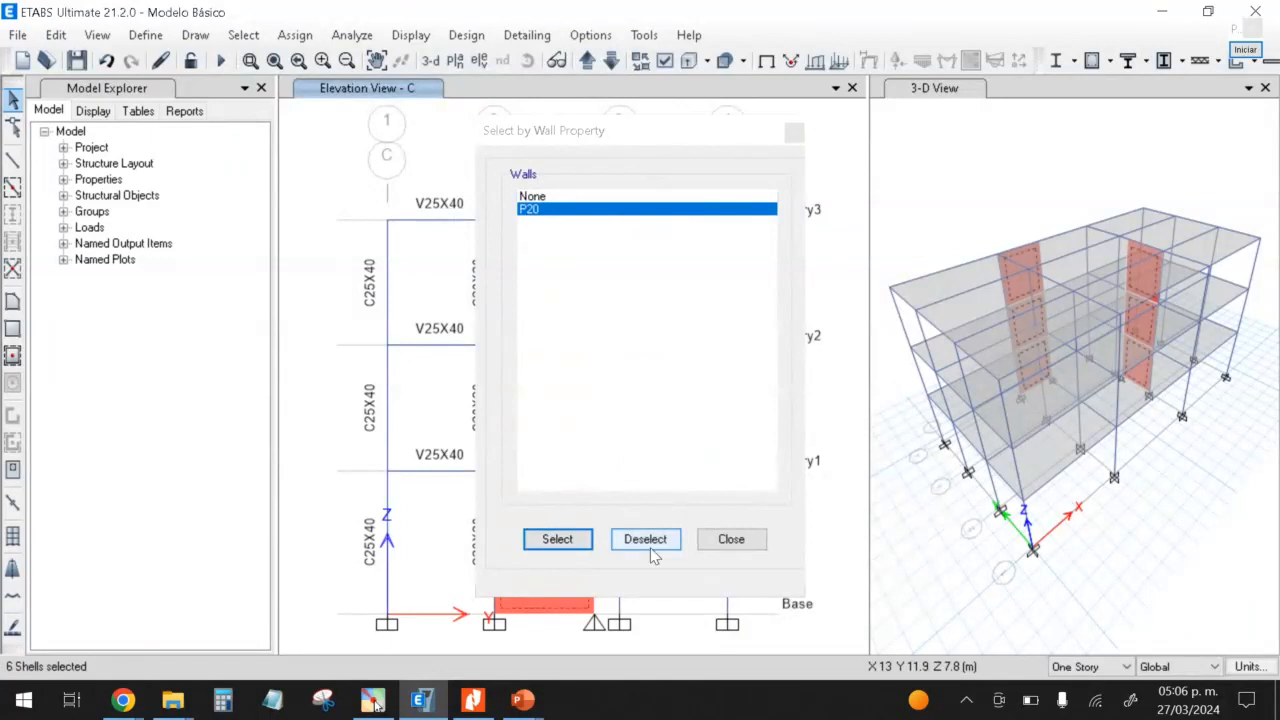
click(731, 540)
click(774, 263)
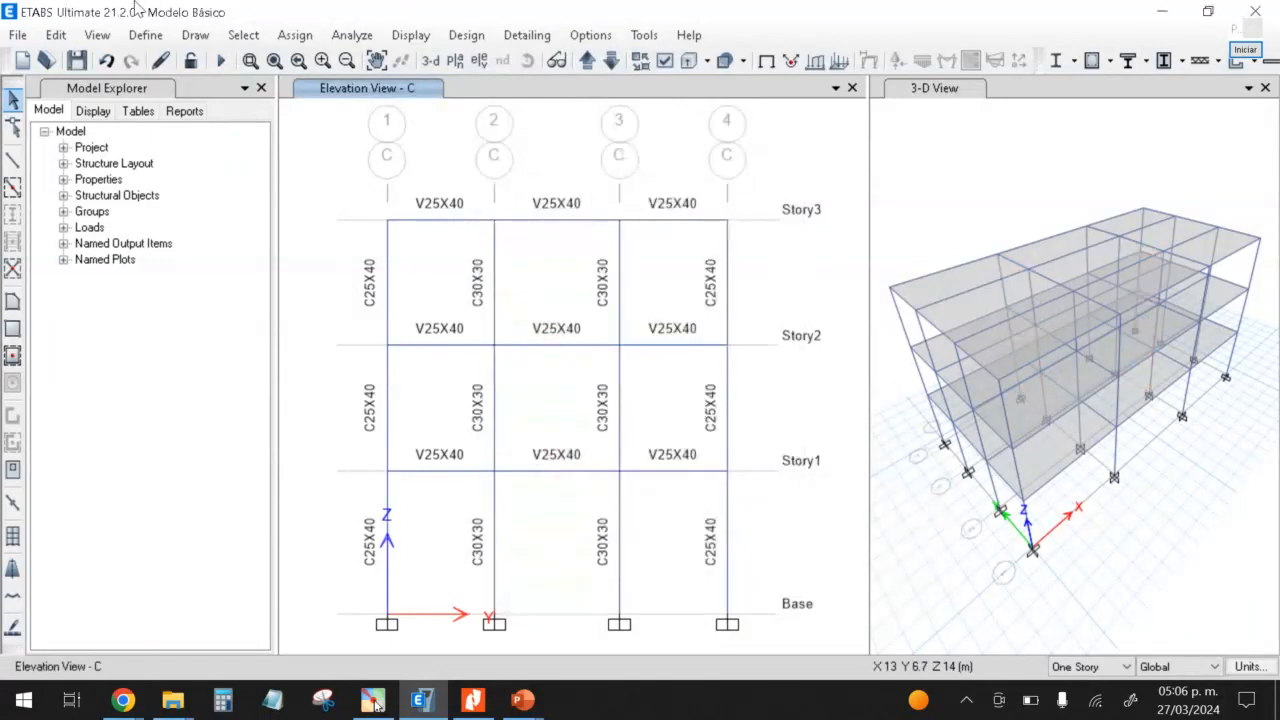
click(77, 60)
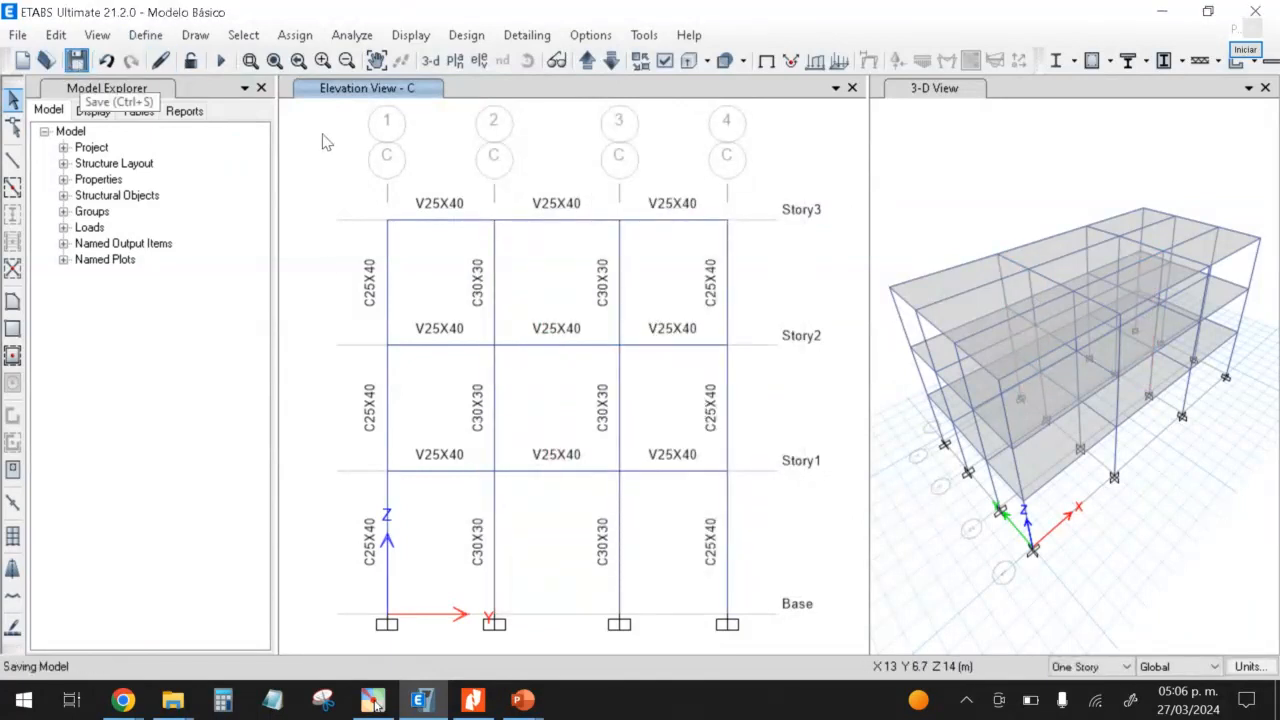
Step: Switch to the PowerPoint presentation CDC-Presentación 2 rev04 and go to slide 2
mouse_move(530, 705)
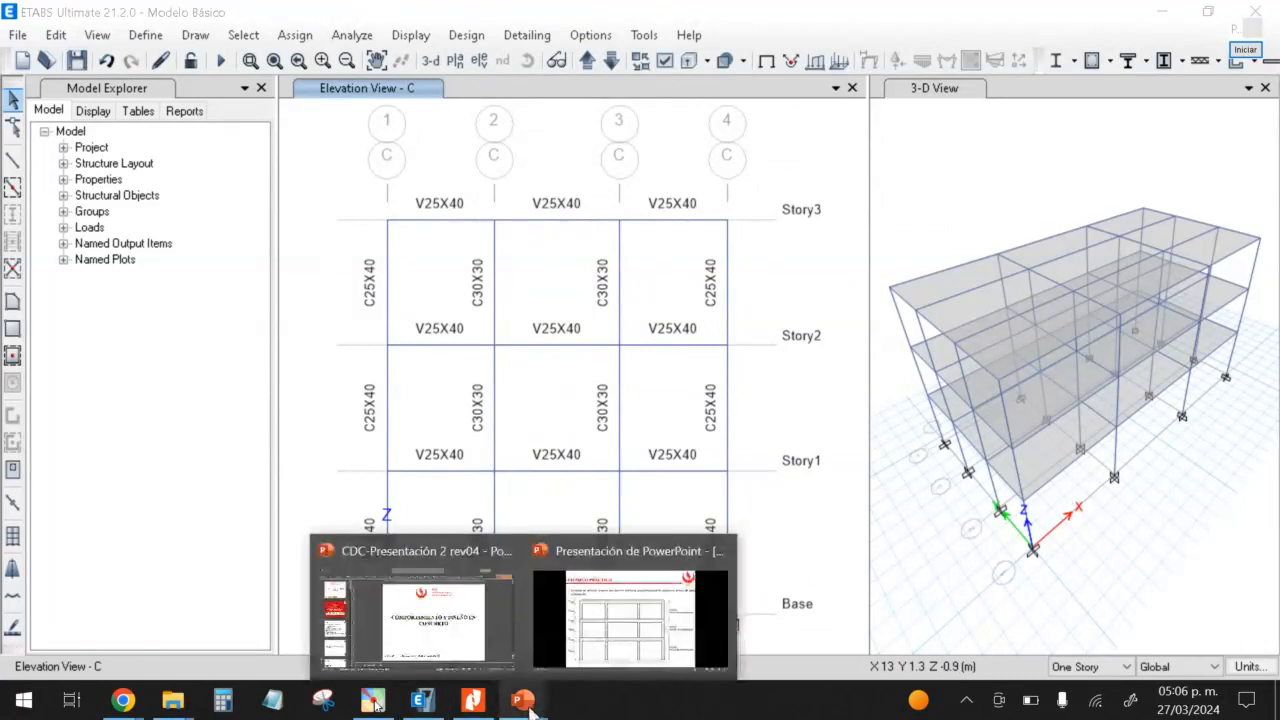
click(458, 630)
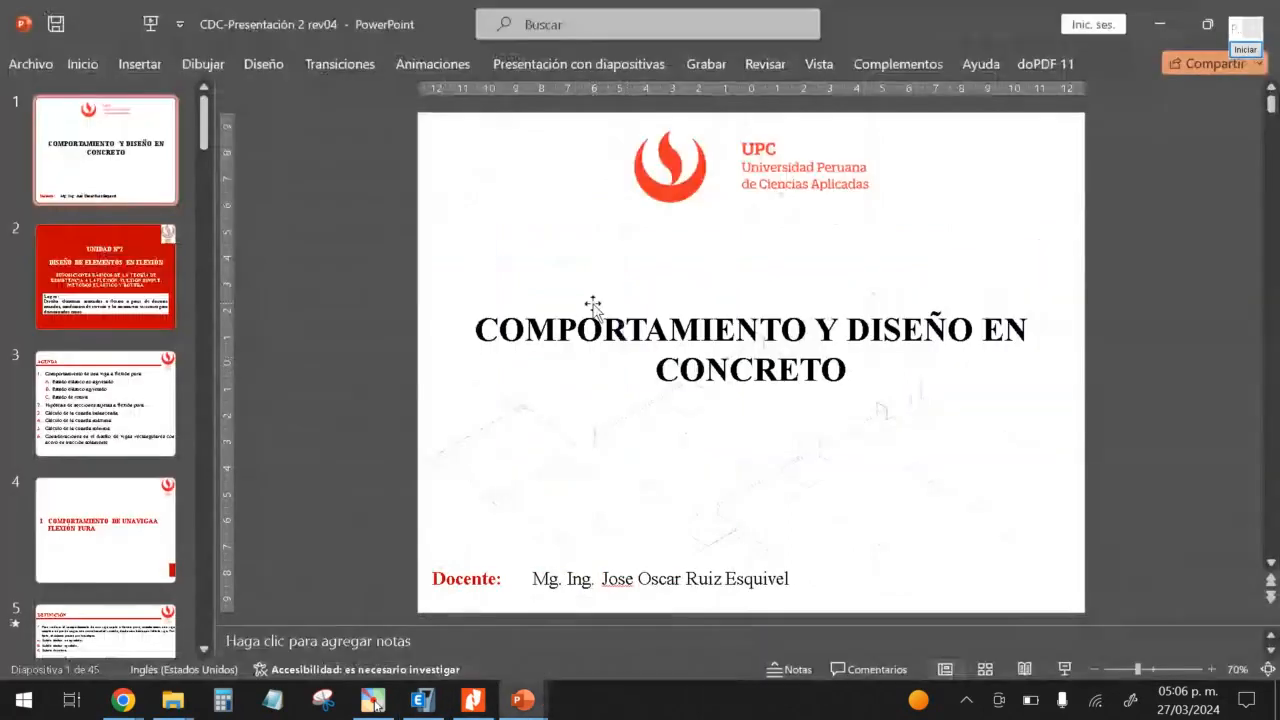
scroll(594, 308, down, 1)
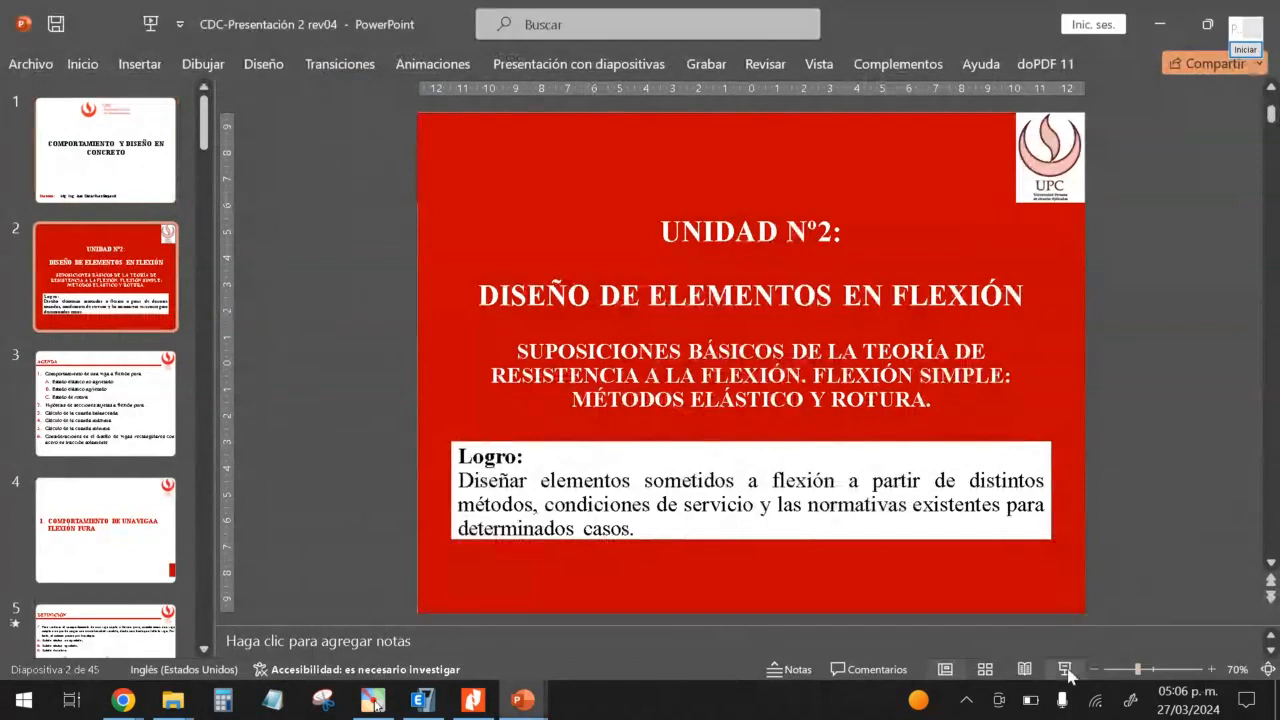